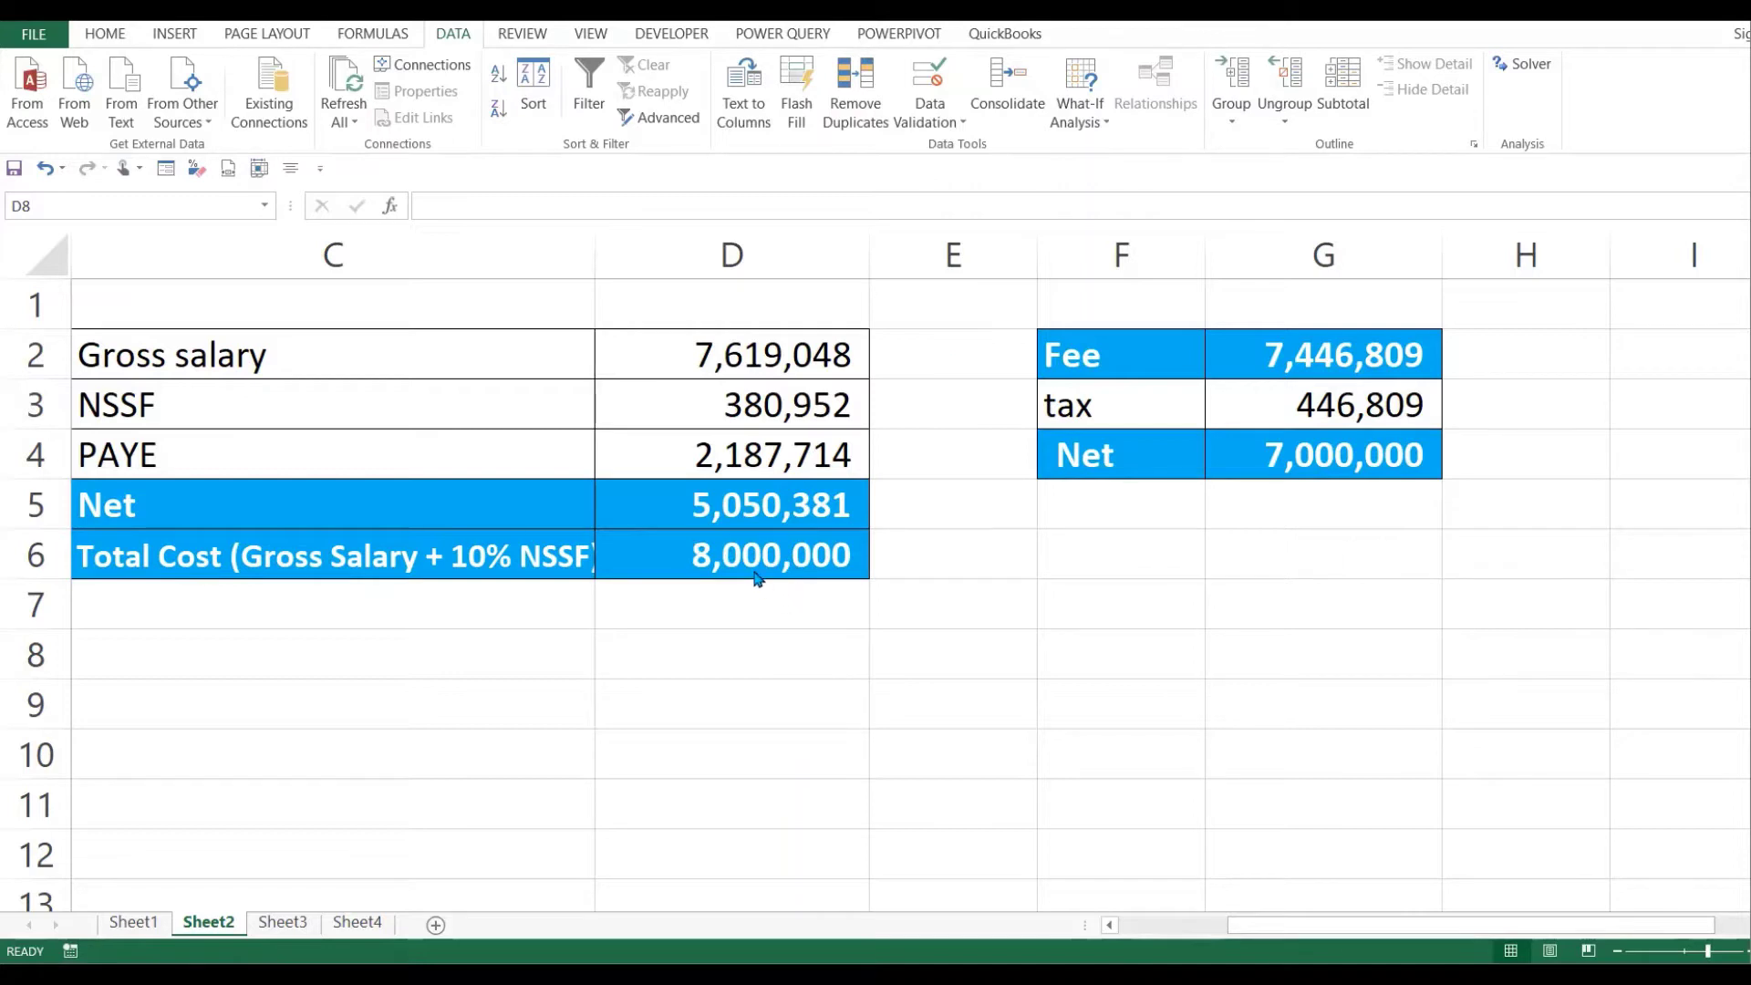
- Examine the gross salary value and the NSSF and PAYE formulas in cells D2 to D4
click(779, 406)
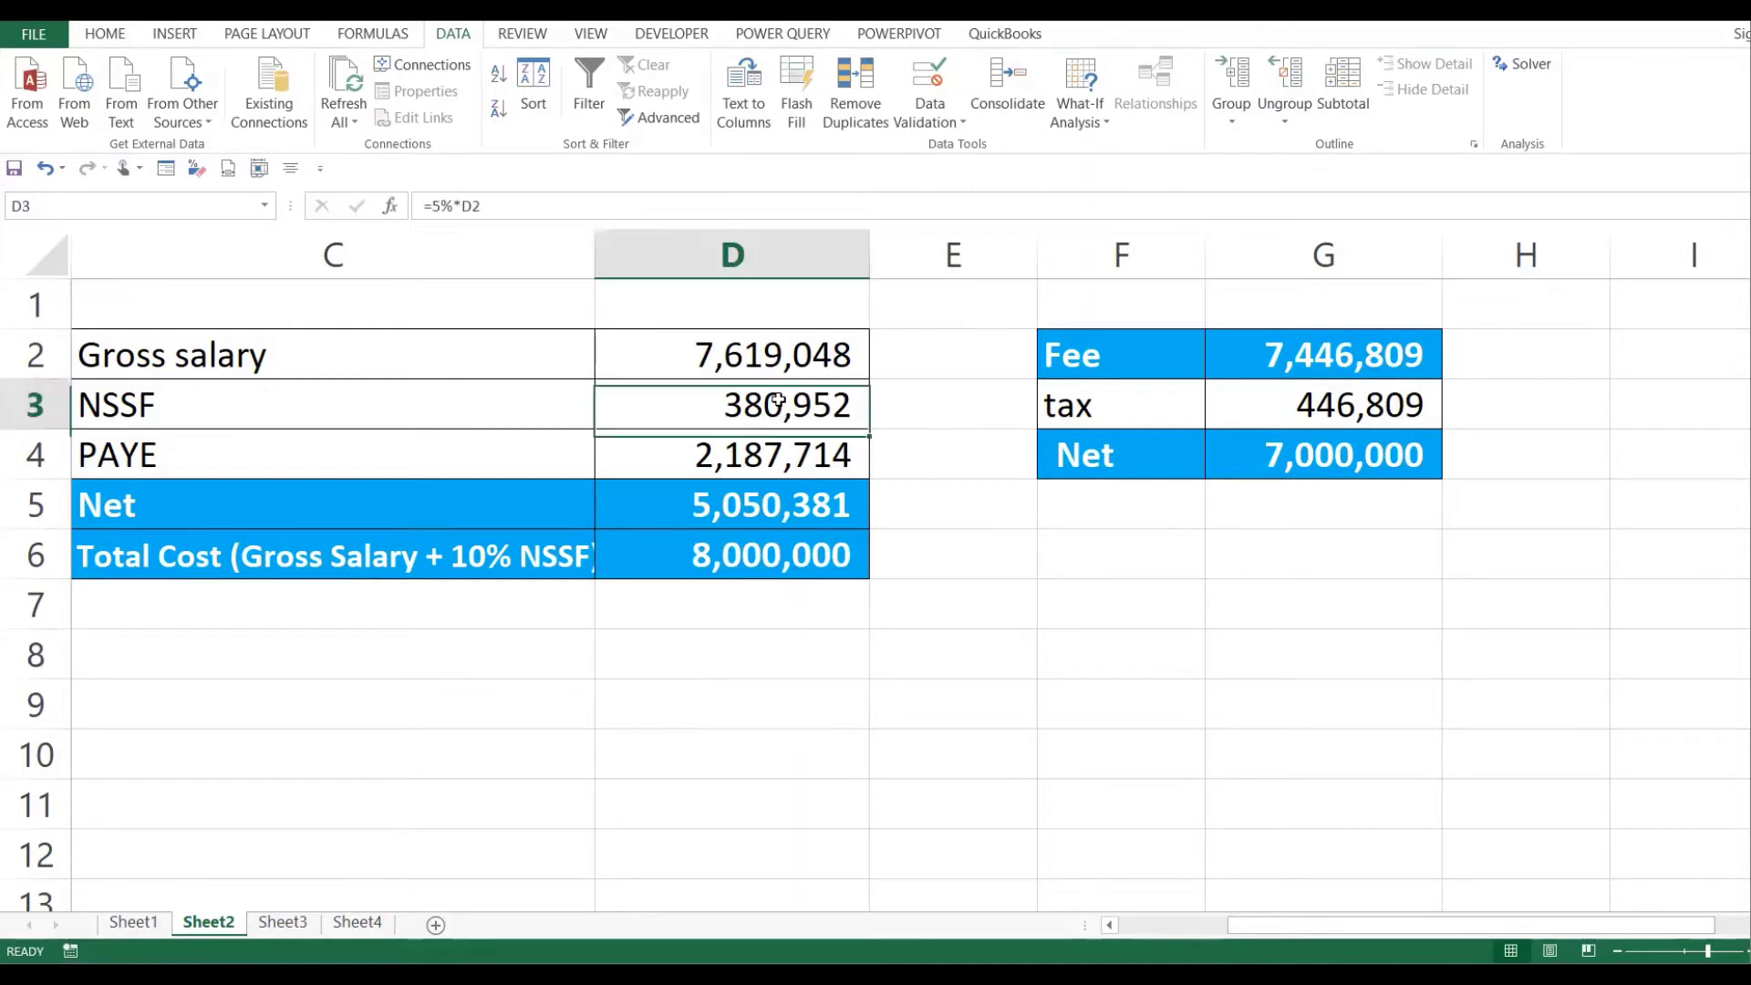
click(786, 355)
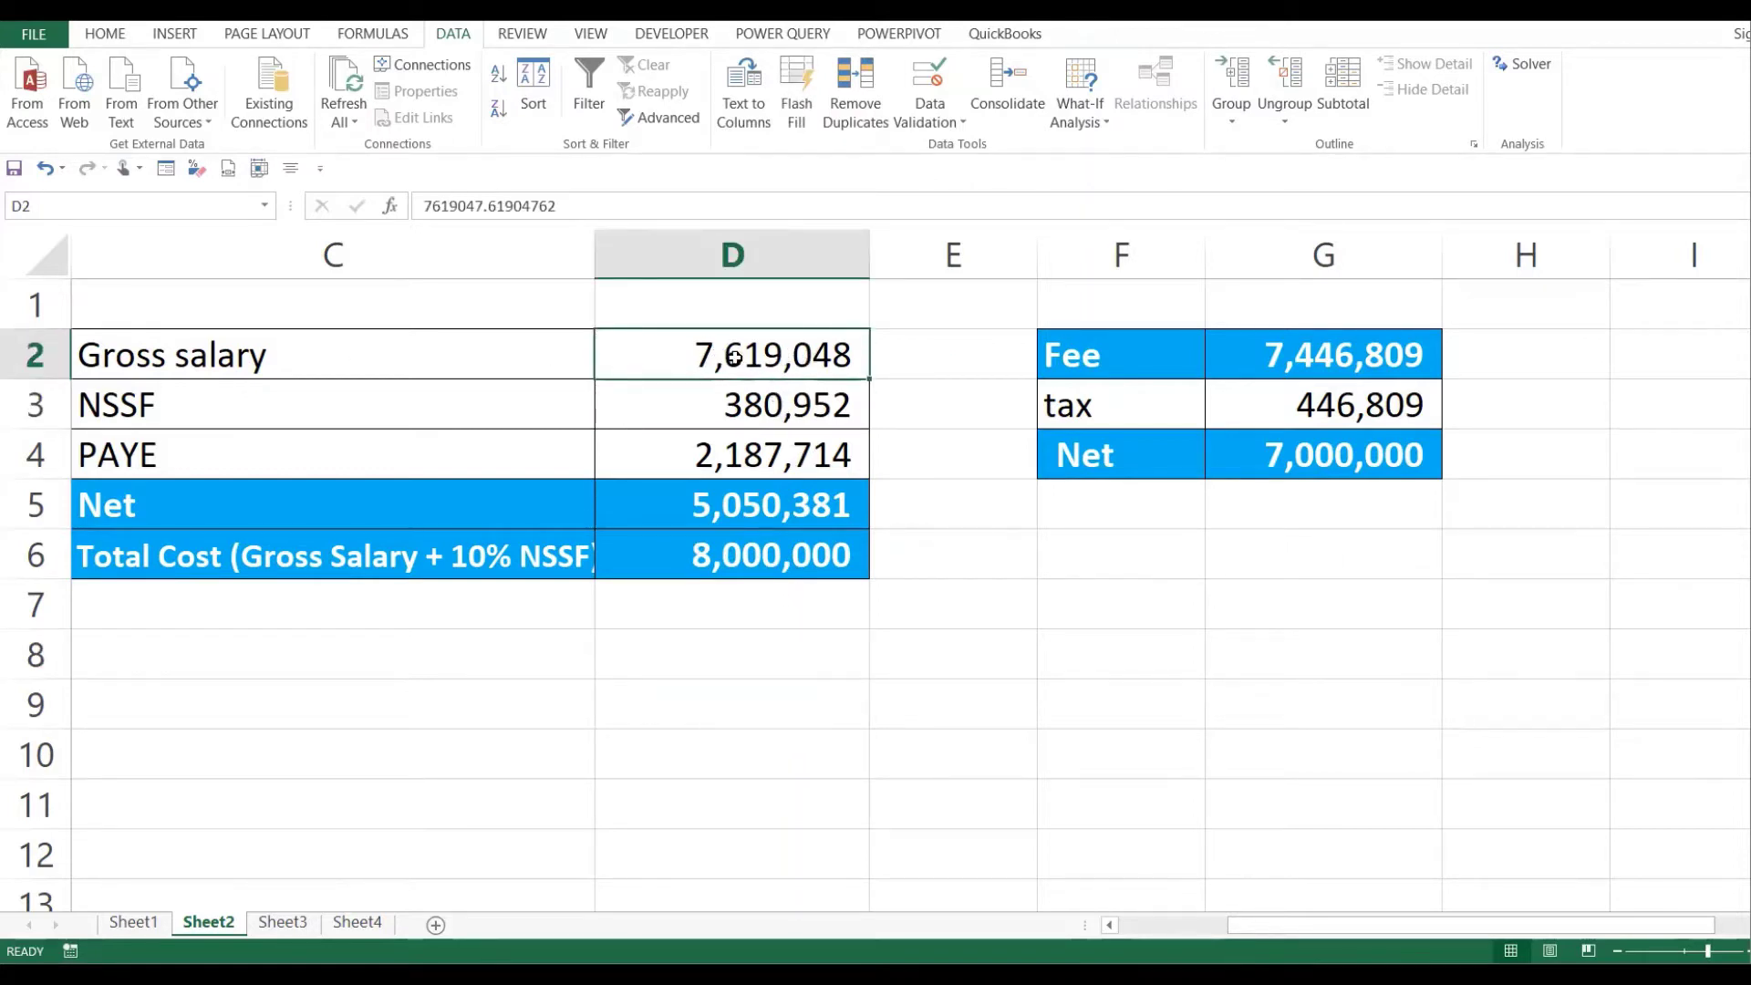
click(408, 402)
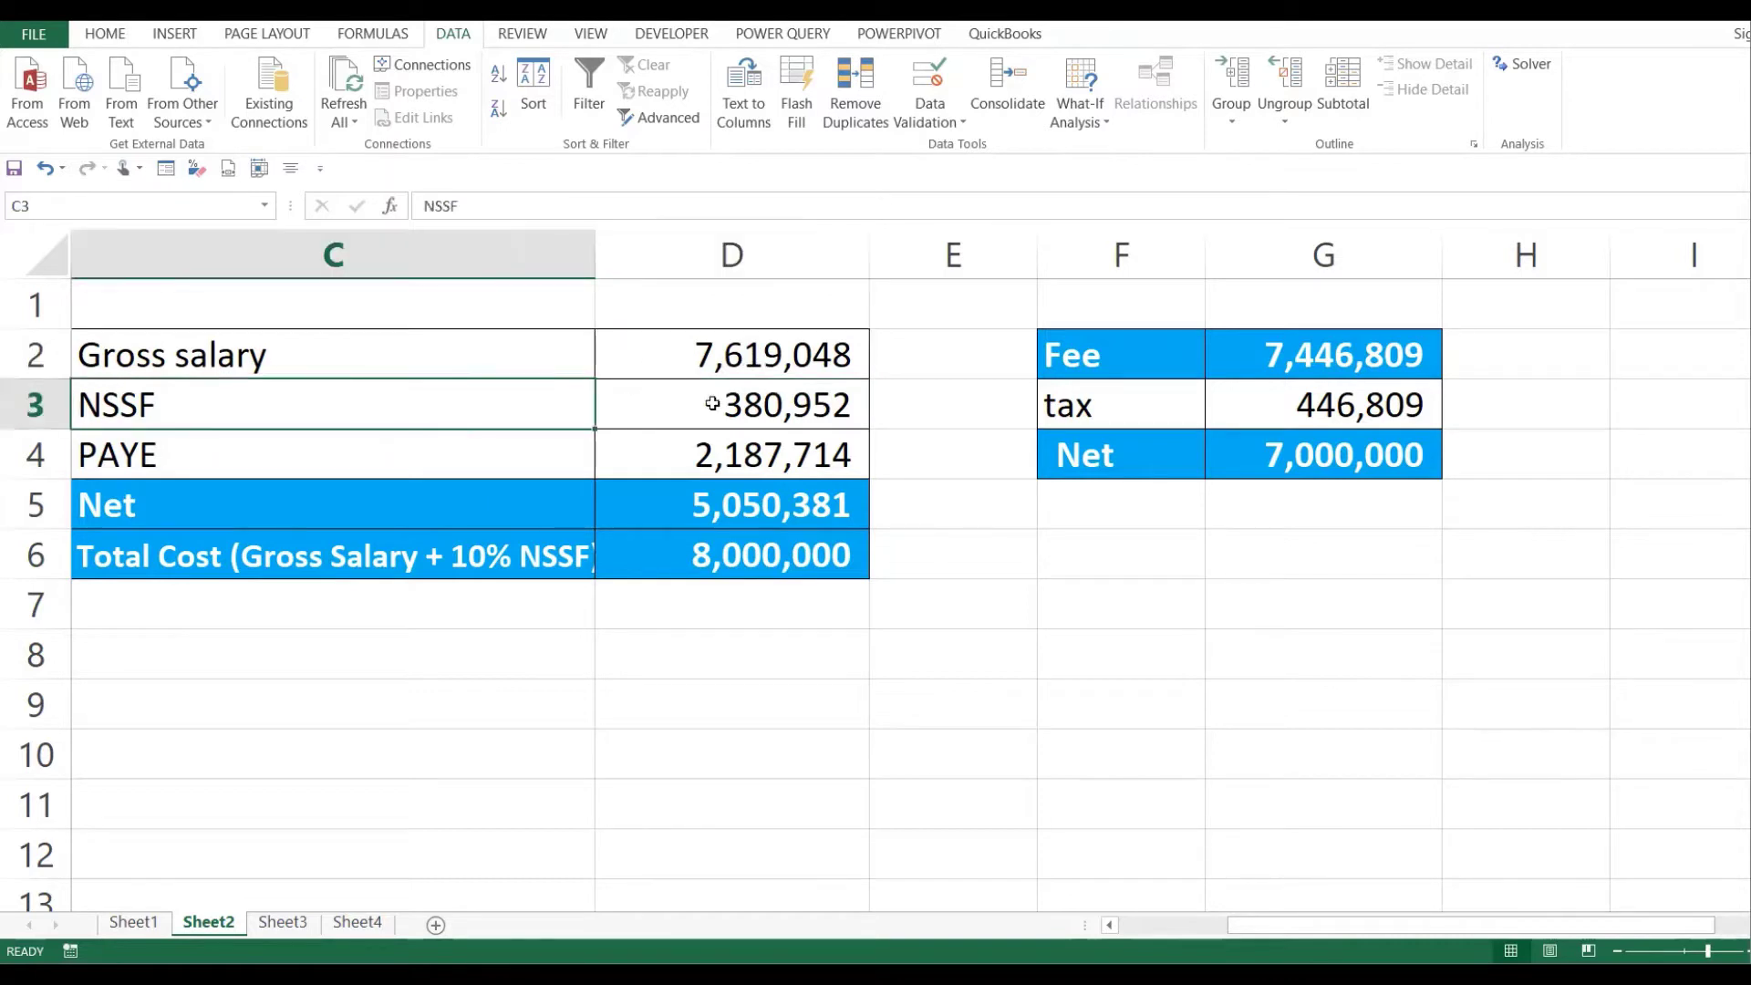
click(739, 403)
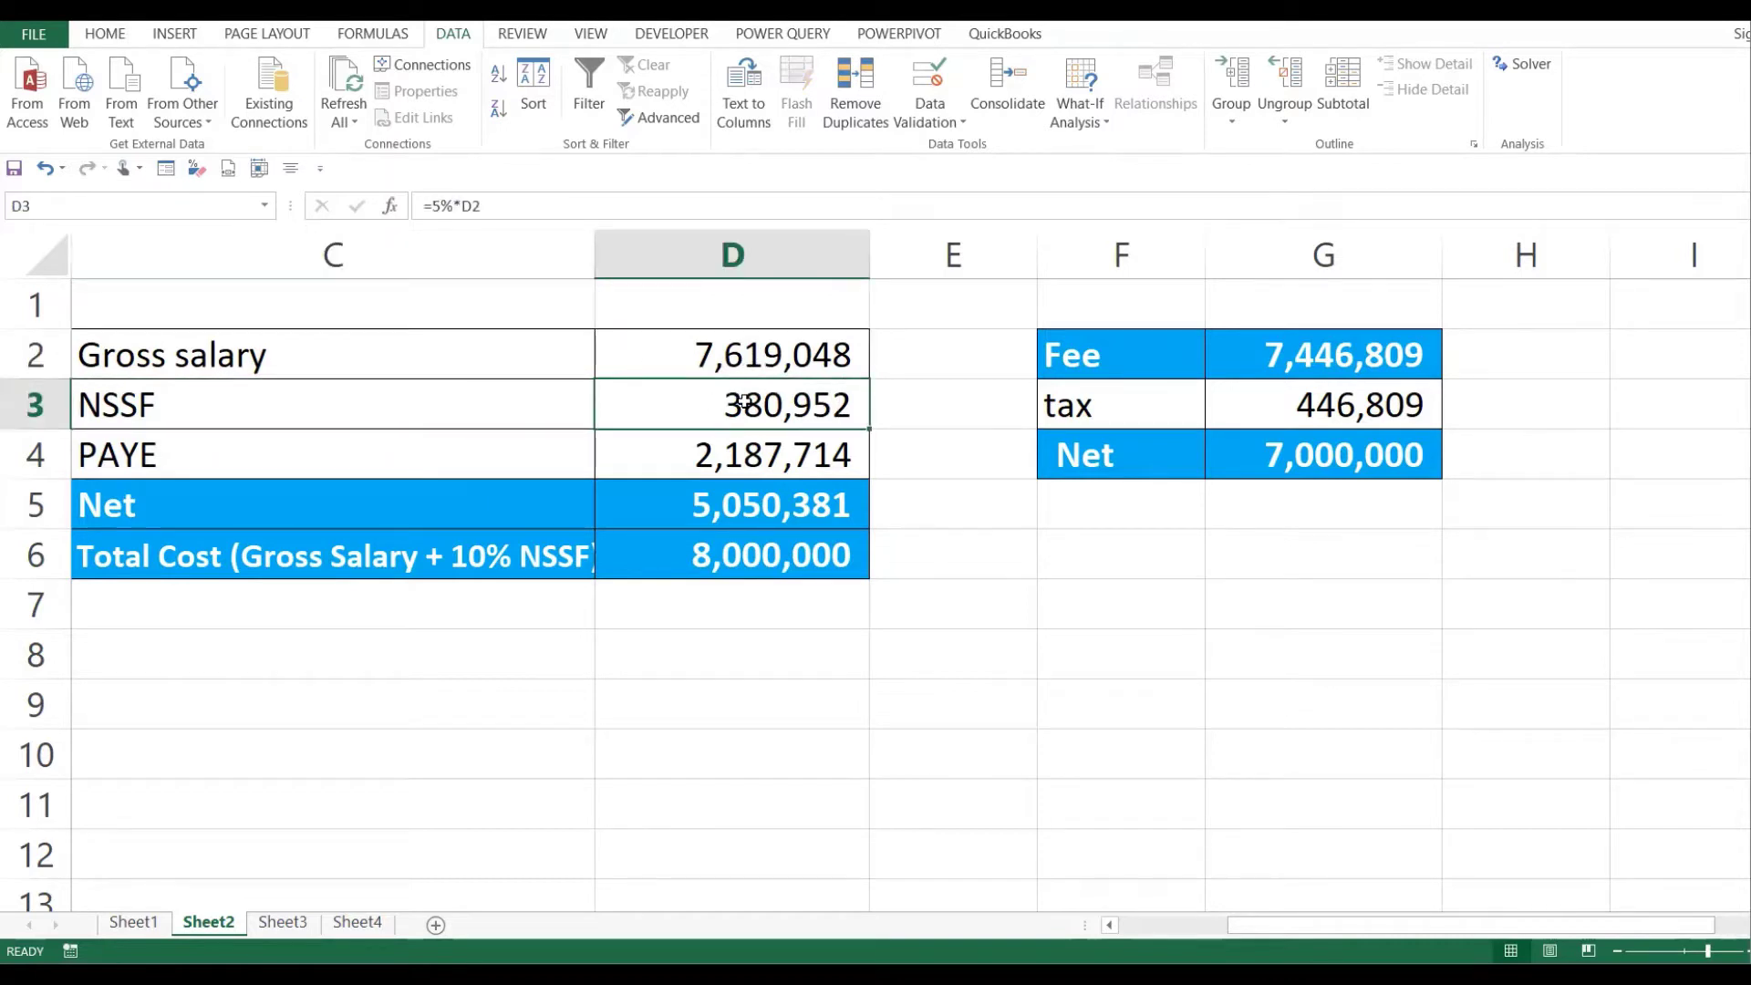
click(548, 411)
click(785, 403)
click(725, 456)
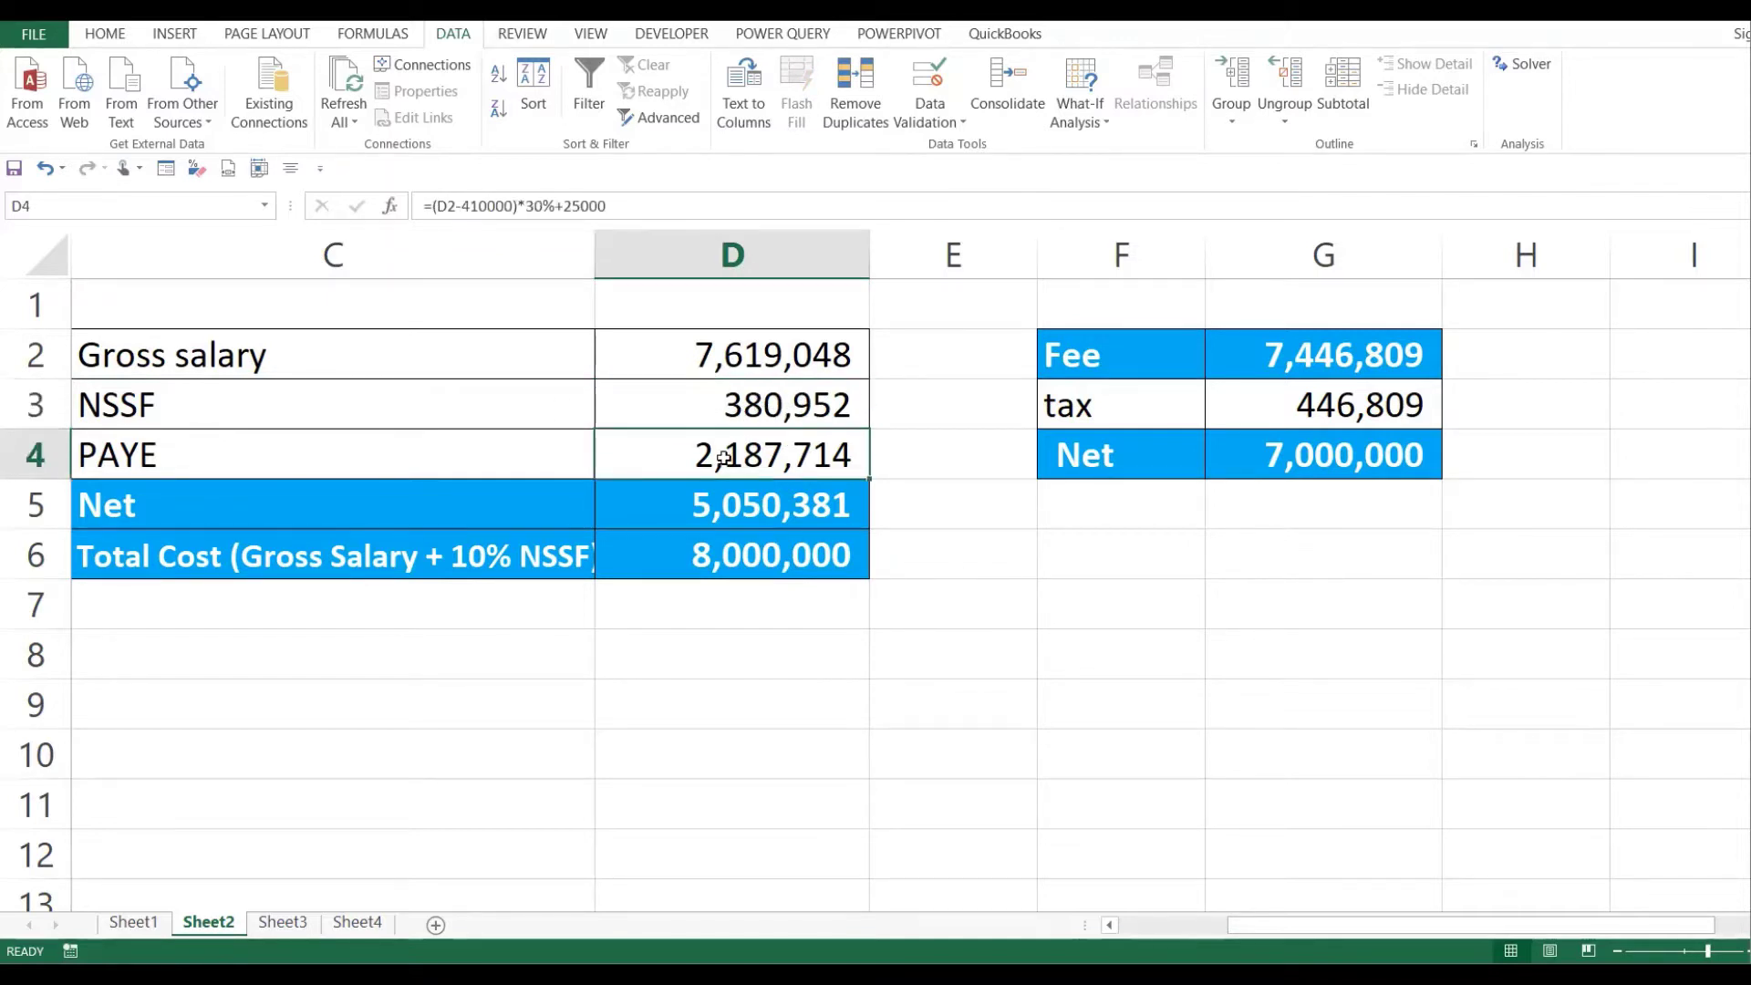
click(357, 463)
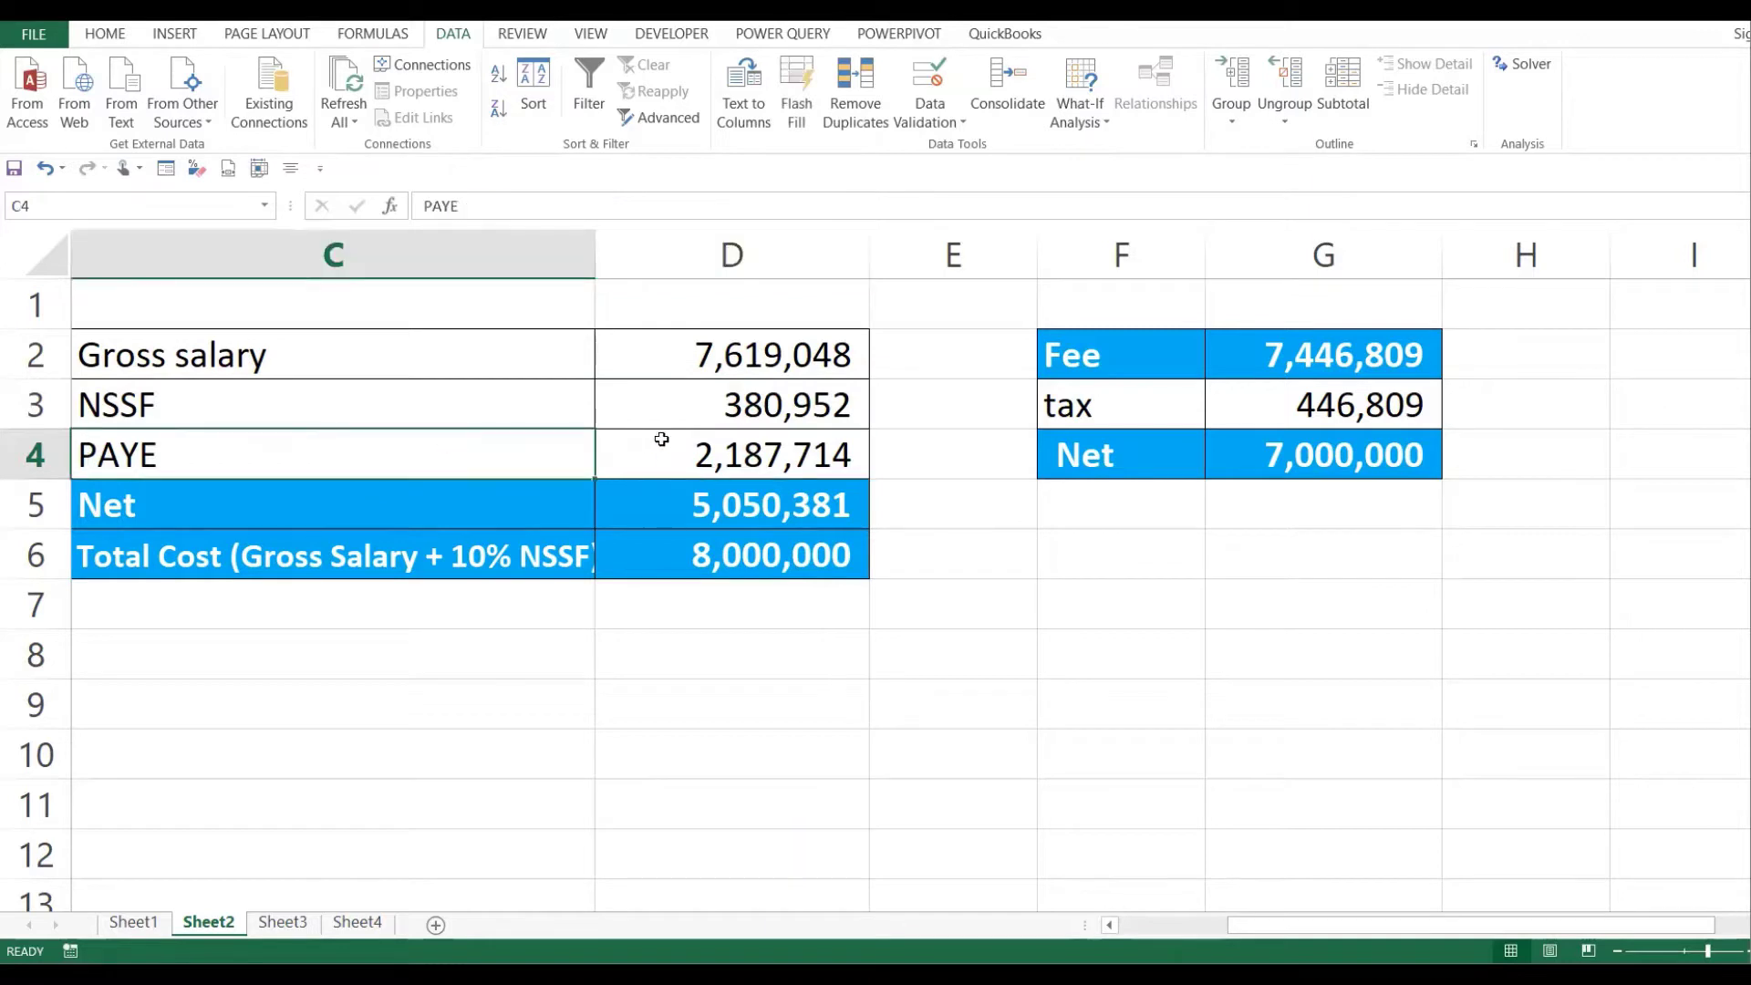
click(744, 449)
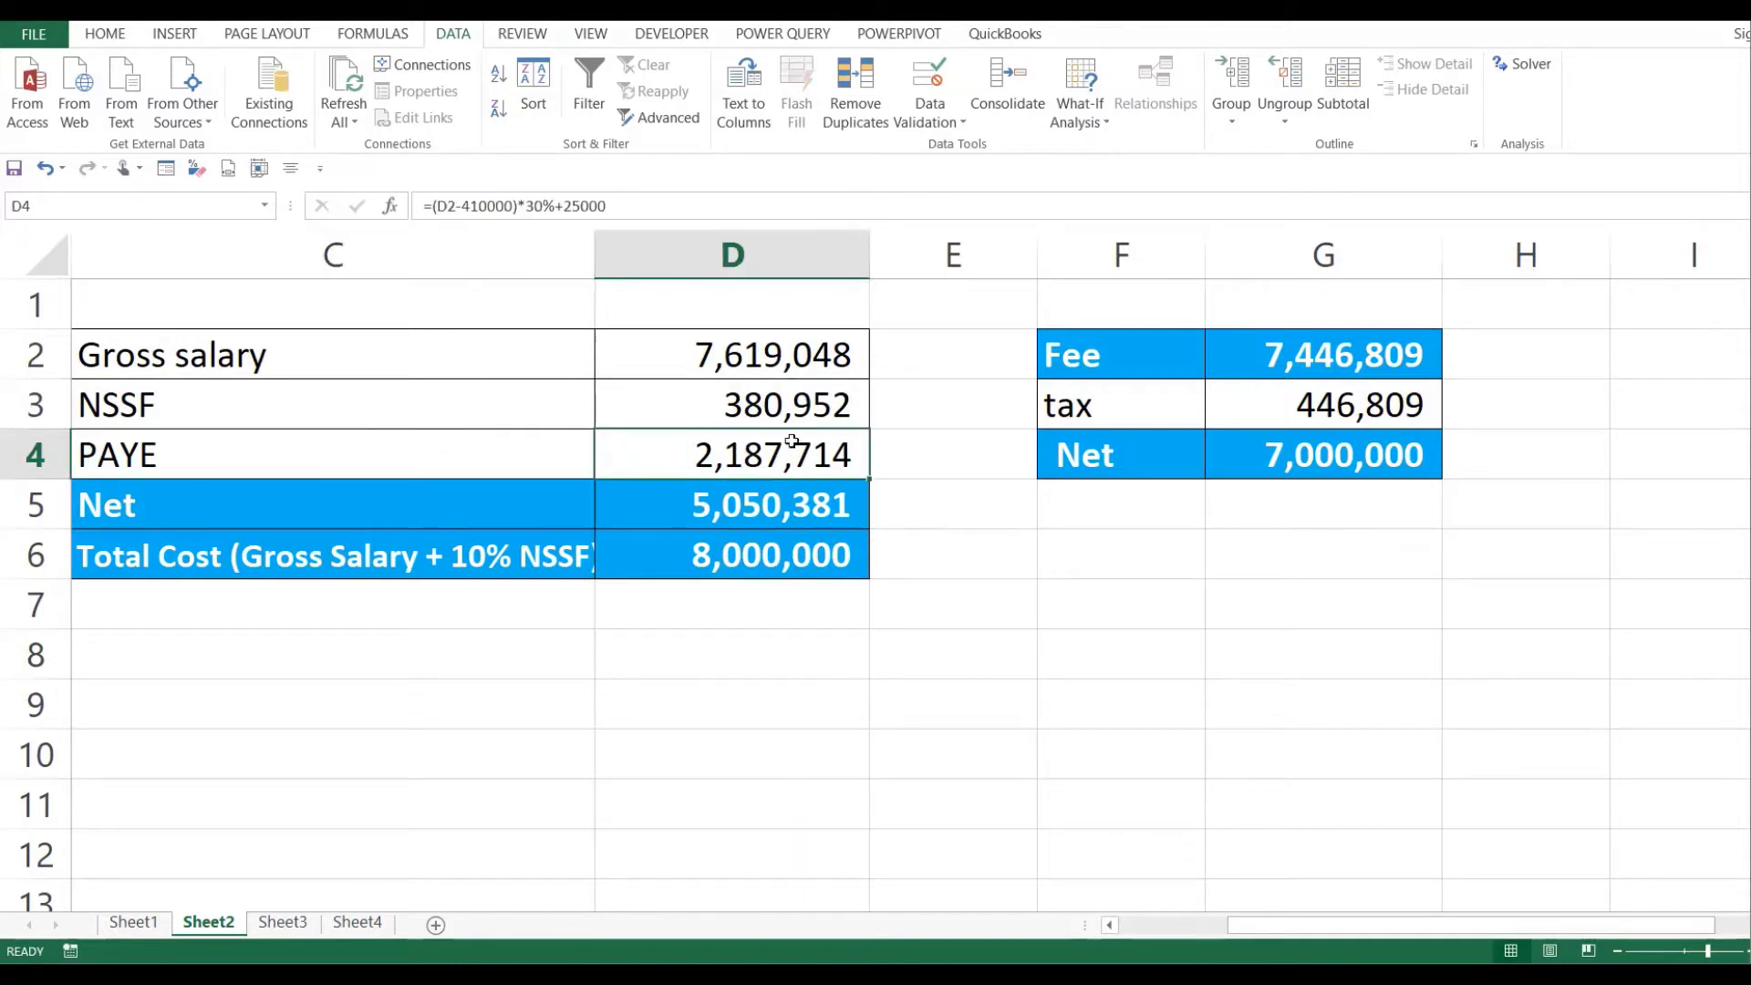
- Inspect how the salary table's Net formula in D5 subtracts NSSF and PAYE from the gross salary
click(795, 502)
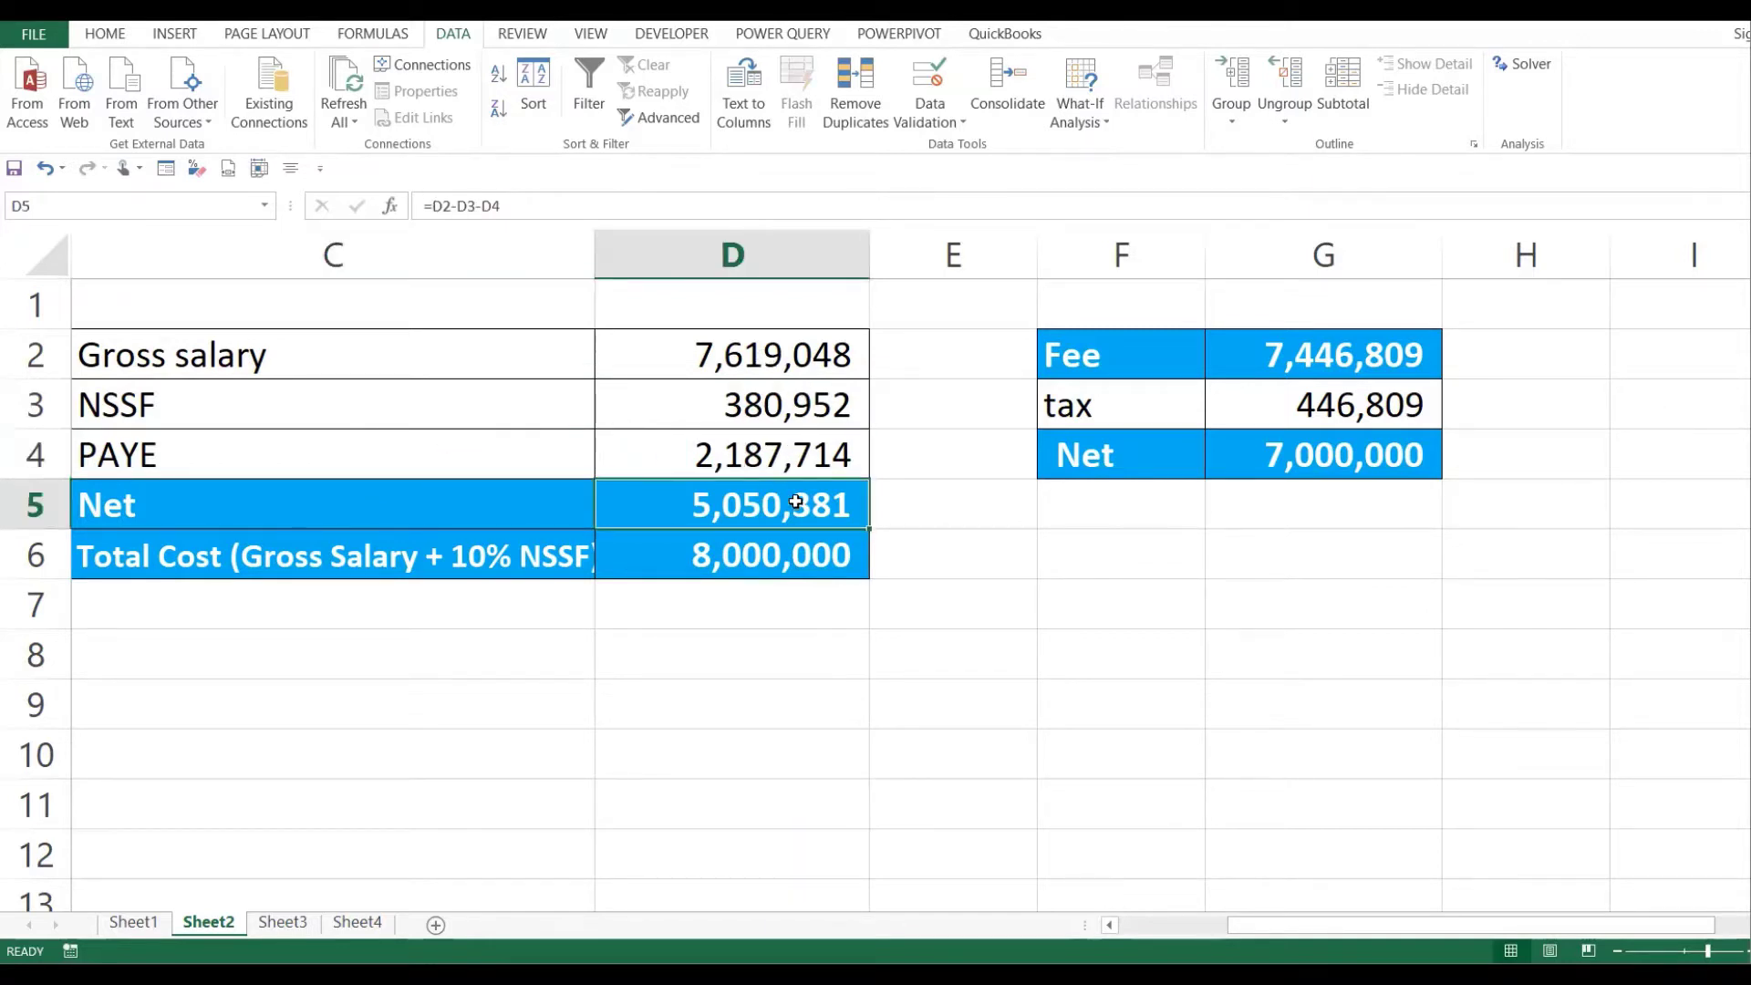
double_click(764, 498)
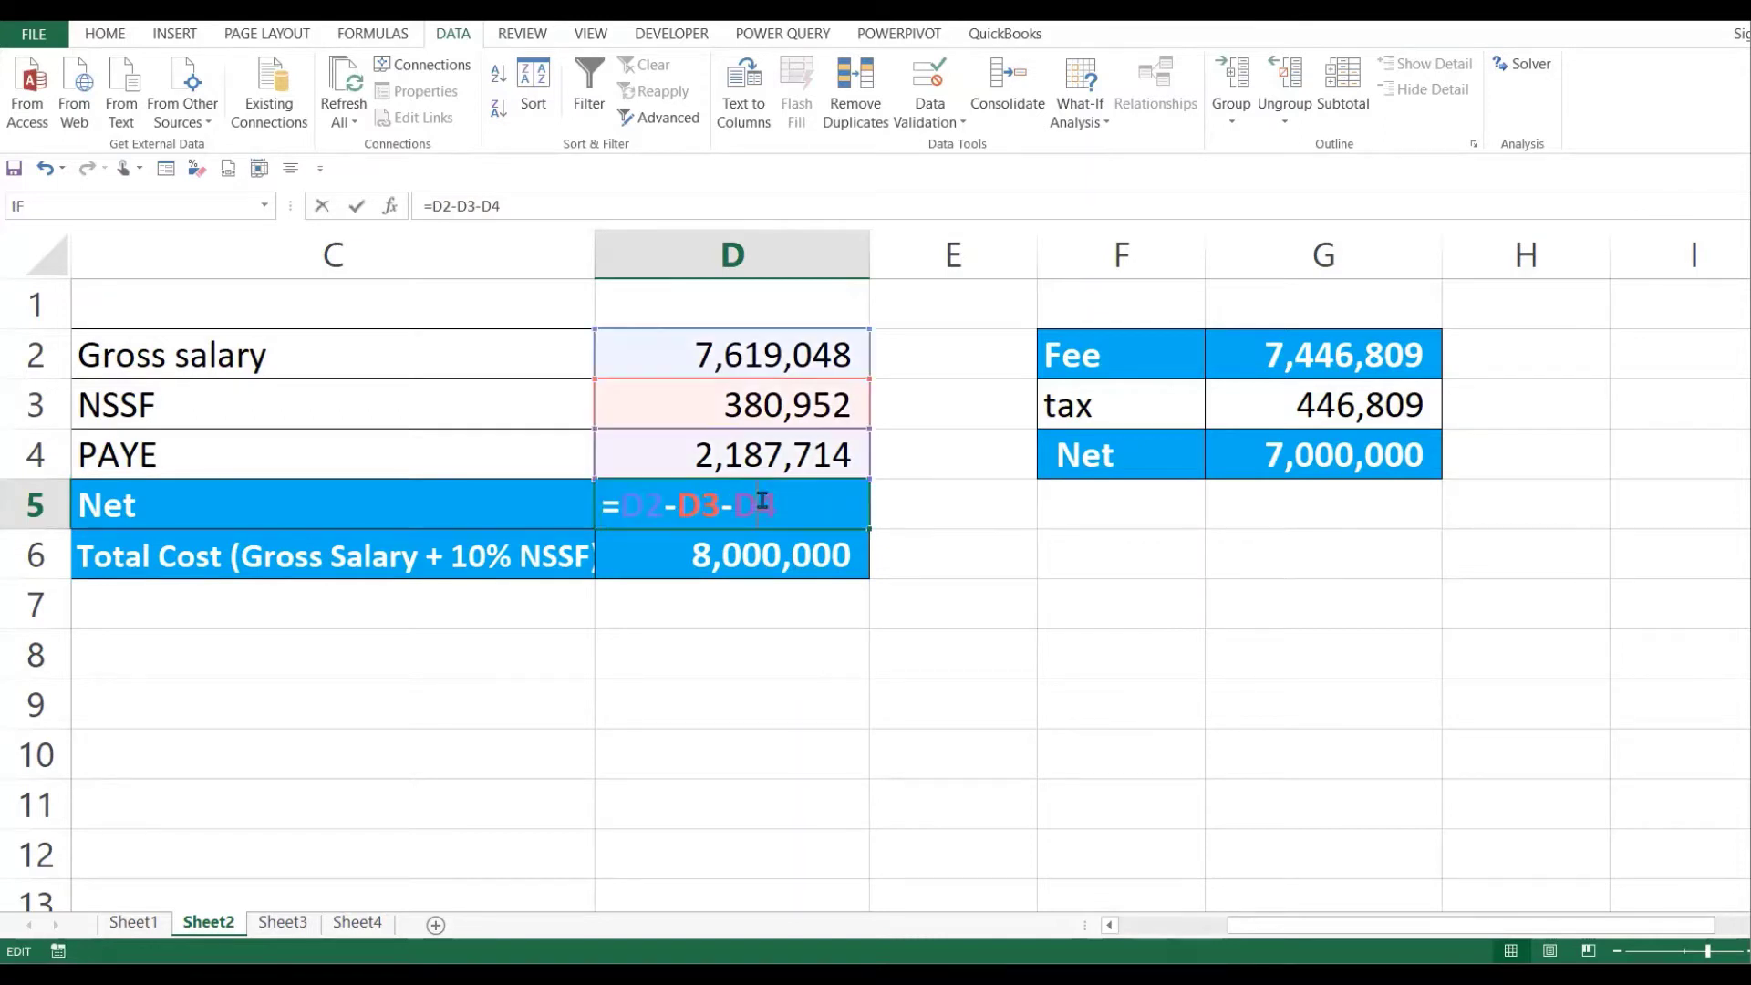
key(Return)
click(766, 500)
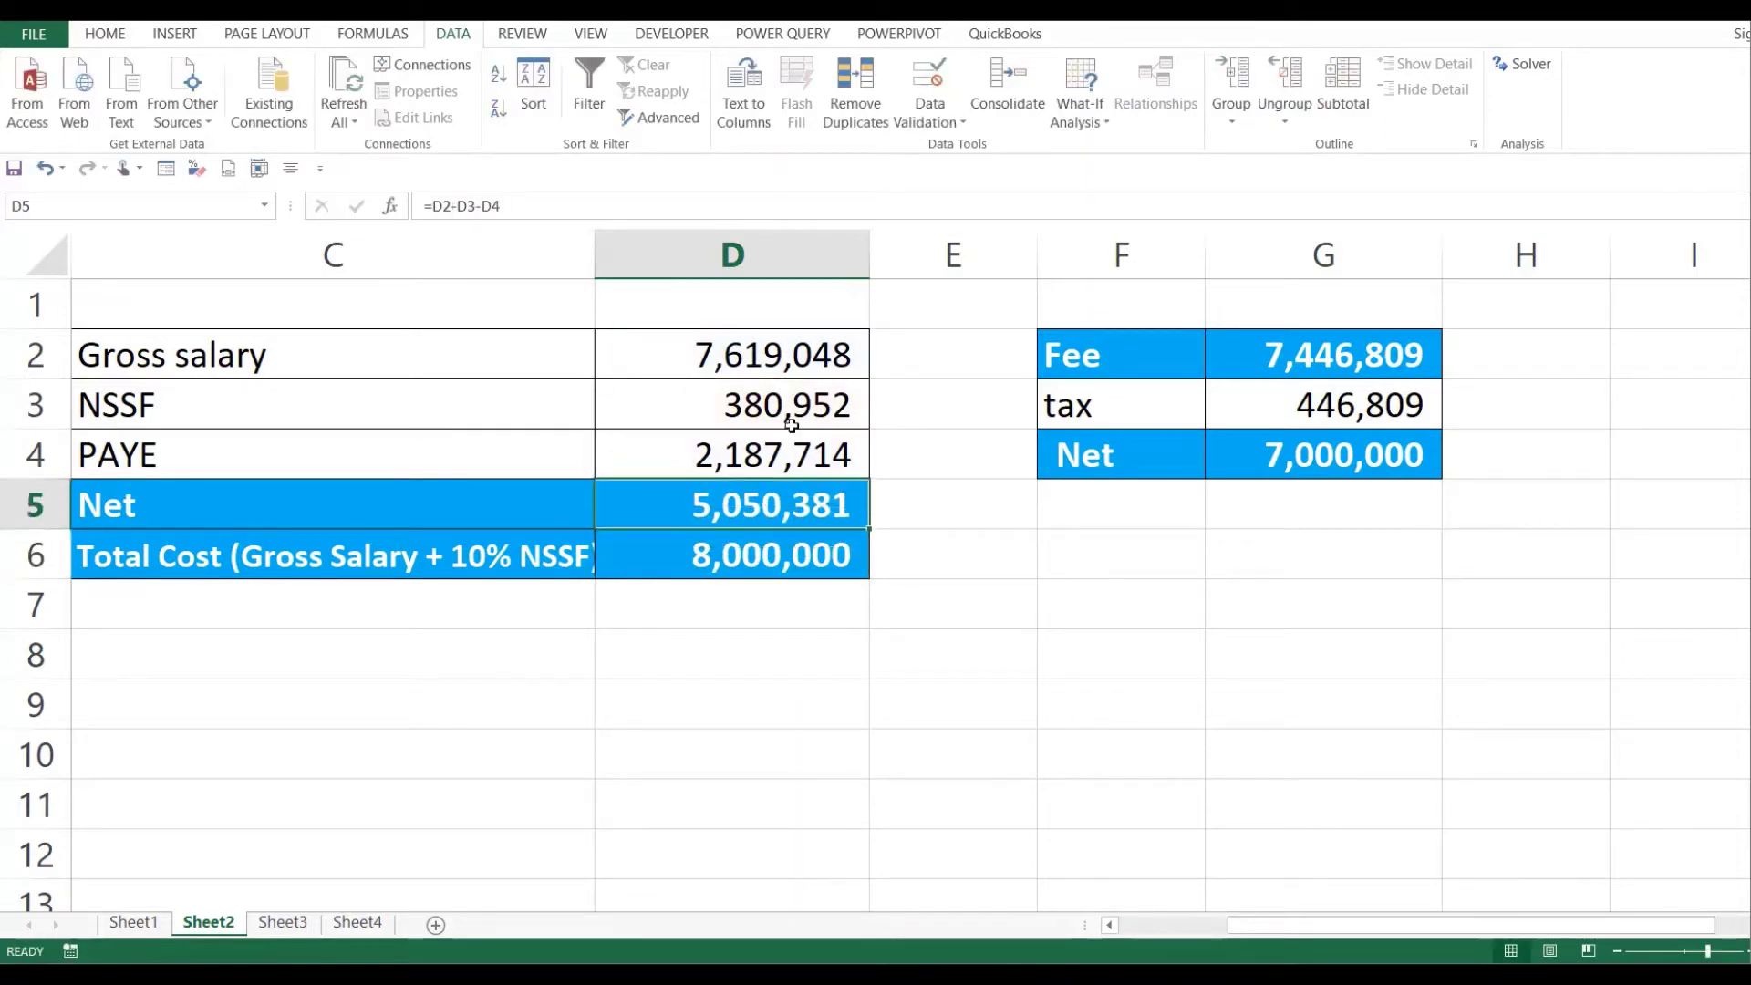
click(813, 363)
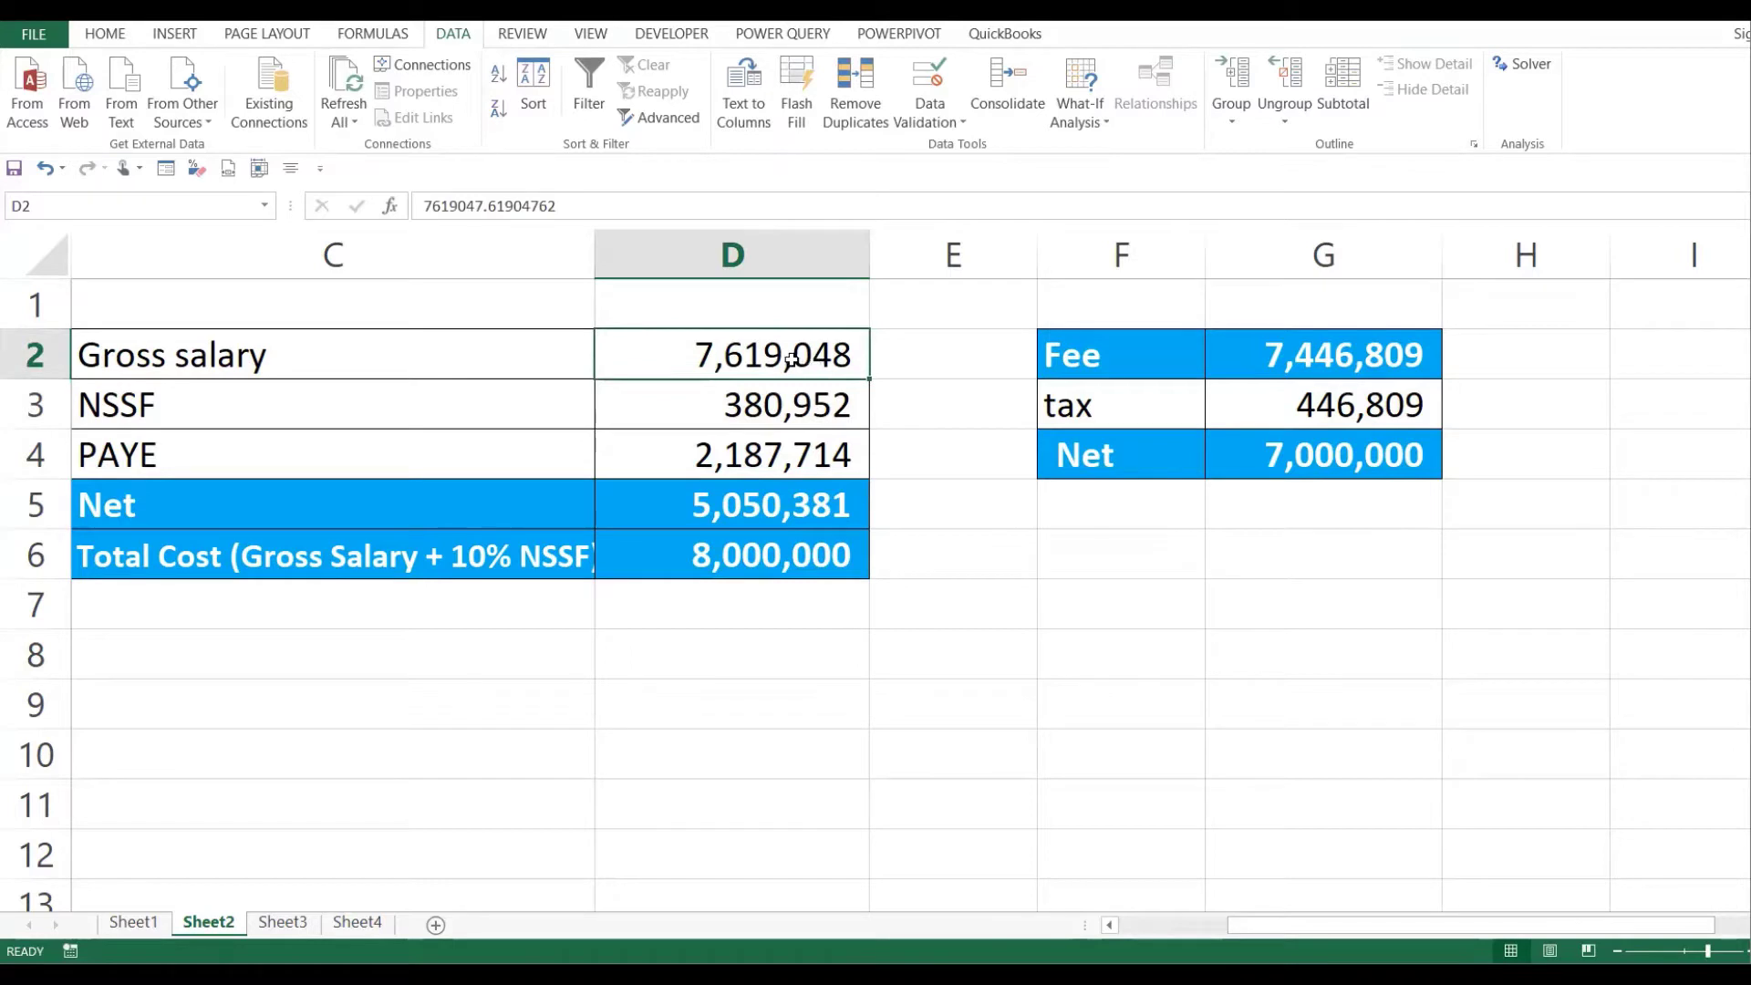
click(770, 490)
drag(441, 504, 767, 511)
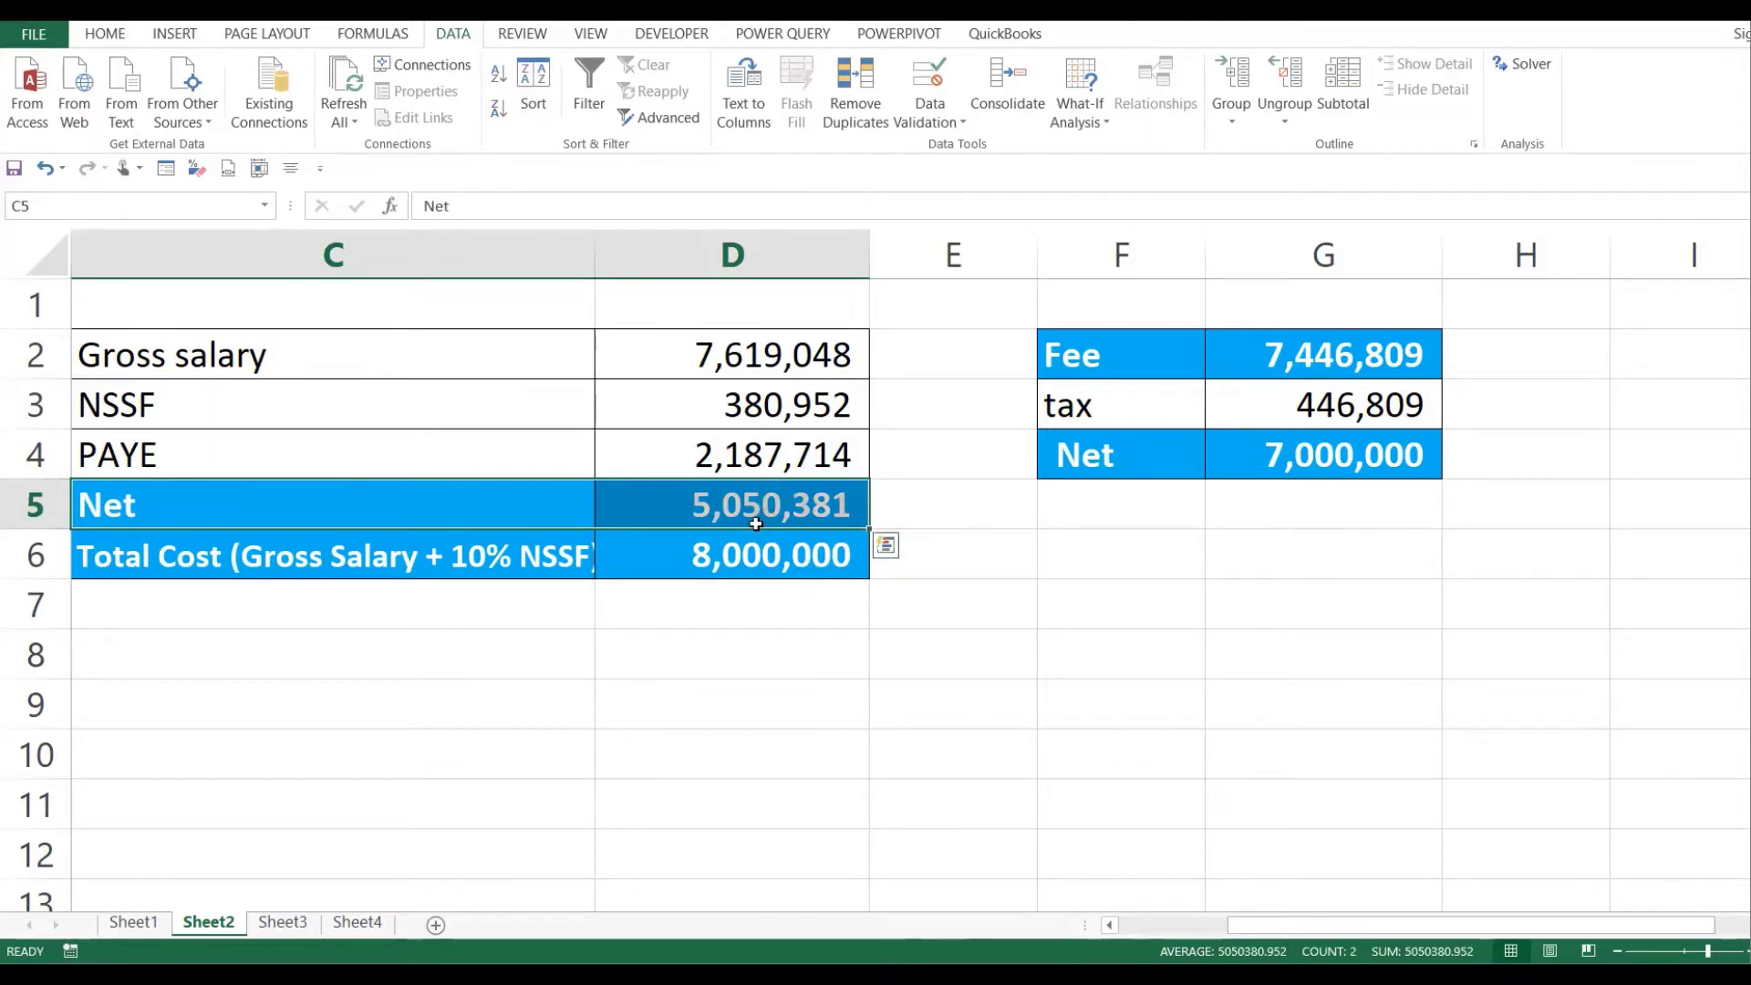
click(776, 505)
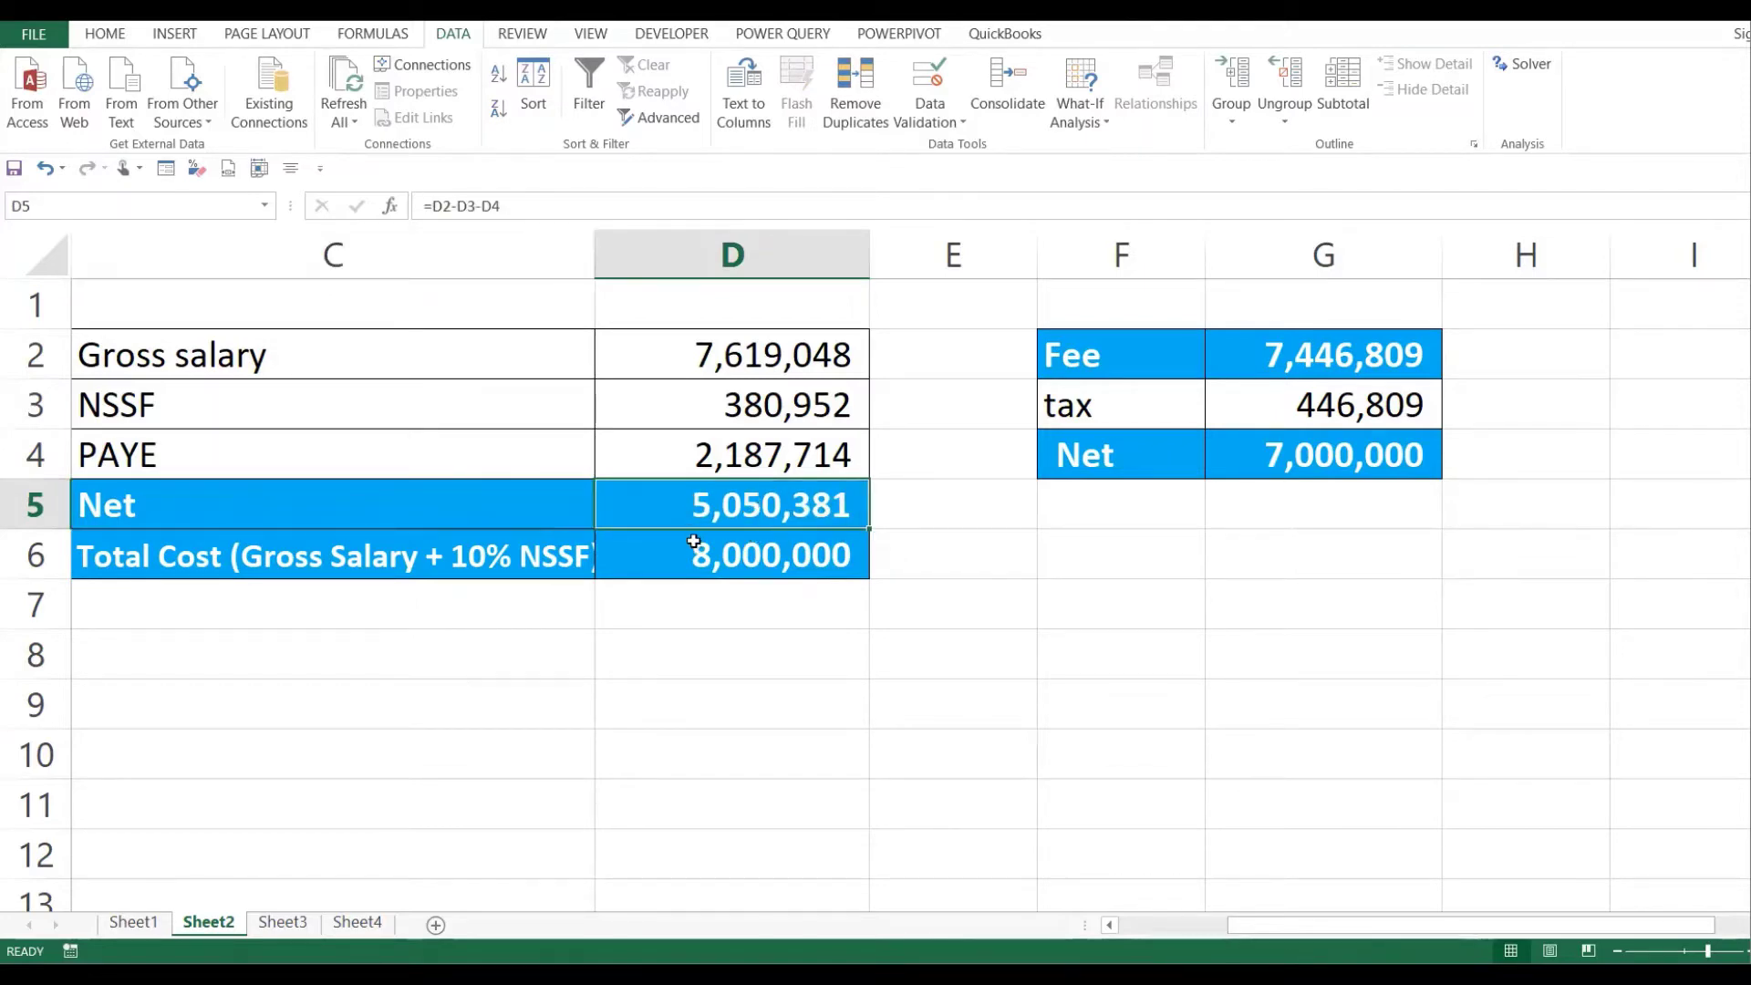
- Examine the Total Cost label and formula in row 6 and how they depend on the gross salary in D2
click(474, 552)
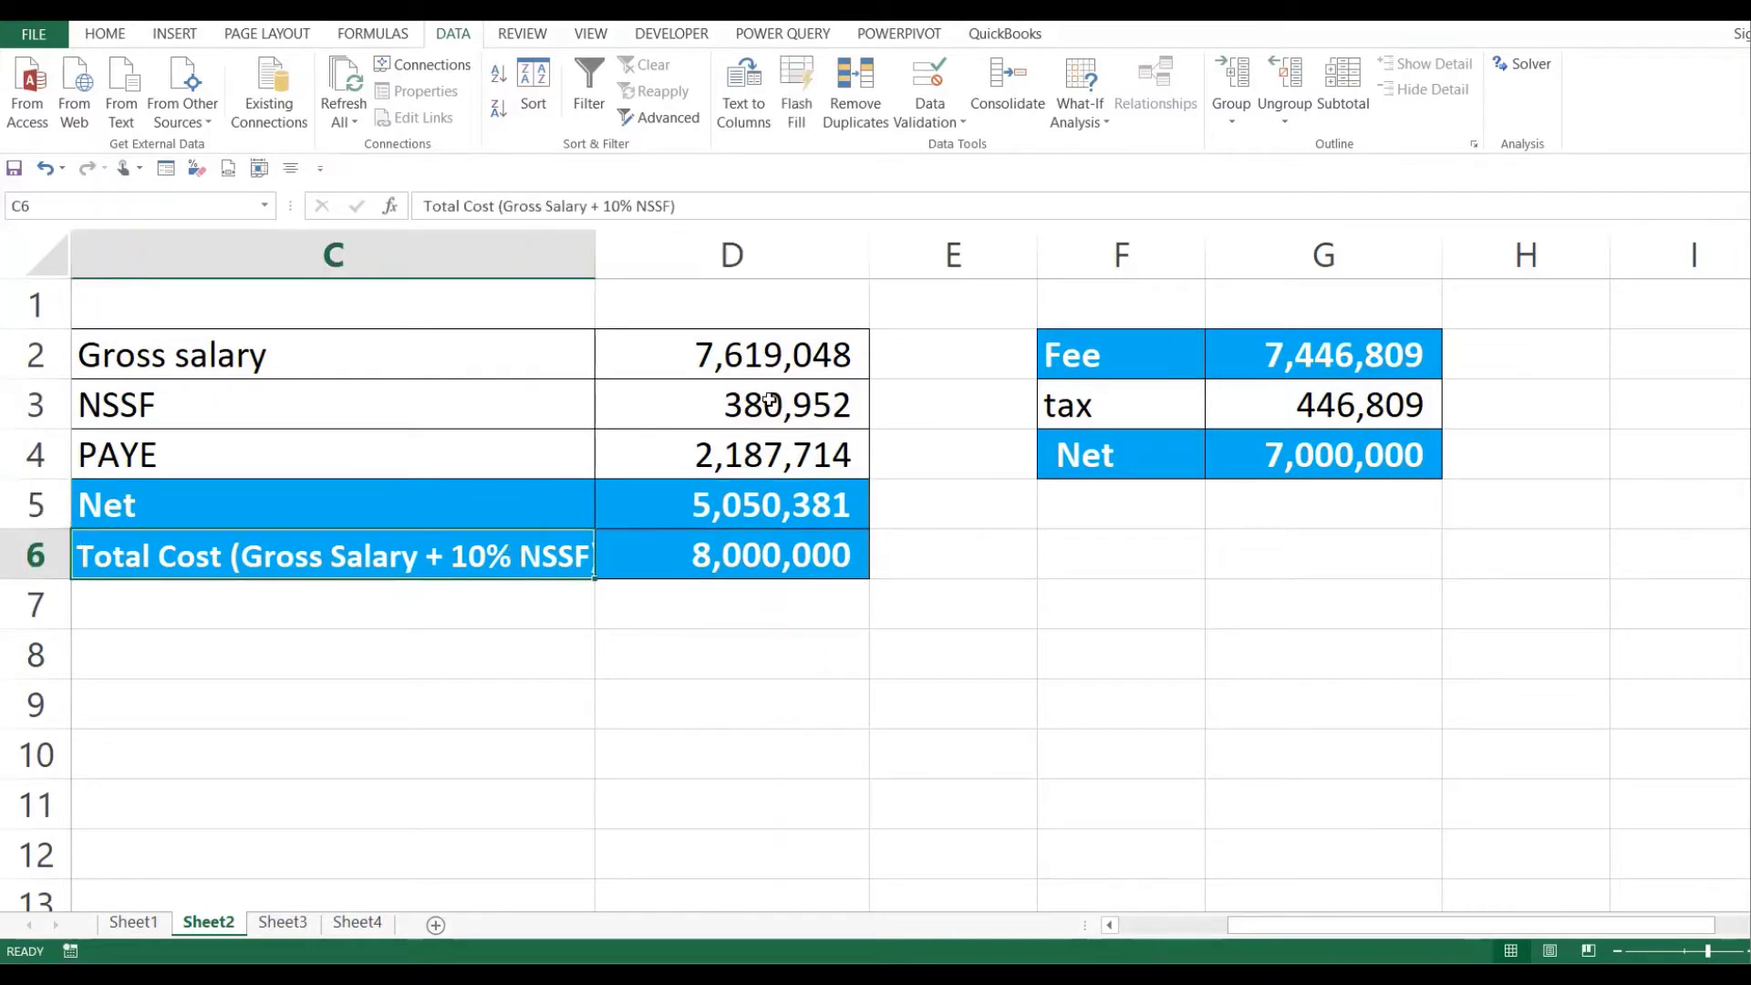
click(758, 362)
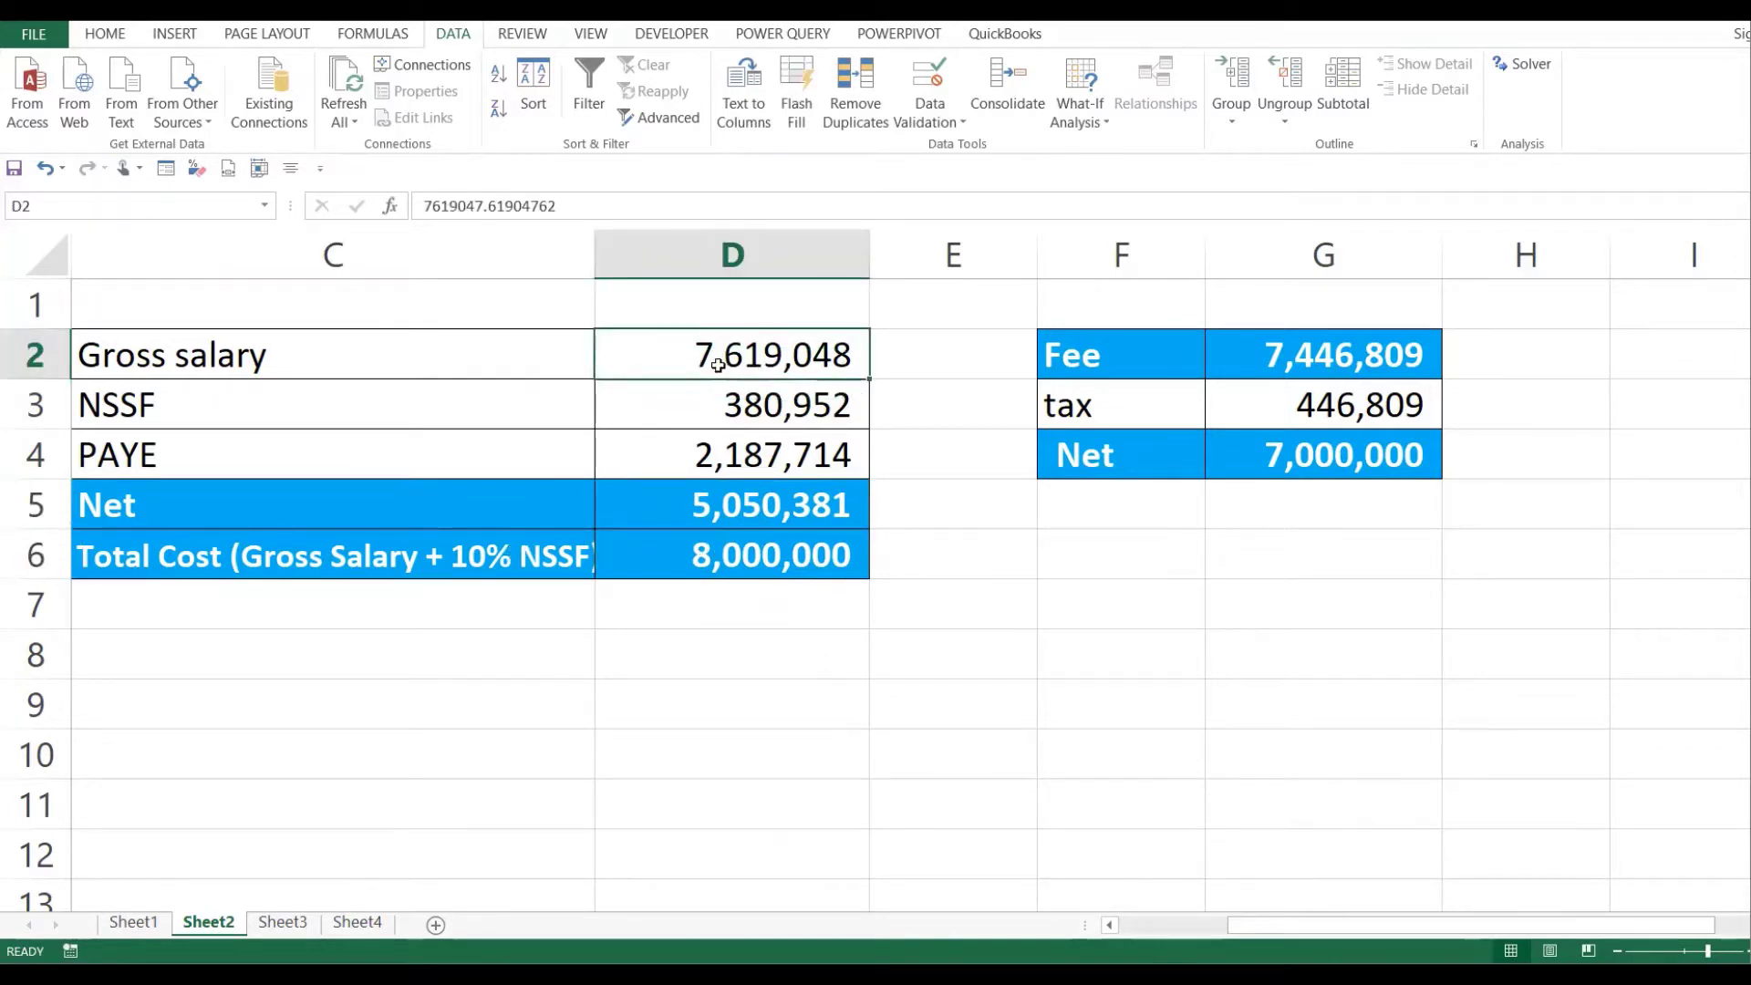
click(506, 546)
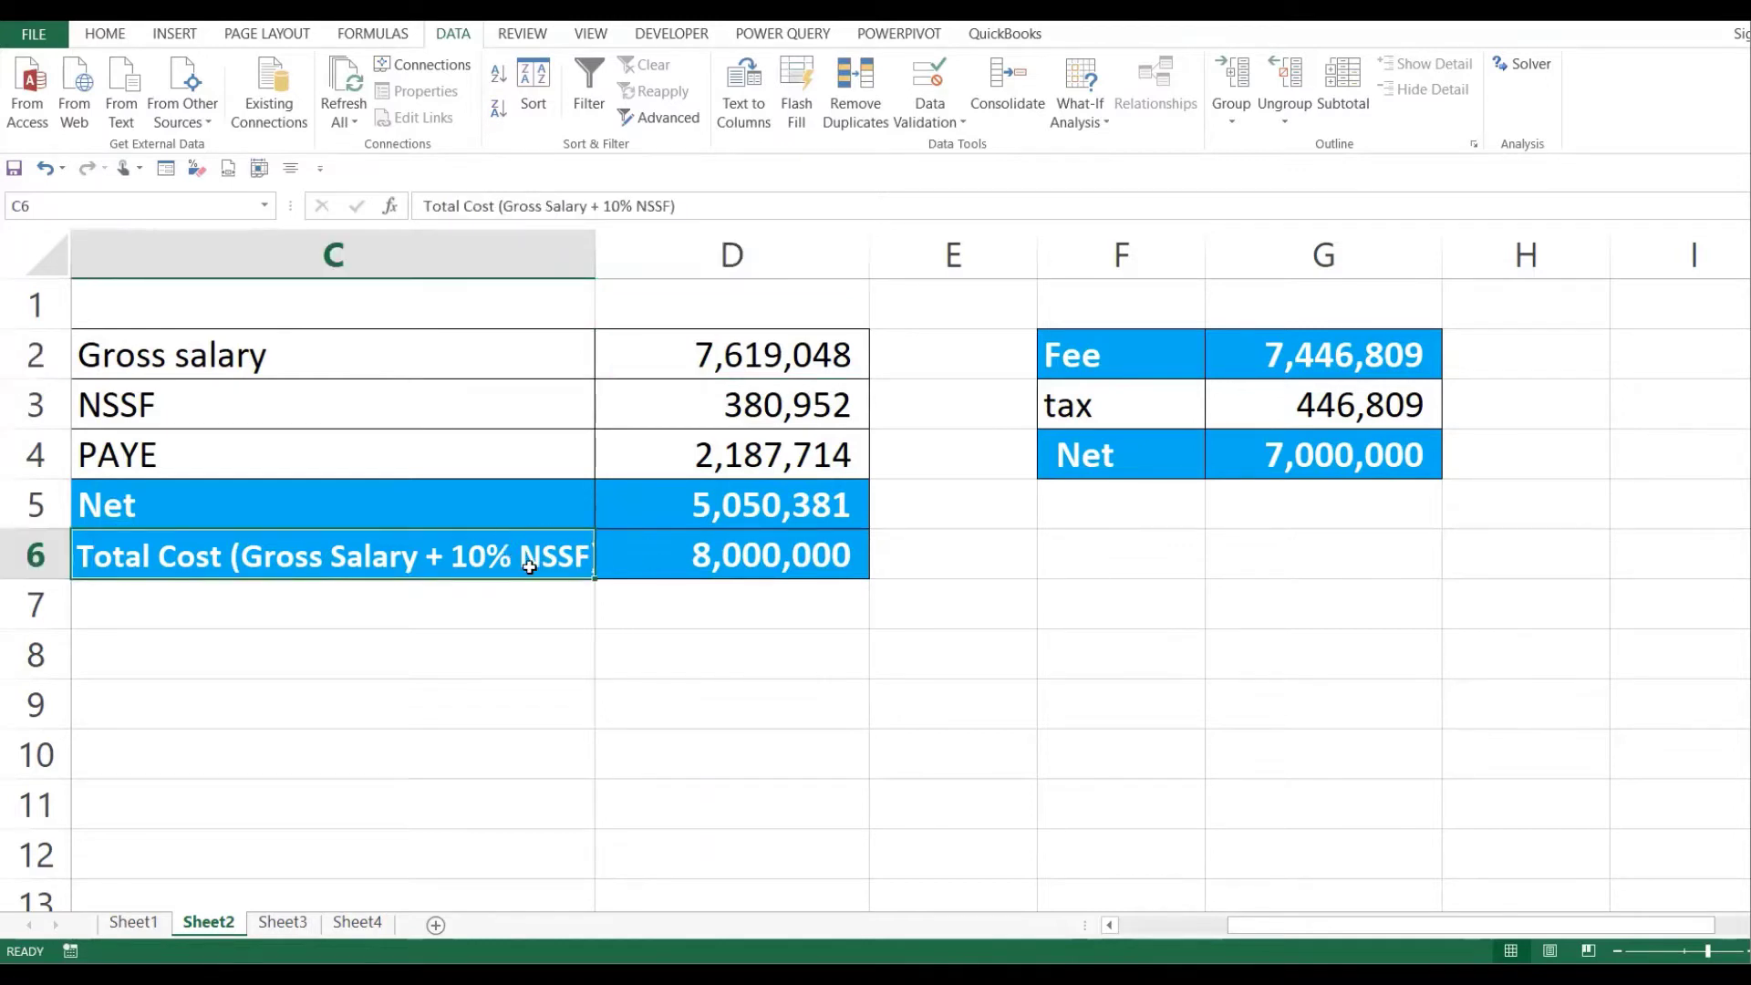
click(767, 553)
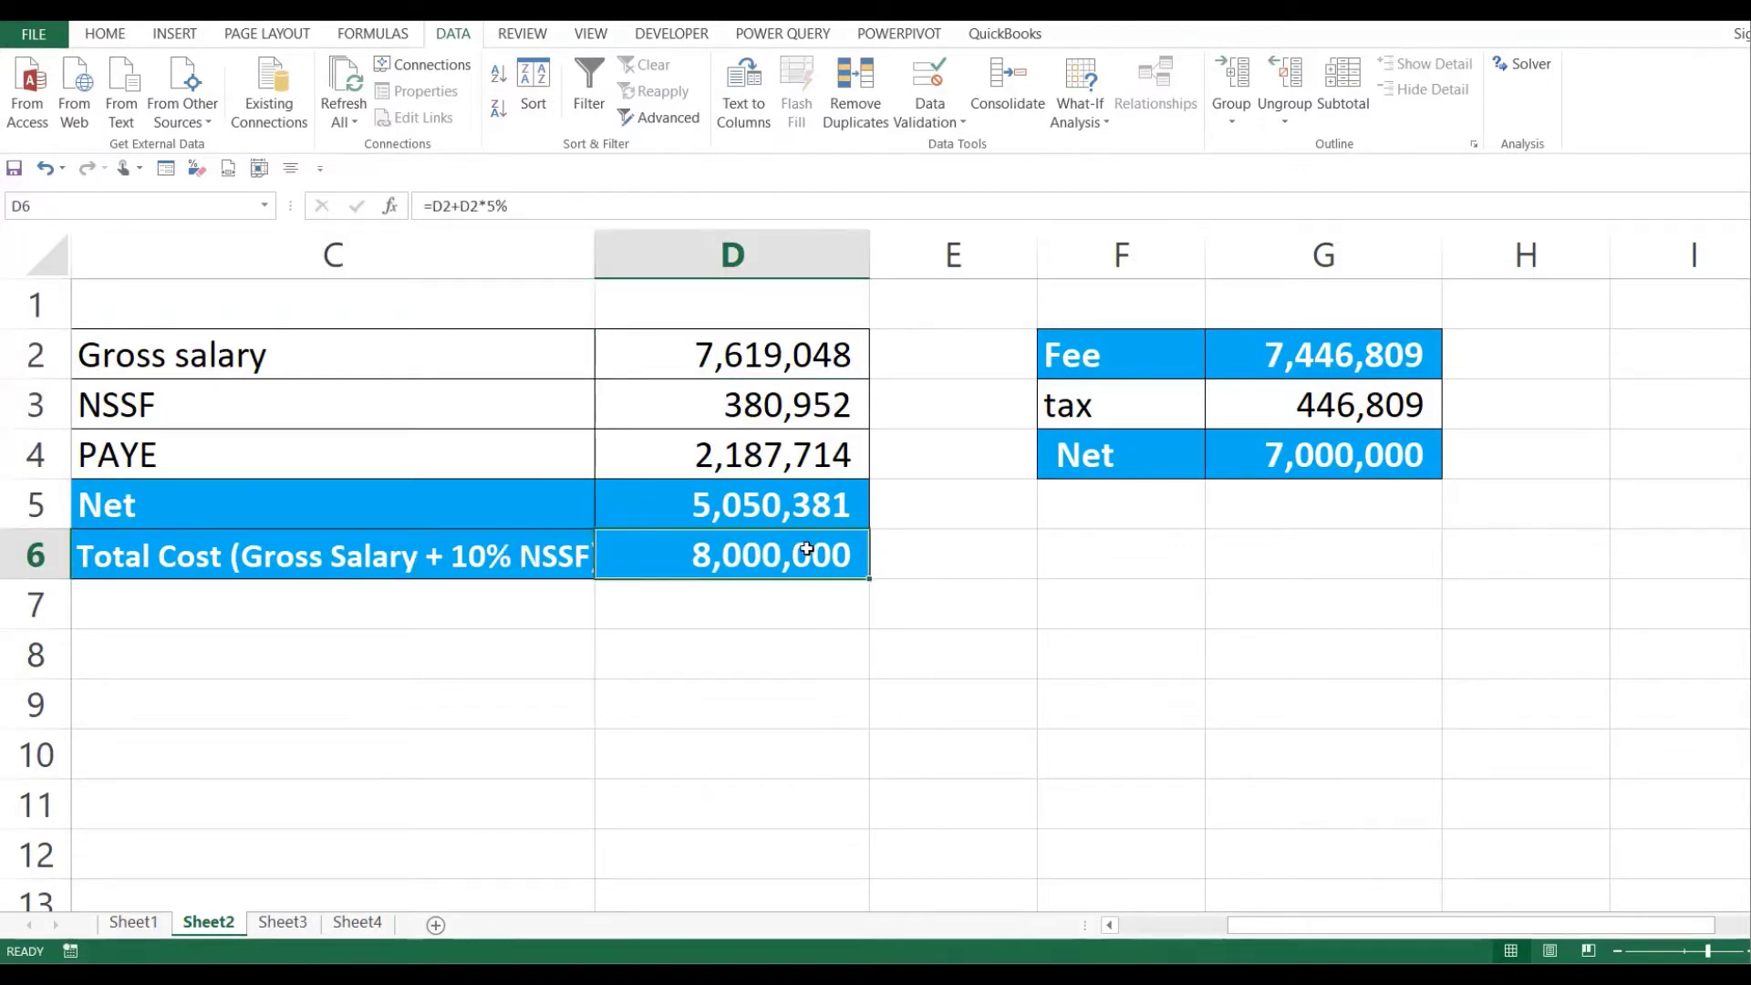
drag(797, 355, 799, 555)
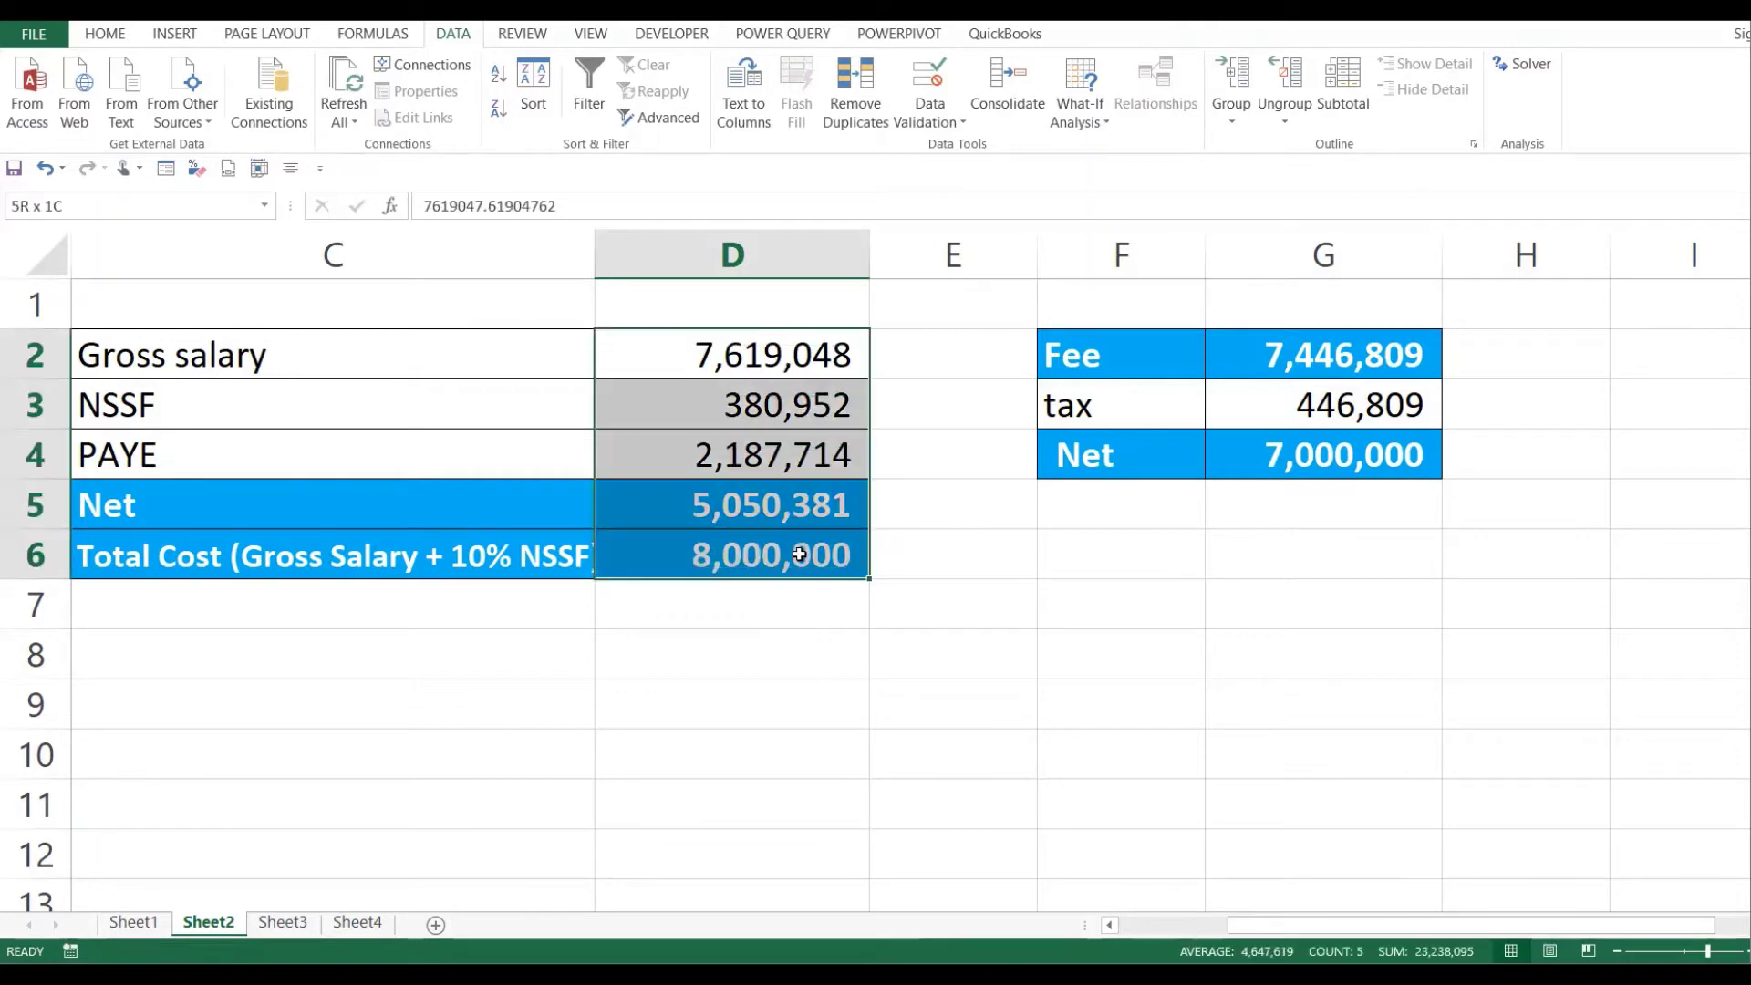
click(804, 551)
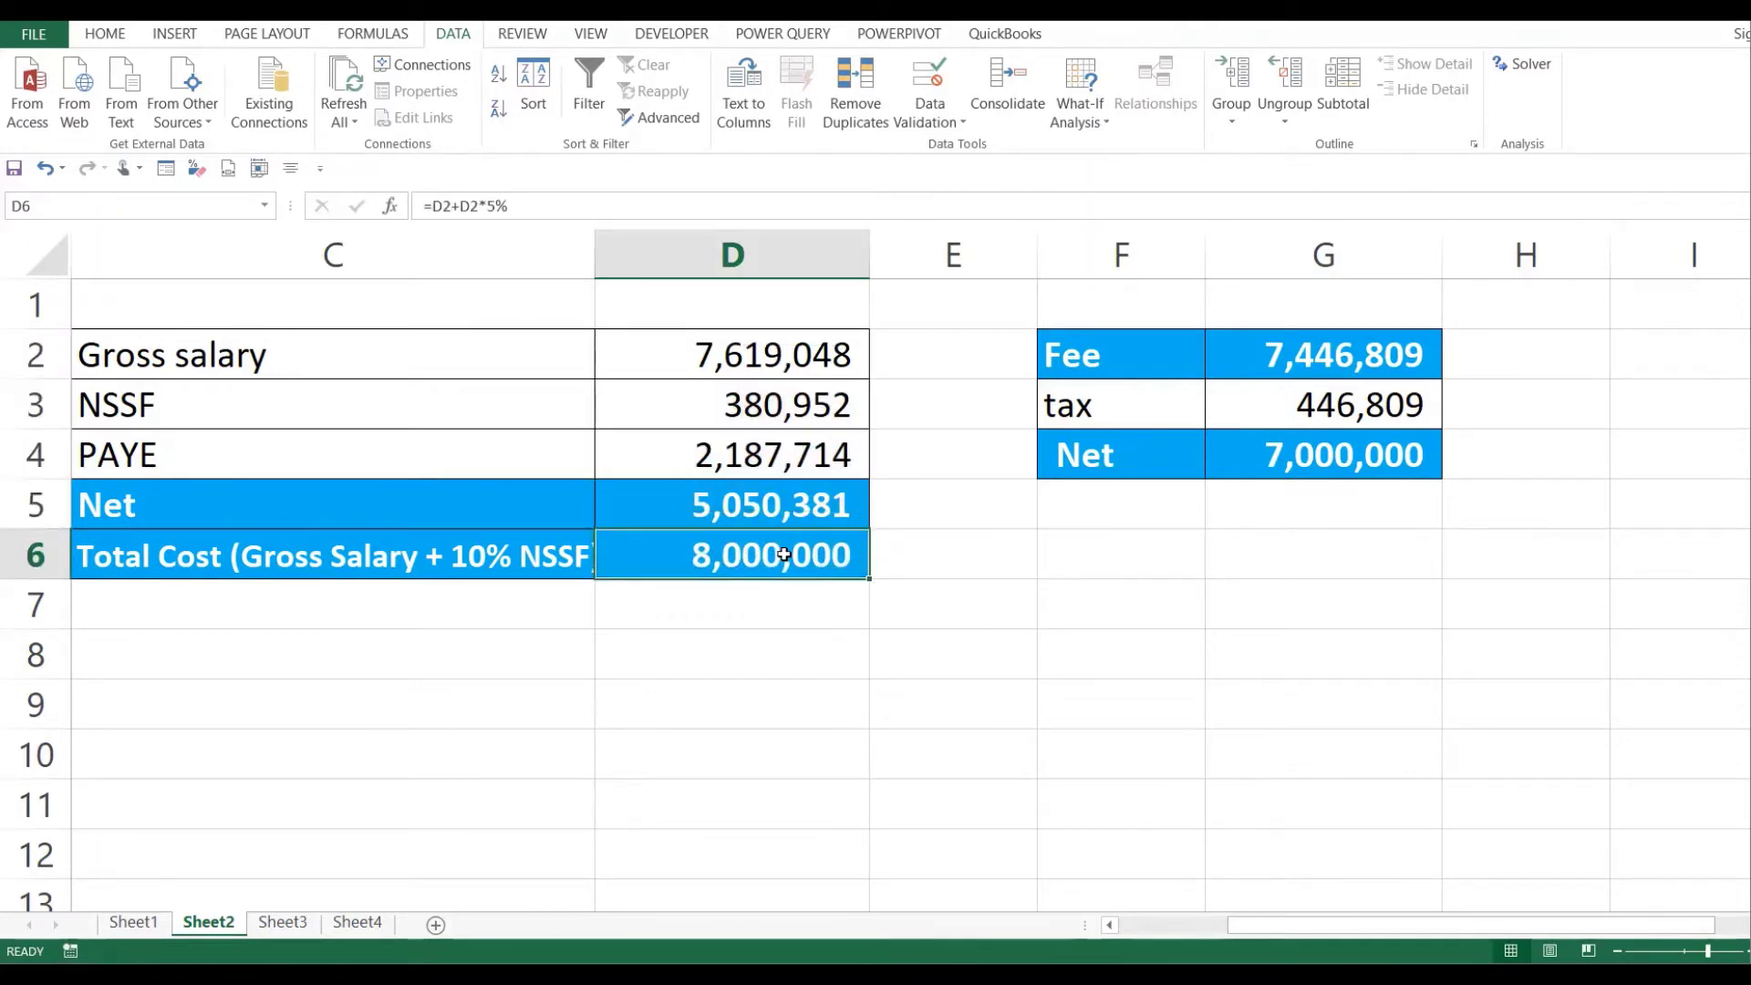
click(678, 646)
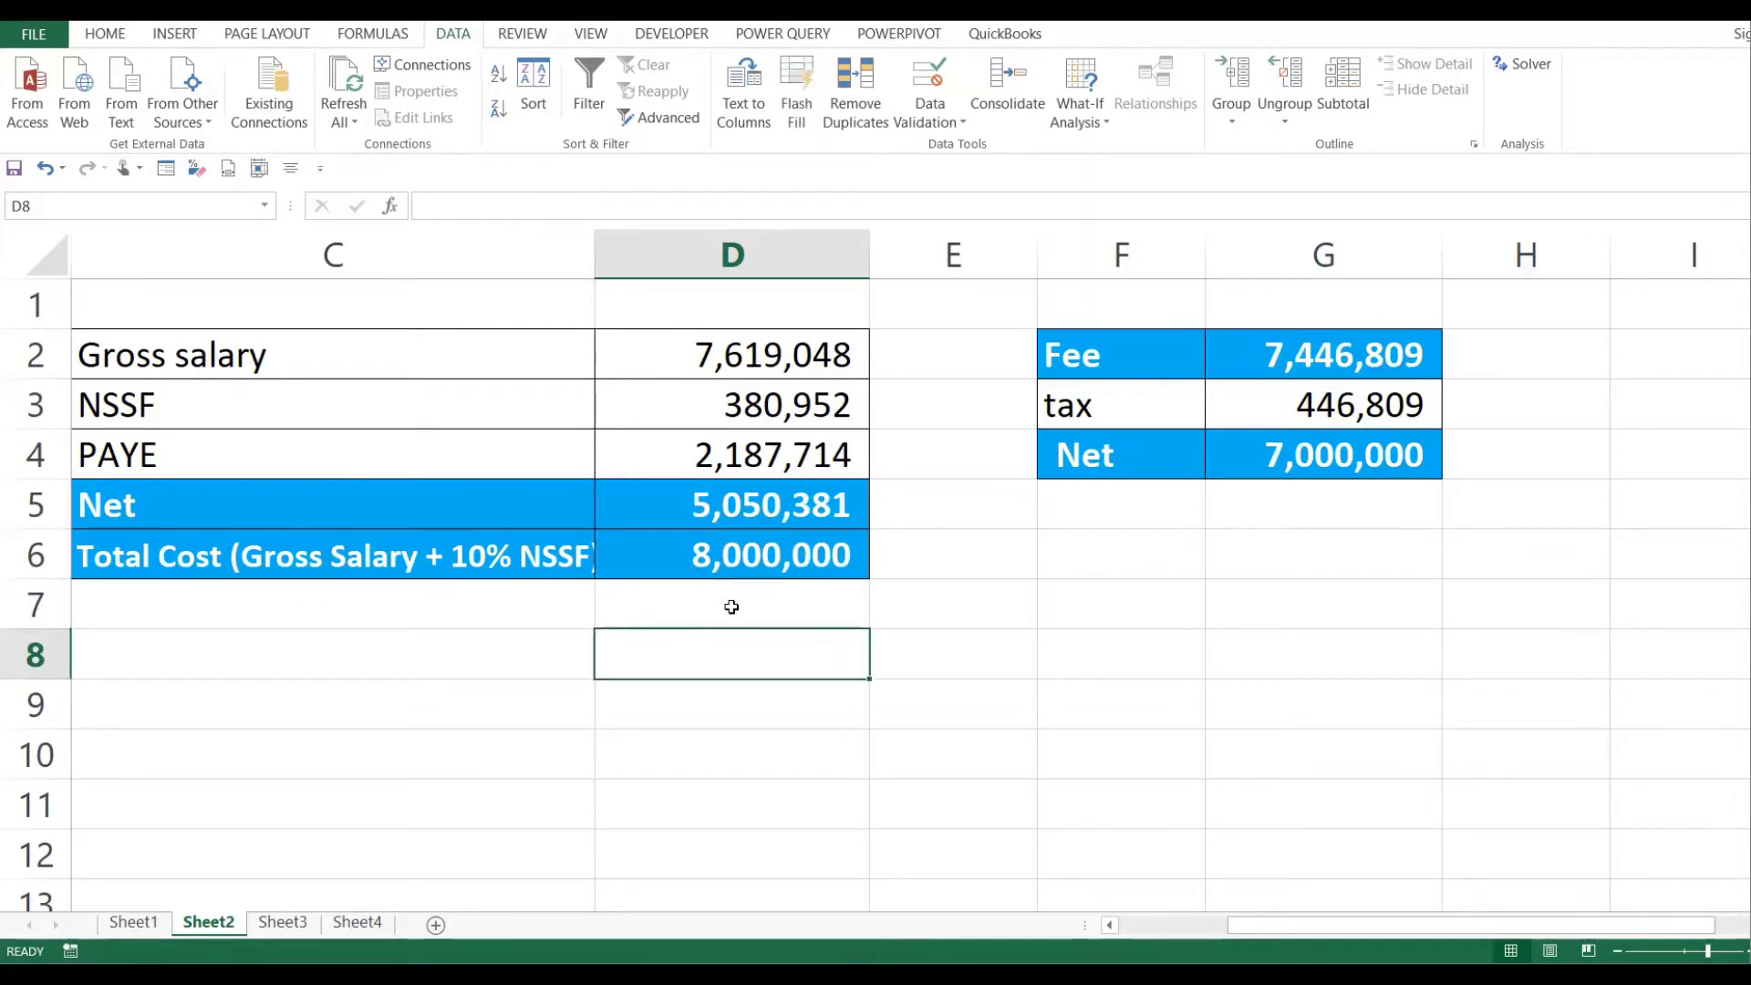
click(712, 547)
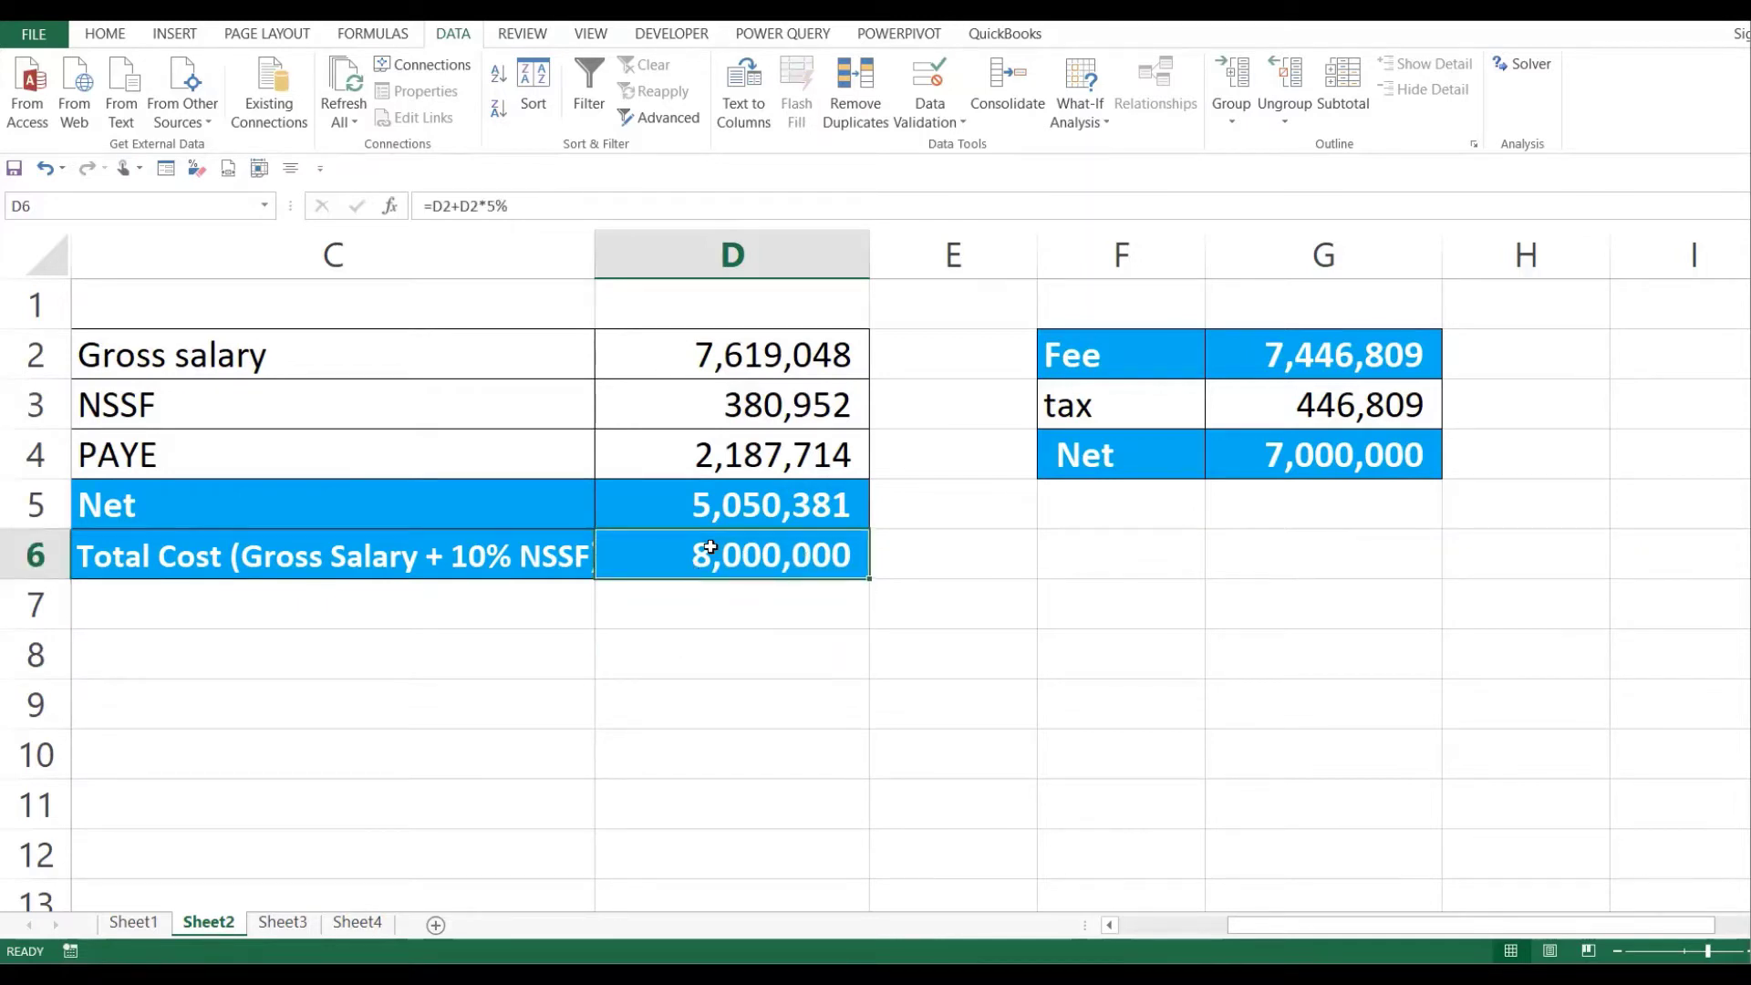
click(818, 363)
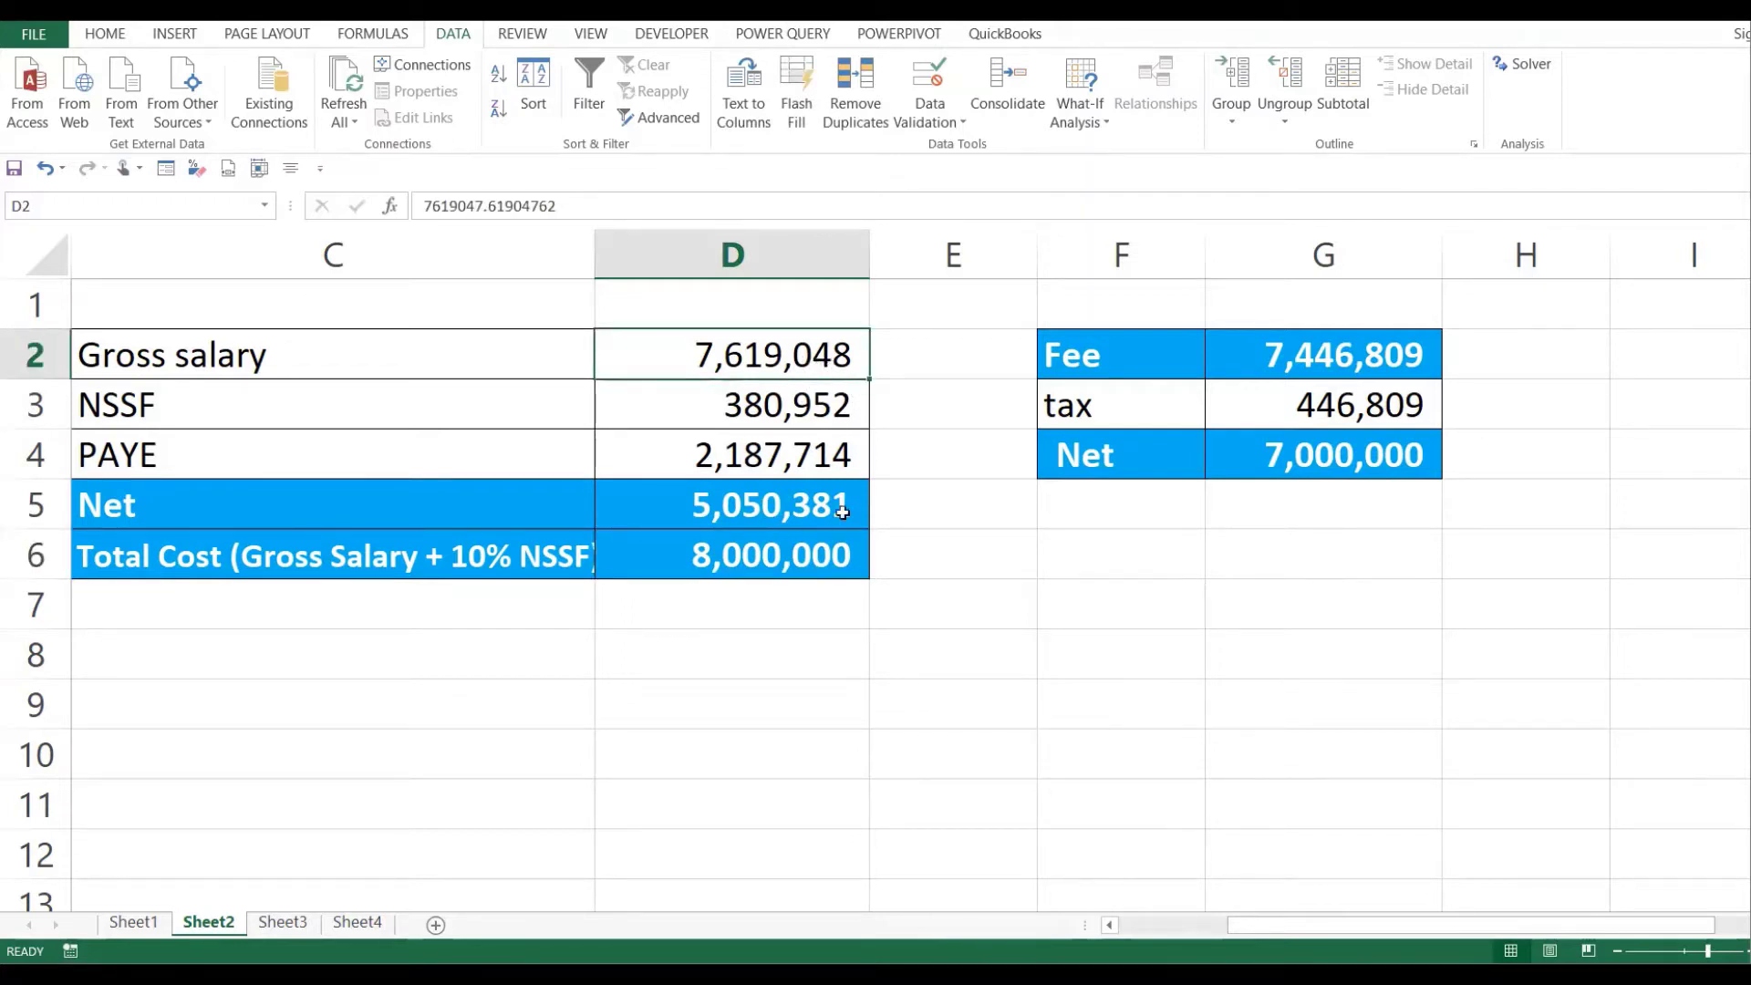
- Examine the Fee value and the tax and Net formulas in the fee table, cells F2 to G4
click(999, 445)
click(1202, 454)
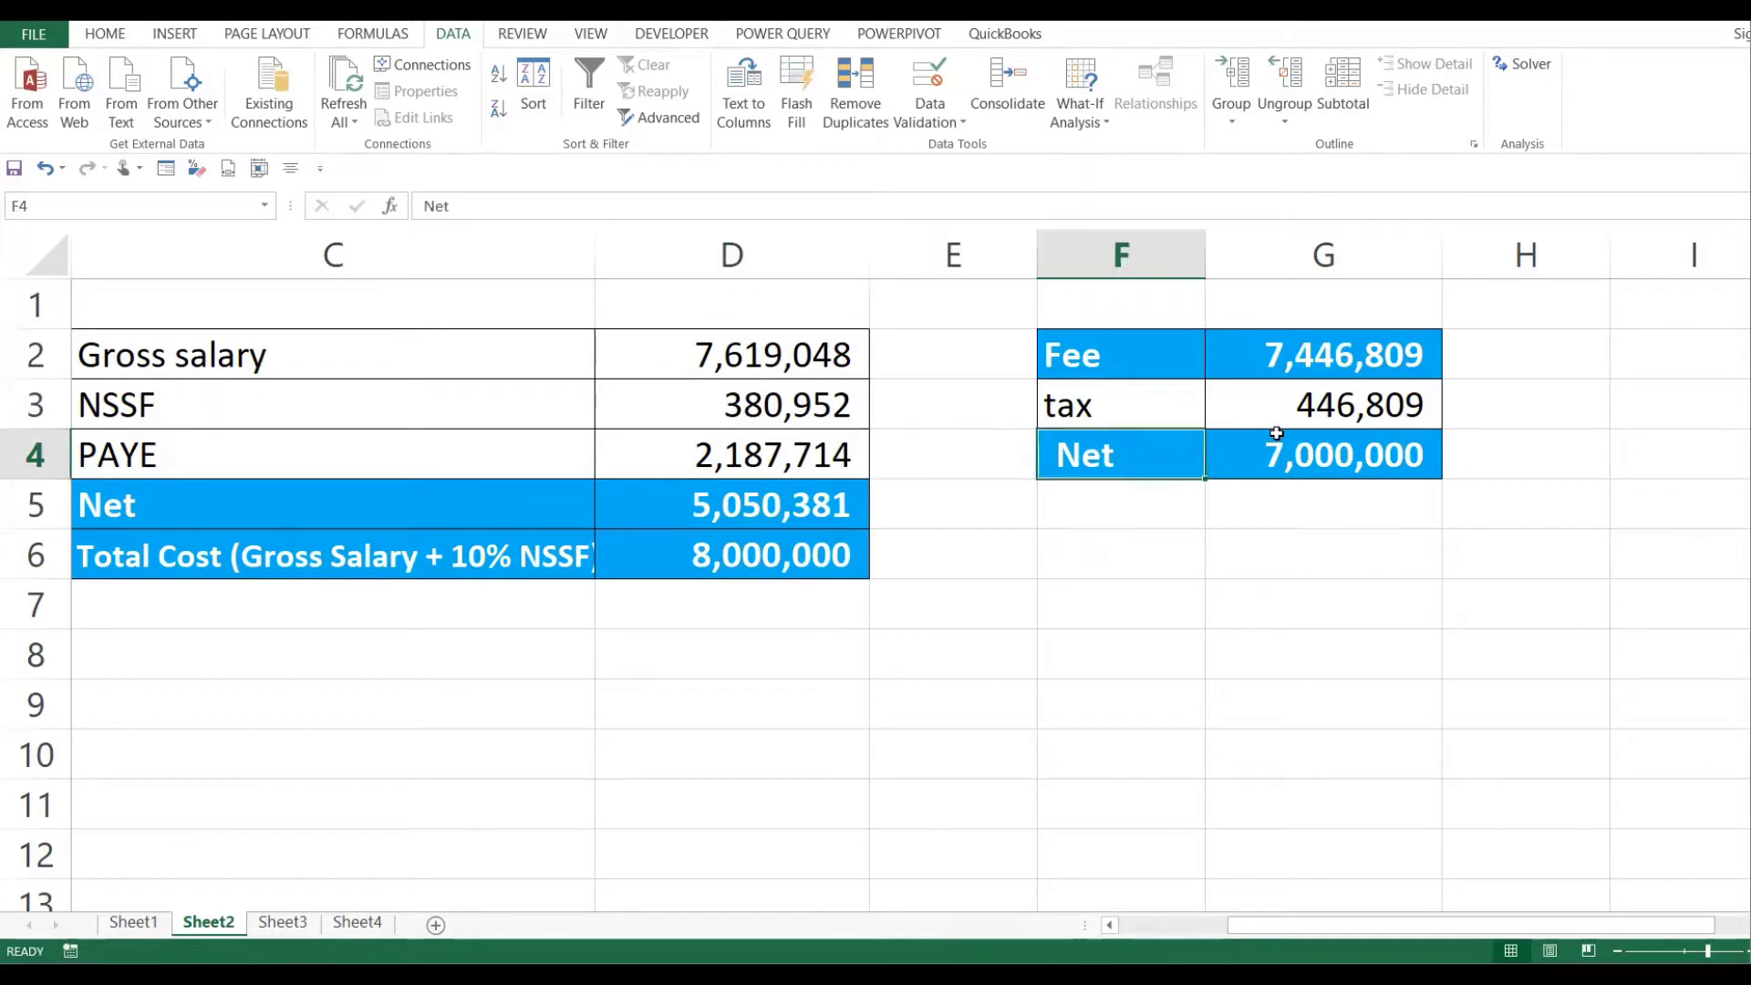
click(1178, 369)
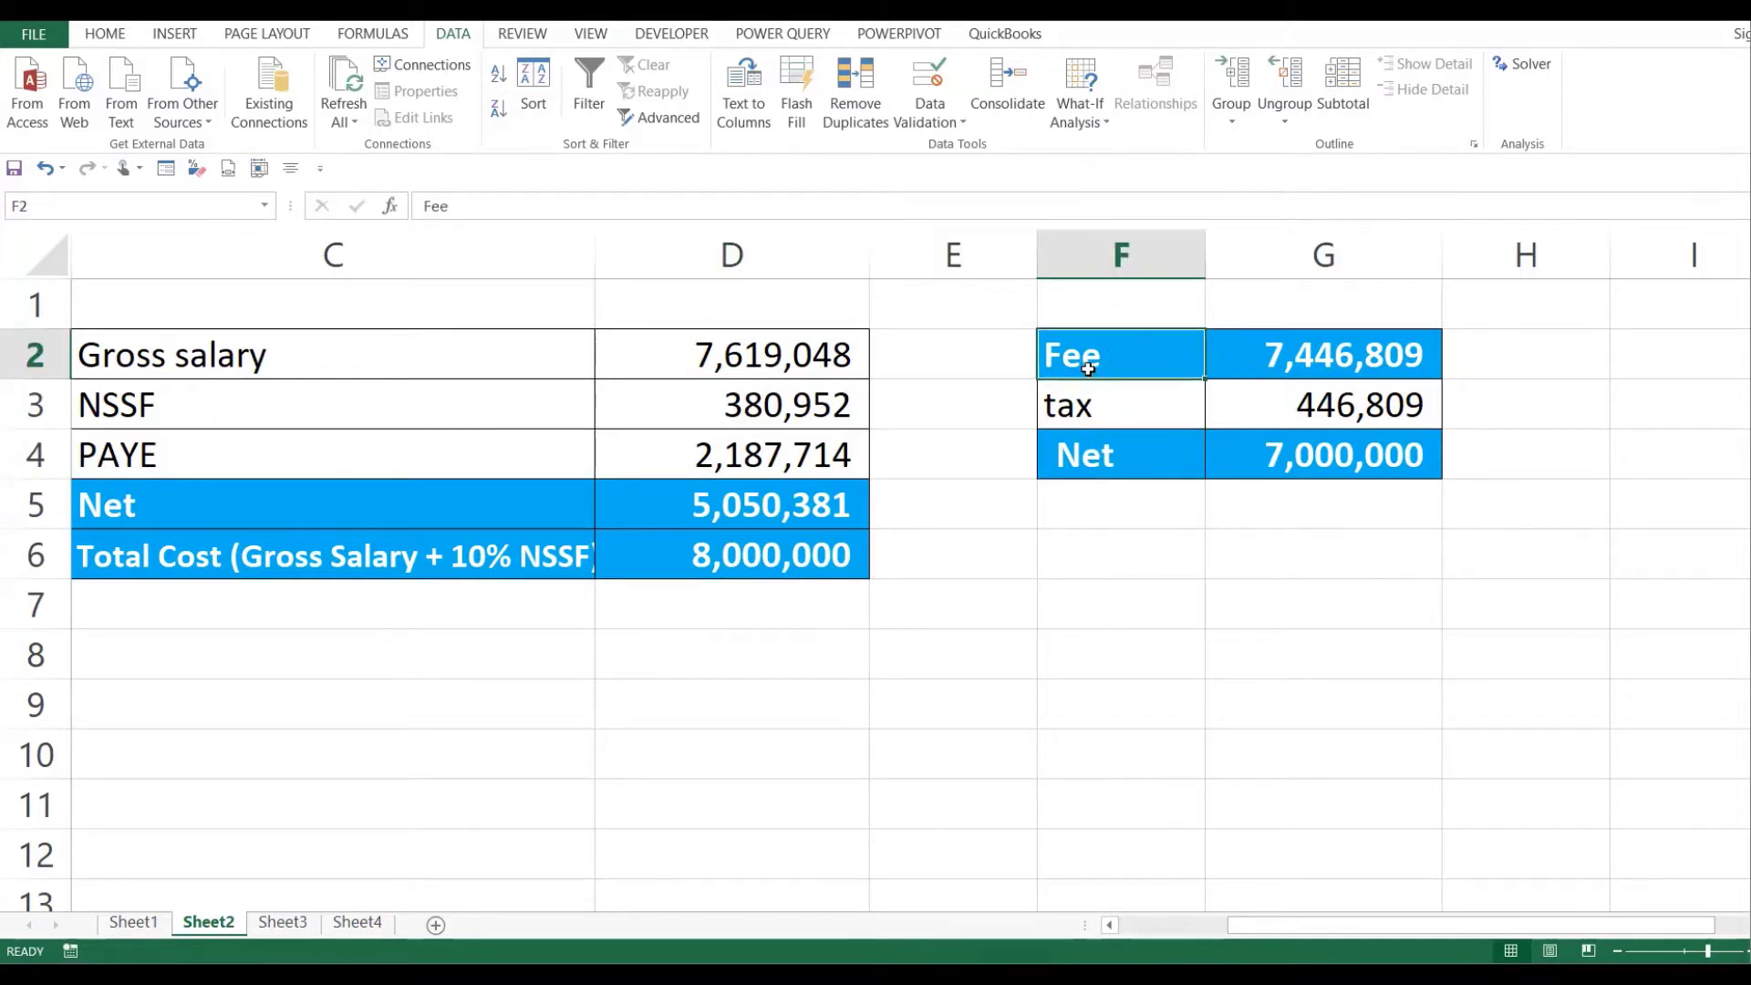
click(1305, 371)
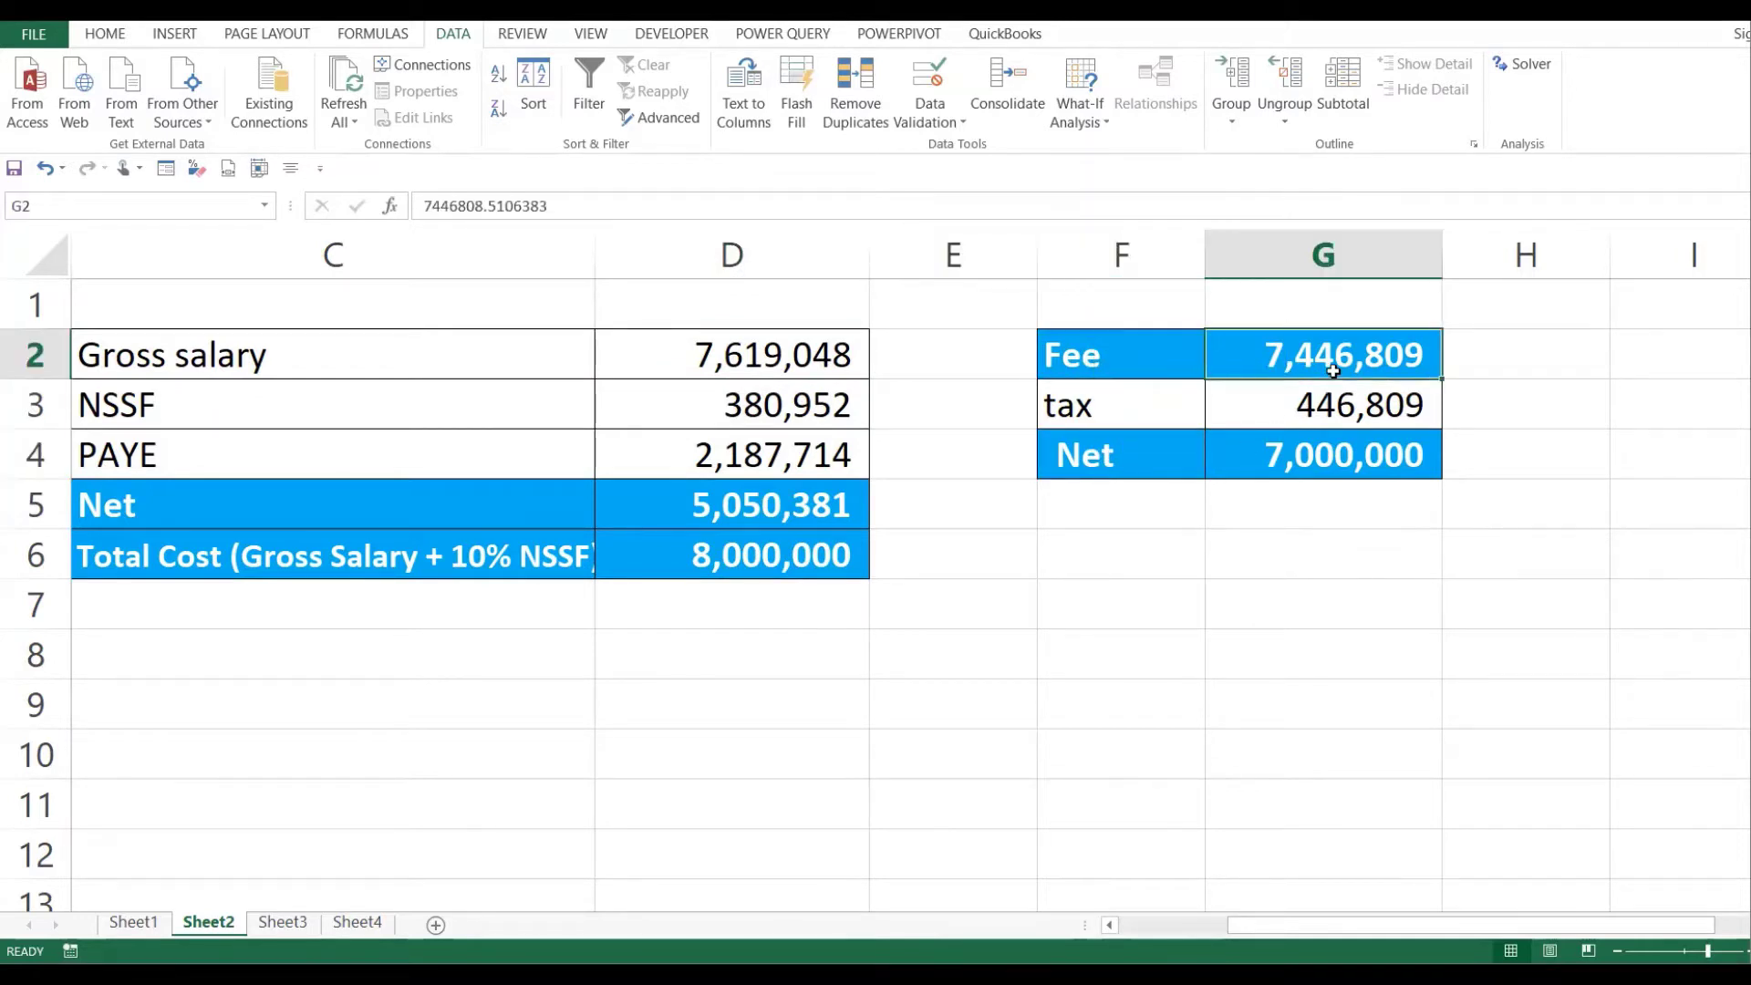
click(1305, 401)
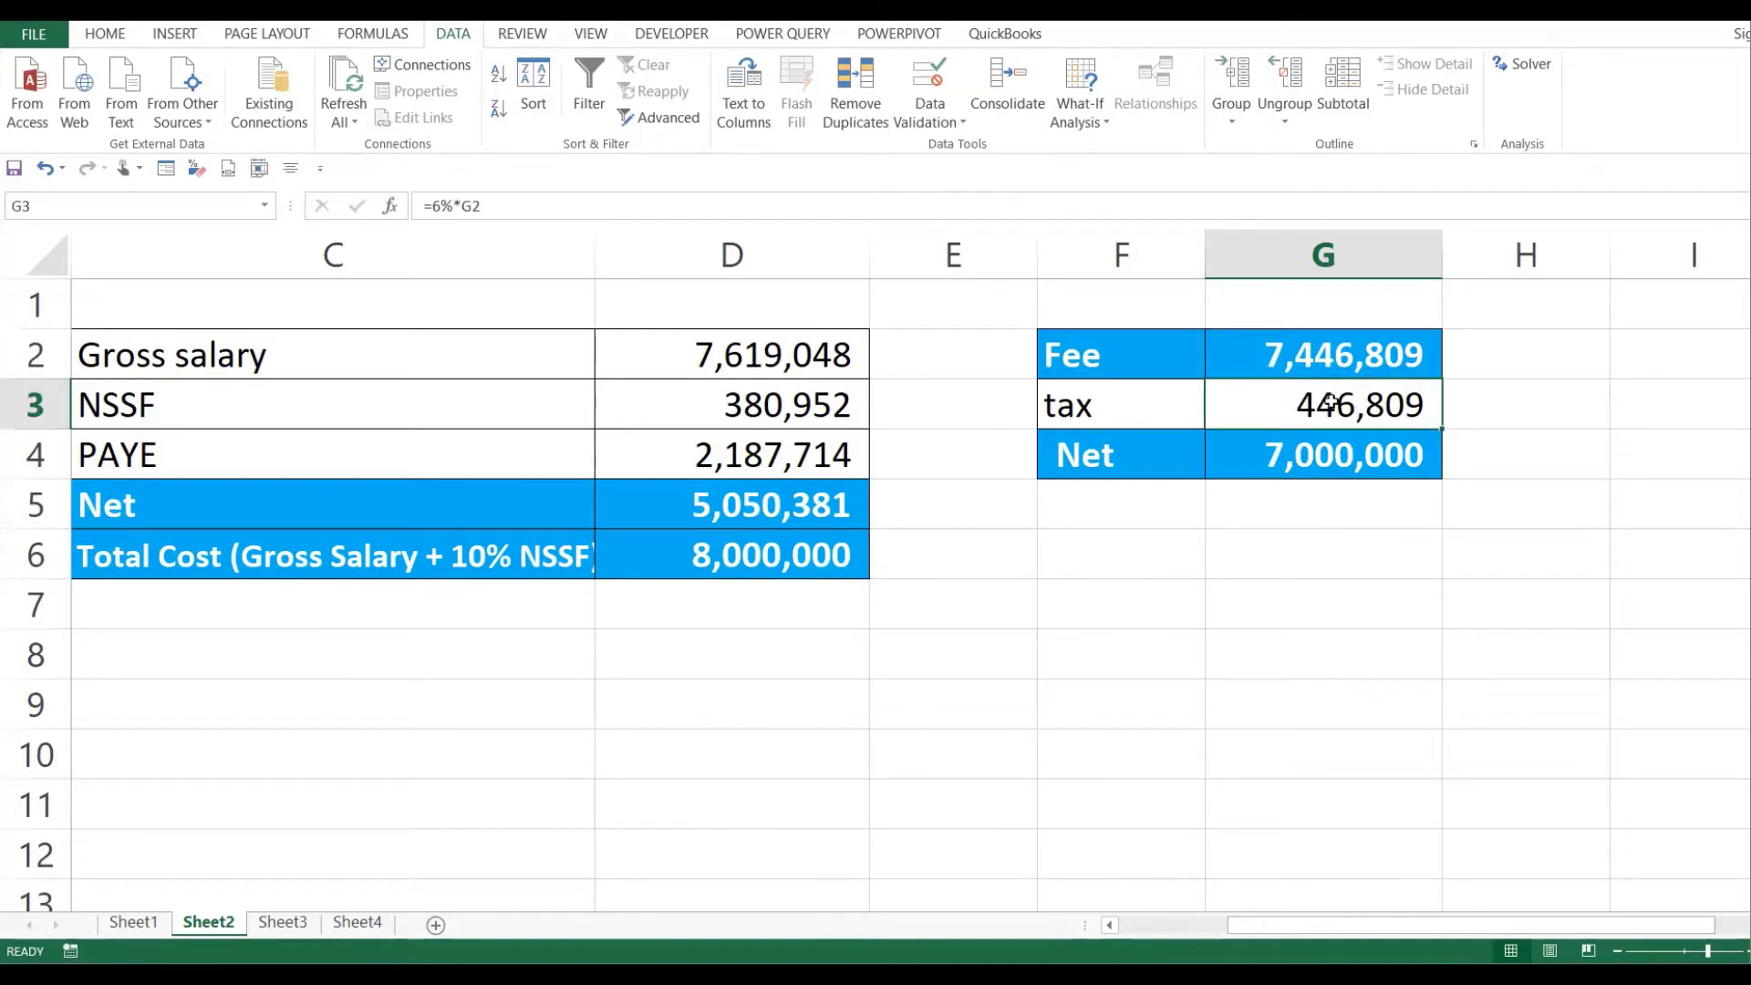
click(1150, 446)
click(1388, 447)
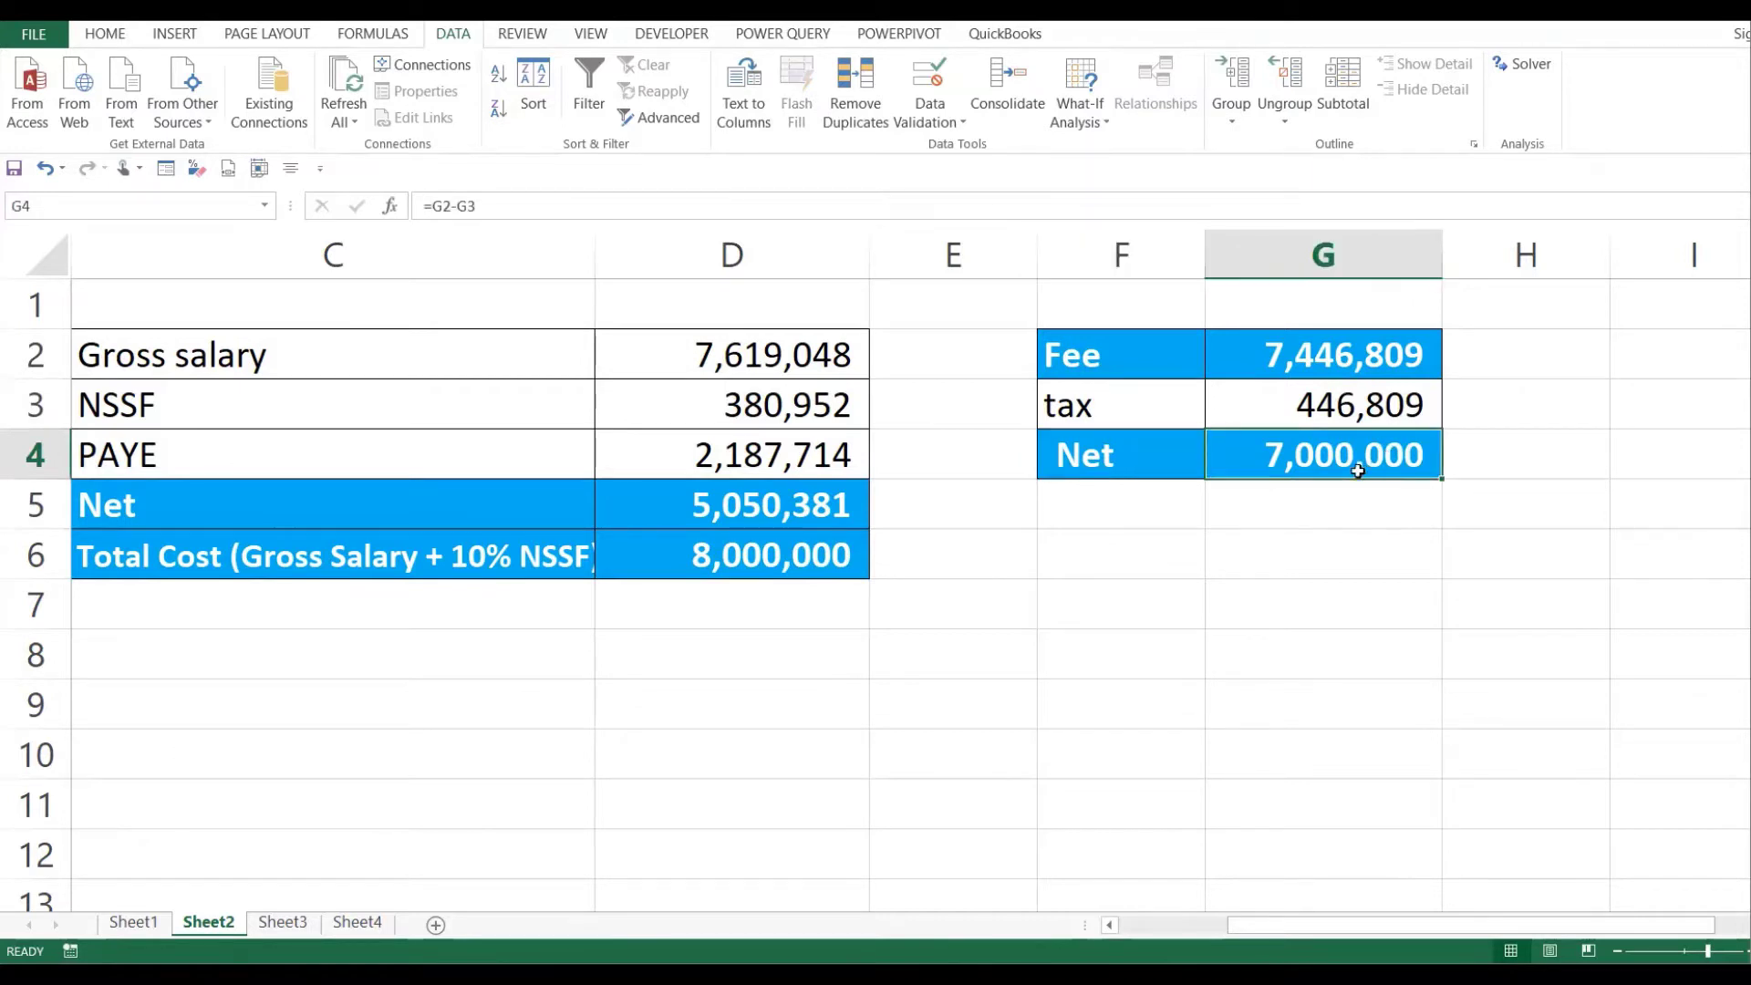
click(1302, 533)
click(1388, 454)
click(1337, 361)
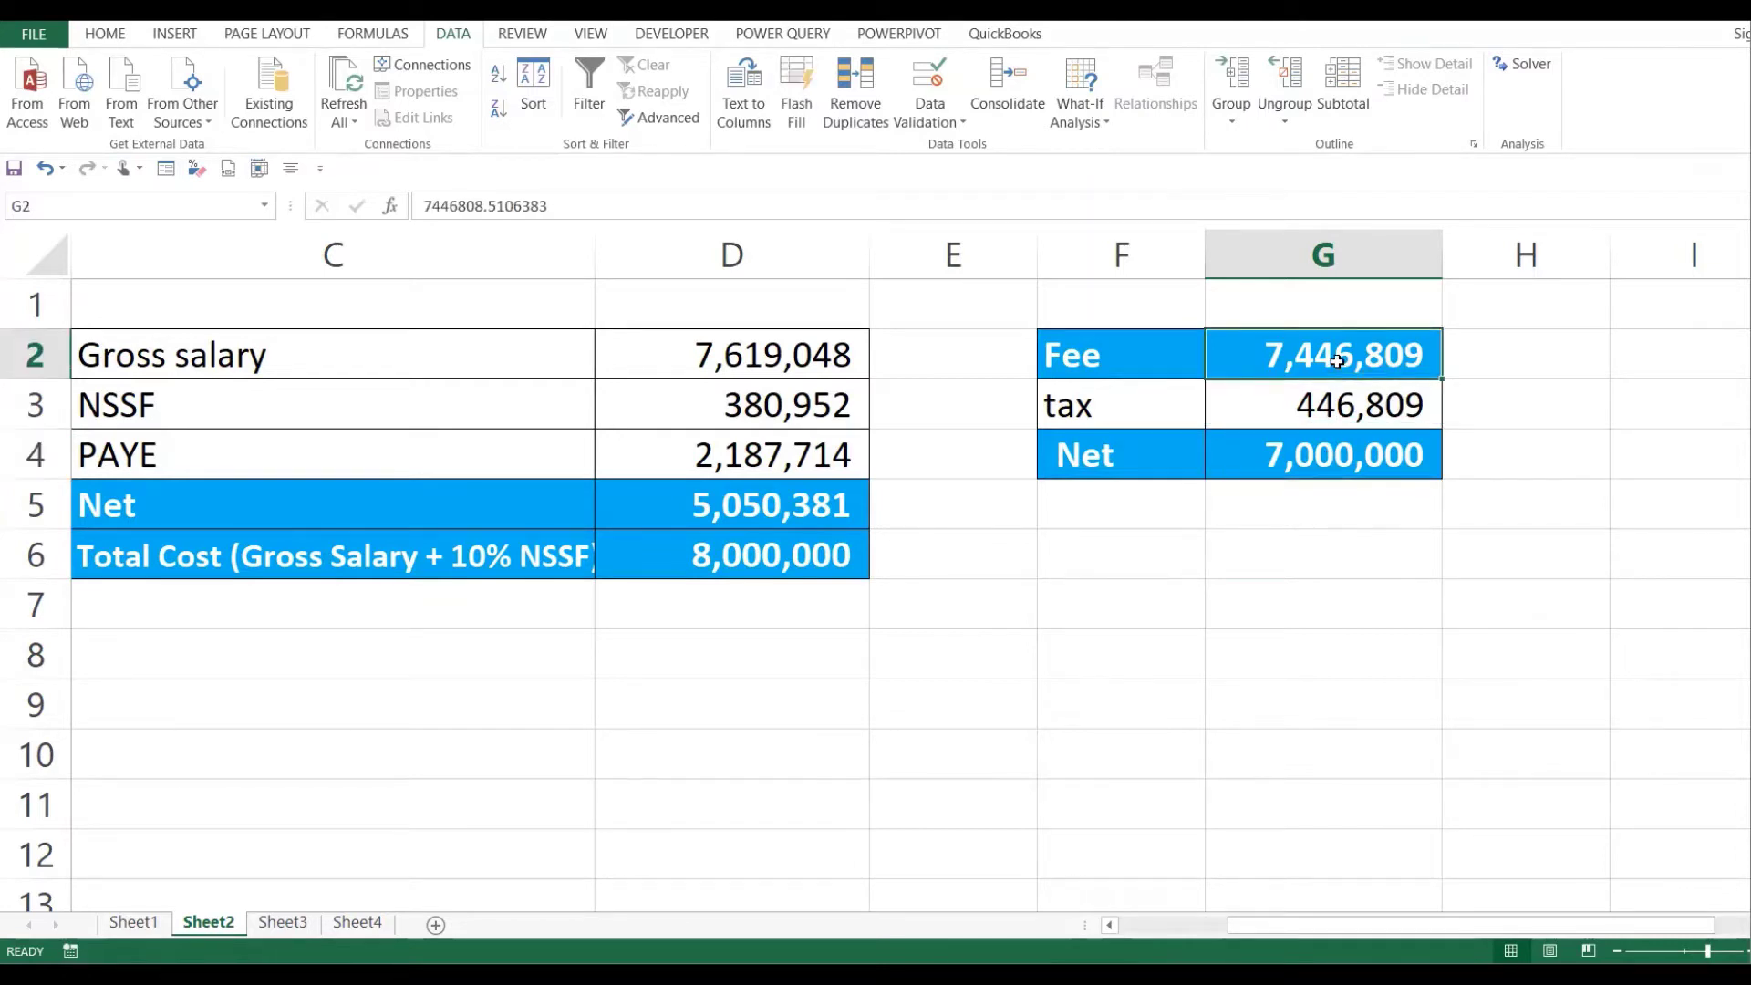
click(1320, 450)
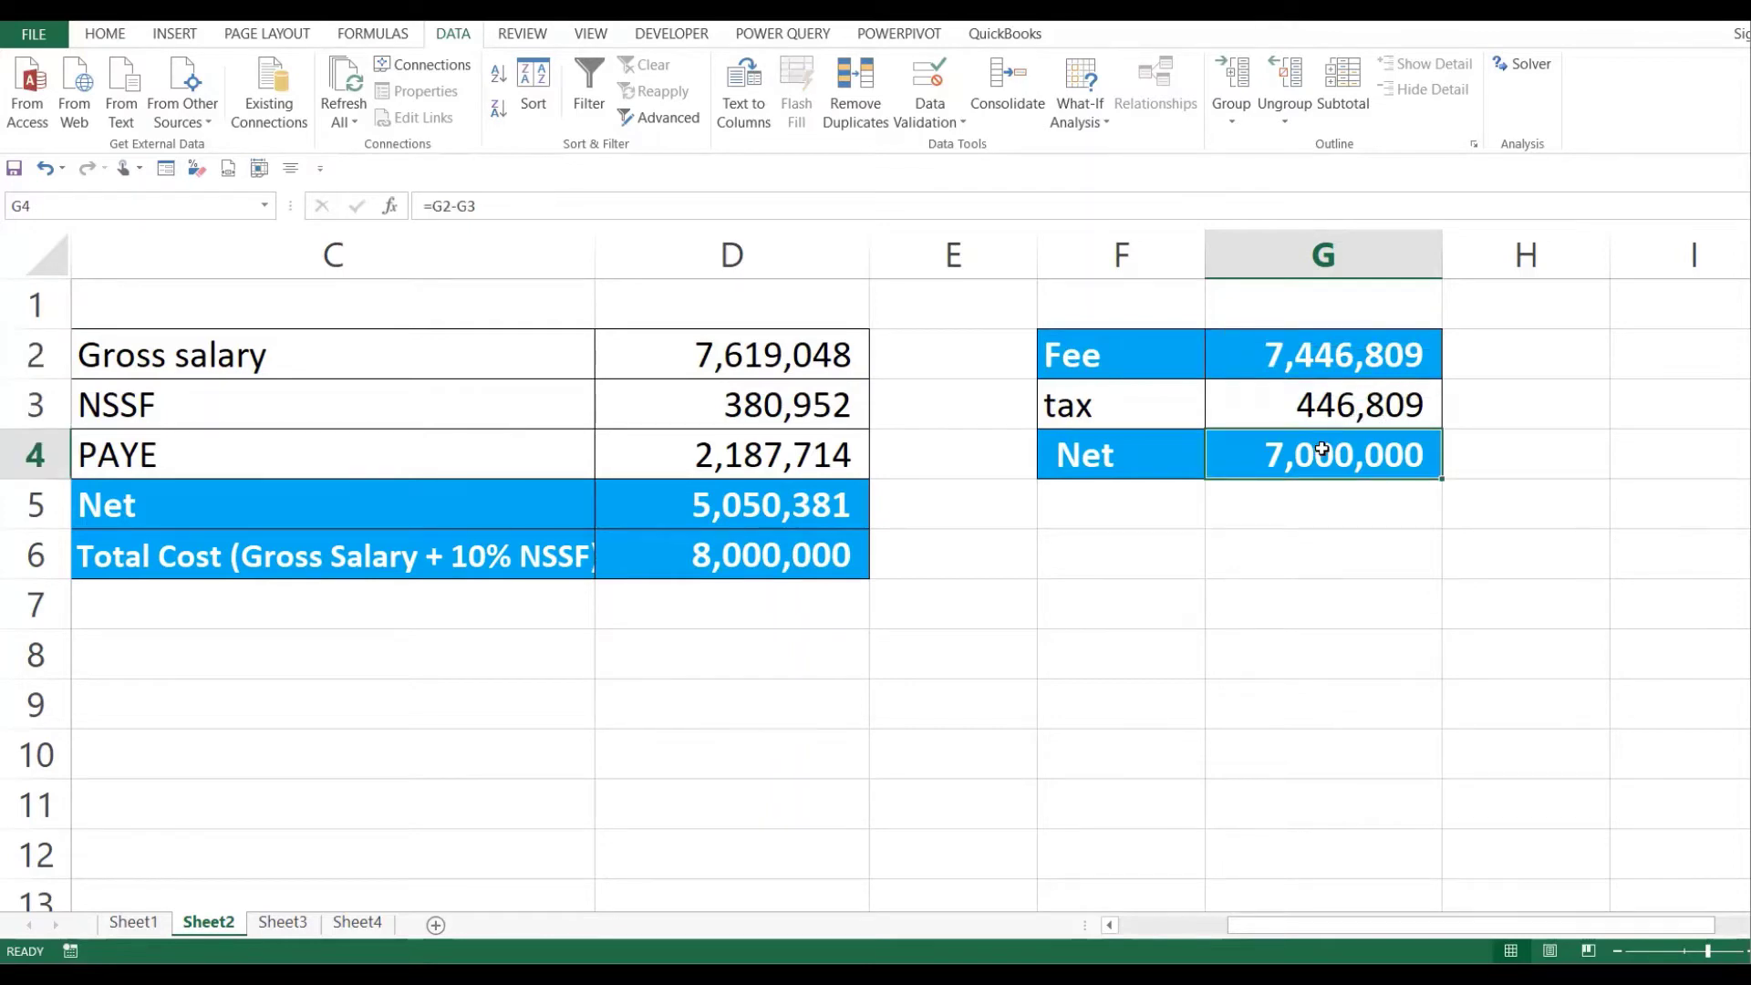
click(1256, 501)
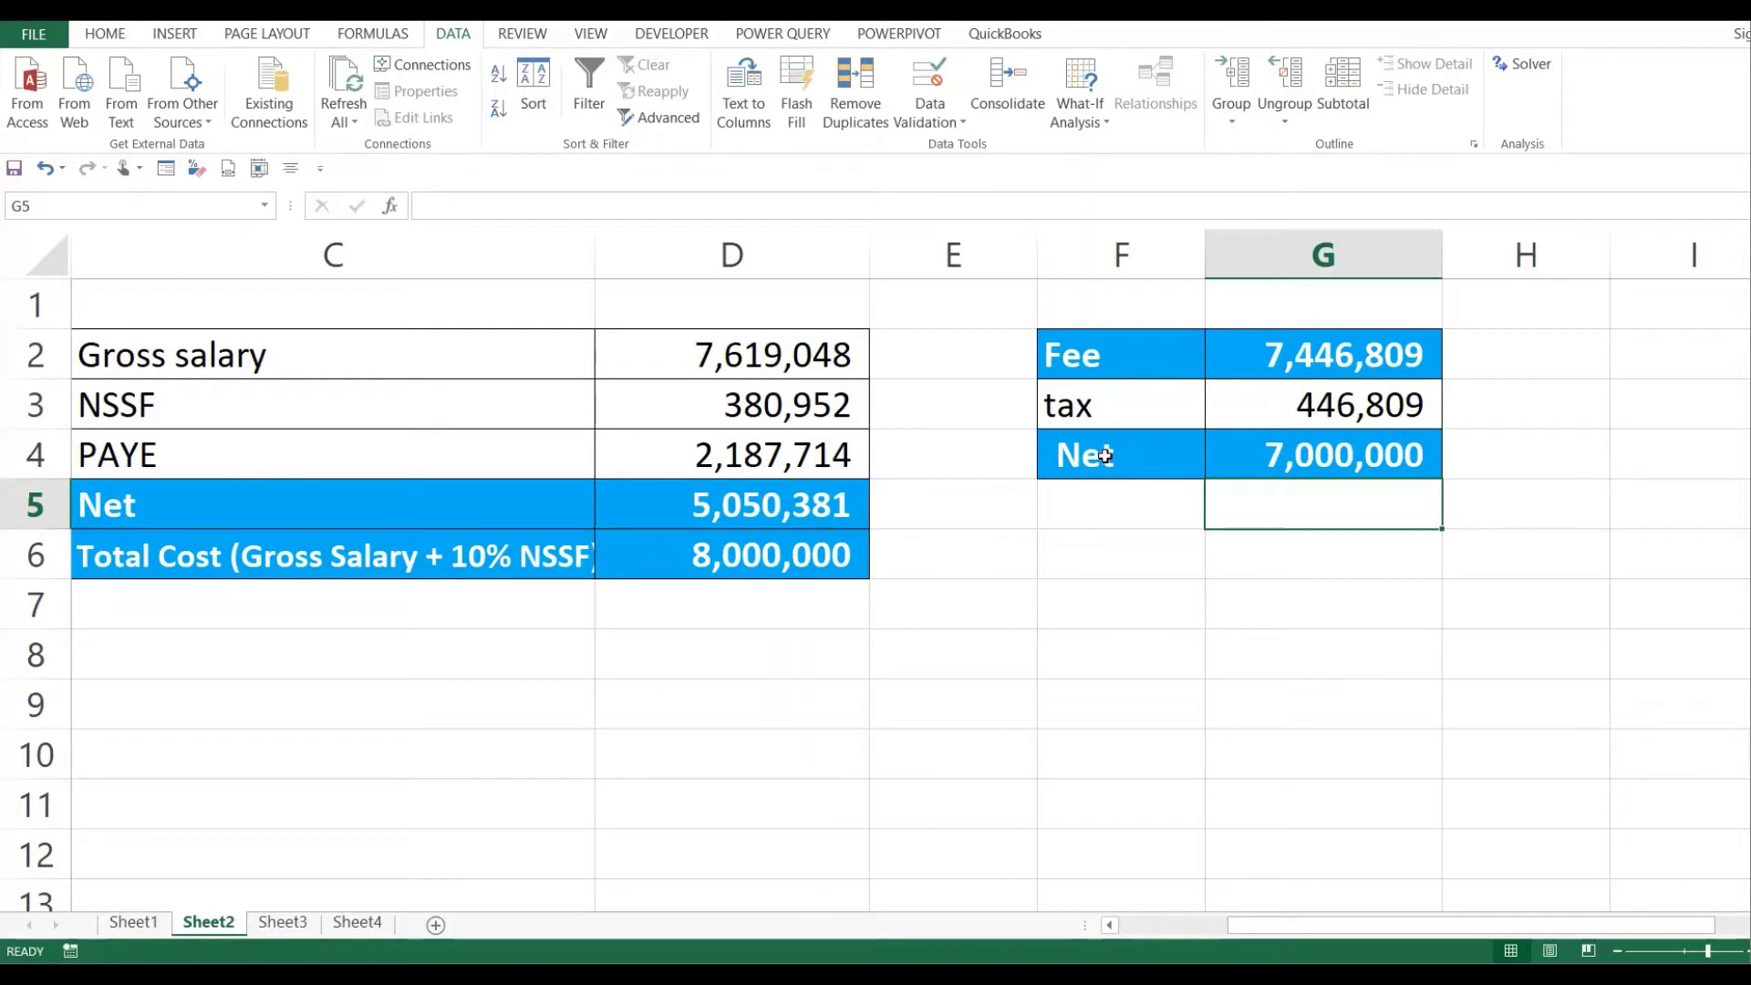
drag(1105, 456, 1400, 434)
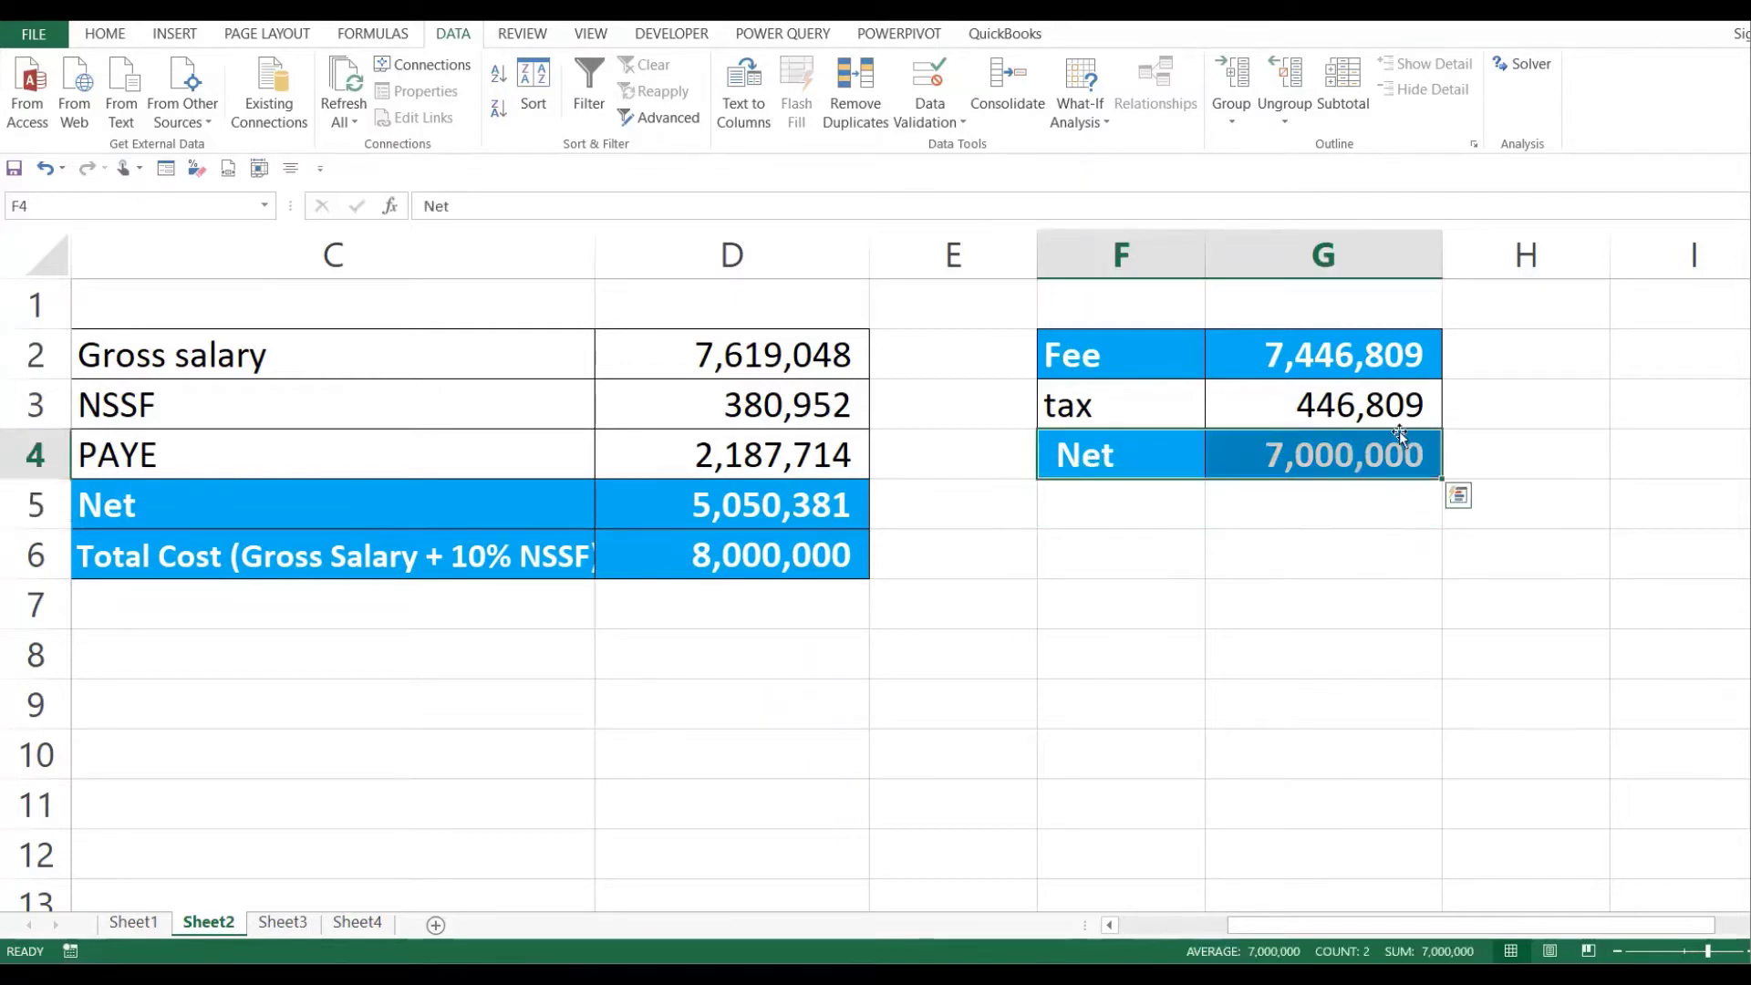
click(1344, 358)
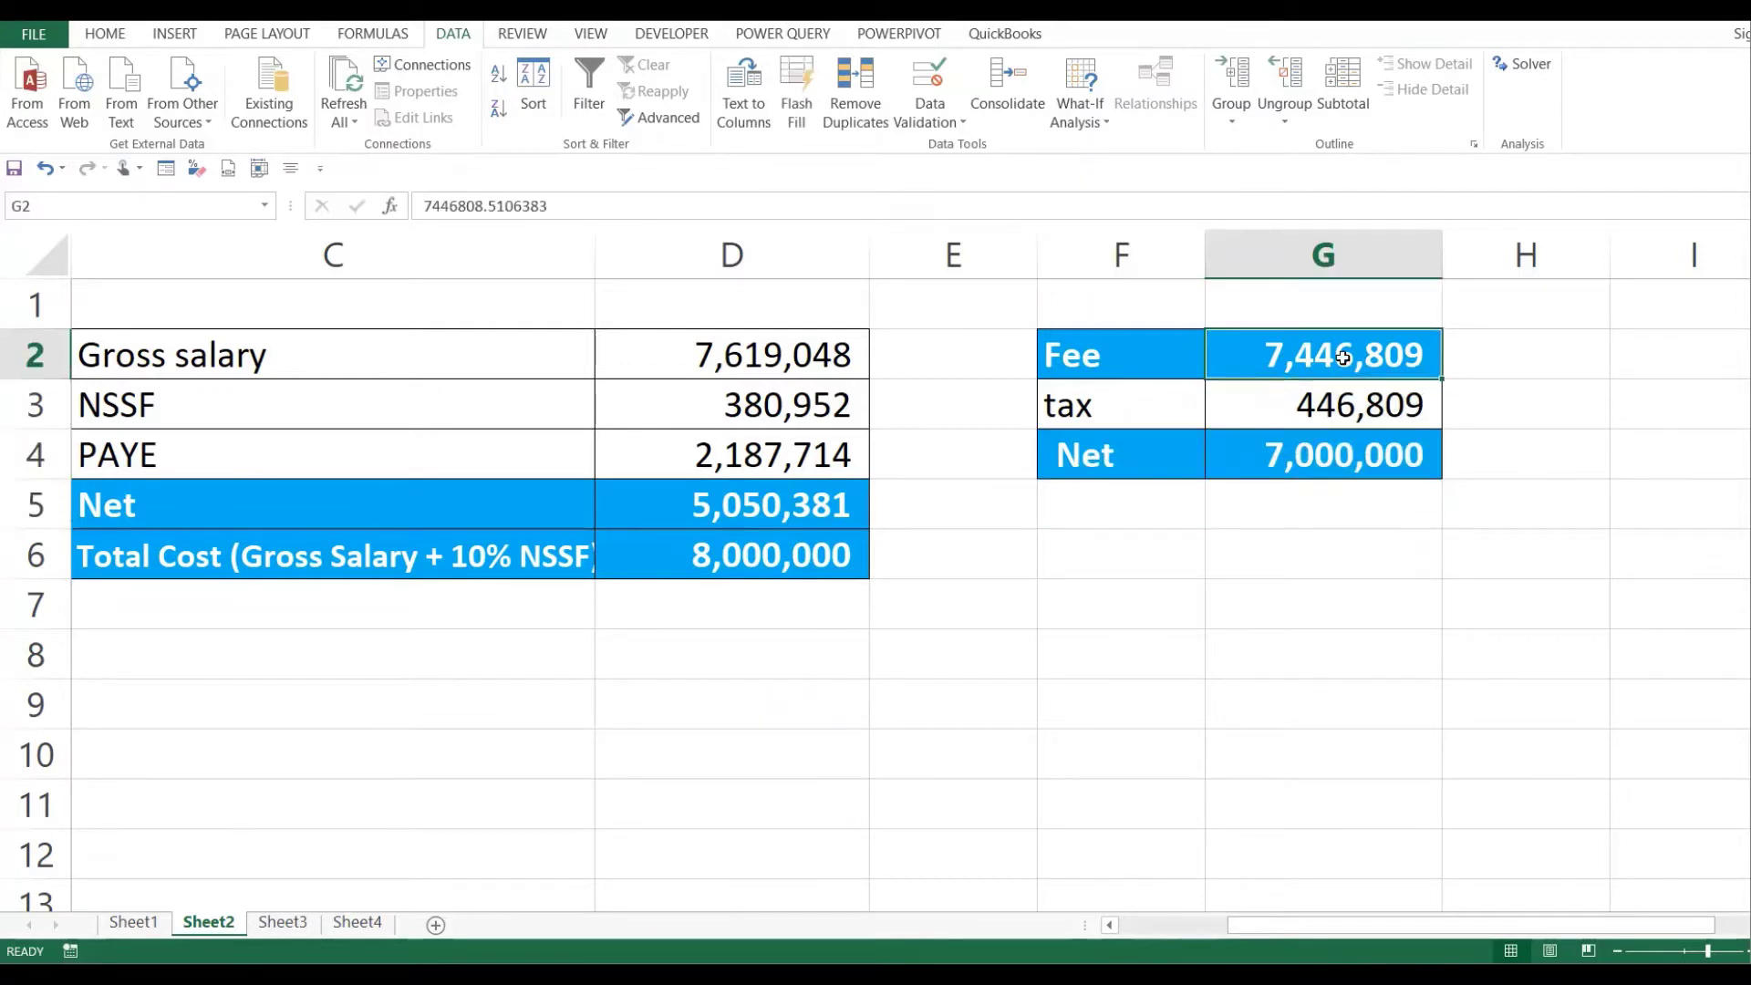
- Compare the total cost in D6 with the gross salary input in D2
click(782, 558)
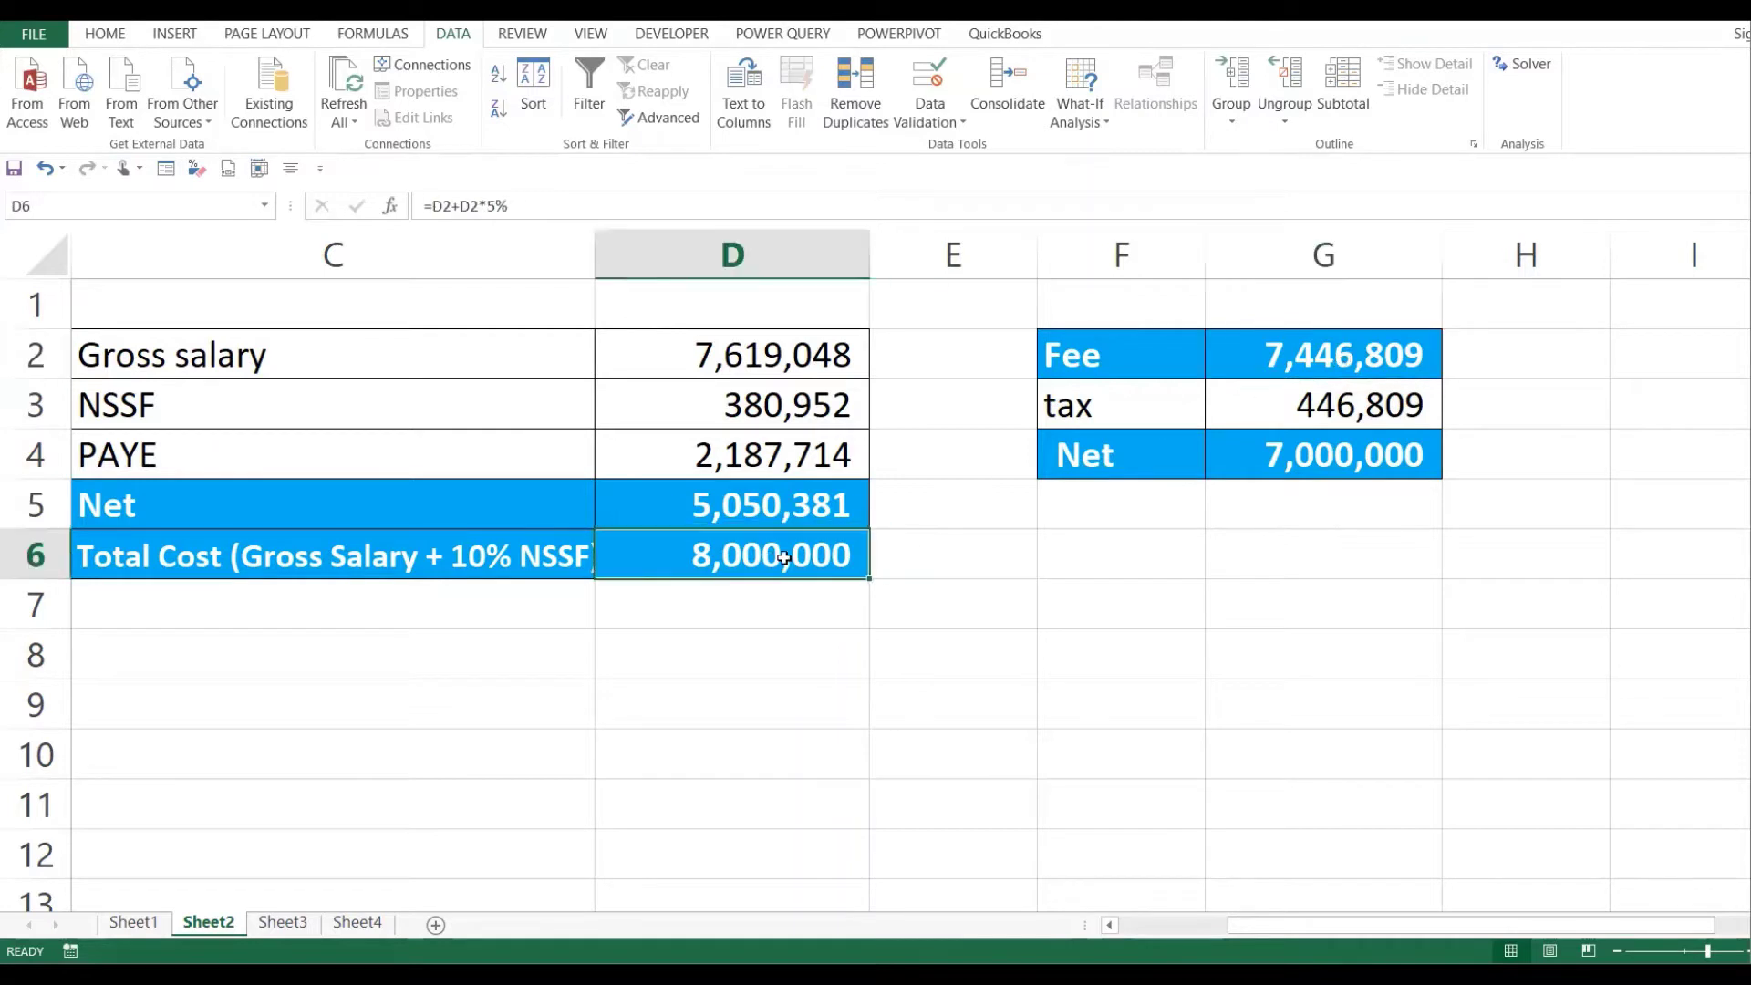
drag(700, 556, 882, 557)
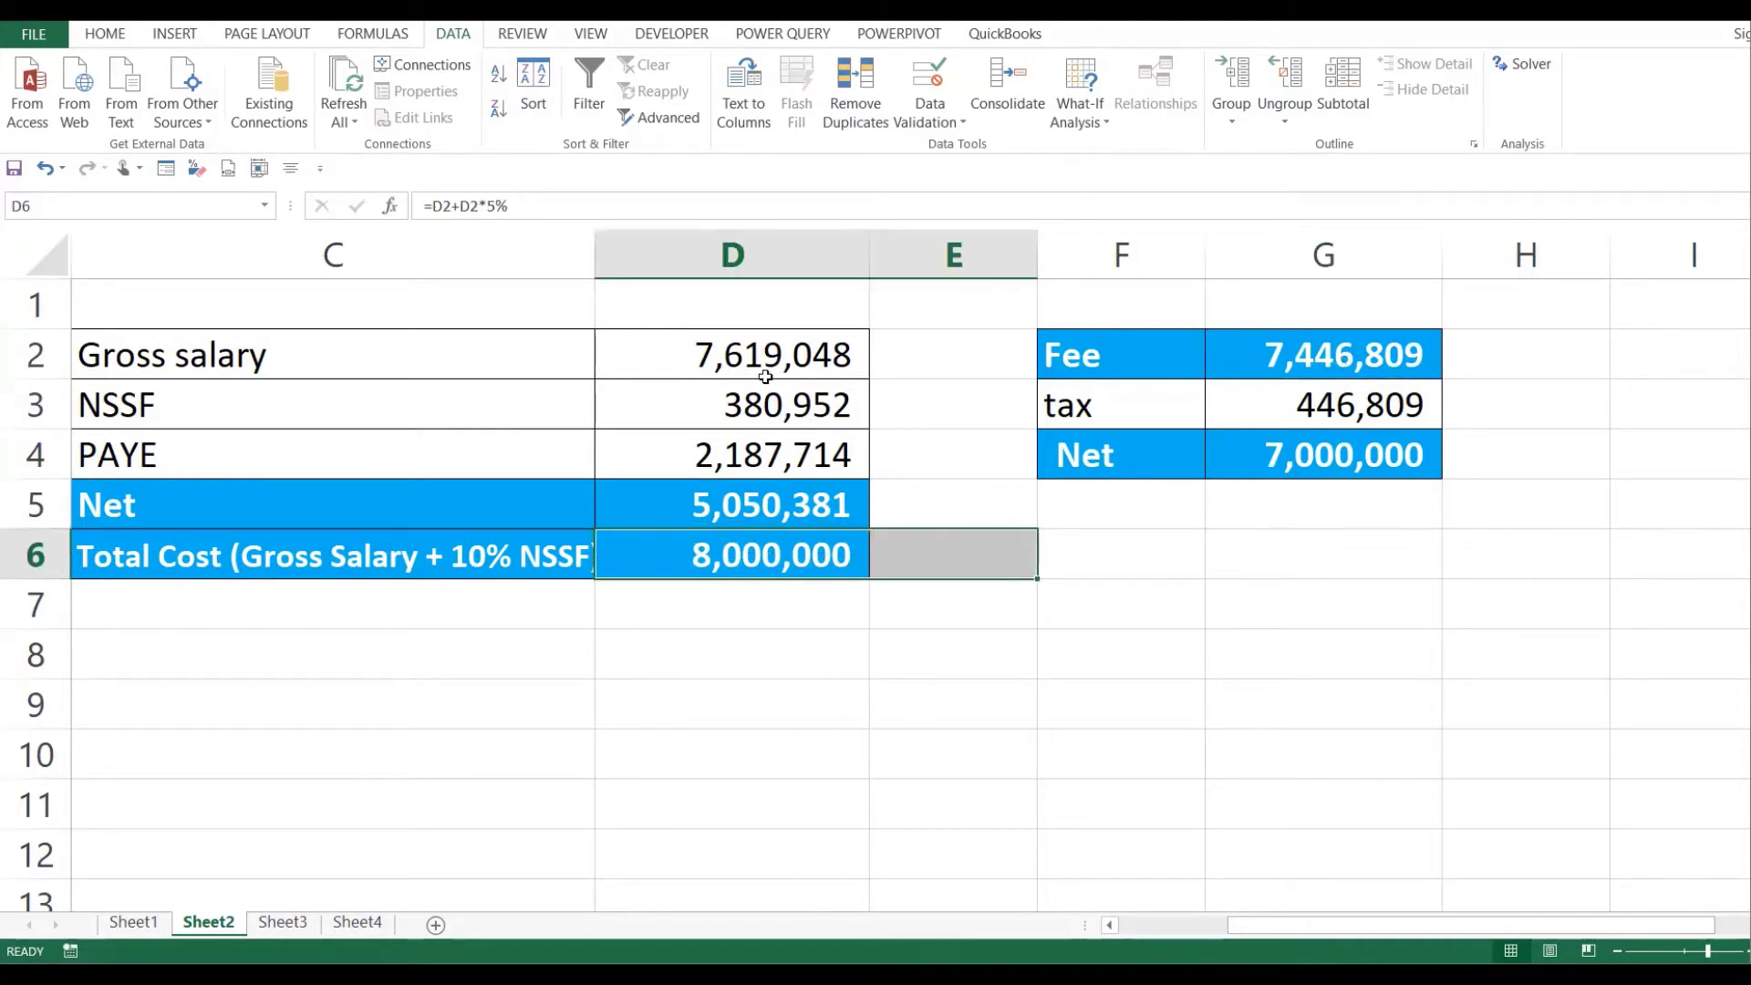
click(791, 346)
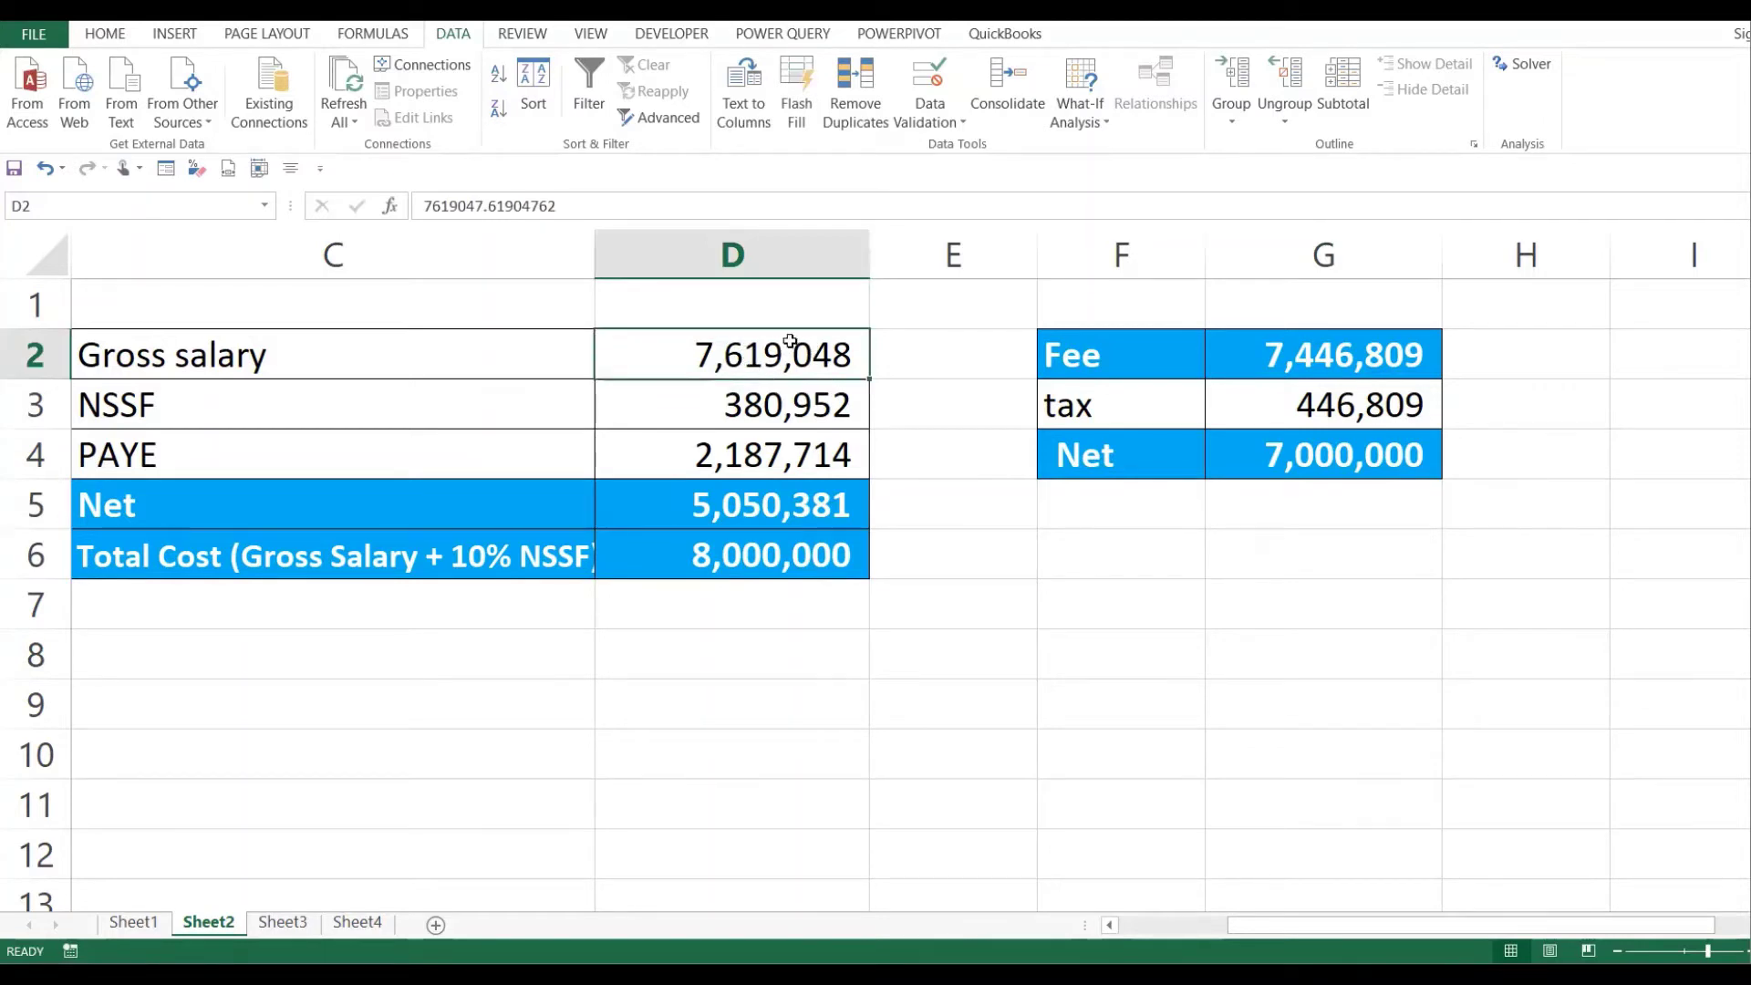
- Check the Net formula in D5 of the salary table and the Net row in F4 of the fee table
click(789, 485)
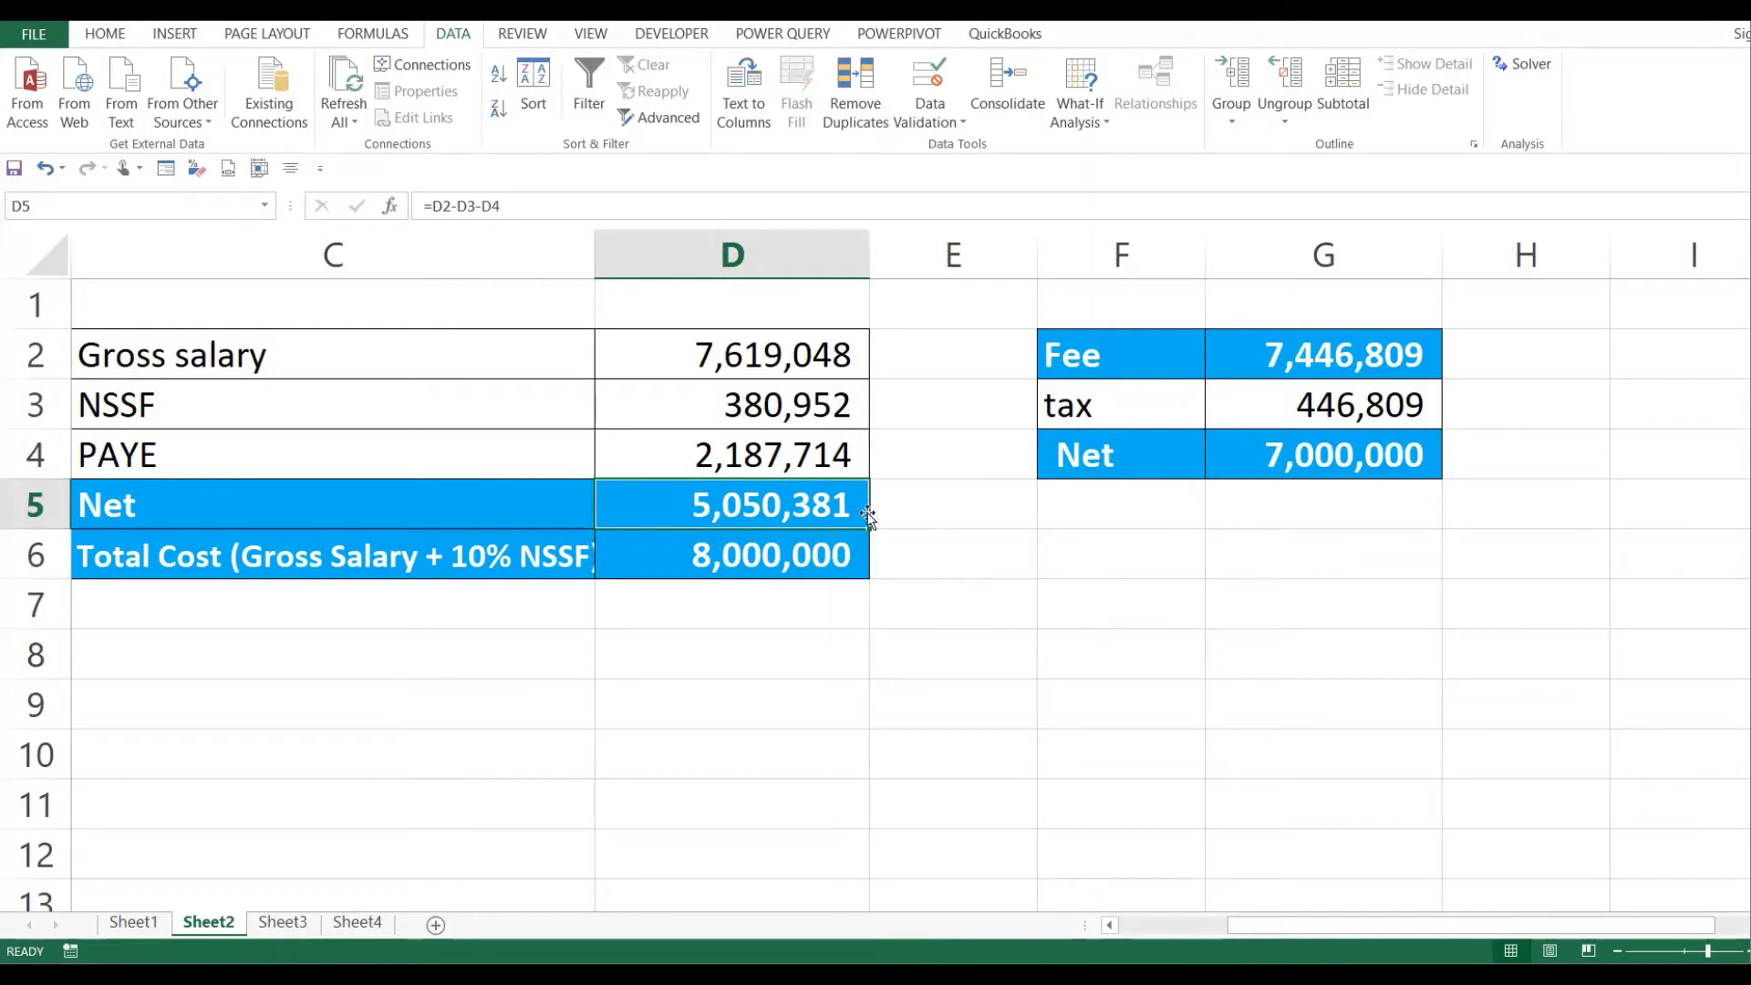
click(1089, 447)
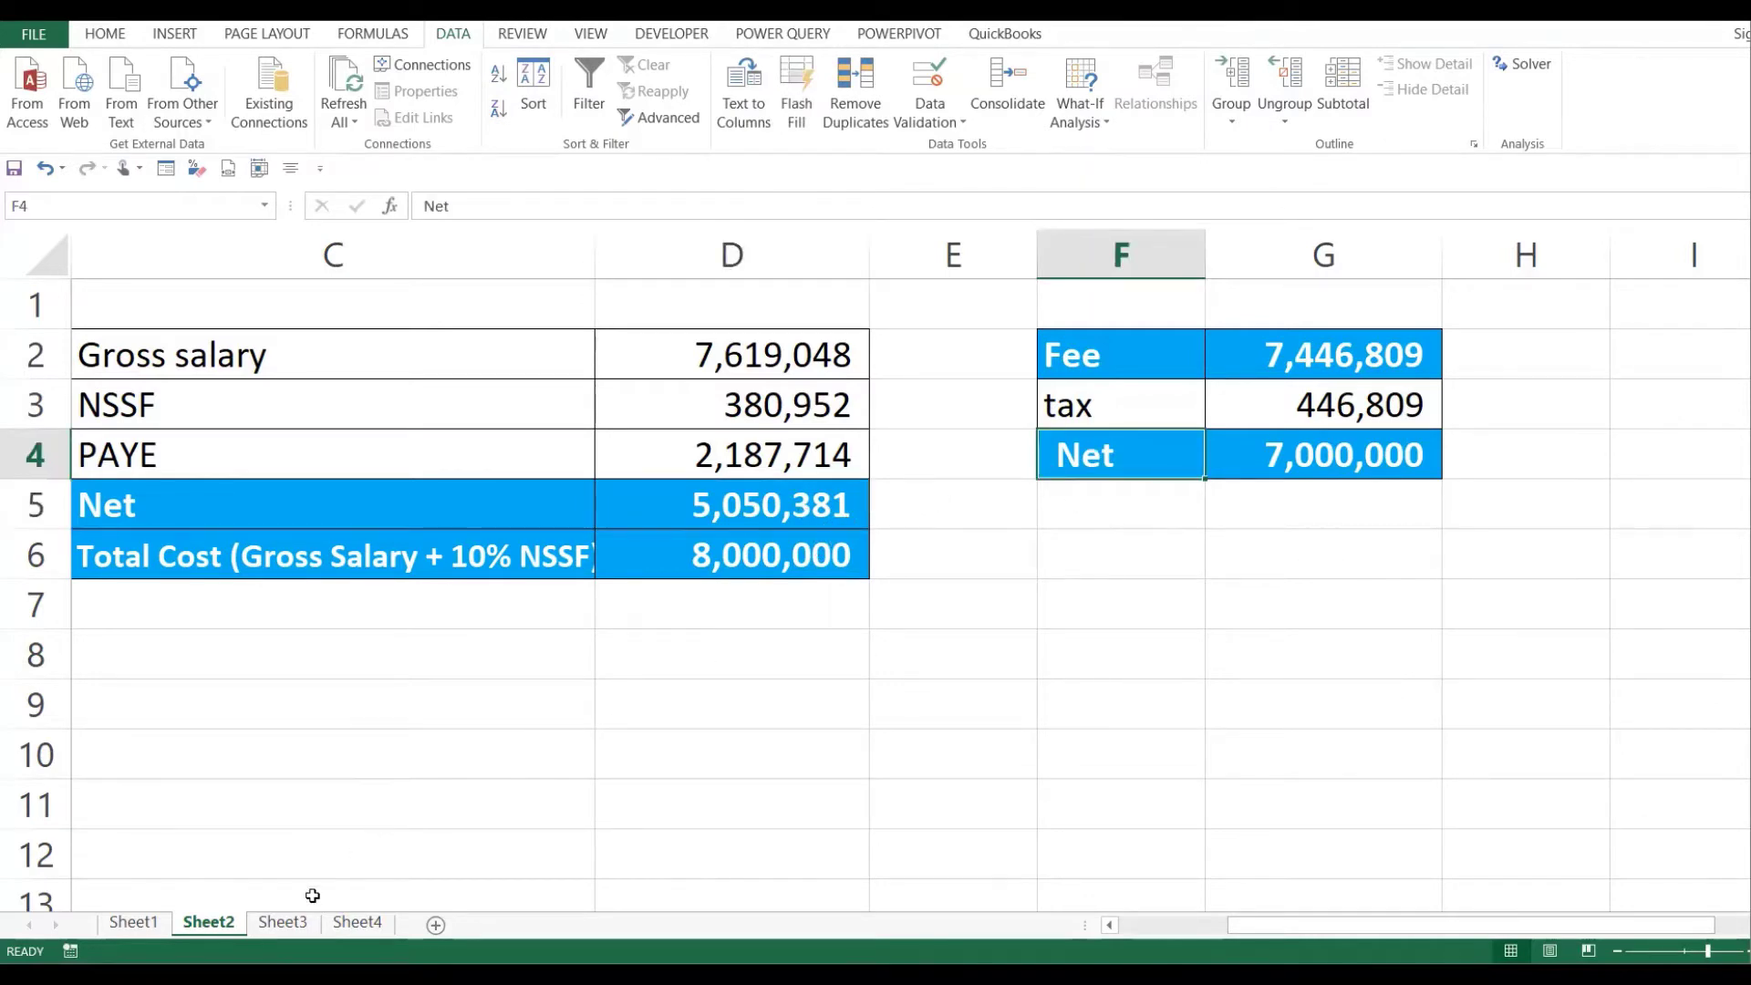
- Open Sheet3 and examine the loan table in C1:D4, including its Loan, Term and Rate inputs
click(283, 922)
click(551, 744)
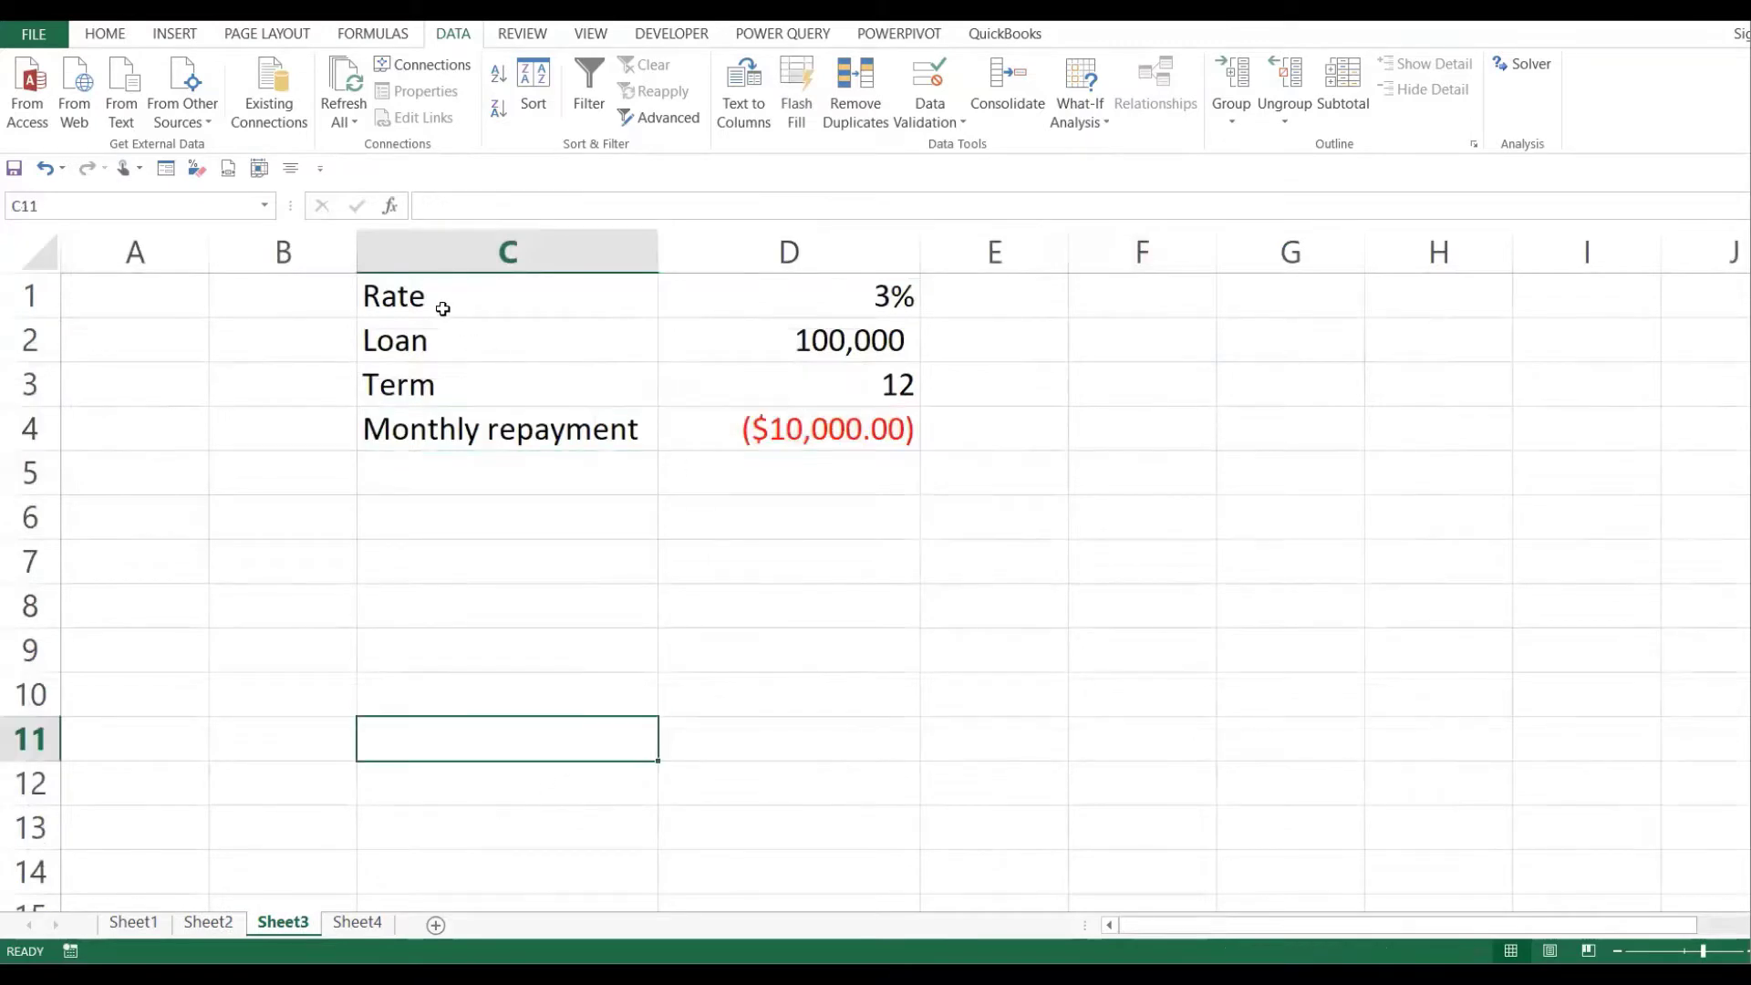
drag(441, 305, 845, 428)
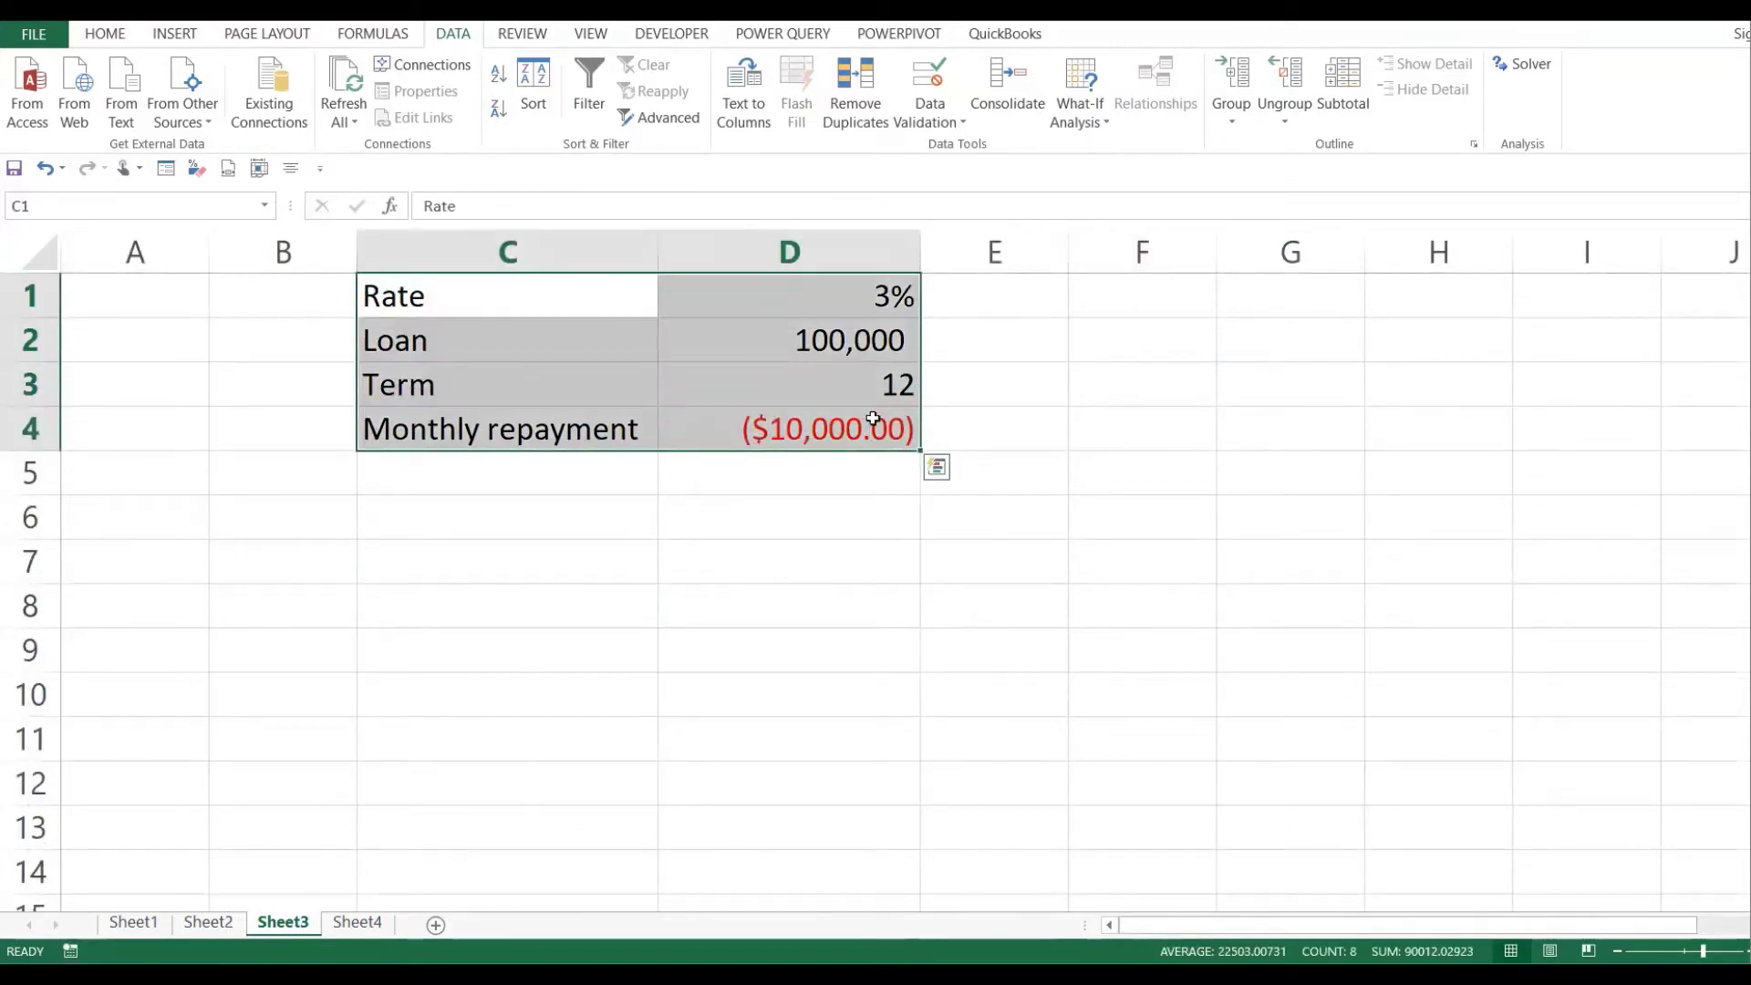
click(833, 416)
click(531, 340)
click(785, 340)
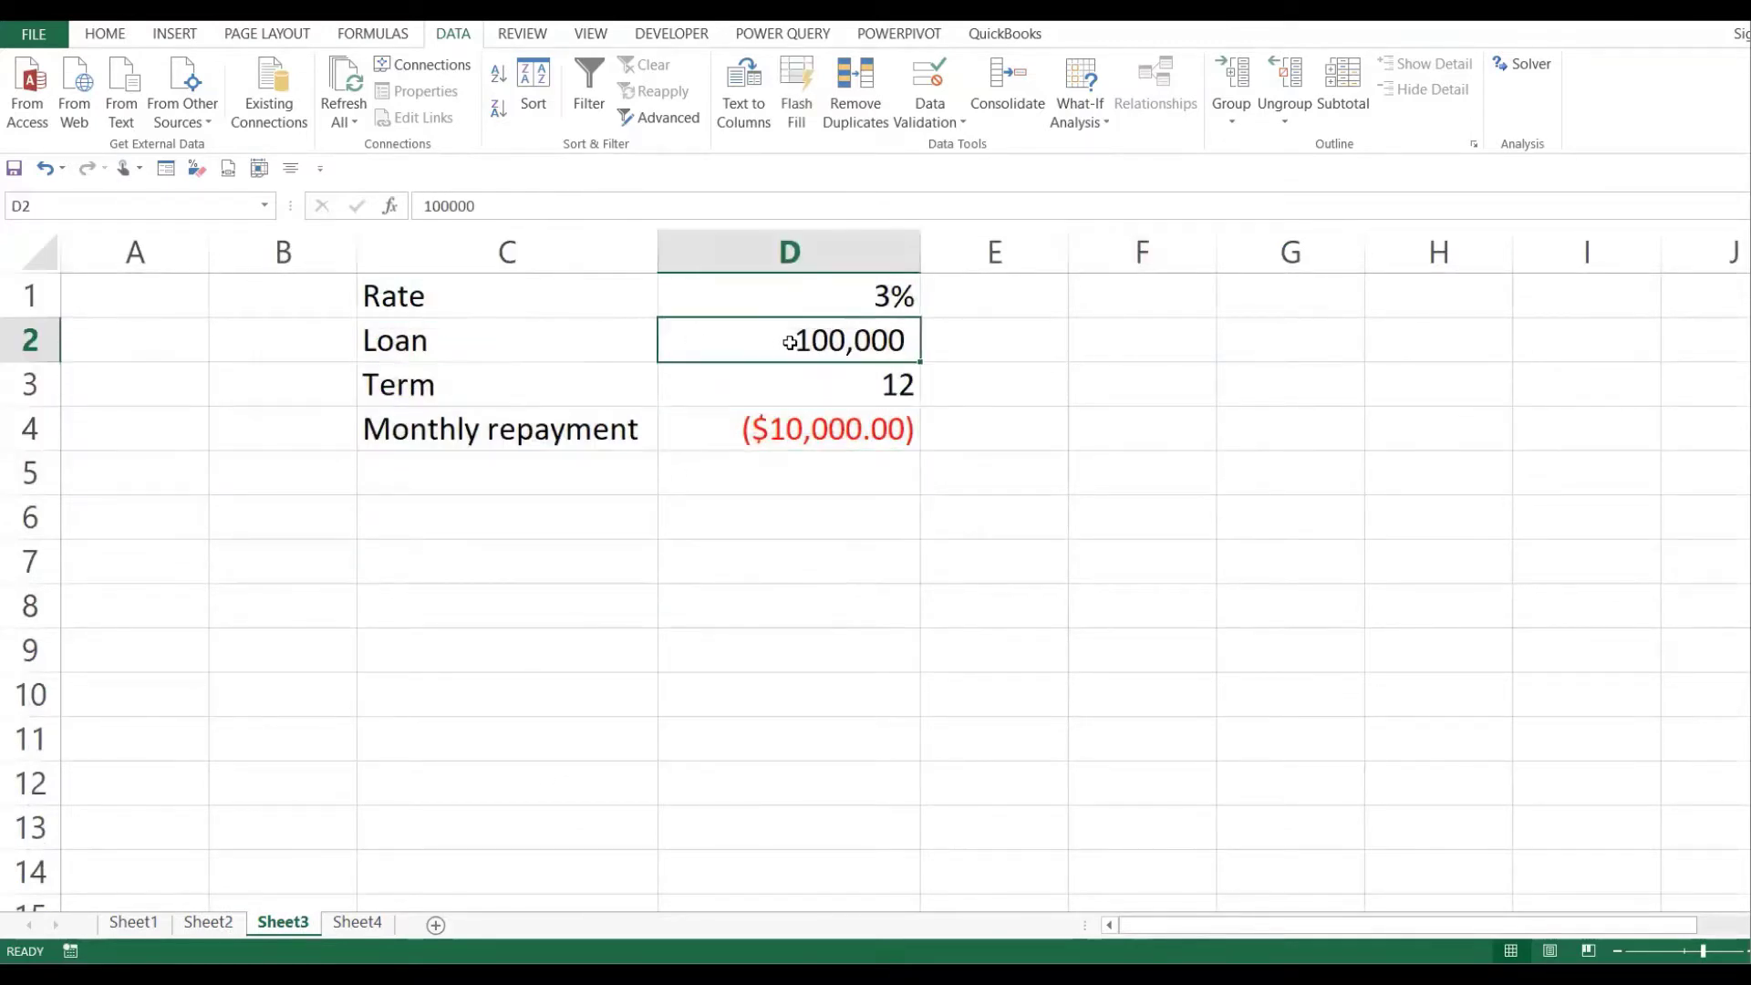
click(529, 394)
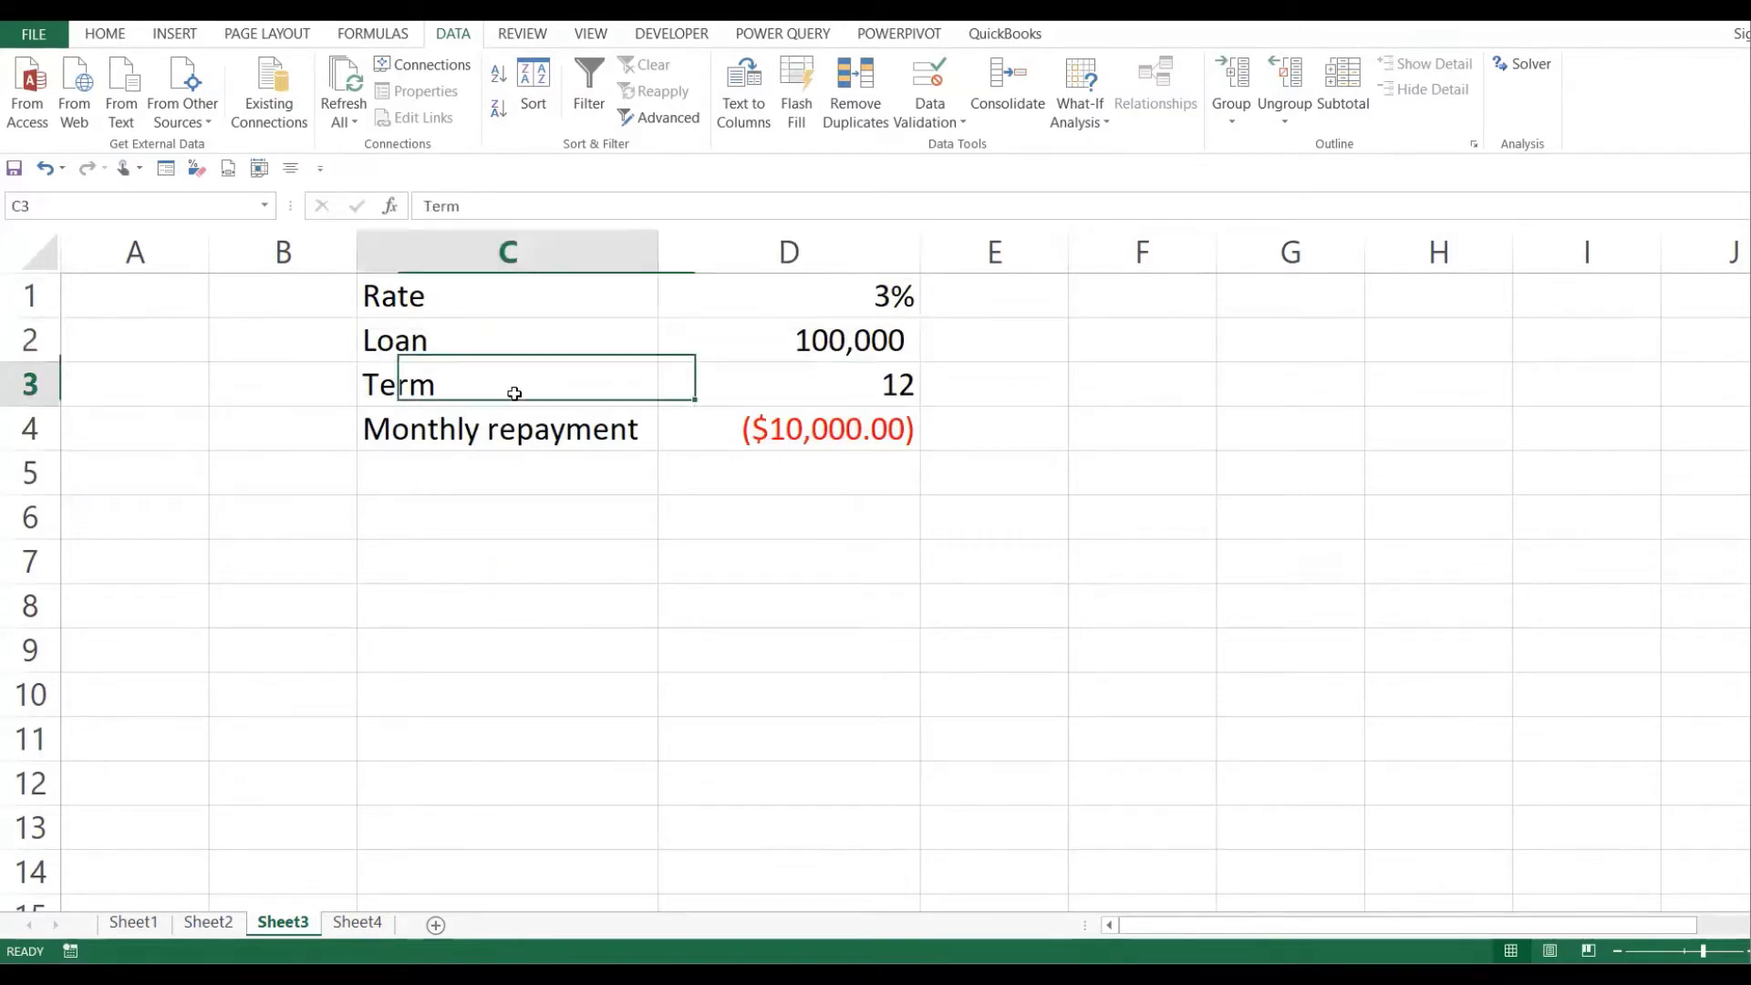
click(824, 394)
click(525, 277)
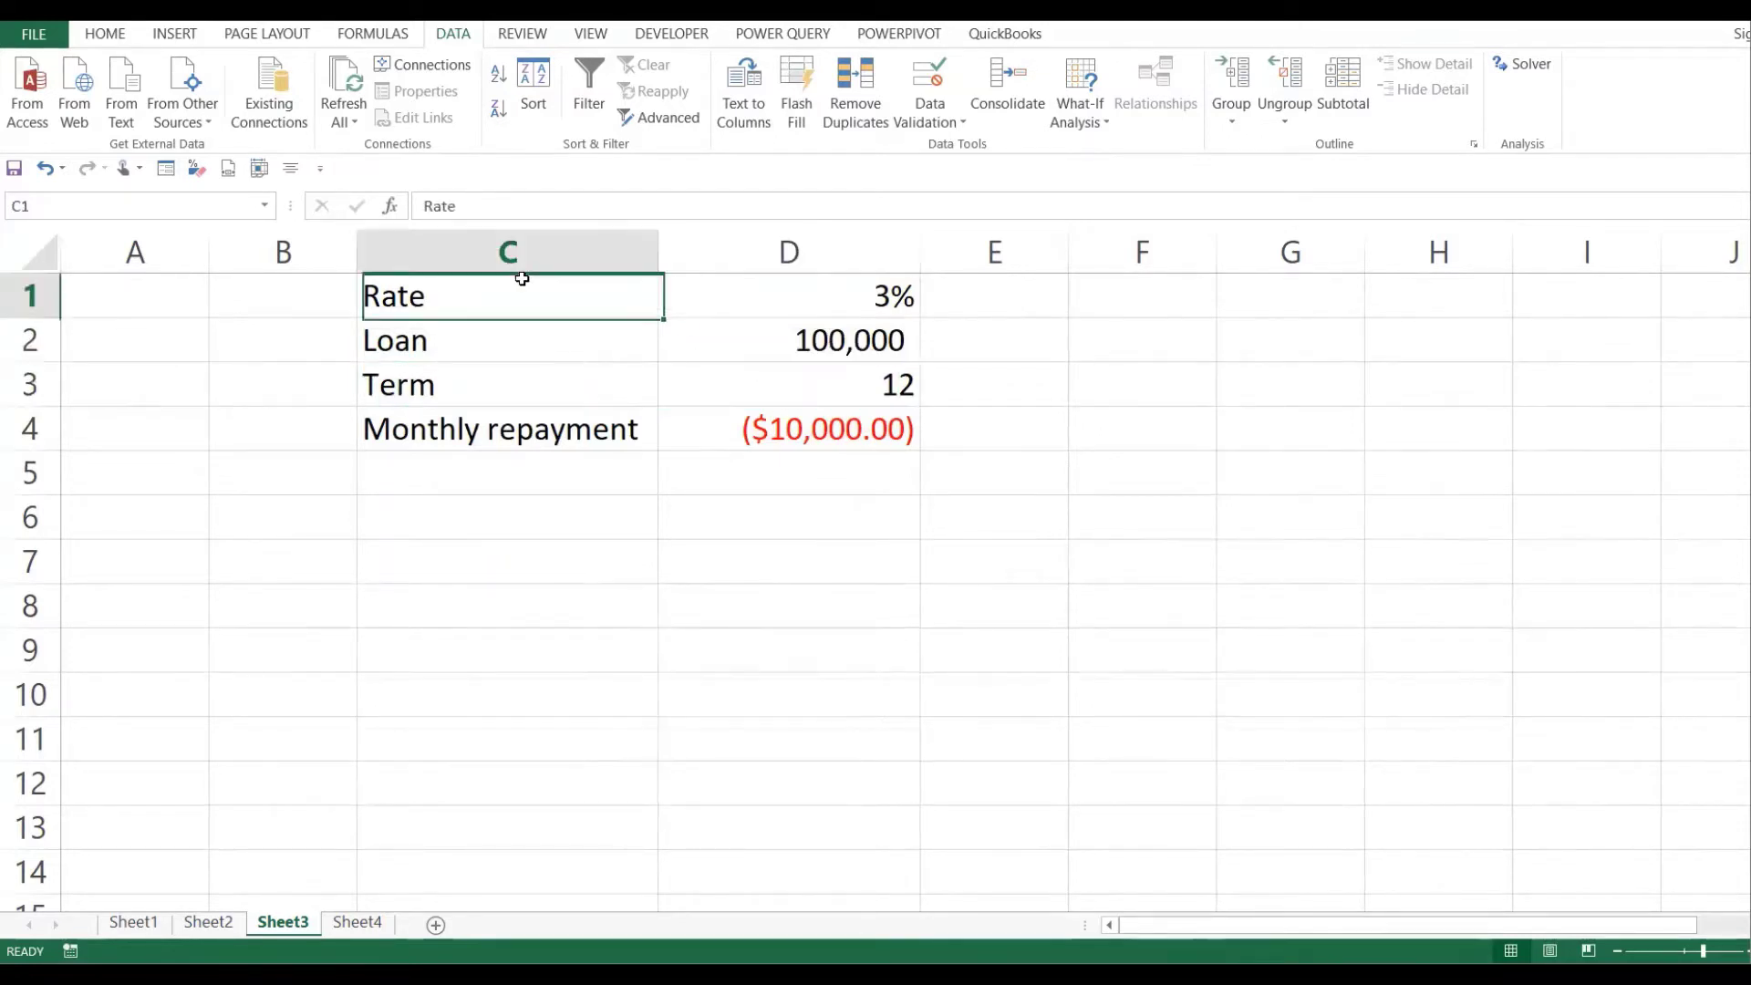
click(773, 301)
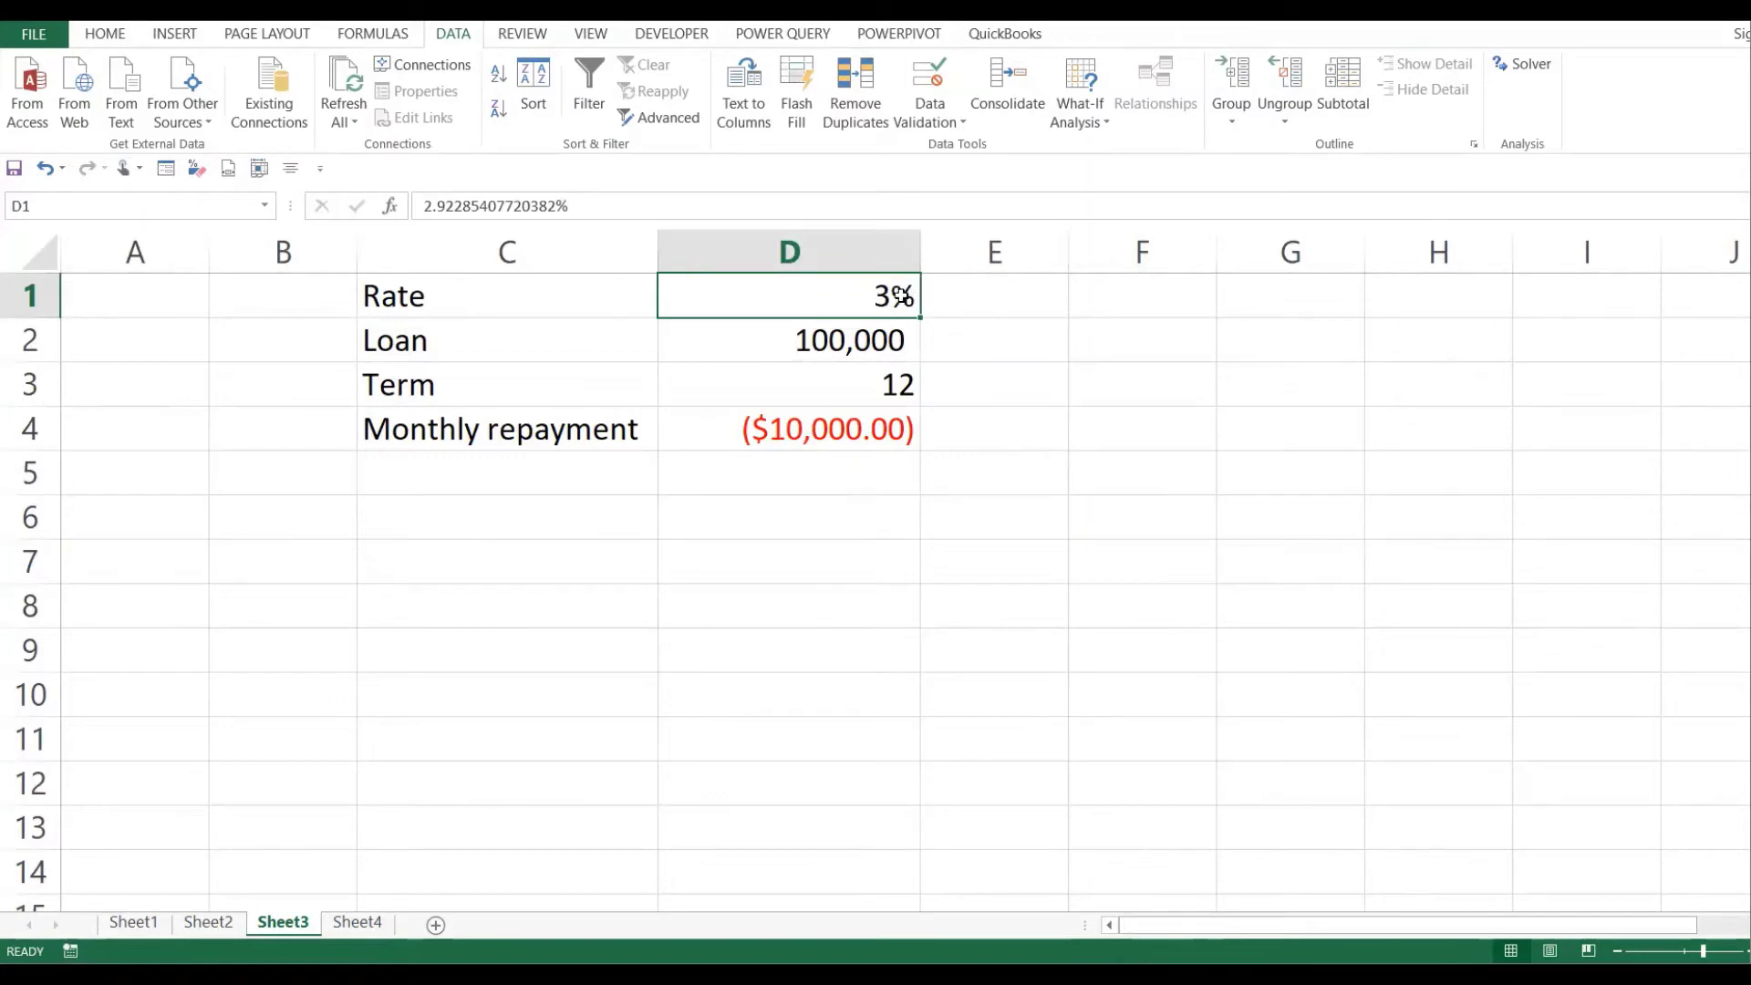
- Examine the Monthly repayment formula in D4 and how it depends on the Rate in D1
click(820, 423)
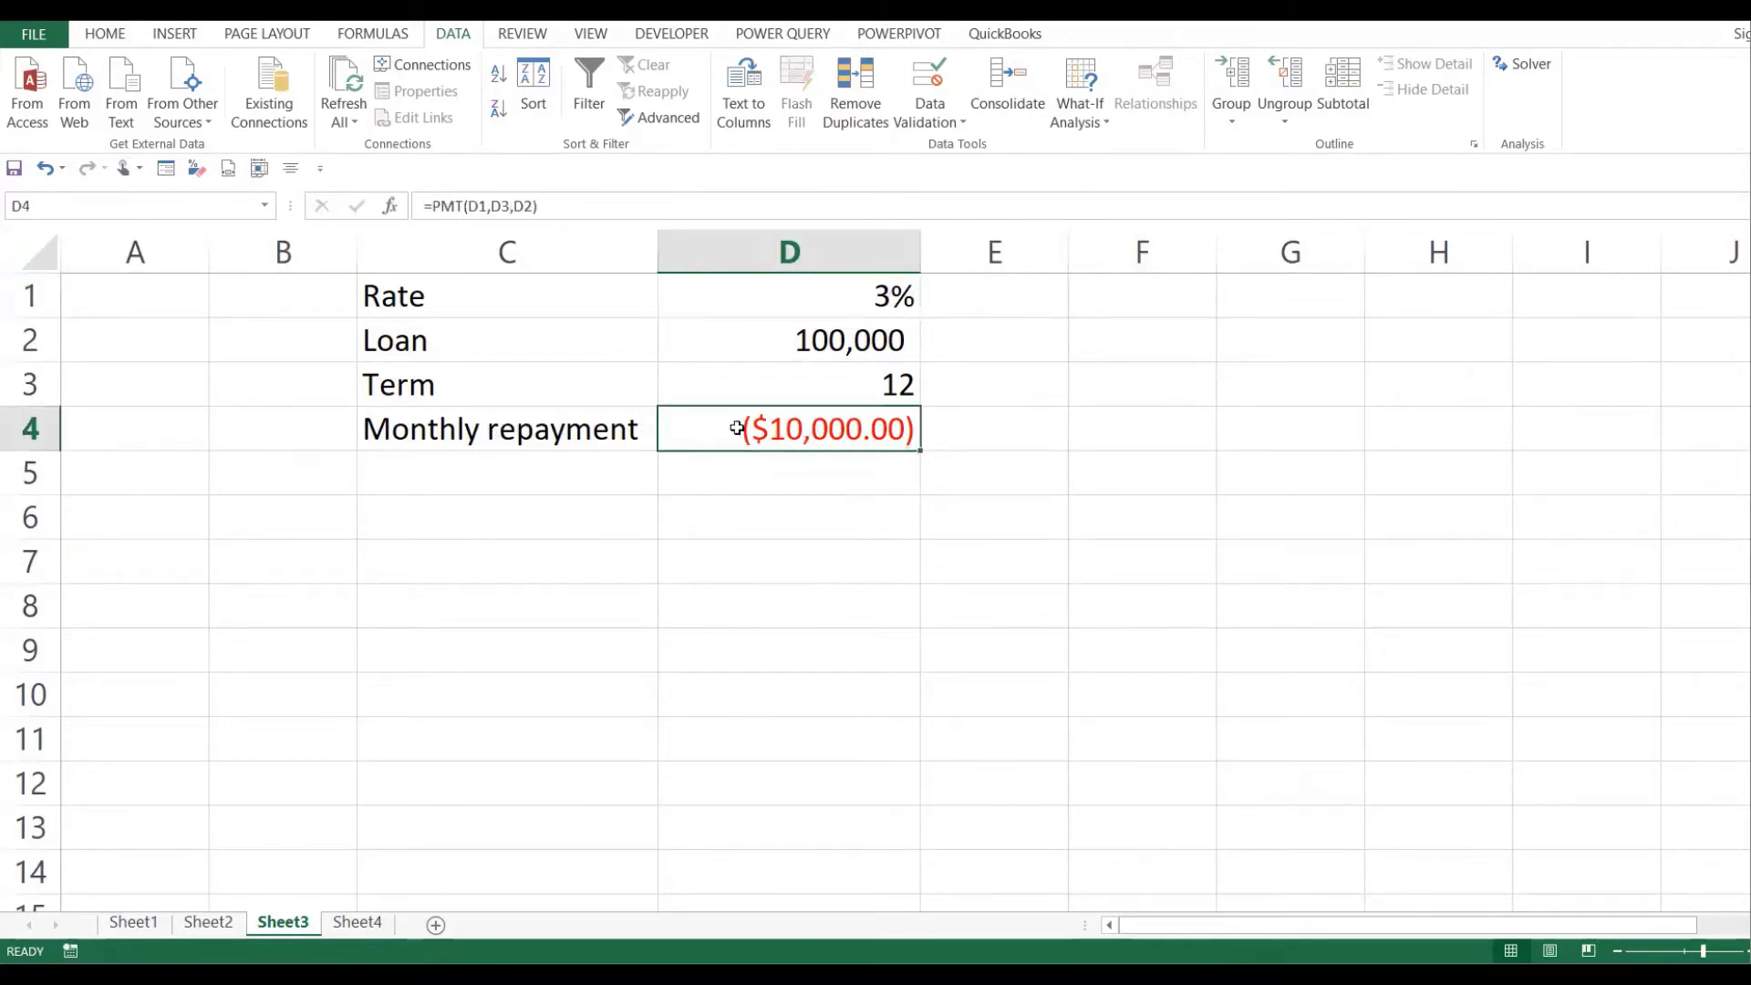
drag(449, 430, 859, 432)
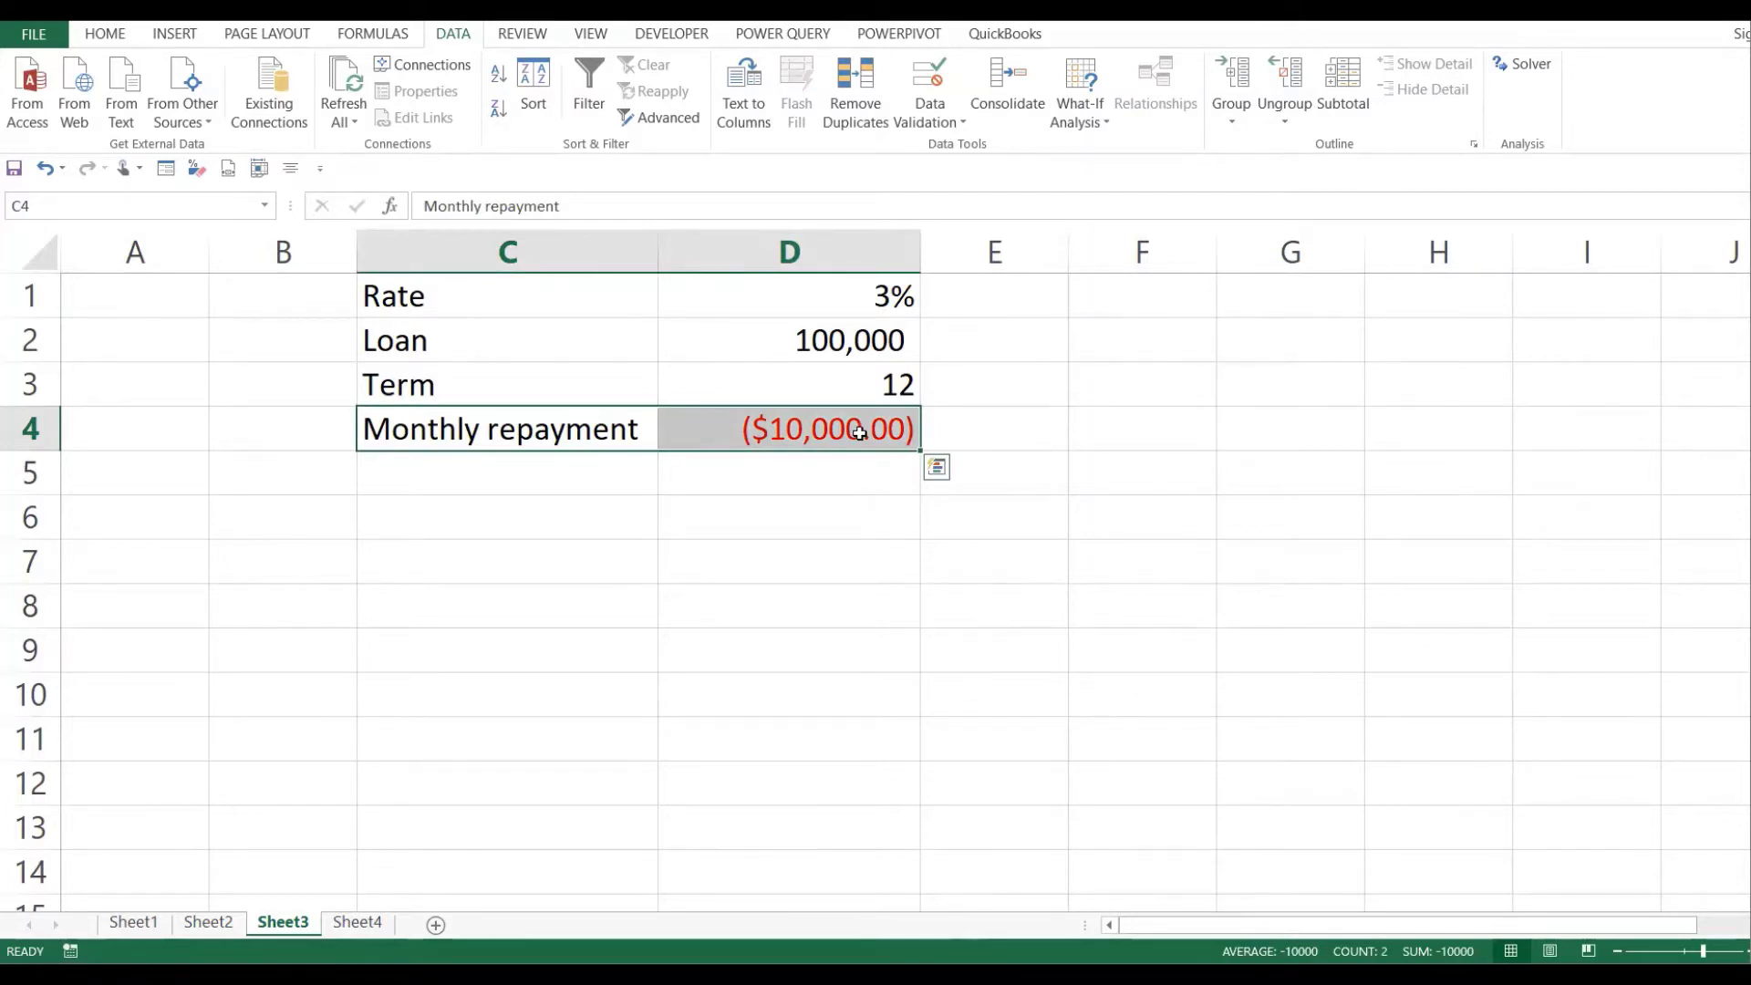
click(860, 433)
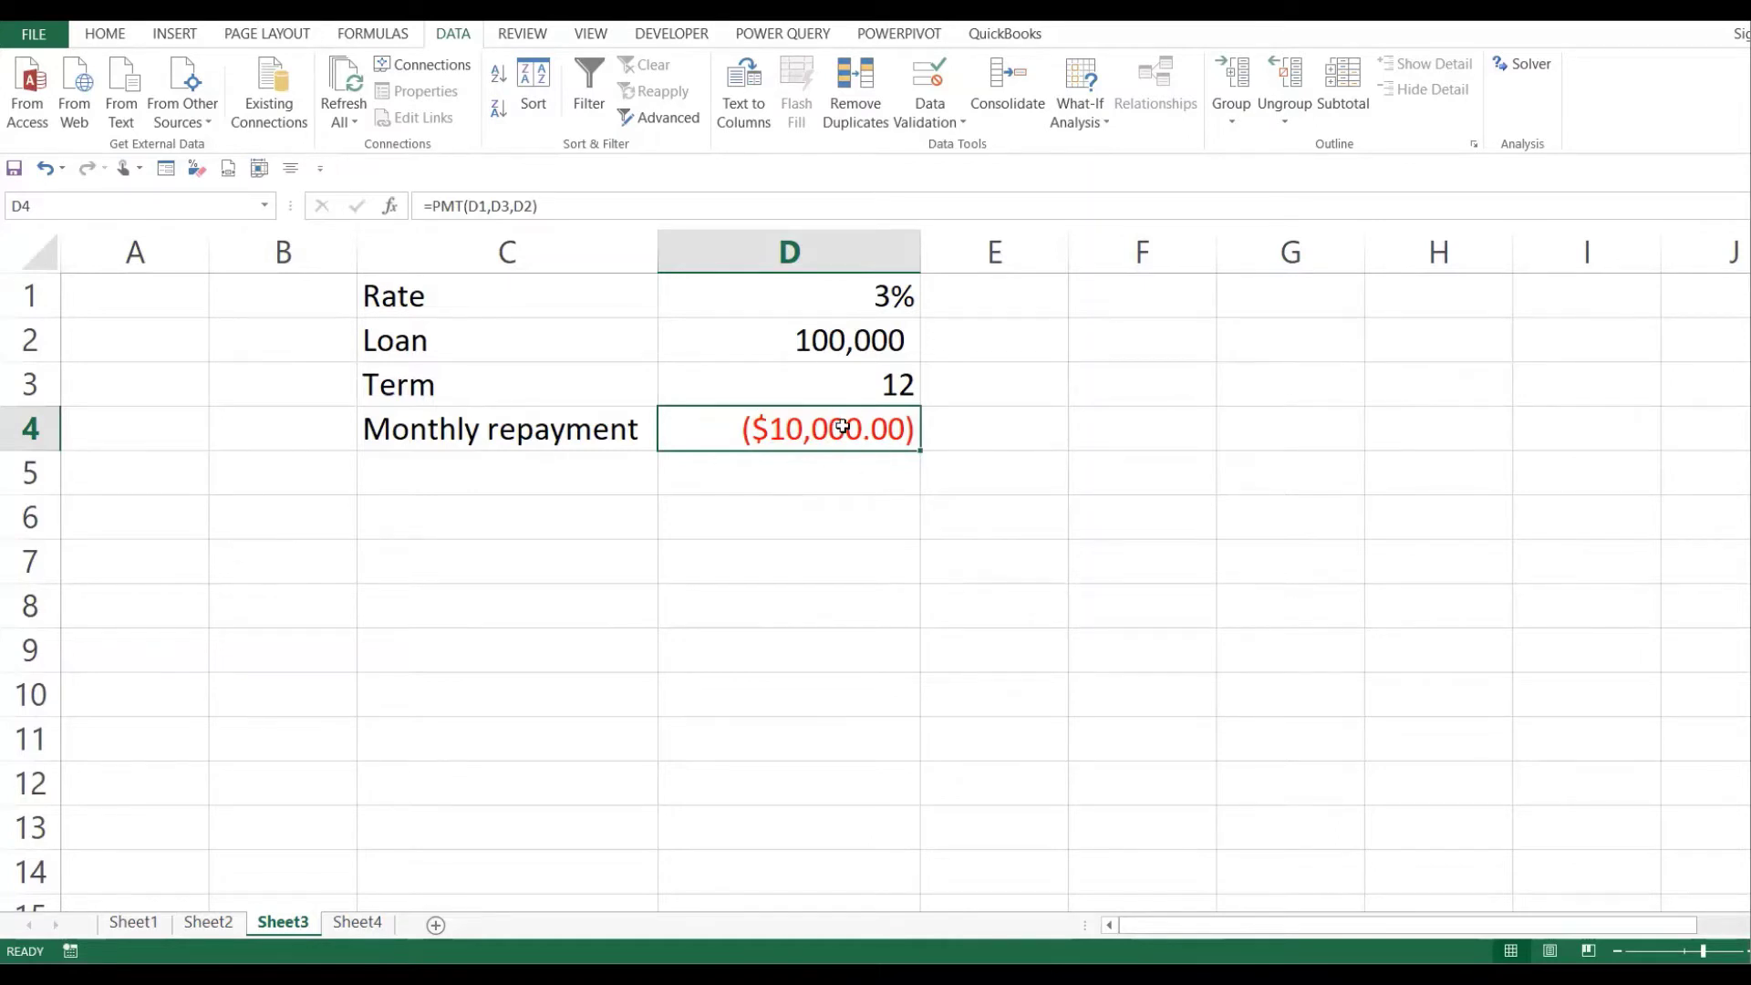
click(862, 310)
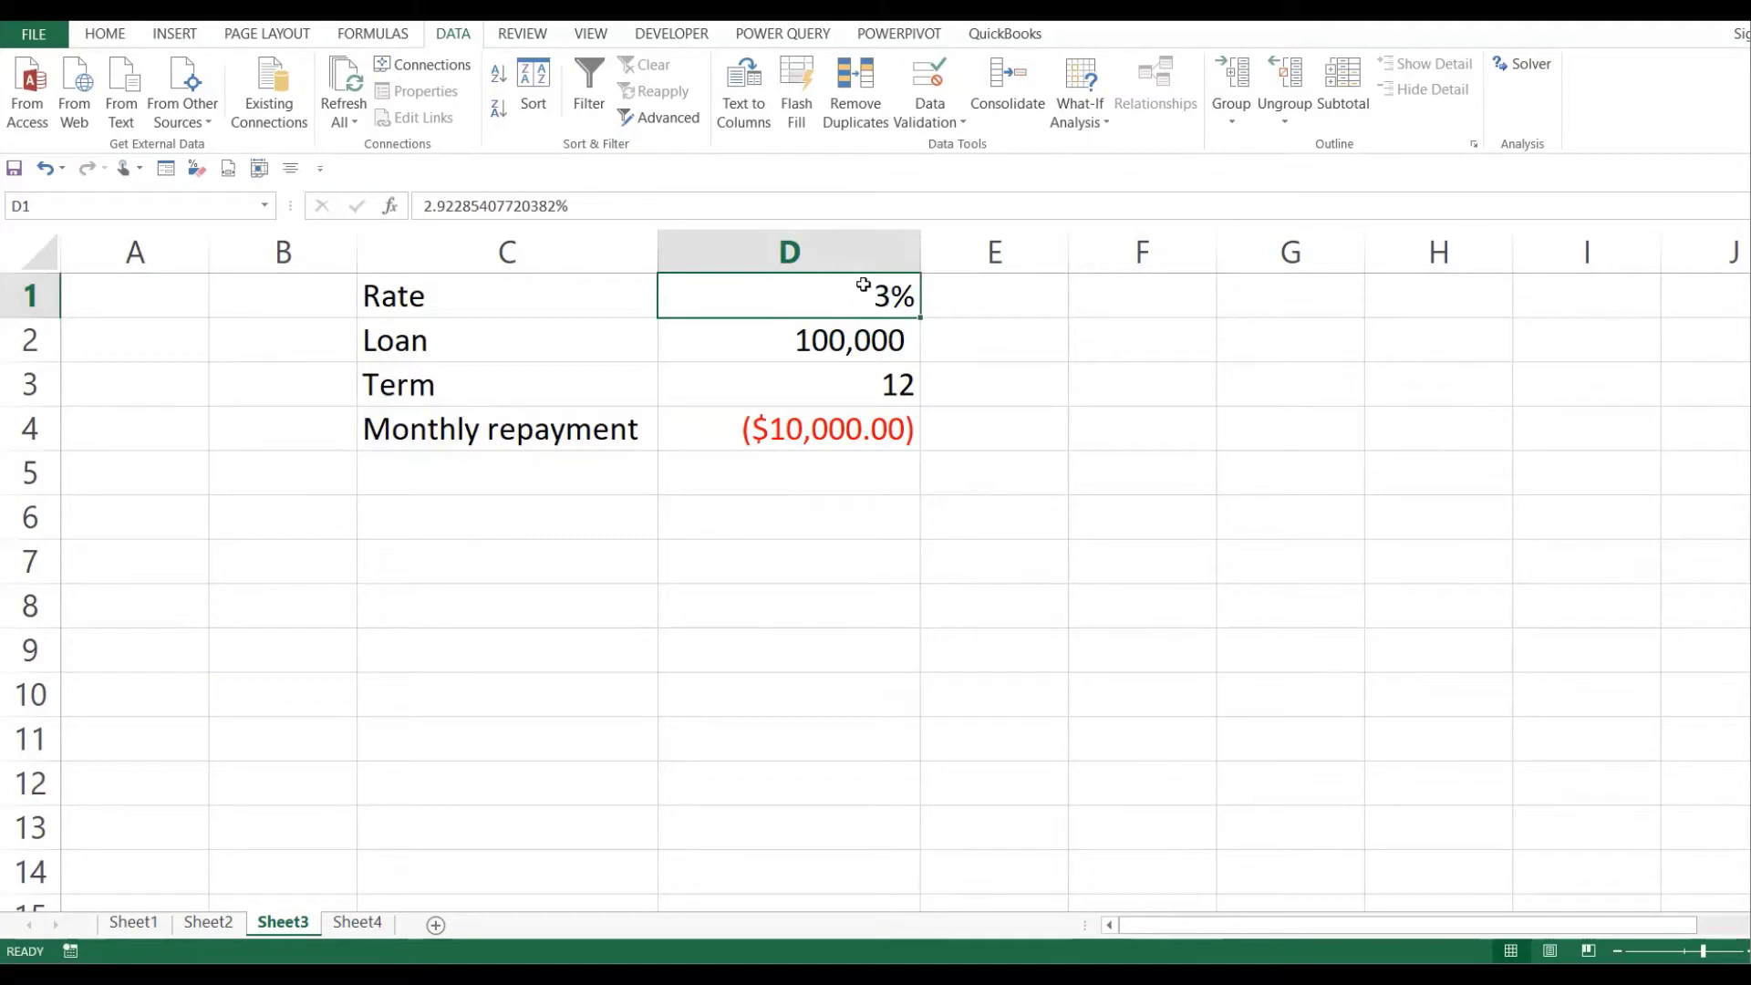
click(766, 423)
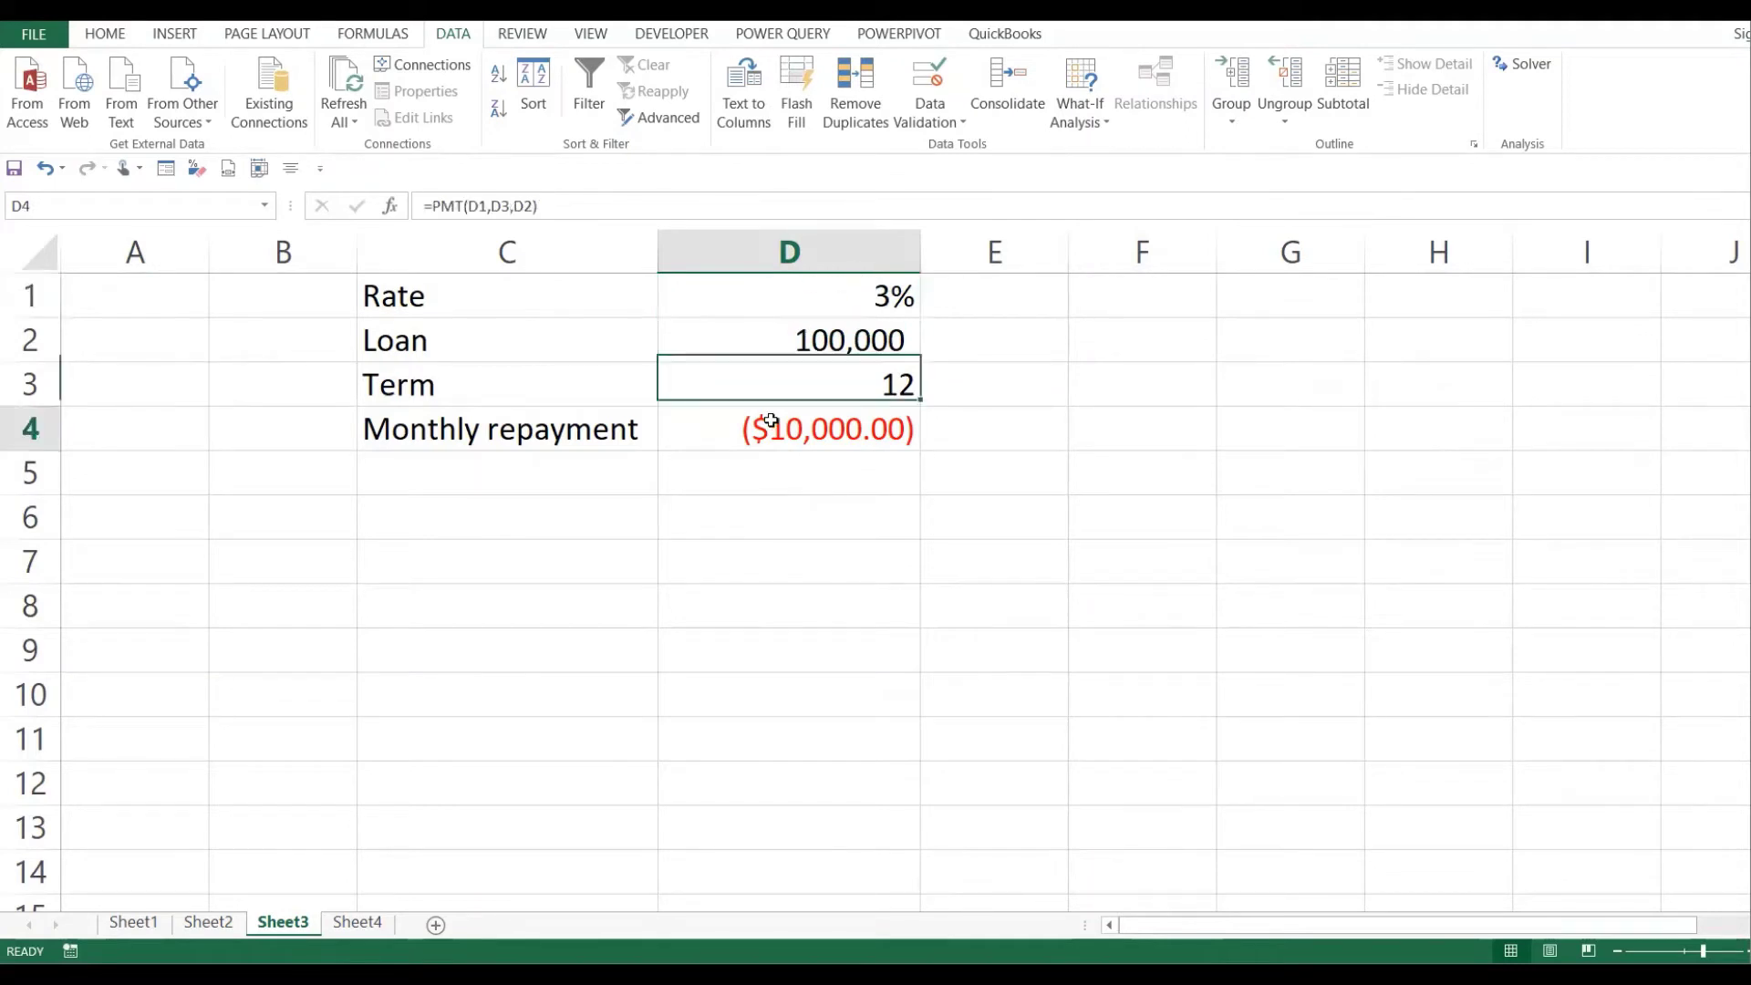
click(898, 315)
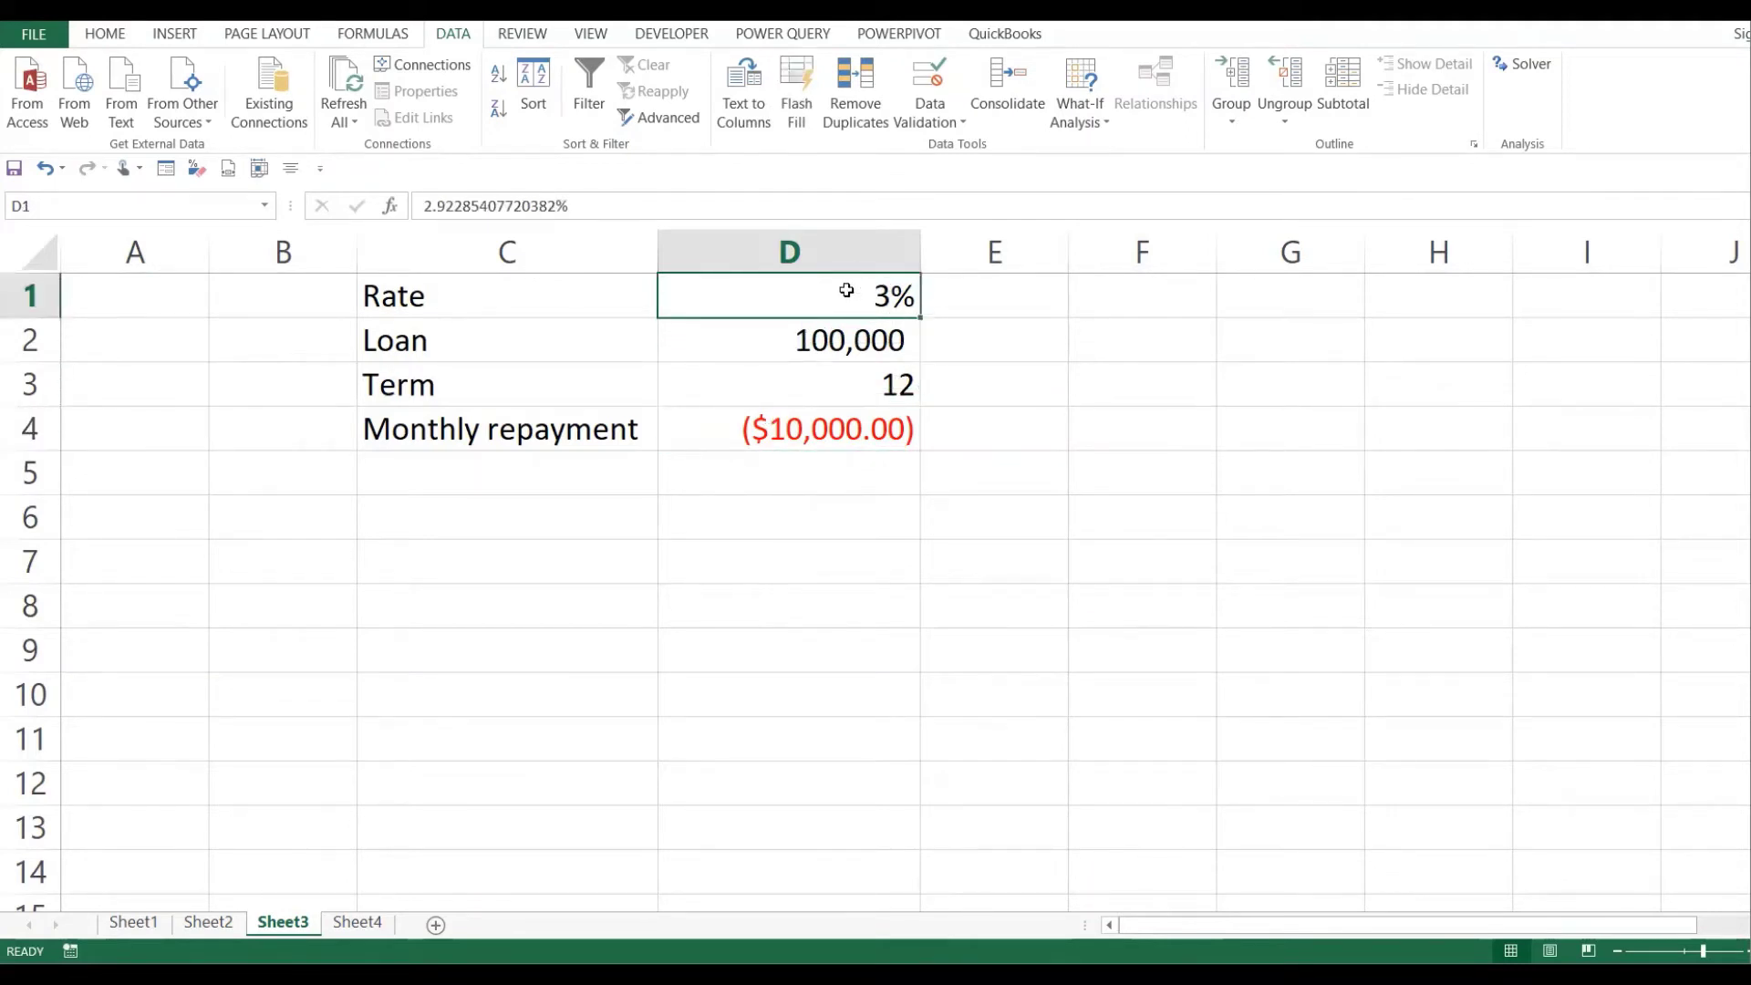
click(821, 430)
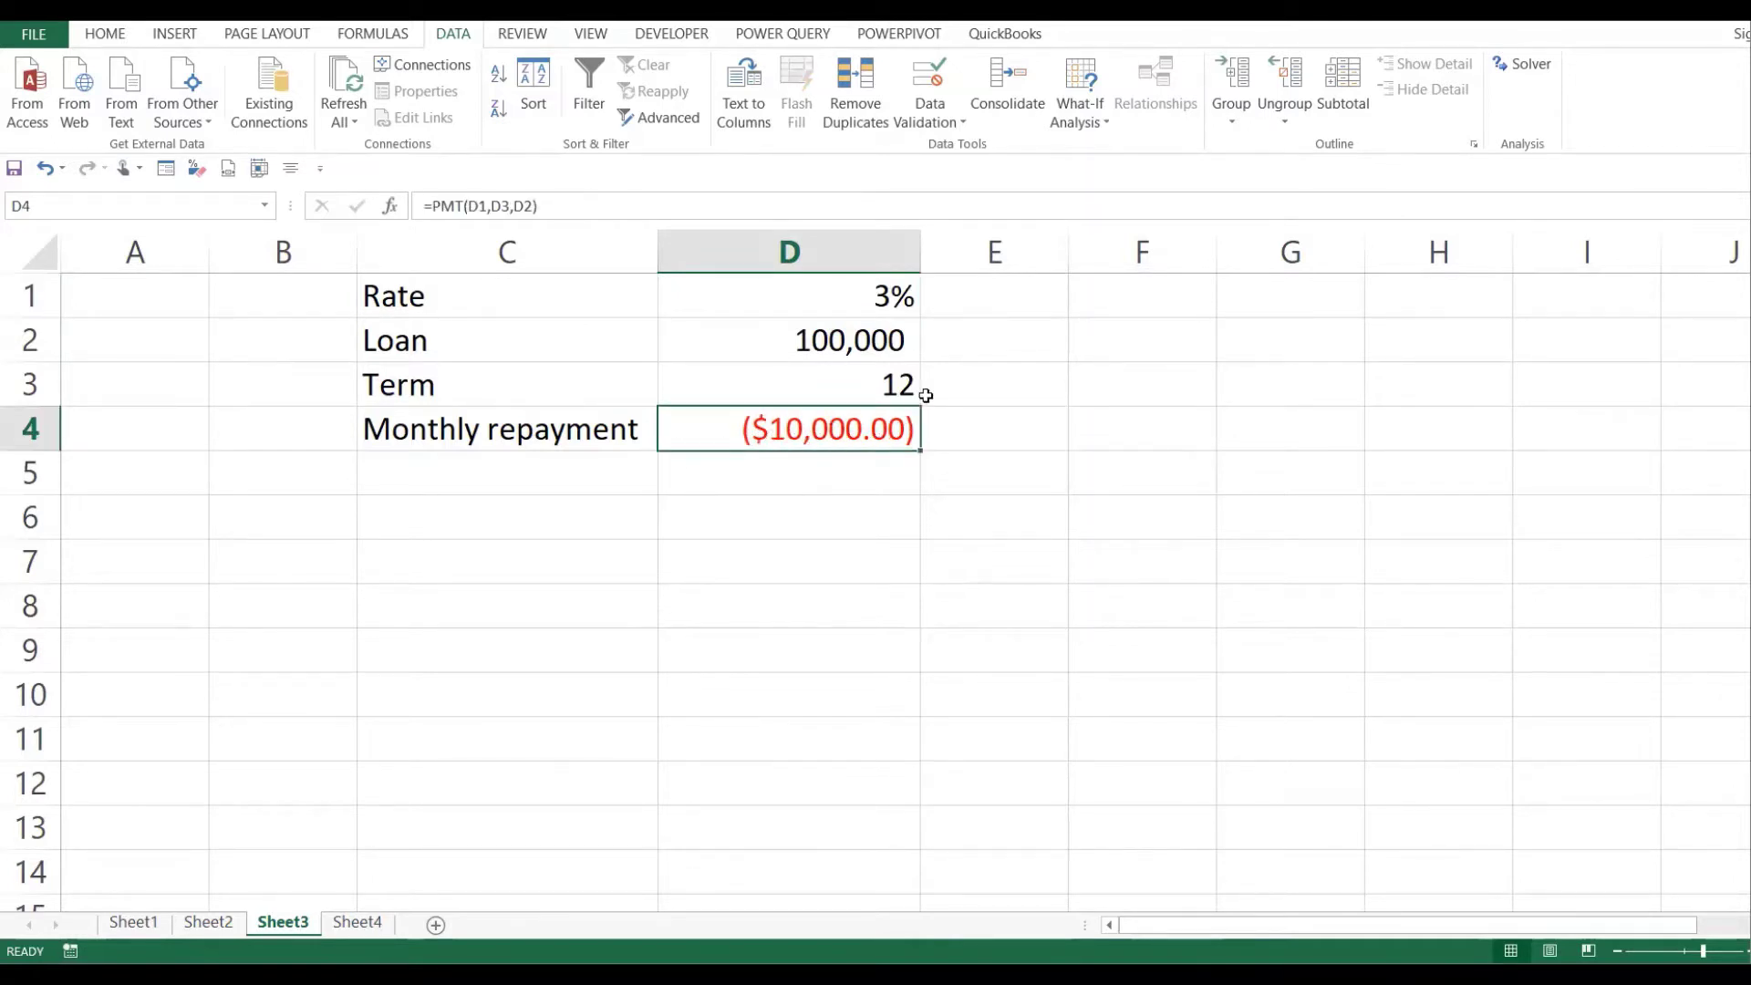
click(852, 296)
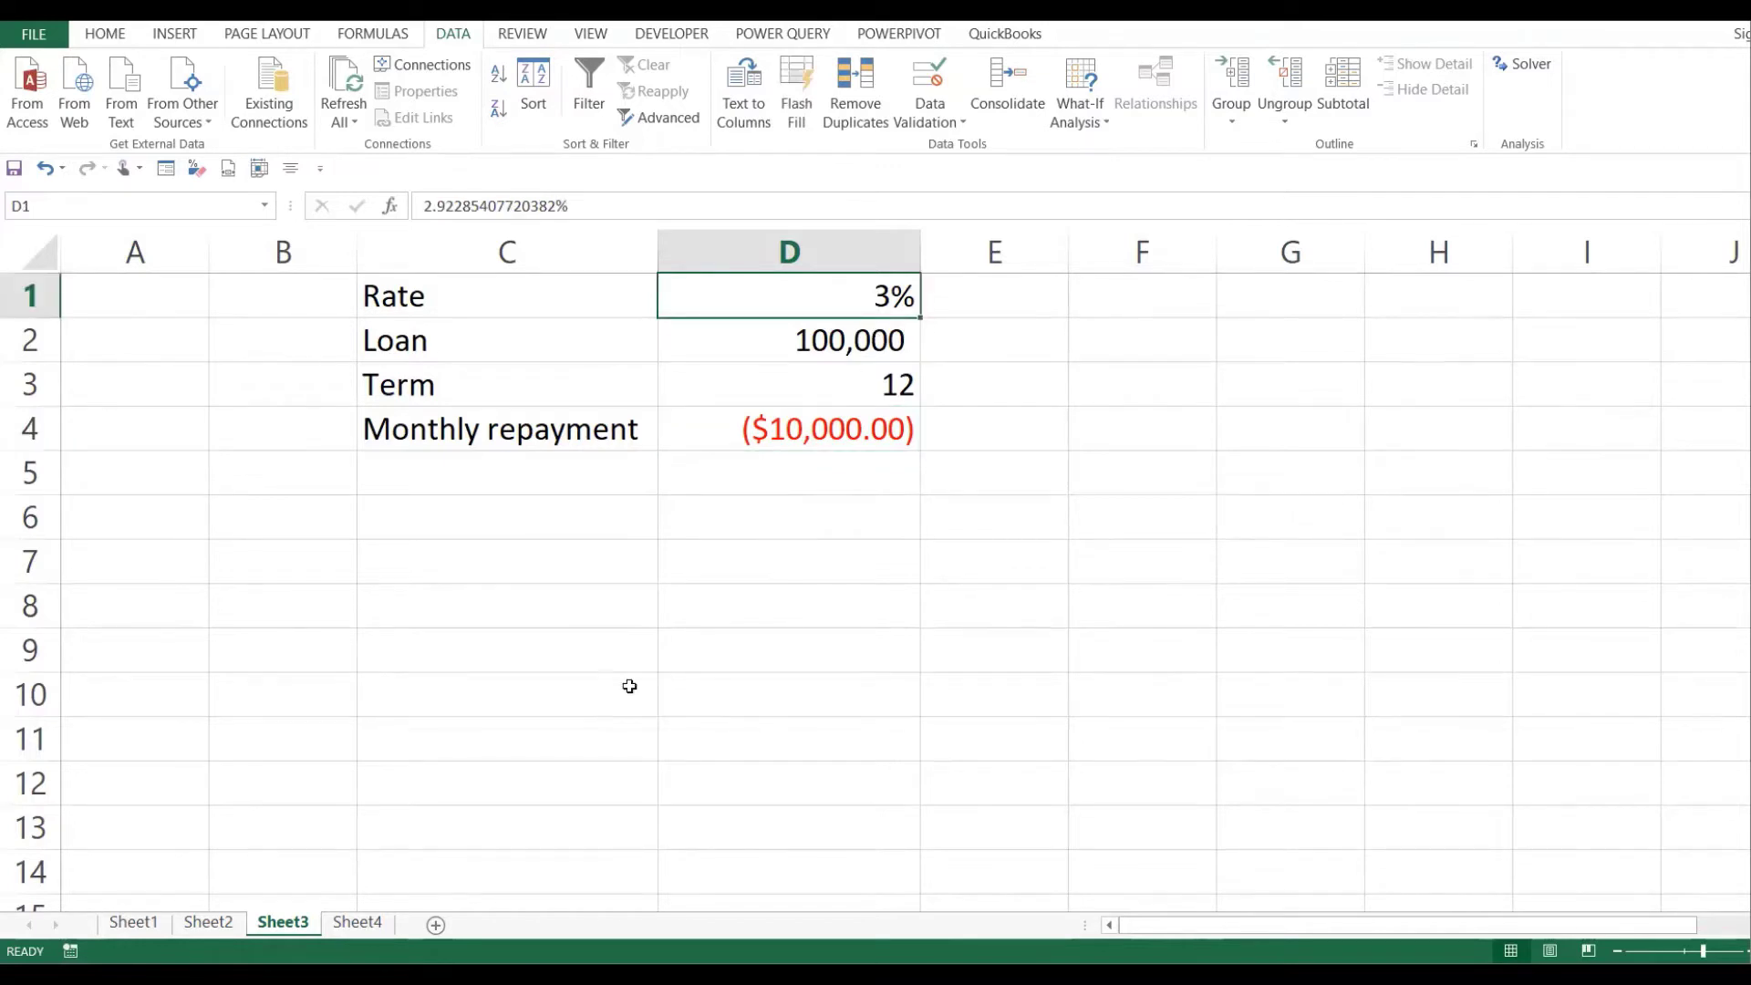
- Return to Sheet2 and compare the fee table's Net in G4 with the Fee in G2, and Total Cost in D6 with Gross salary in D2
click(239, 923)
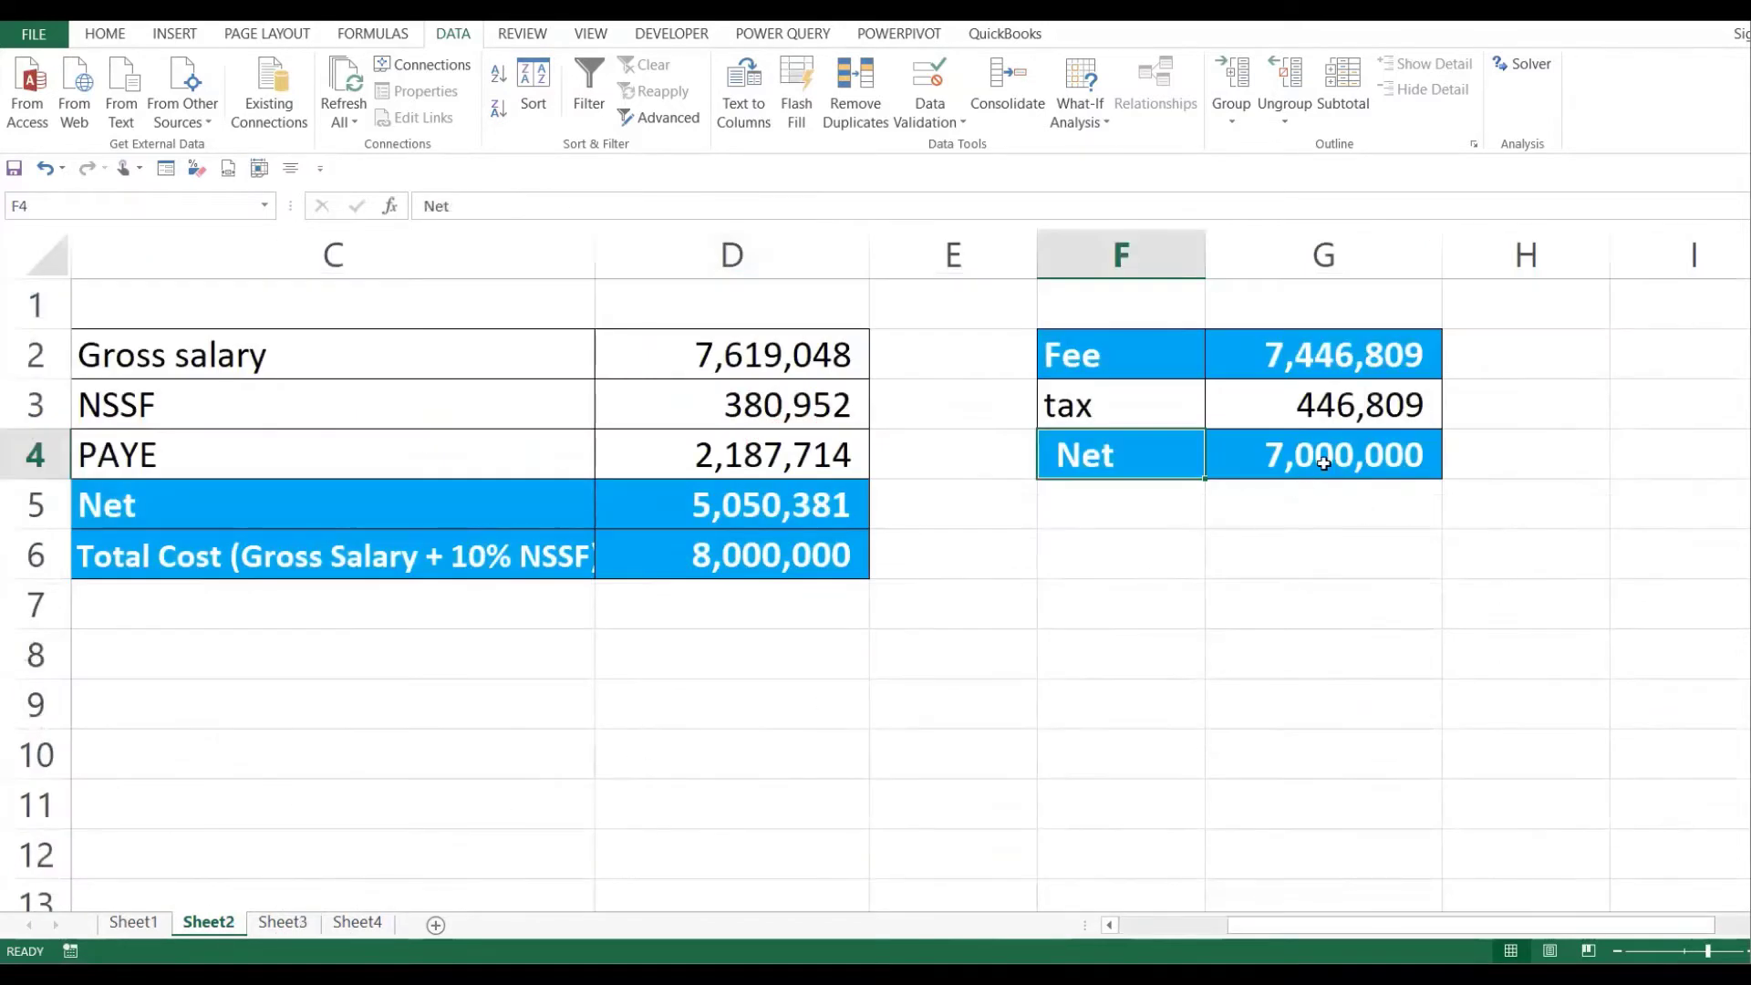
click(1325, 461)
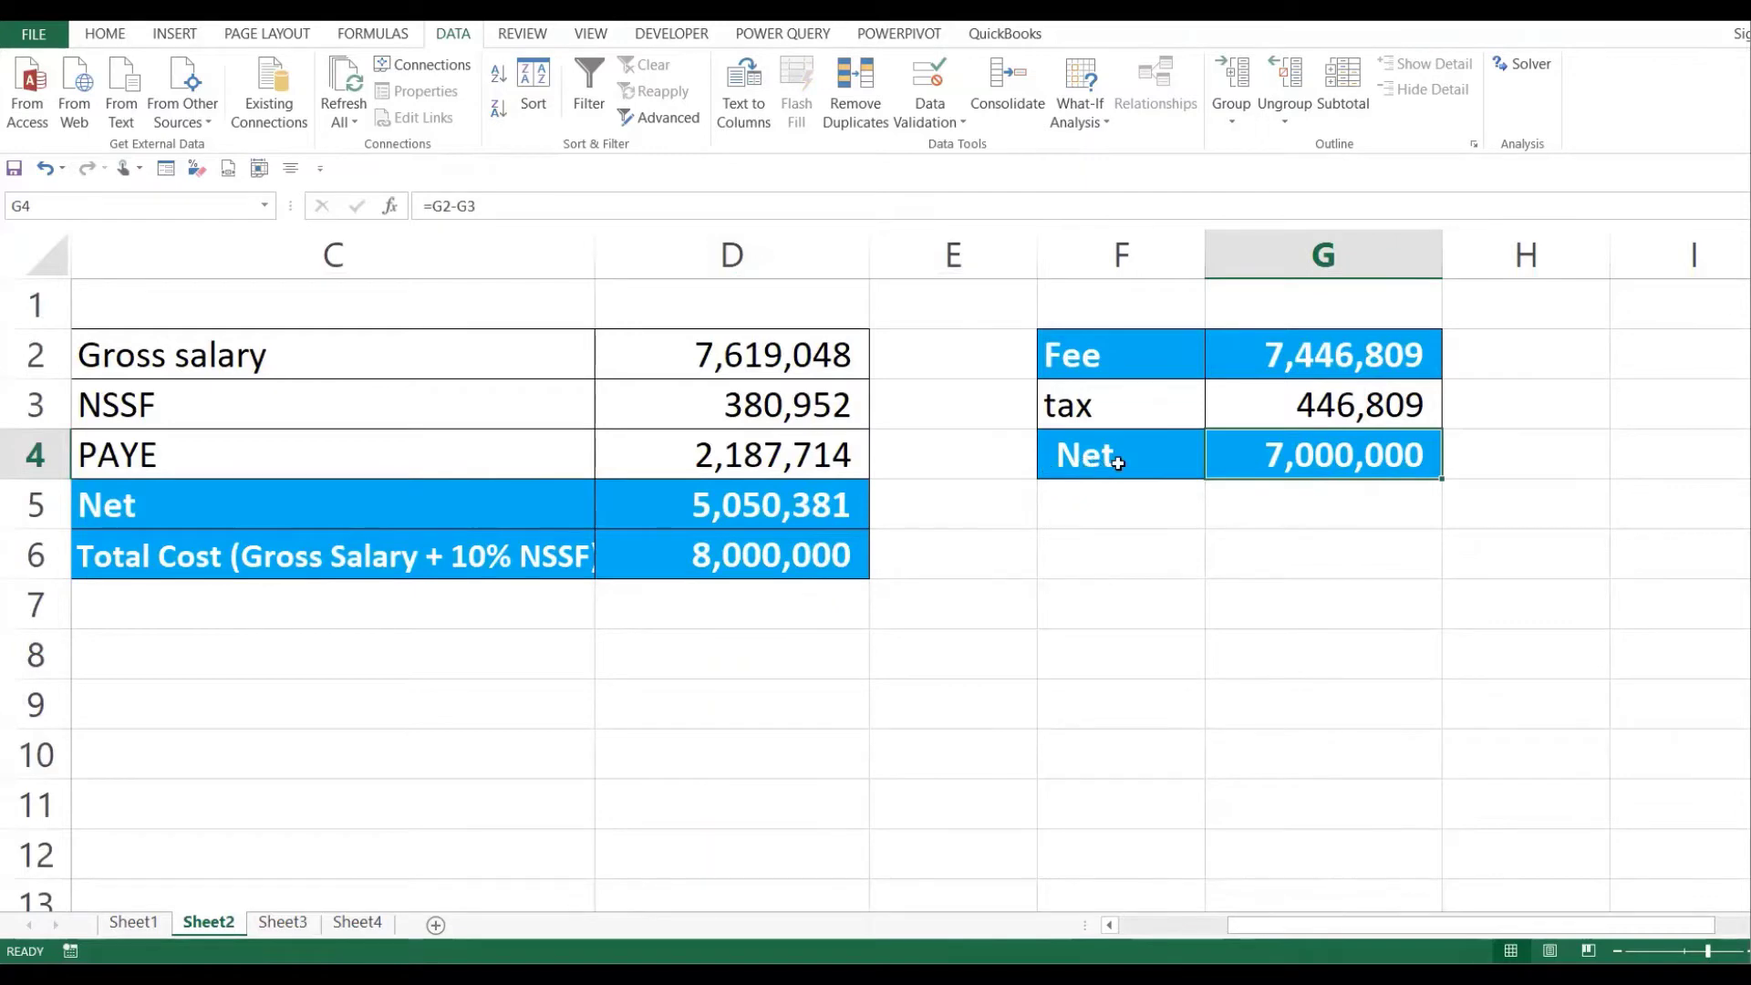
click(1371, 352)
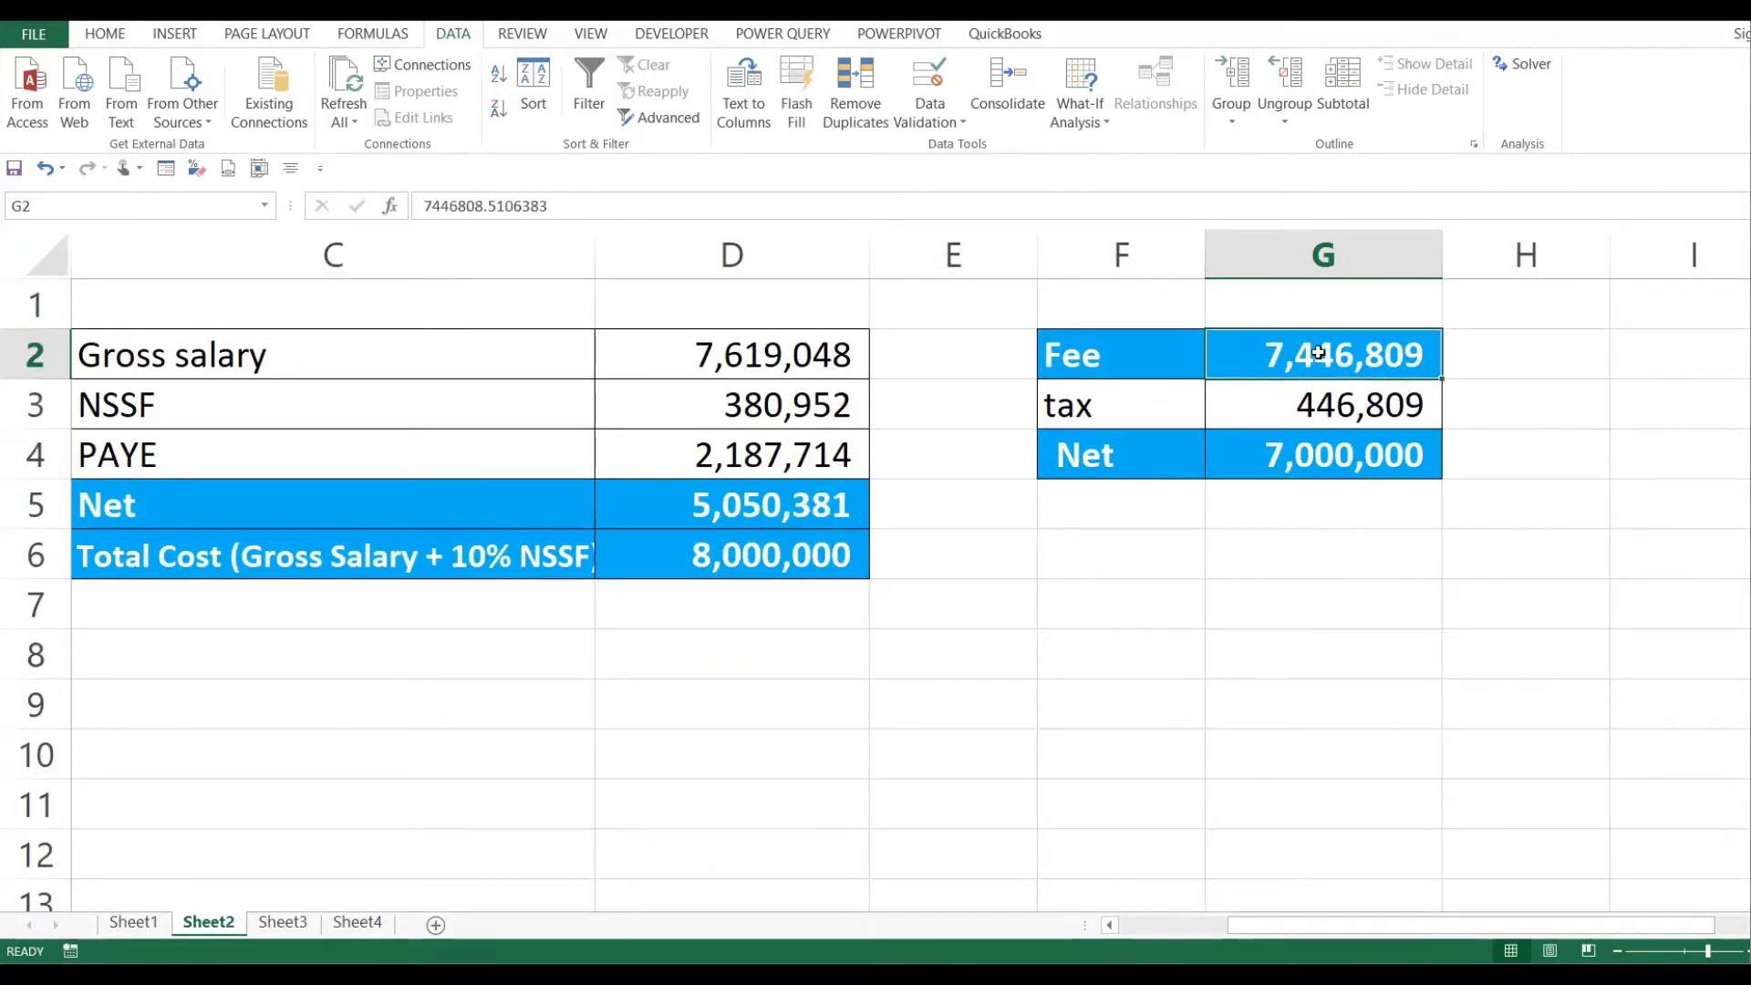
click(1318, 454)
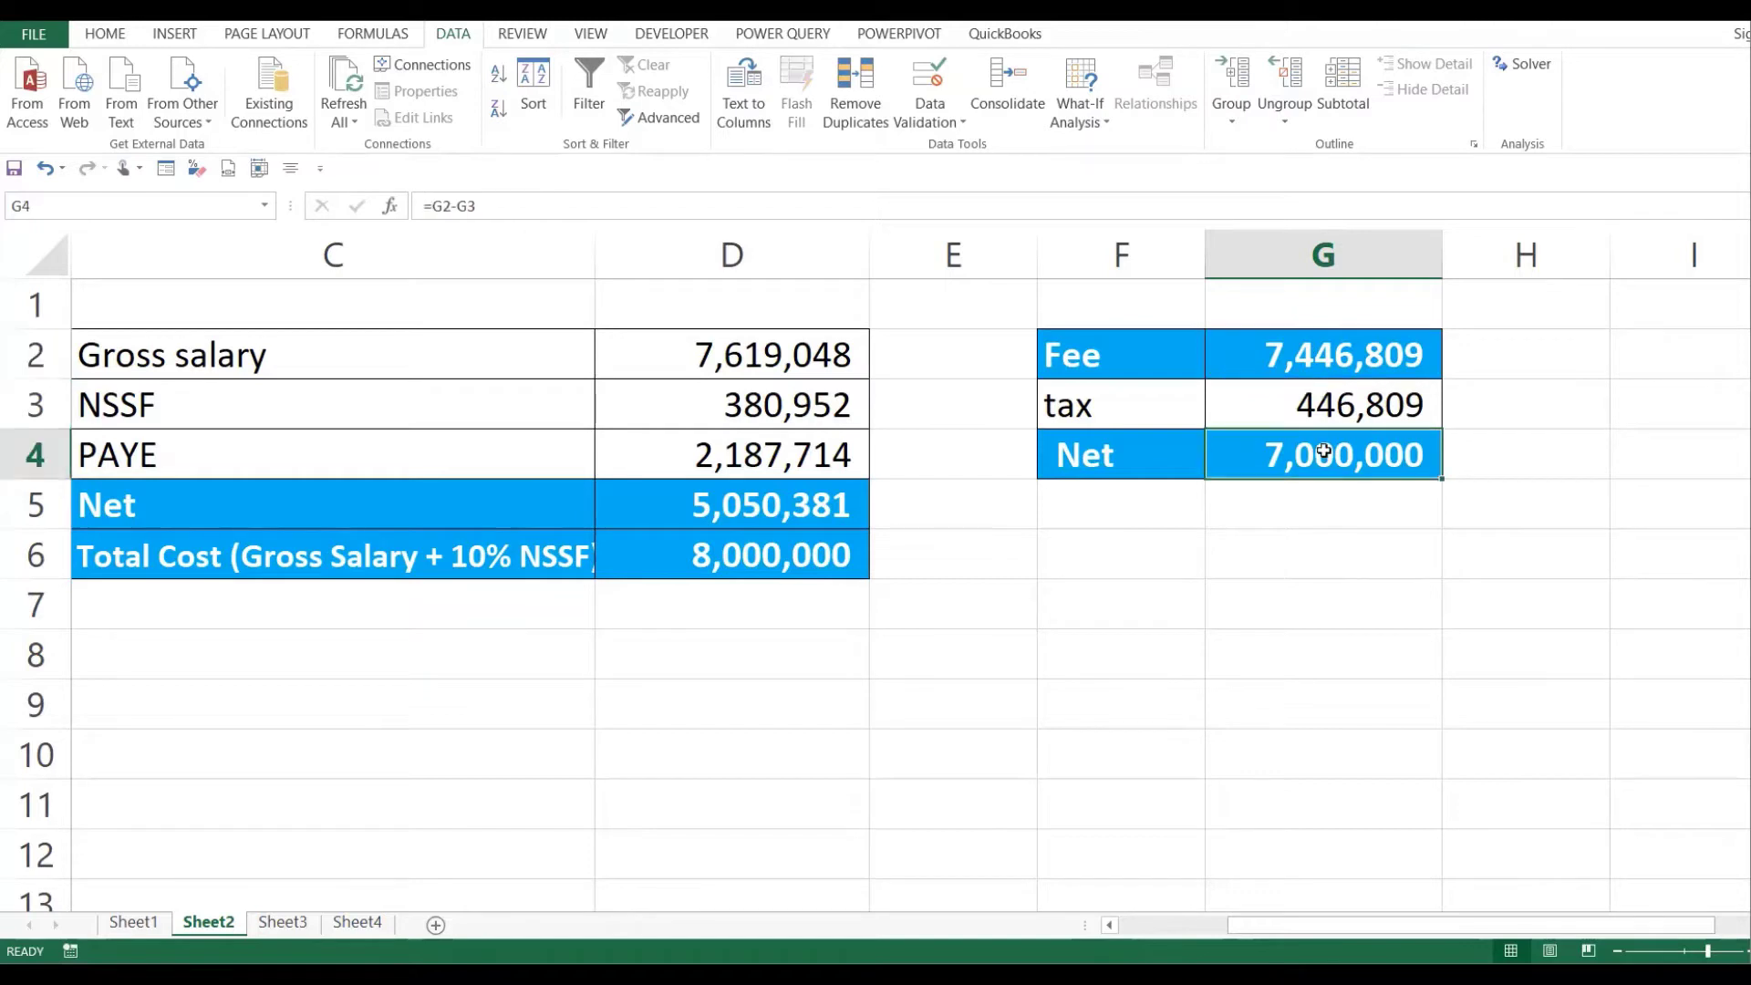
click(833, 561)
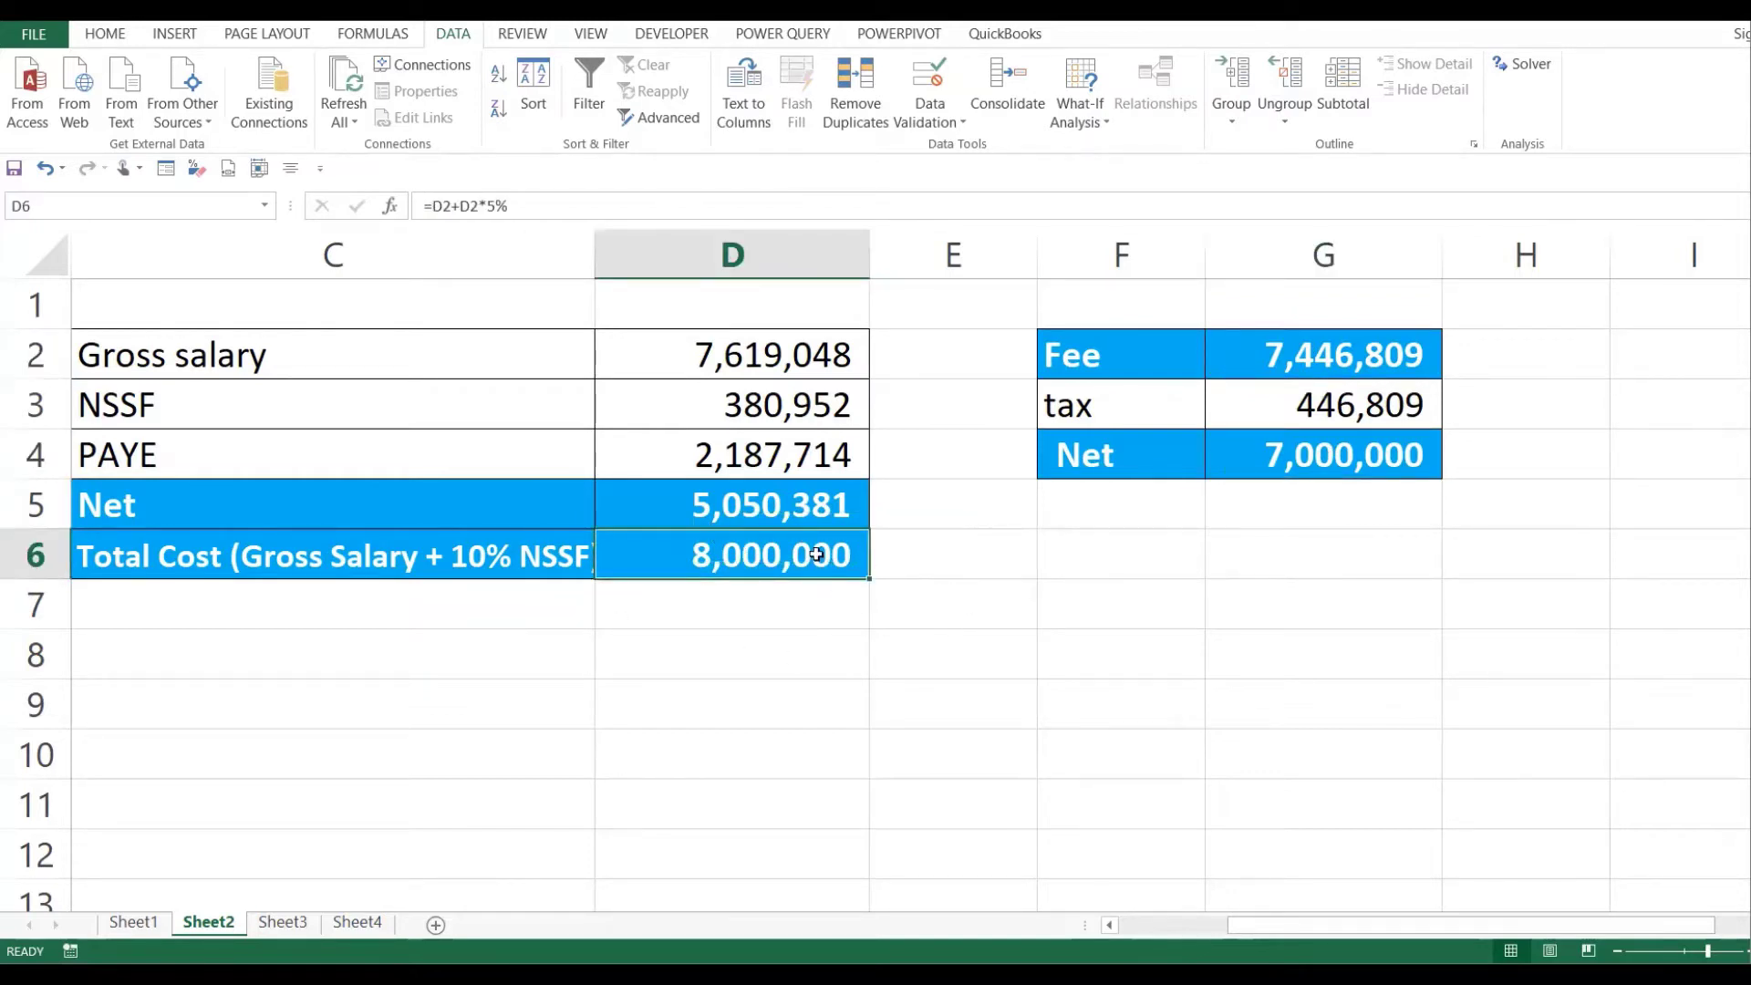
click(781, 344)
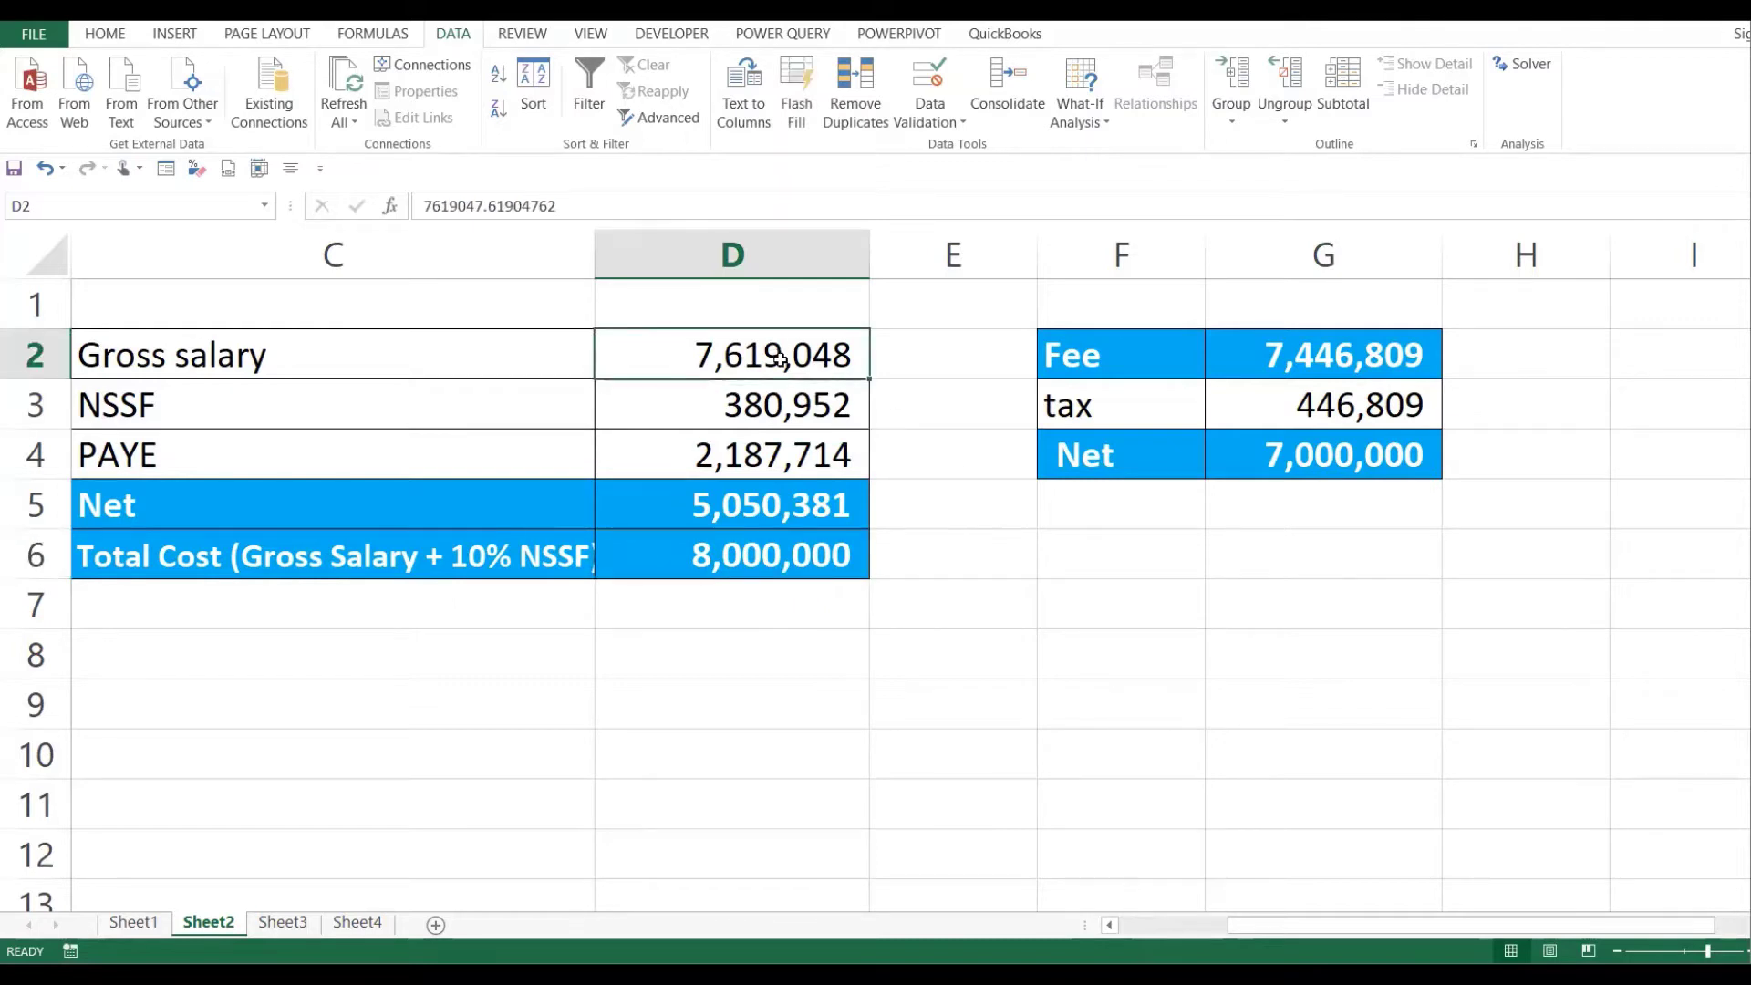
click(554, 659)
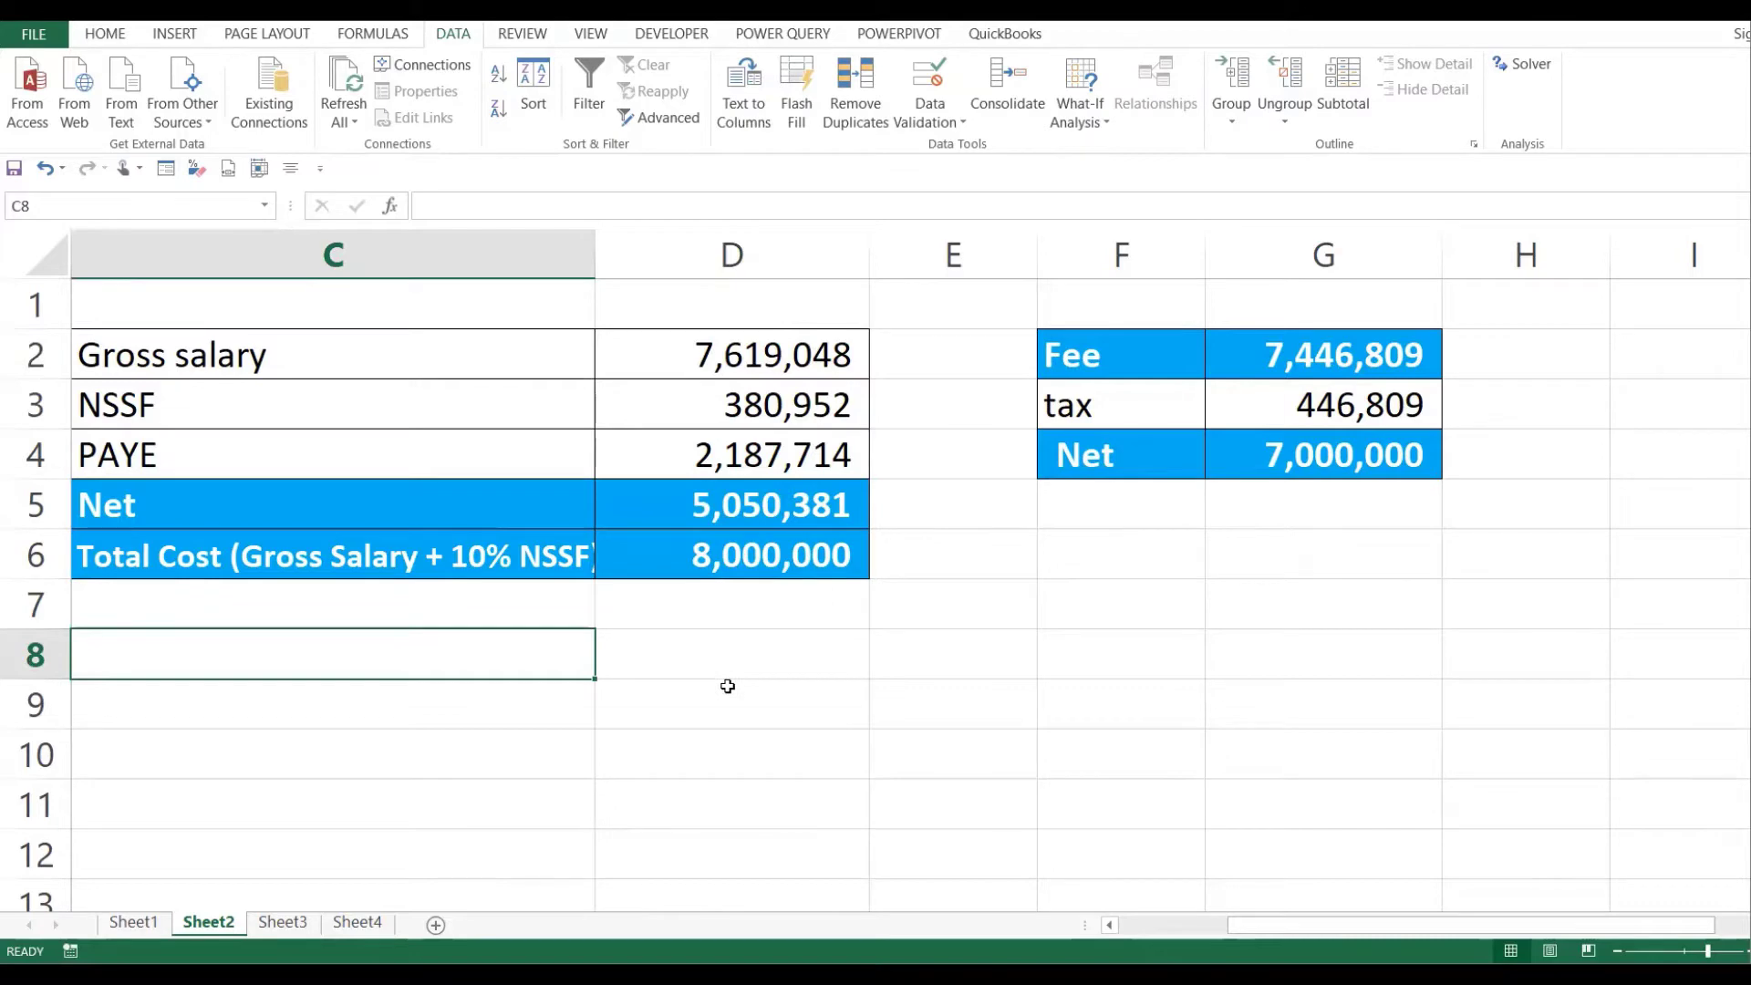
click(686, 700)
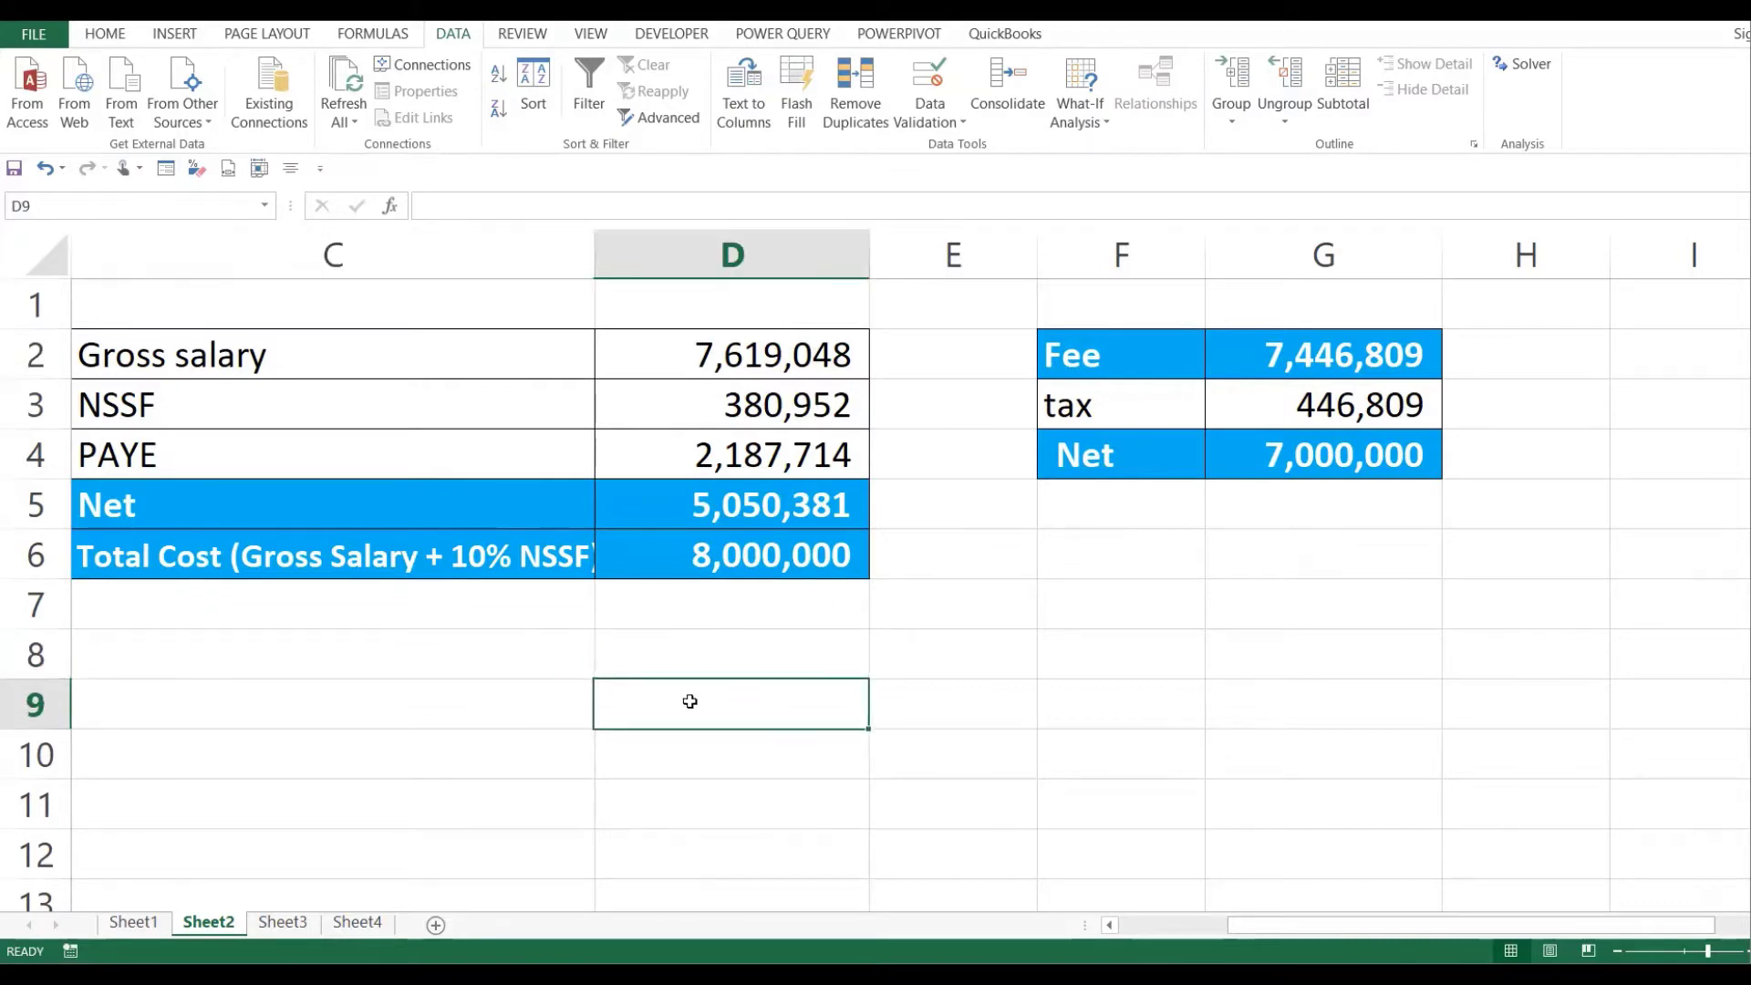
click(670, 617)
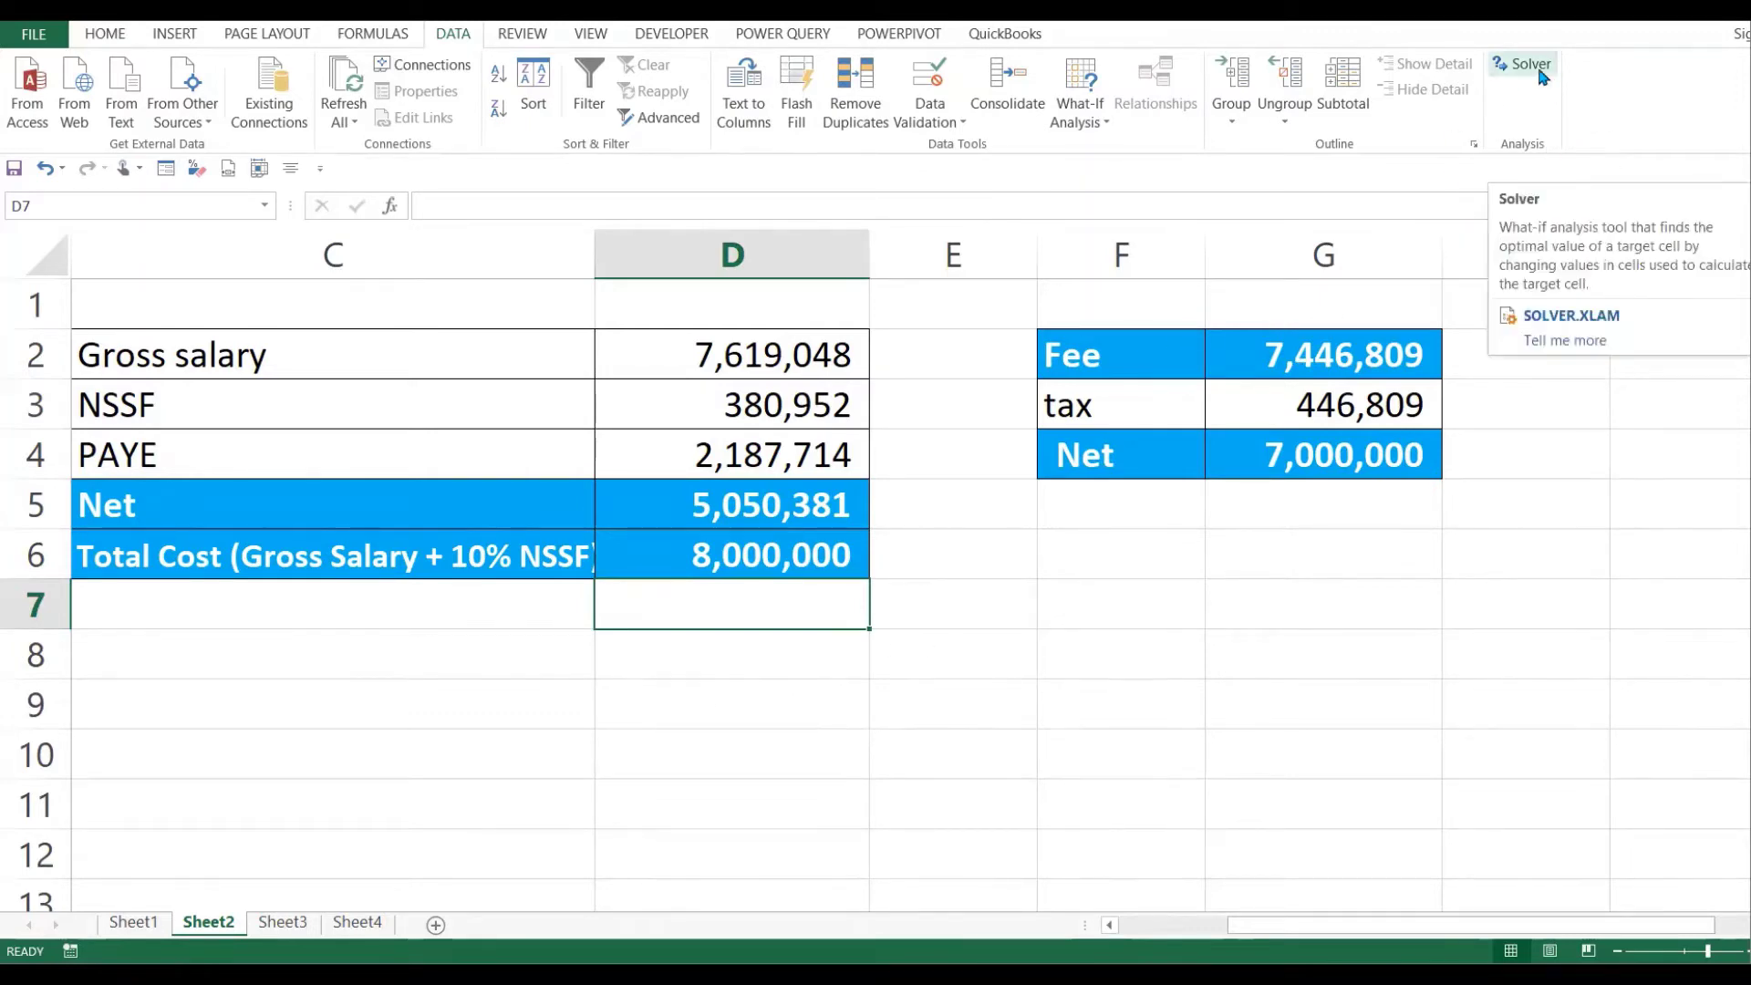
click(620, 709)
click(471, 682)
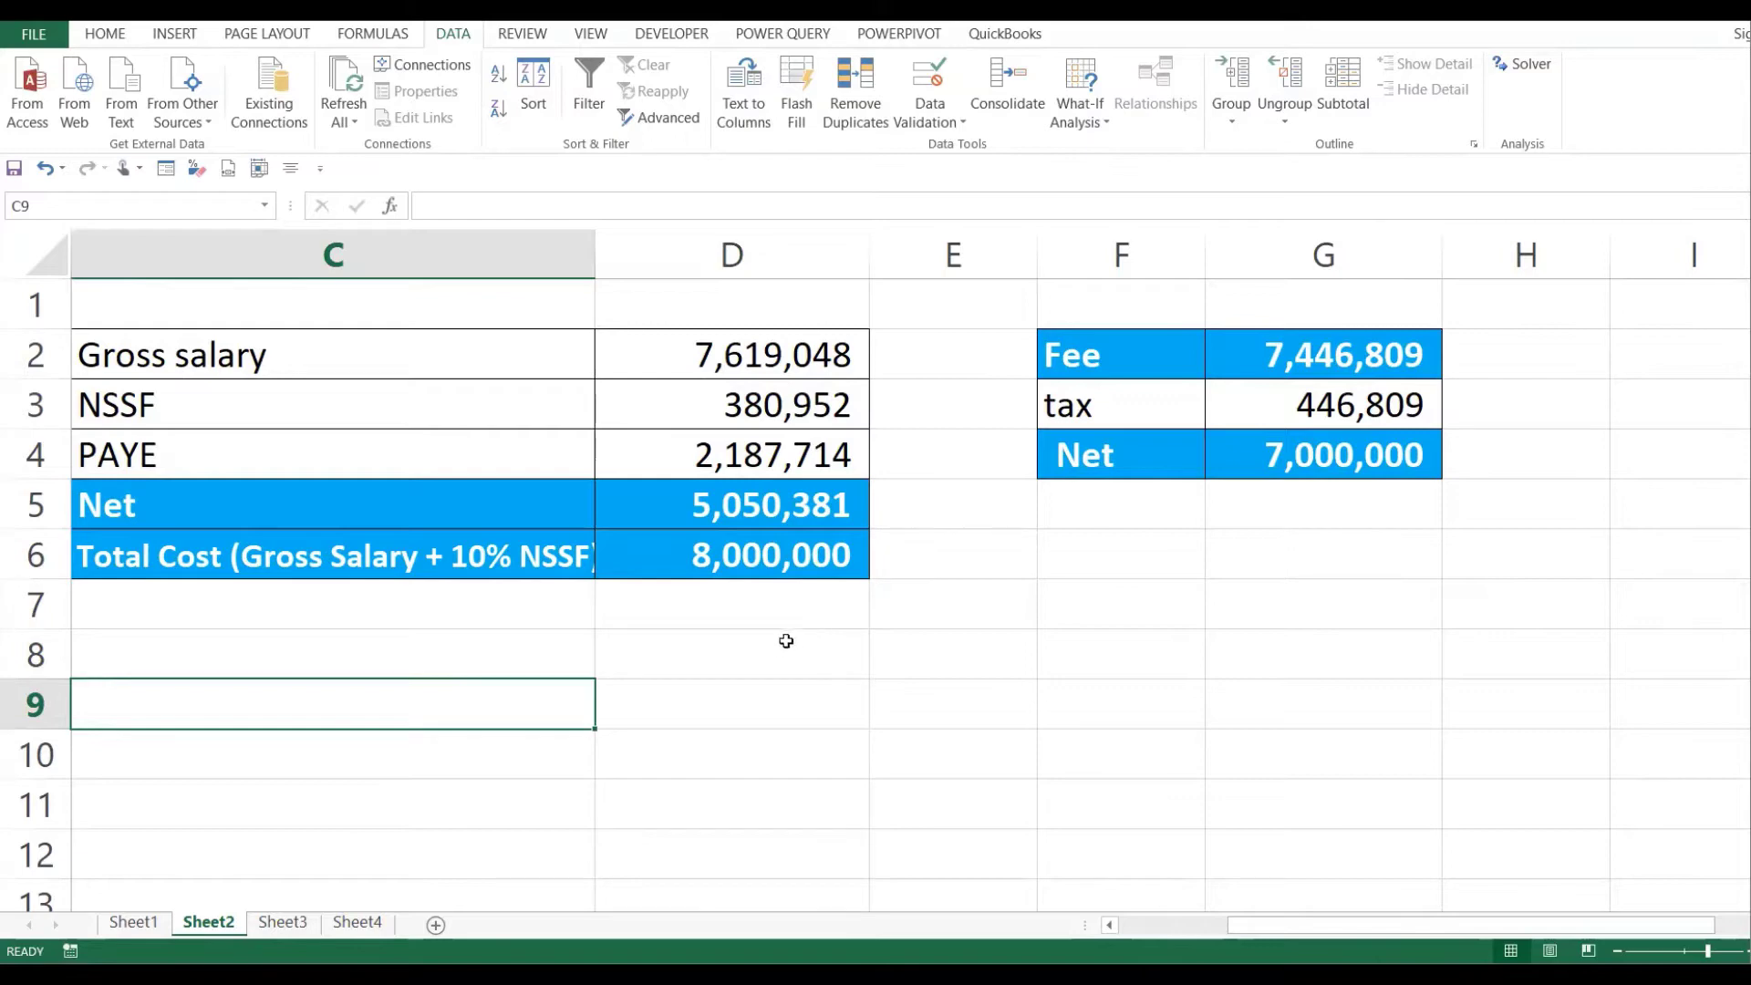
- Check the Total Cost formula in D6 against the Gross salary value in D2
click(789, 550)
click(817, 400)
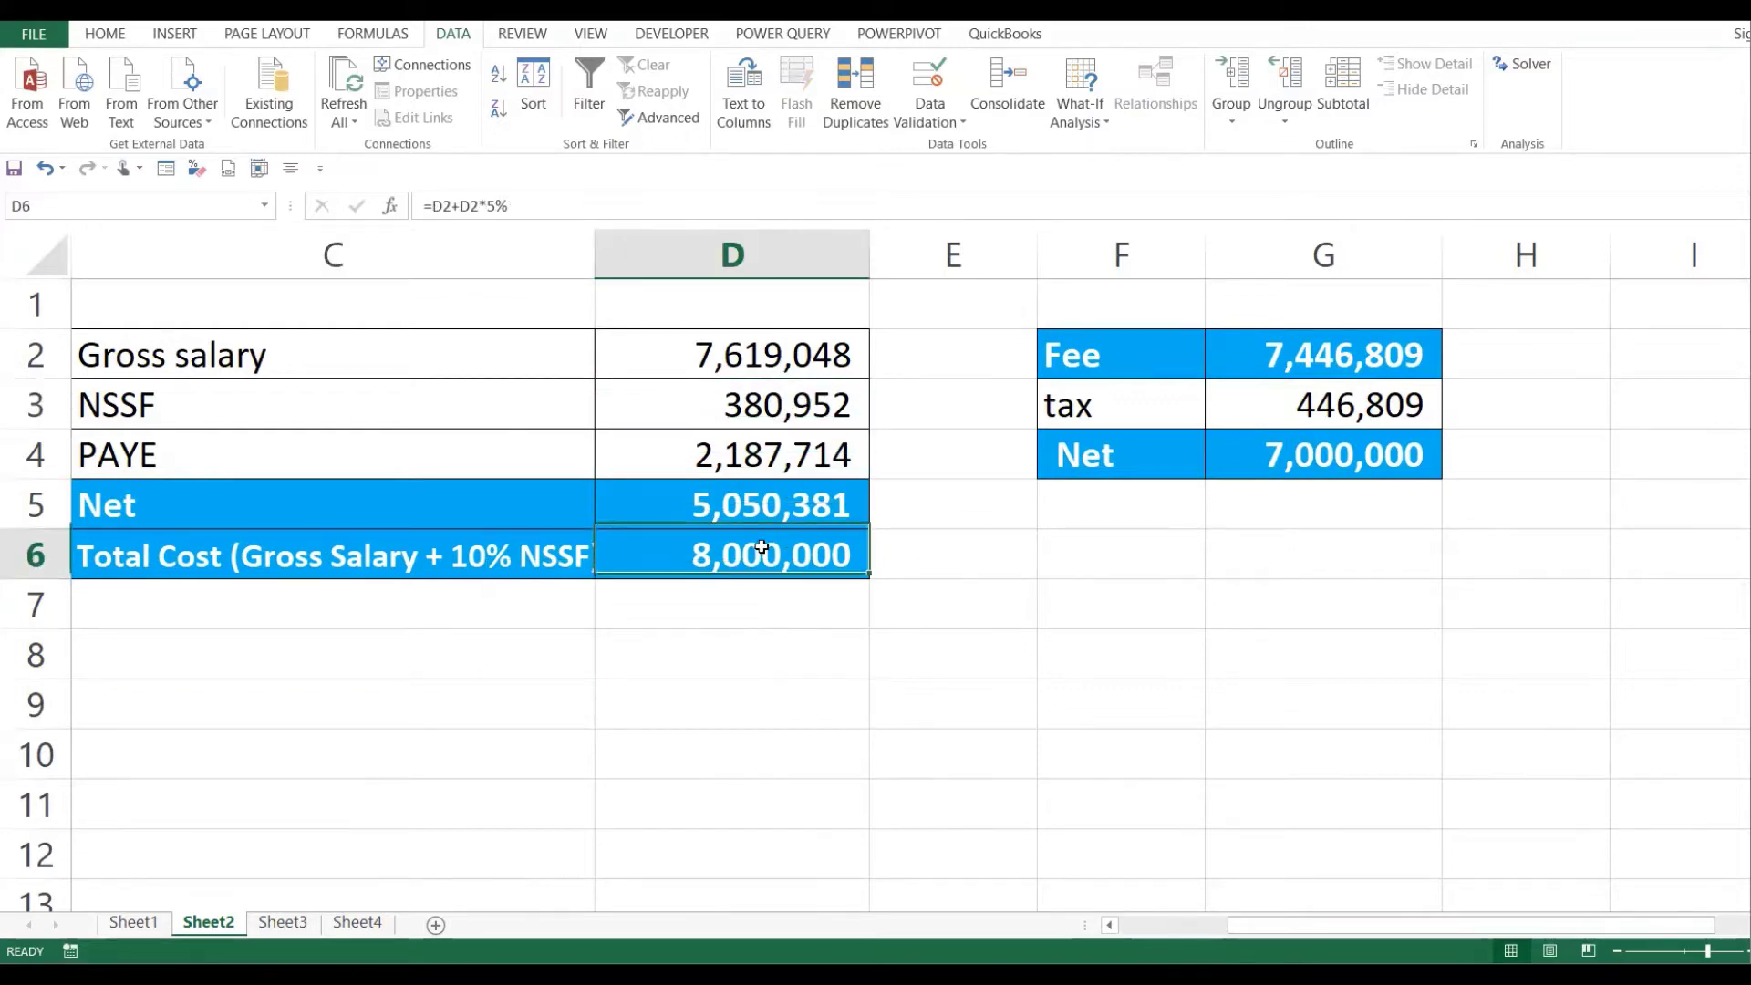
click(757, 549)
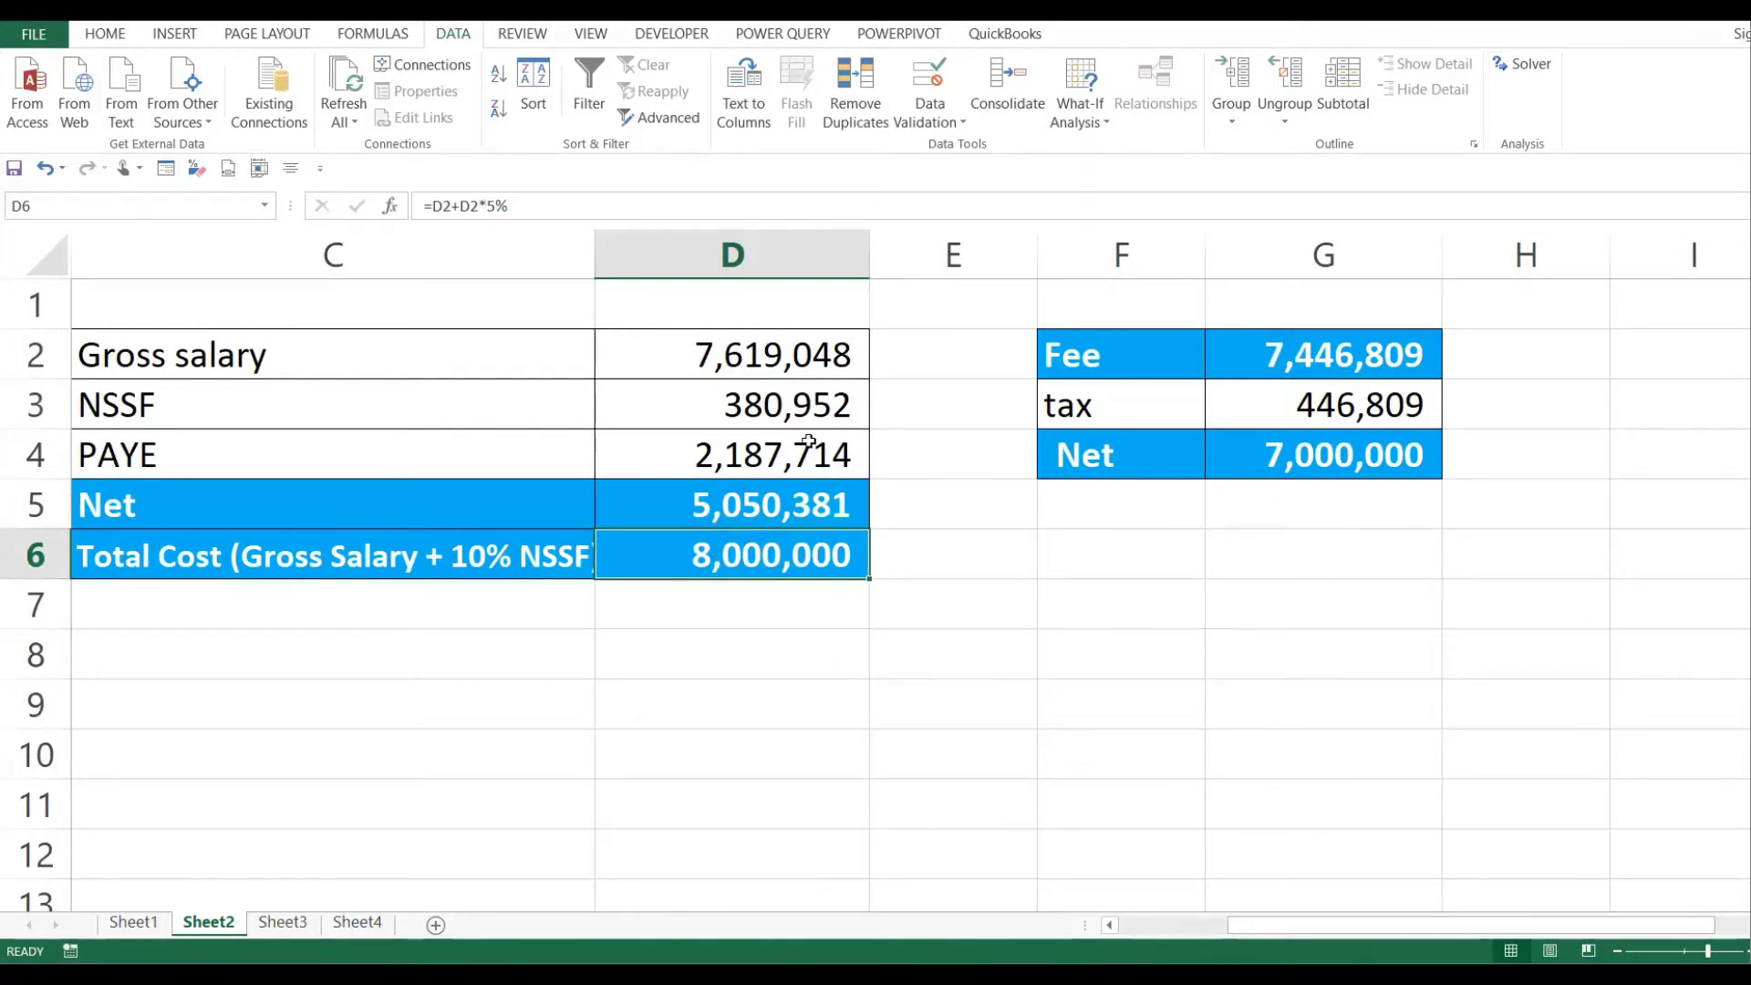
click(790, 364)
- Enter a question mark in E2 beside the Gross salary value to mark it as the unknown
click(917, 349)
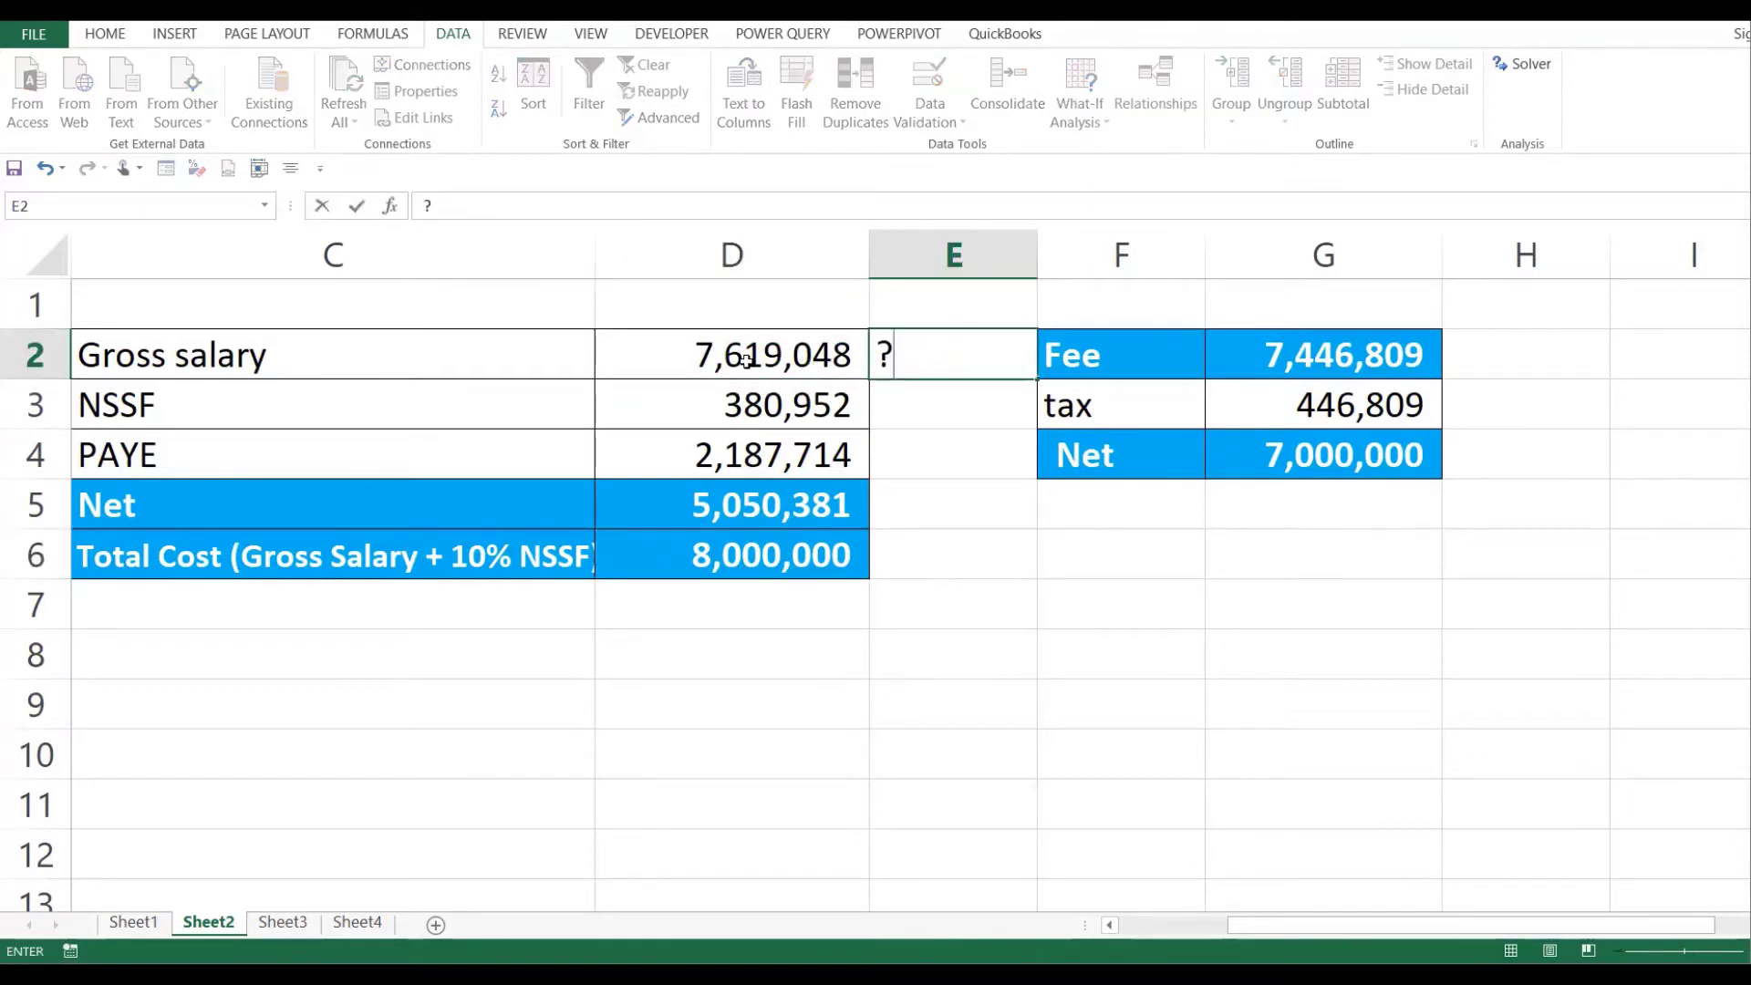
key(Left)
click(877, 358)
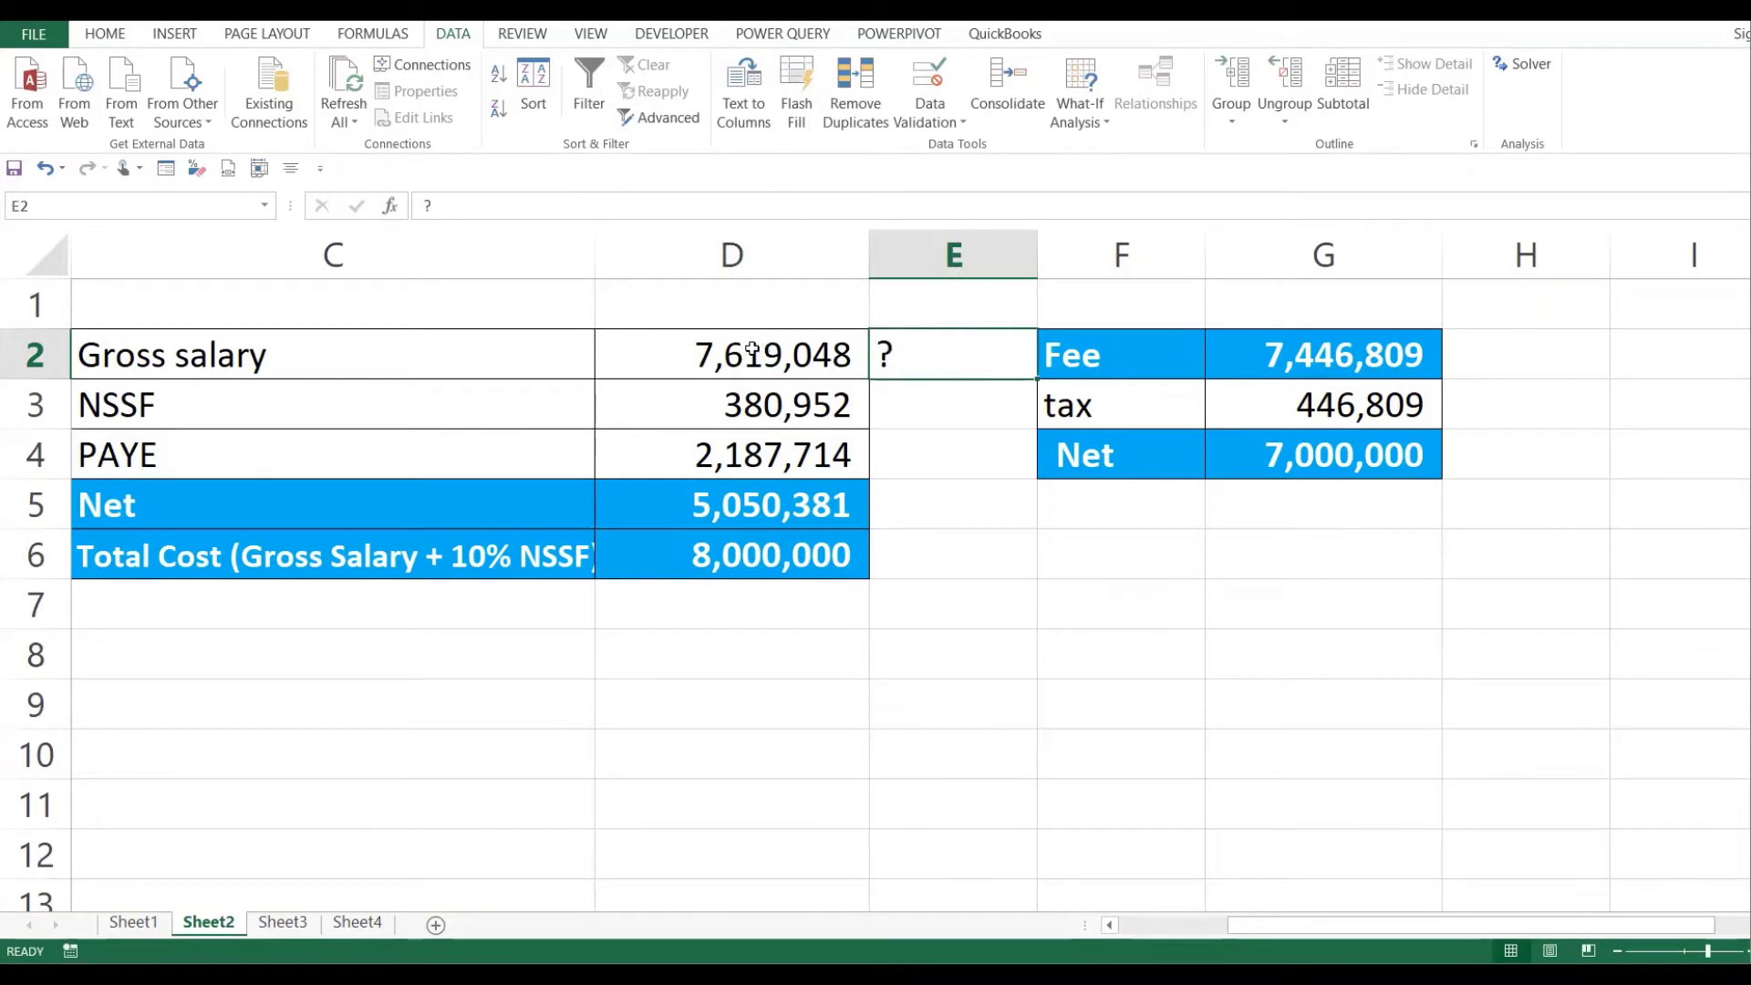
- Look over the salary table's values from Gross salary to Total Cost in D2:D6
click(846, 354)
drag(846, 354, 780, 561)
key(Down)
key(Down)
key(Down)
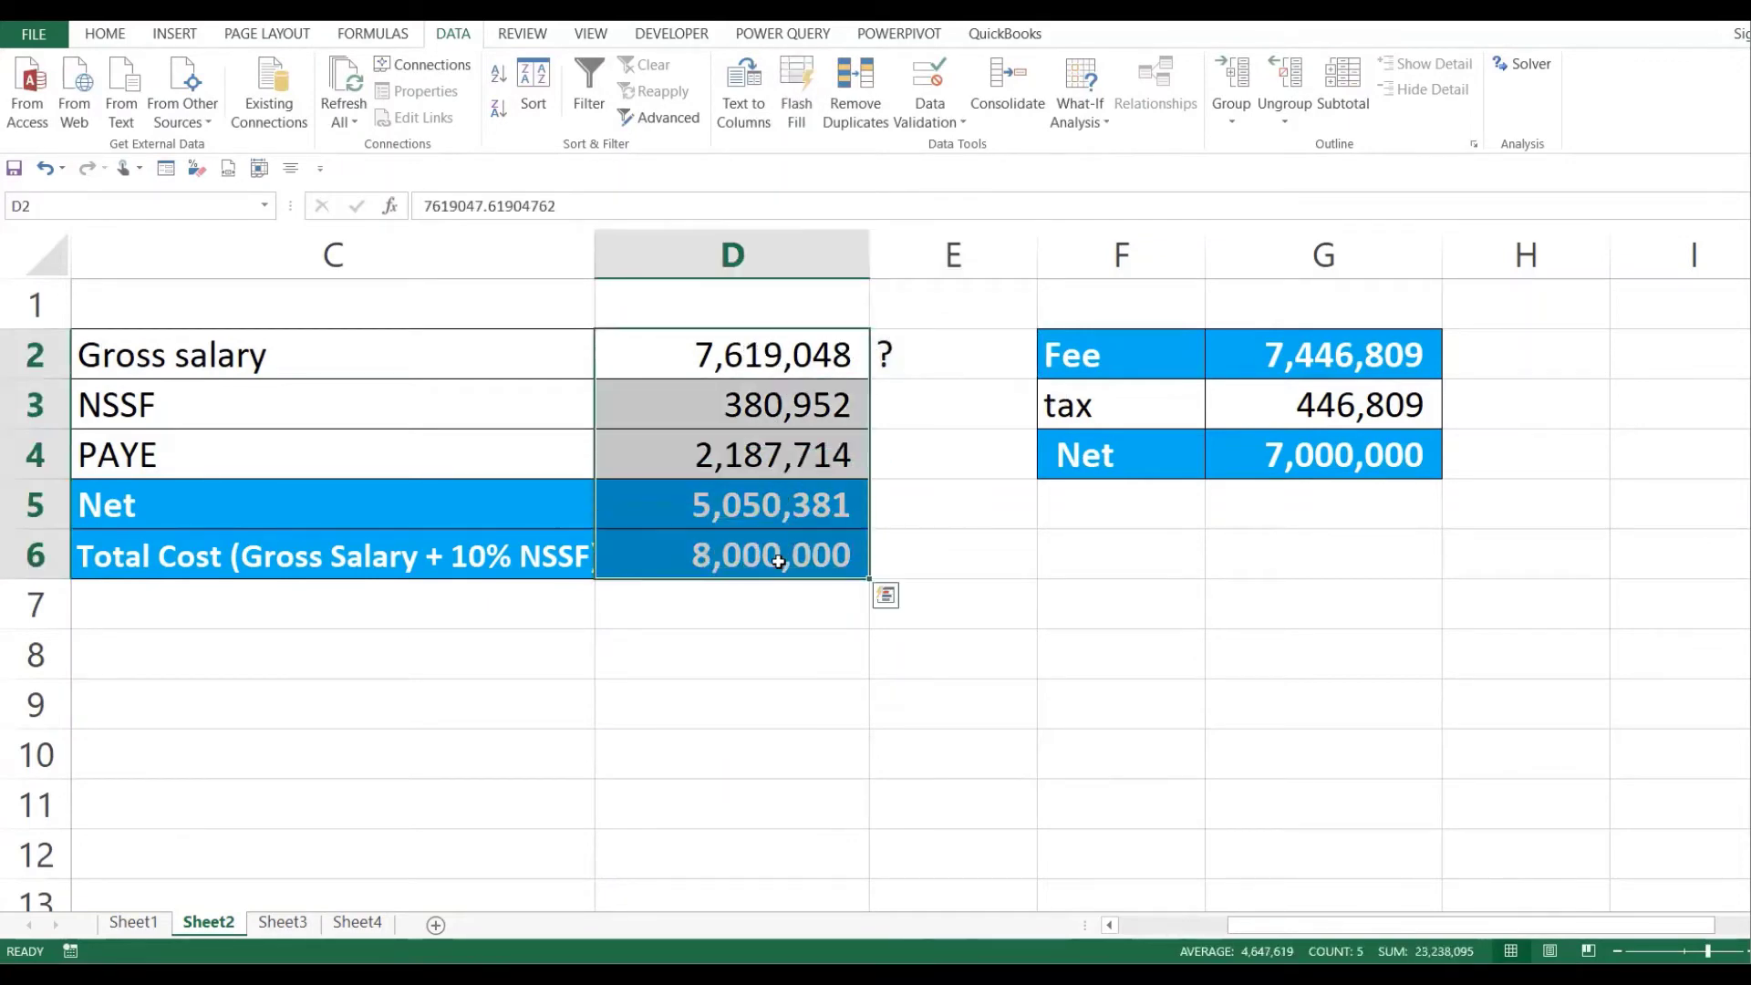
- Inspect the cell references in the NSSF formula in D3 and the PAYE formula in D4
click(783, 366)
click(805, 408)
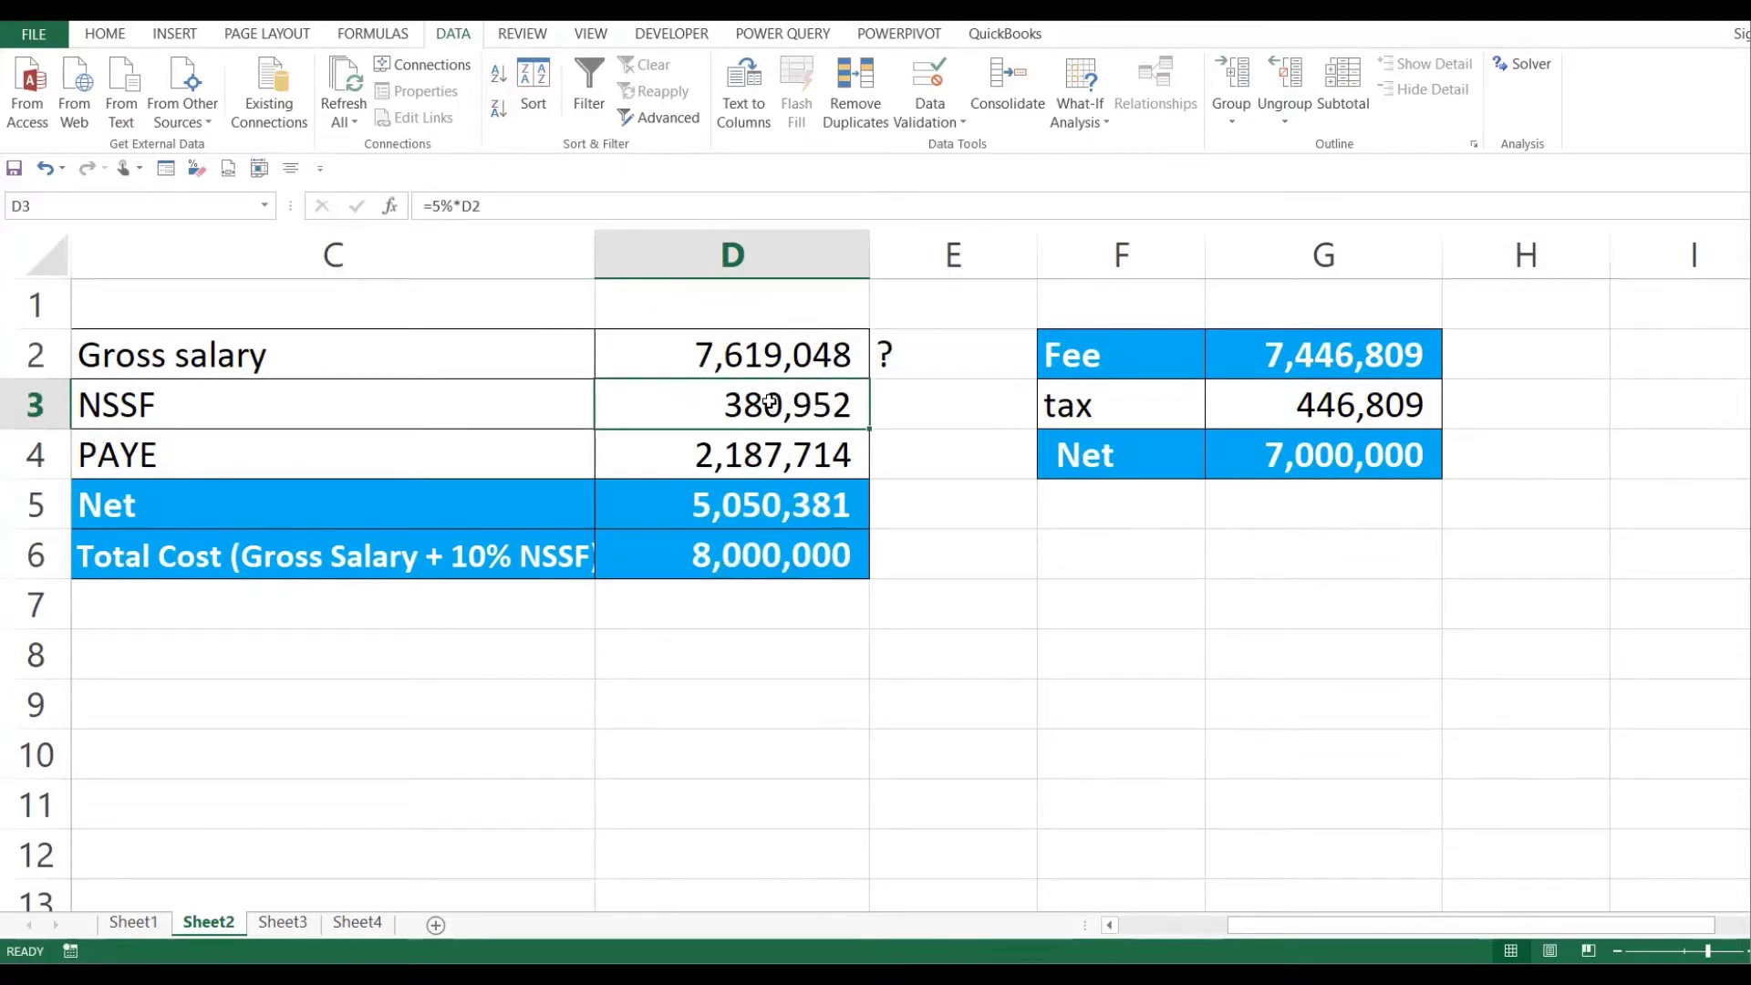
double_click(770, 403)
key(Return)
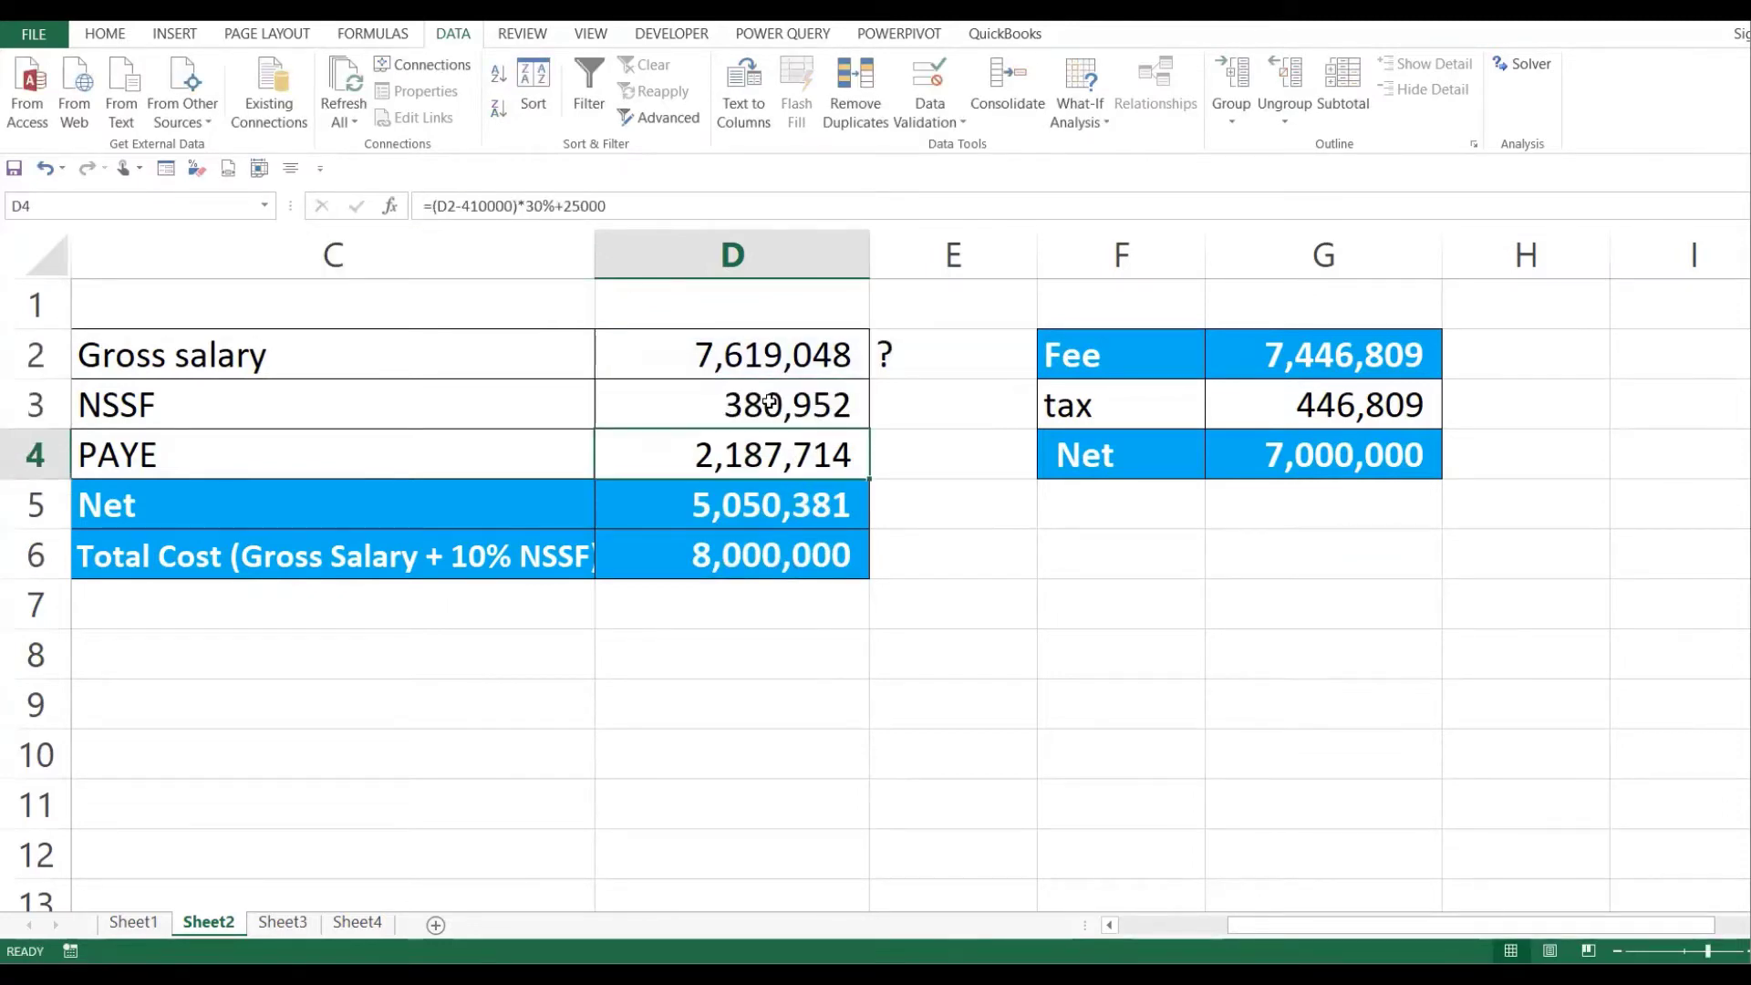
double_click(741, 447)
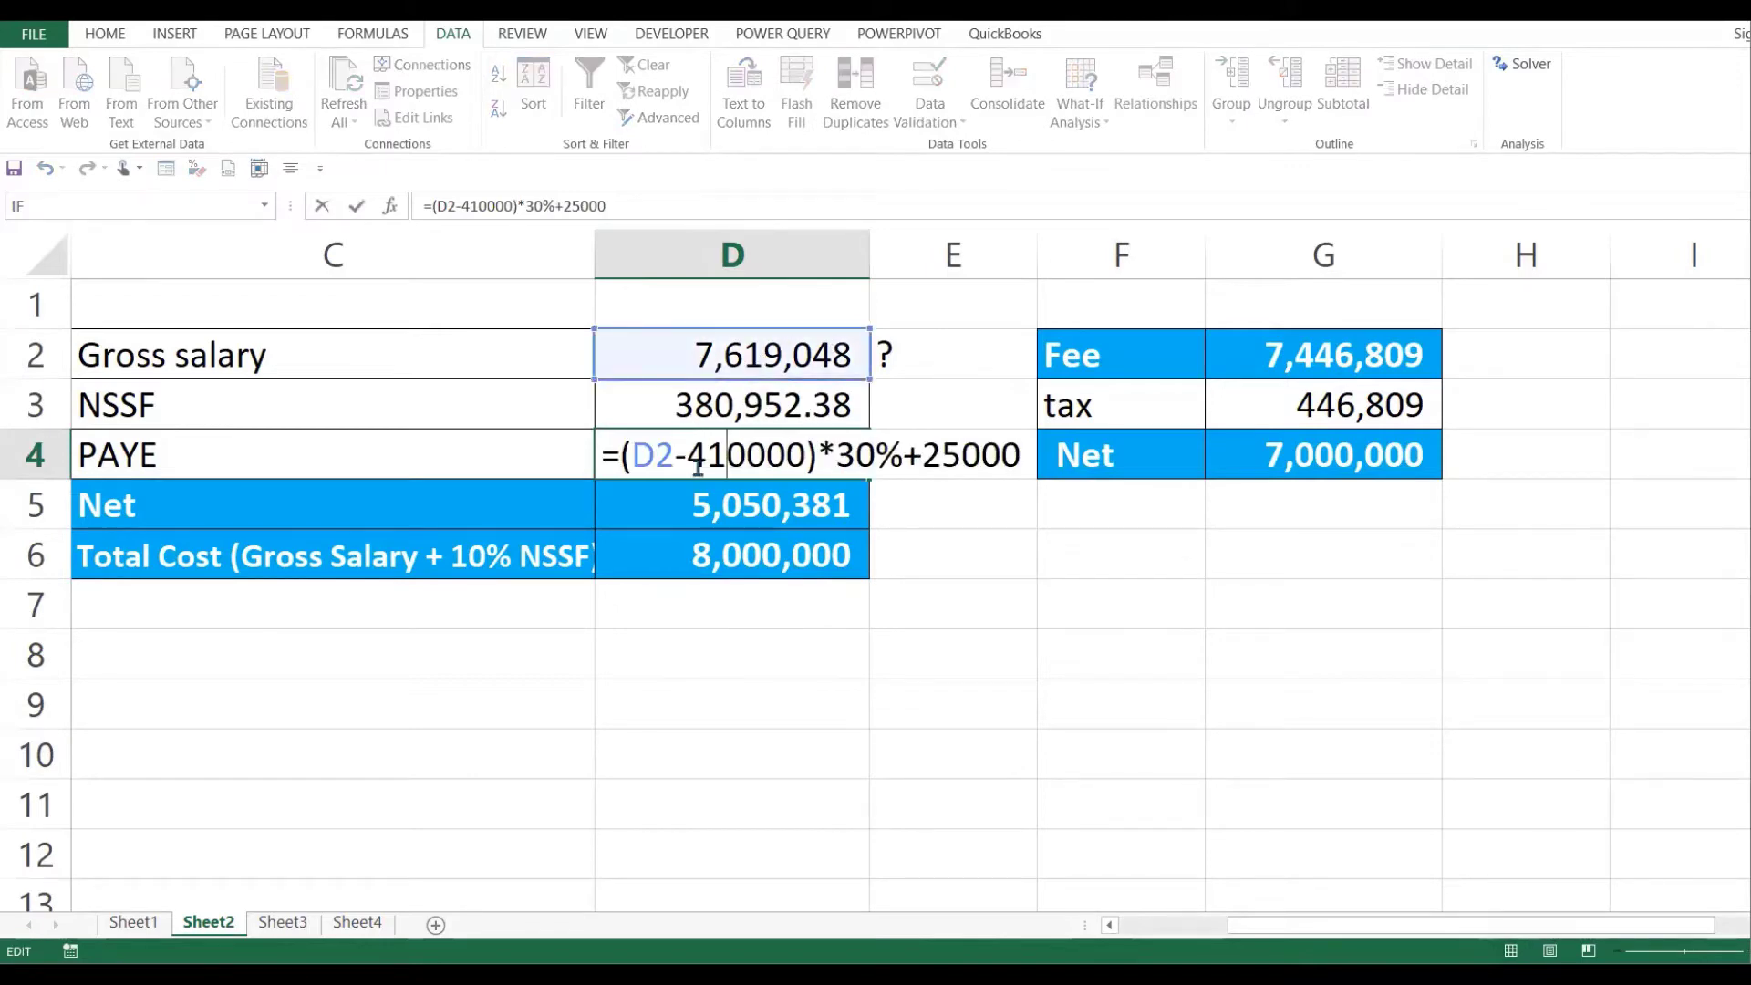
key(Return)
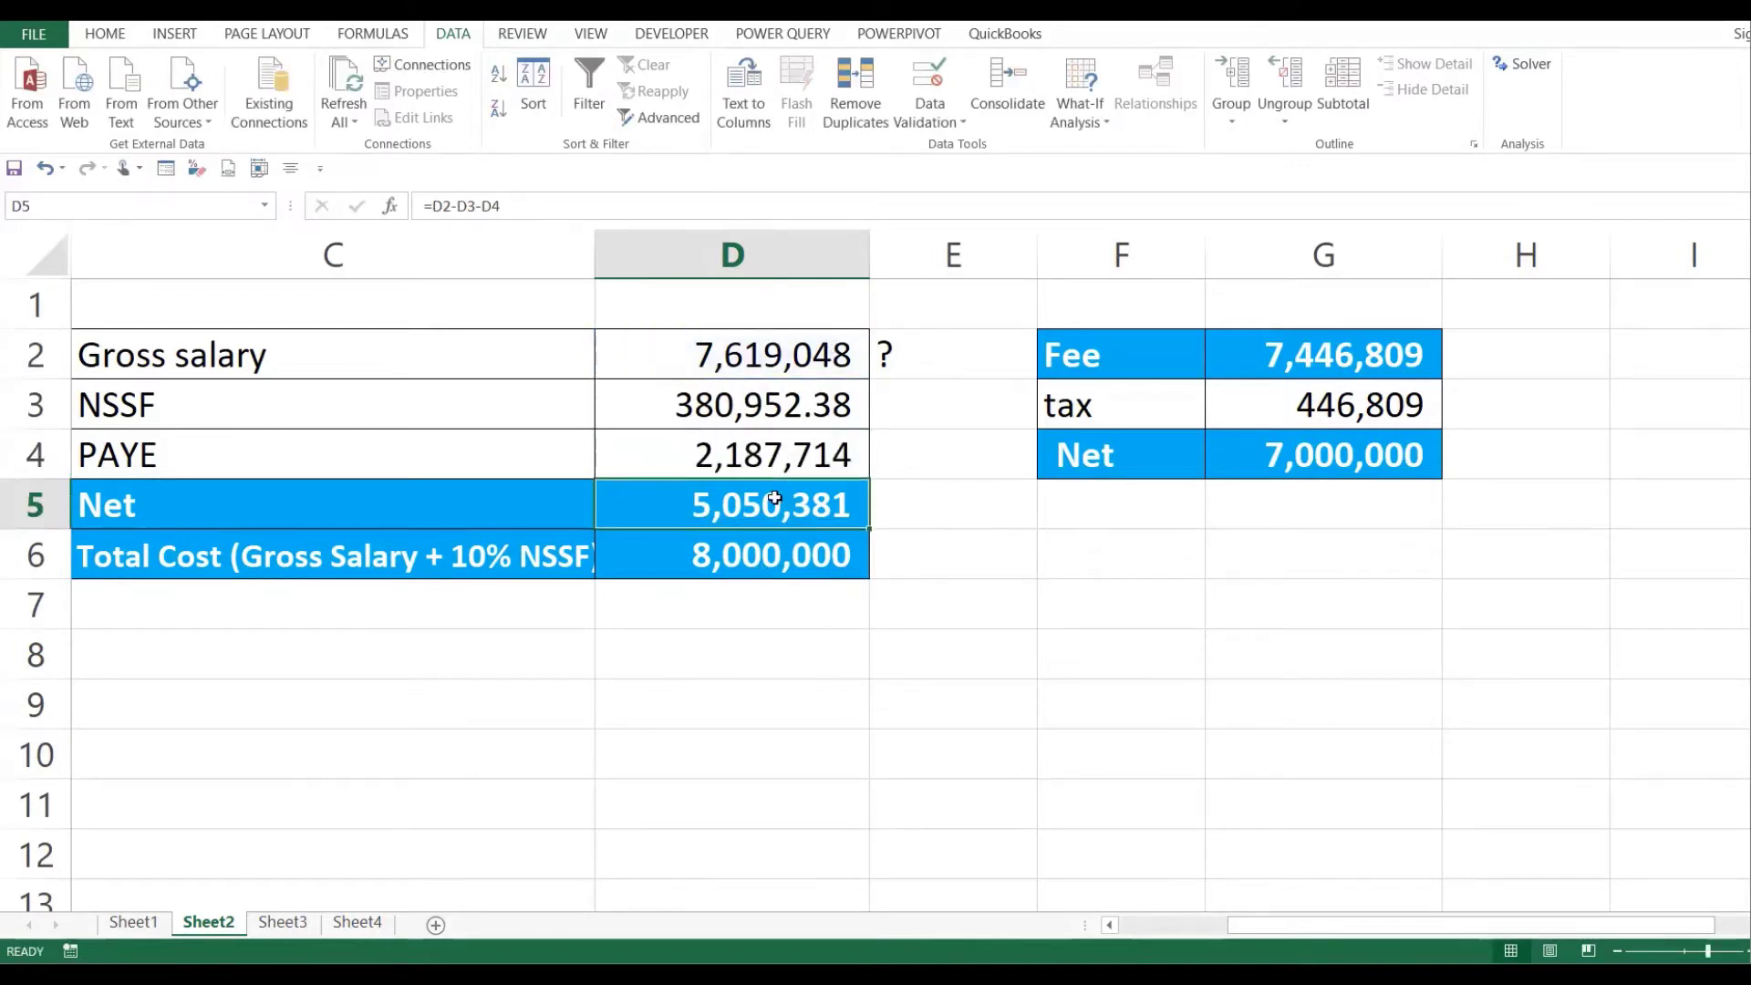
- Check the Total Cost label in C6 against the formula in D6
click(825, 551)
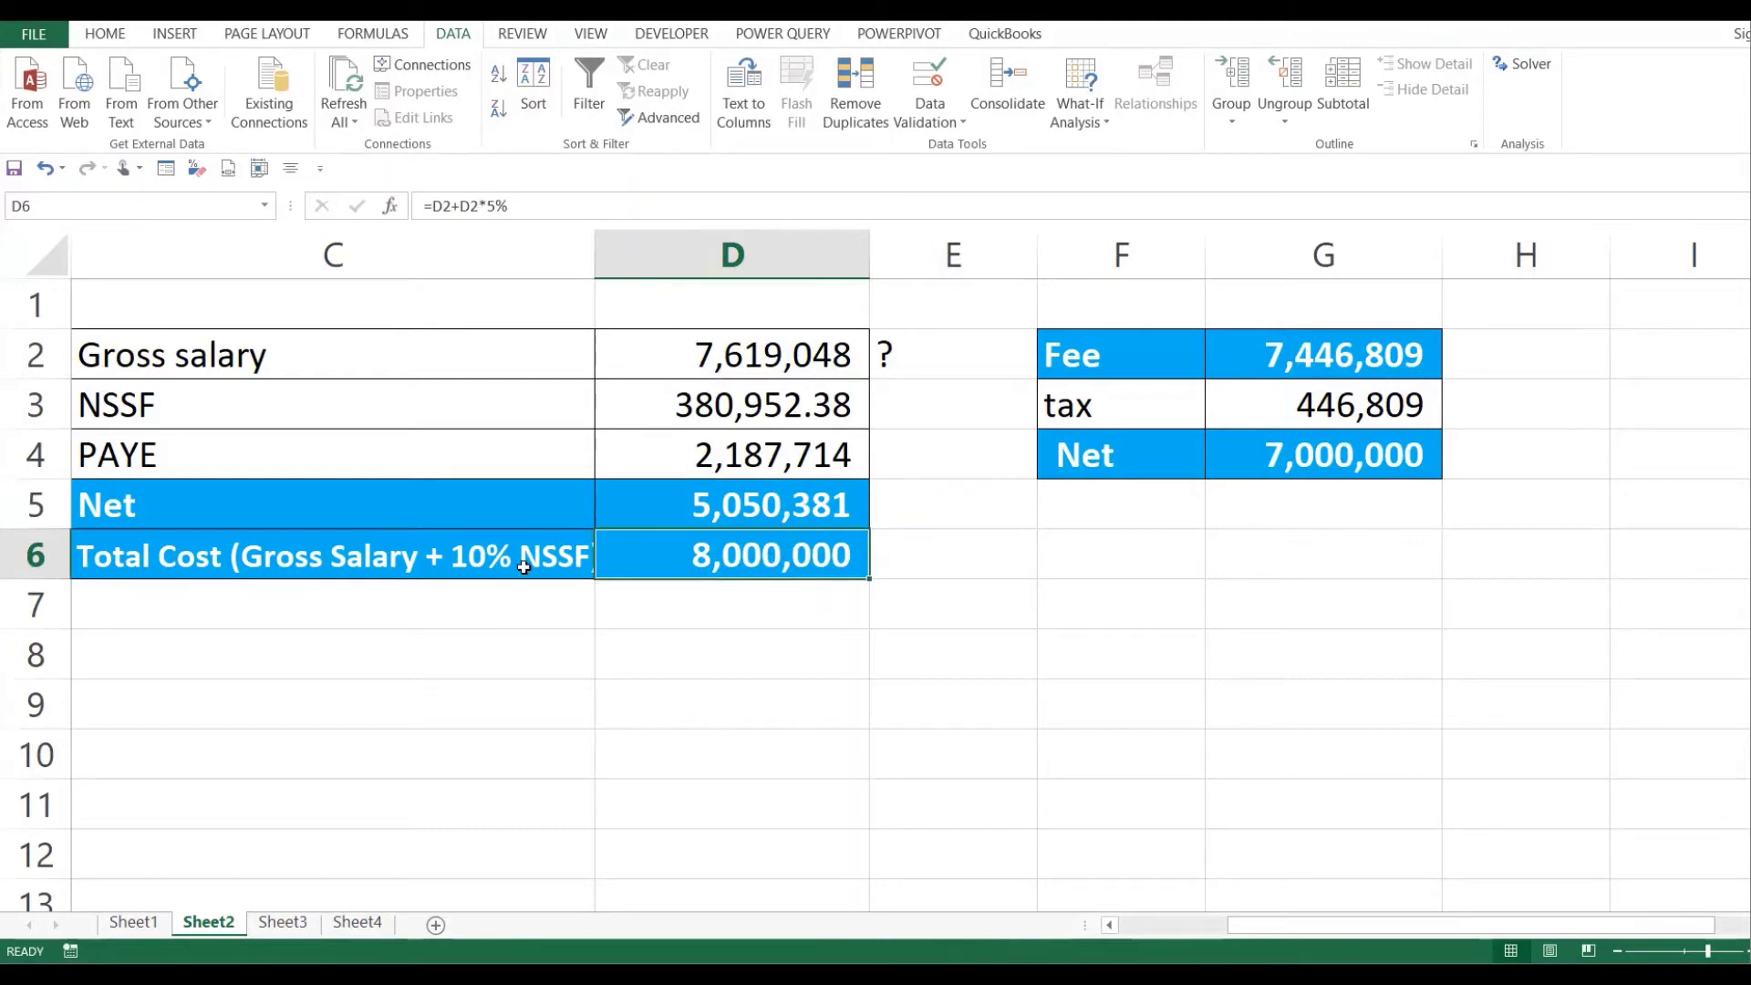
click(462, 566)
click(874, 588)
click(784, 553)
click(500, 566)
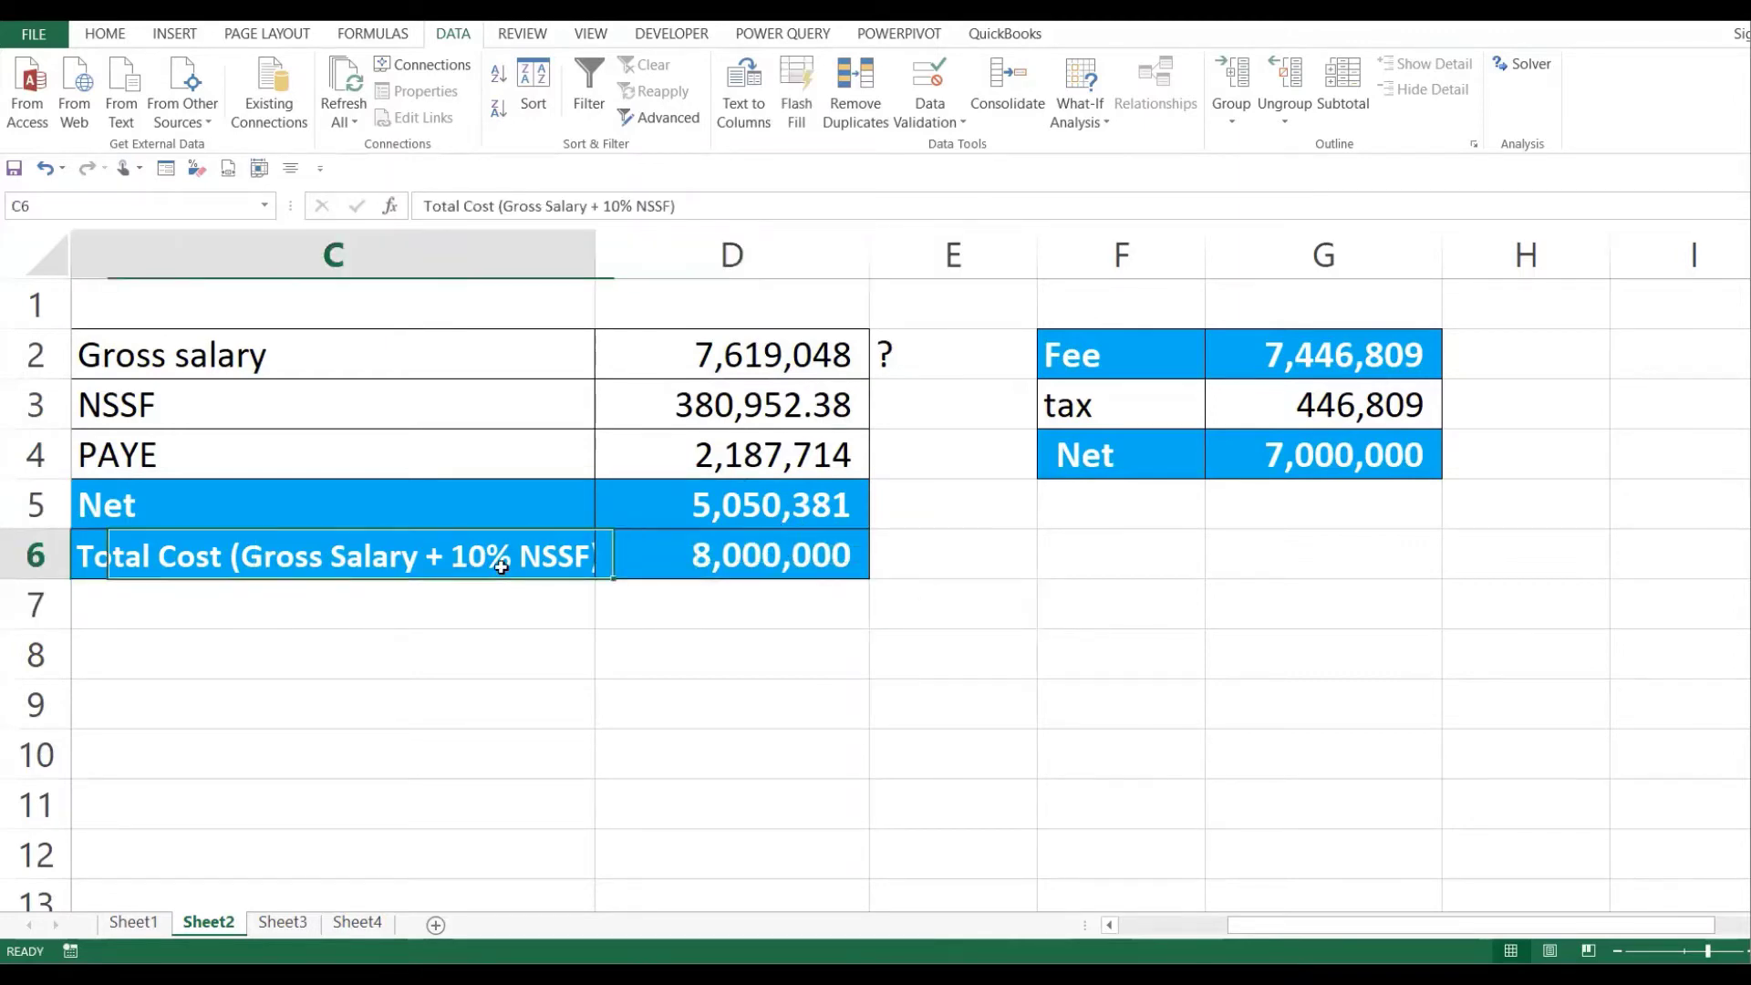
click(762, 550)
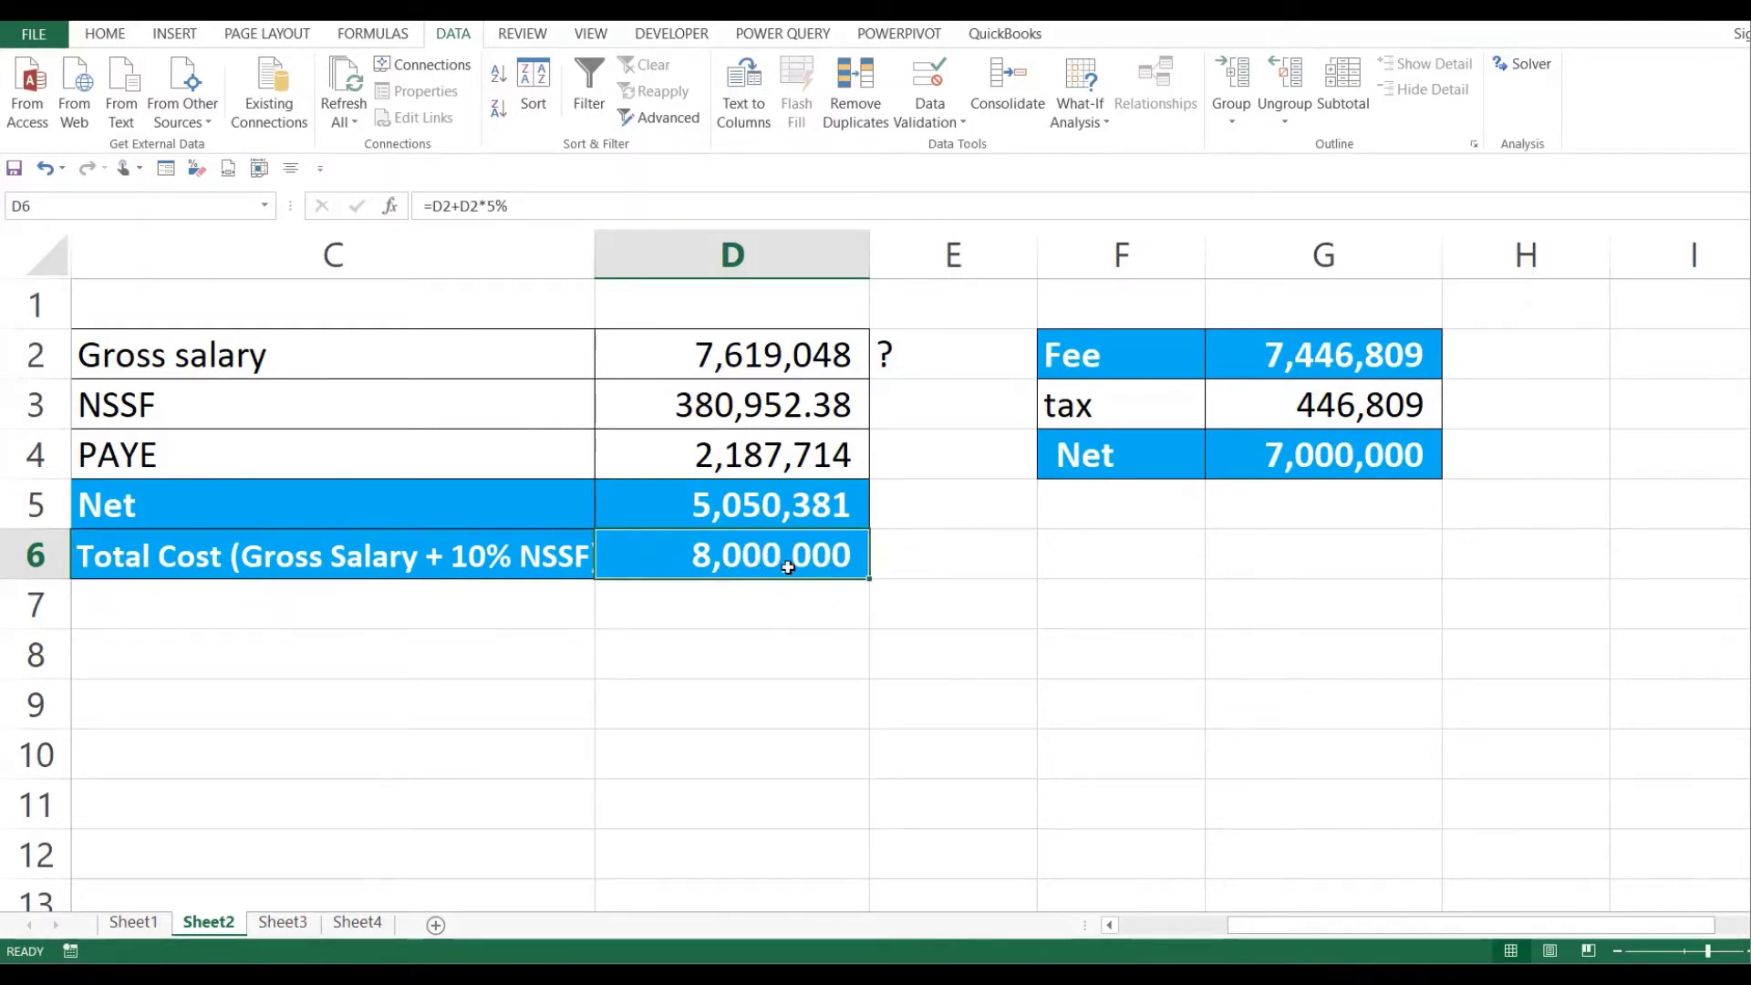
- Enter 9000000 in E6 beside the Total Cost value as the target amount
click(896, 560)
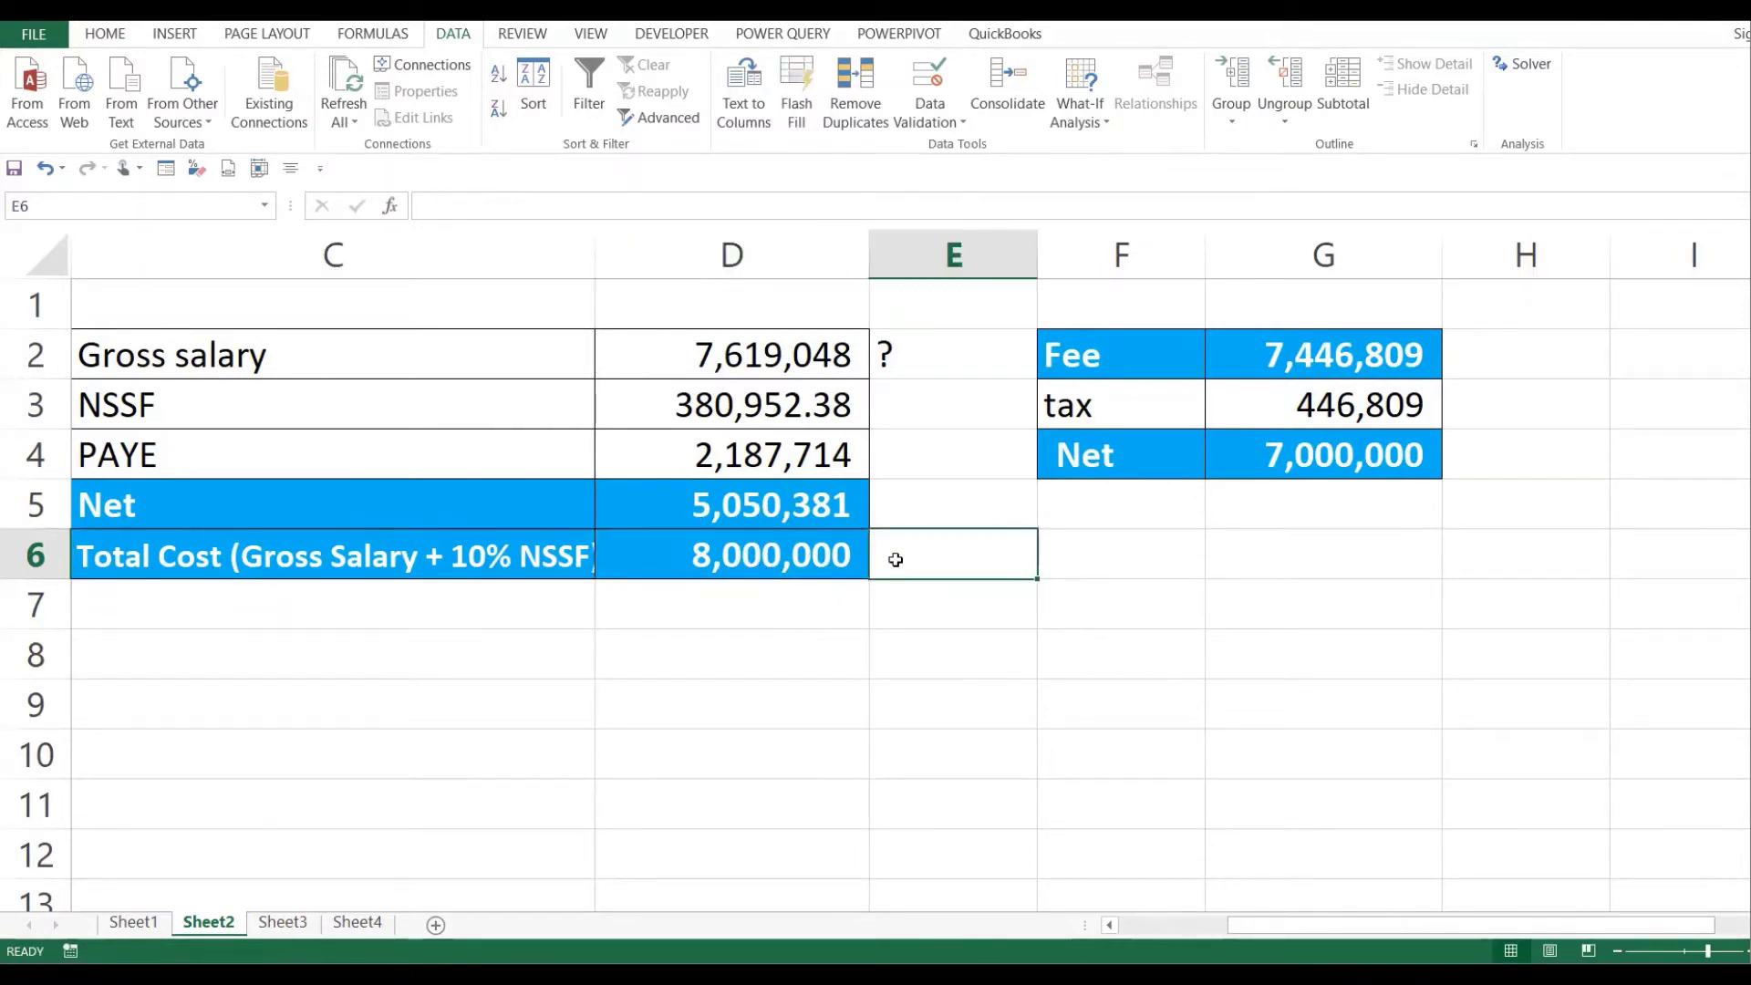
text(9000)
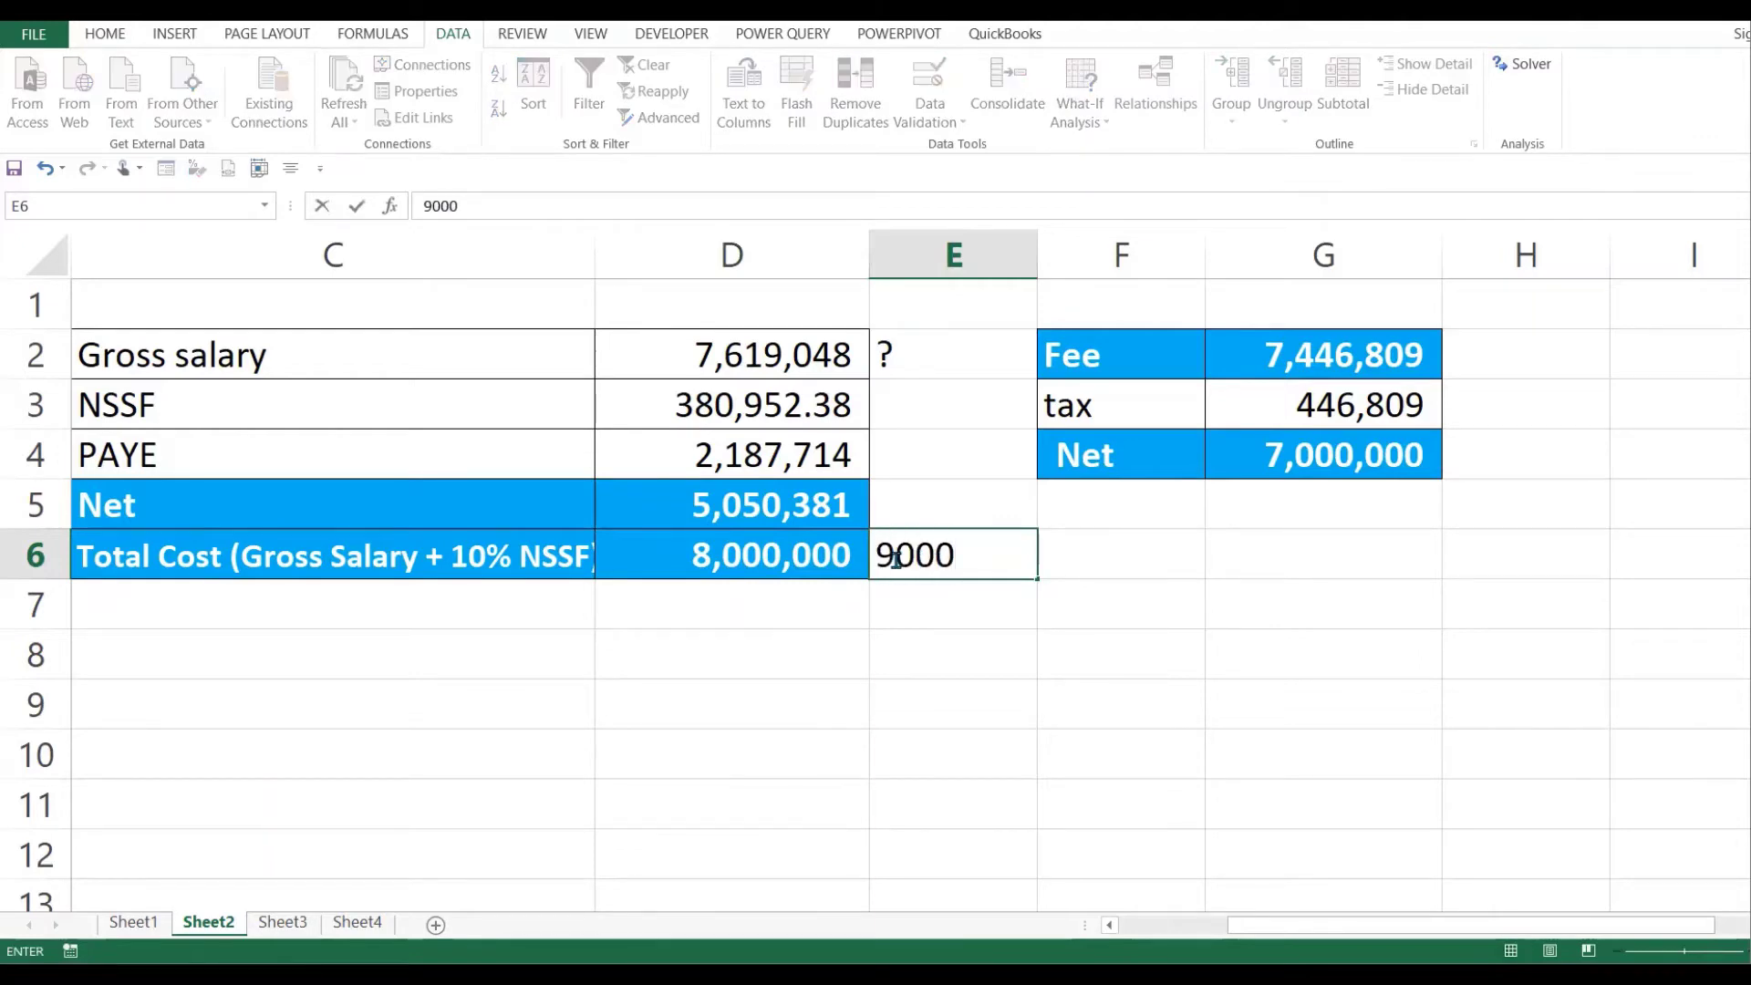
text(000)
key(Return)
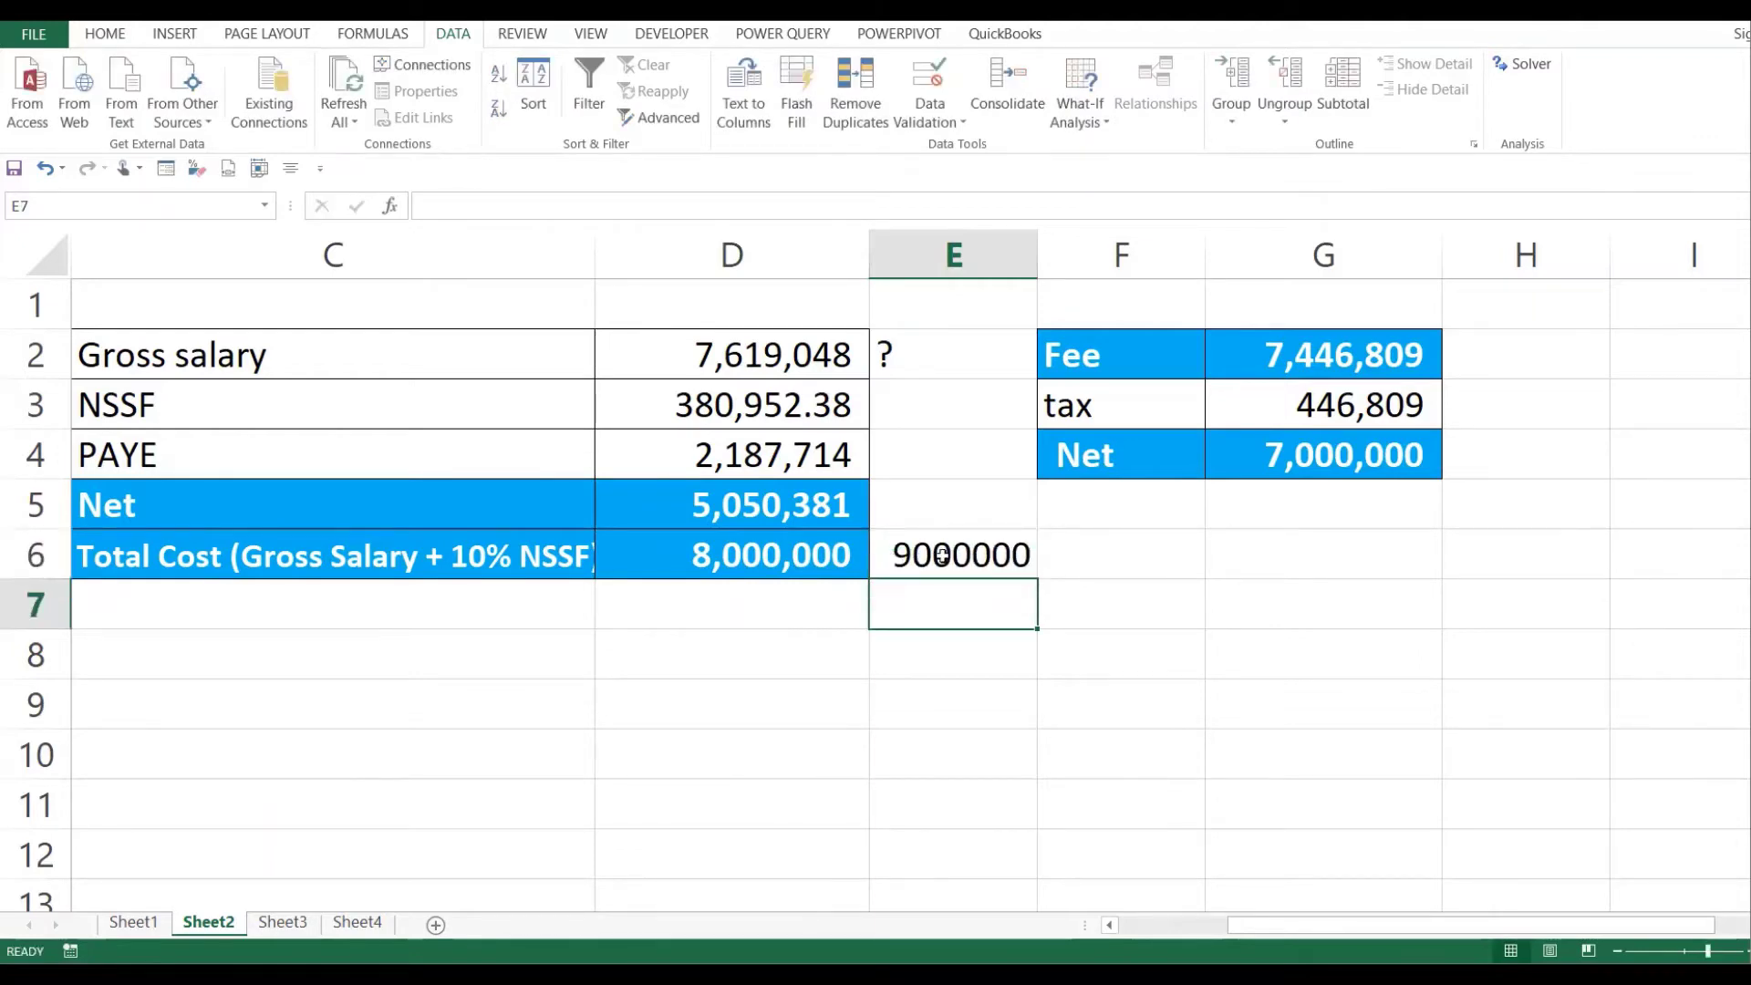
- Format the target amount in E6 with the comma number style and no decimal places
click(942, 554)
click(921, 354)
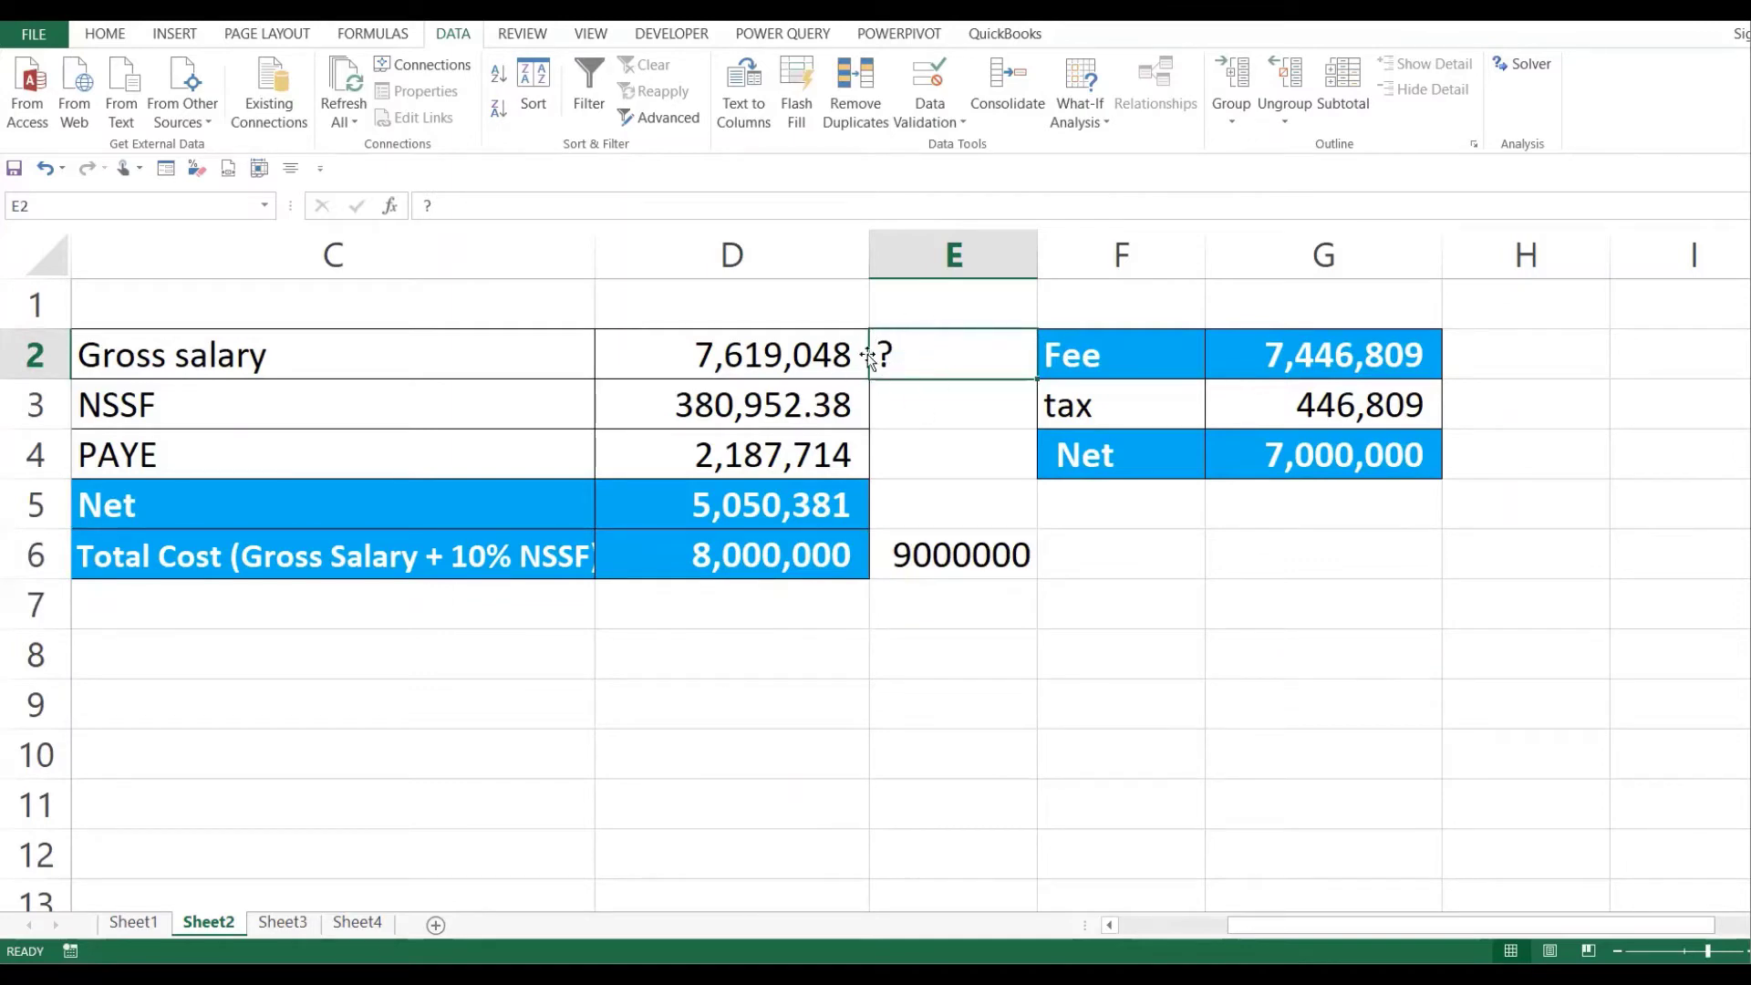
click(743, 354)
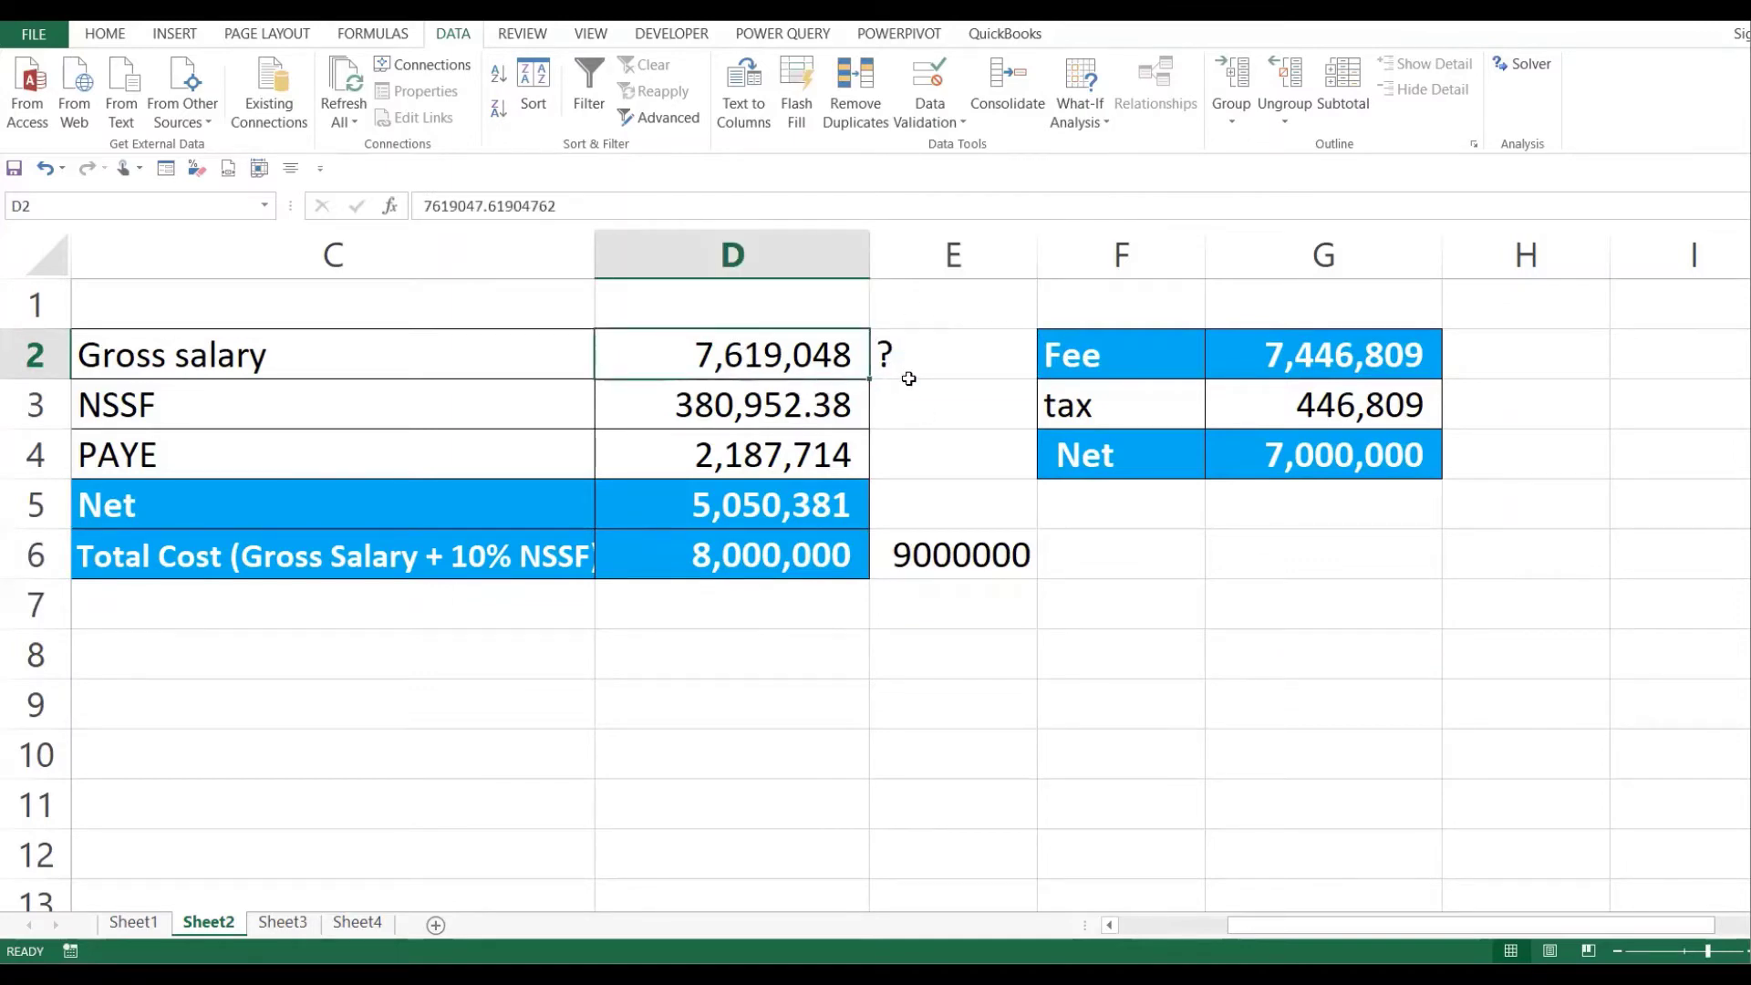
click(815, 558)
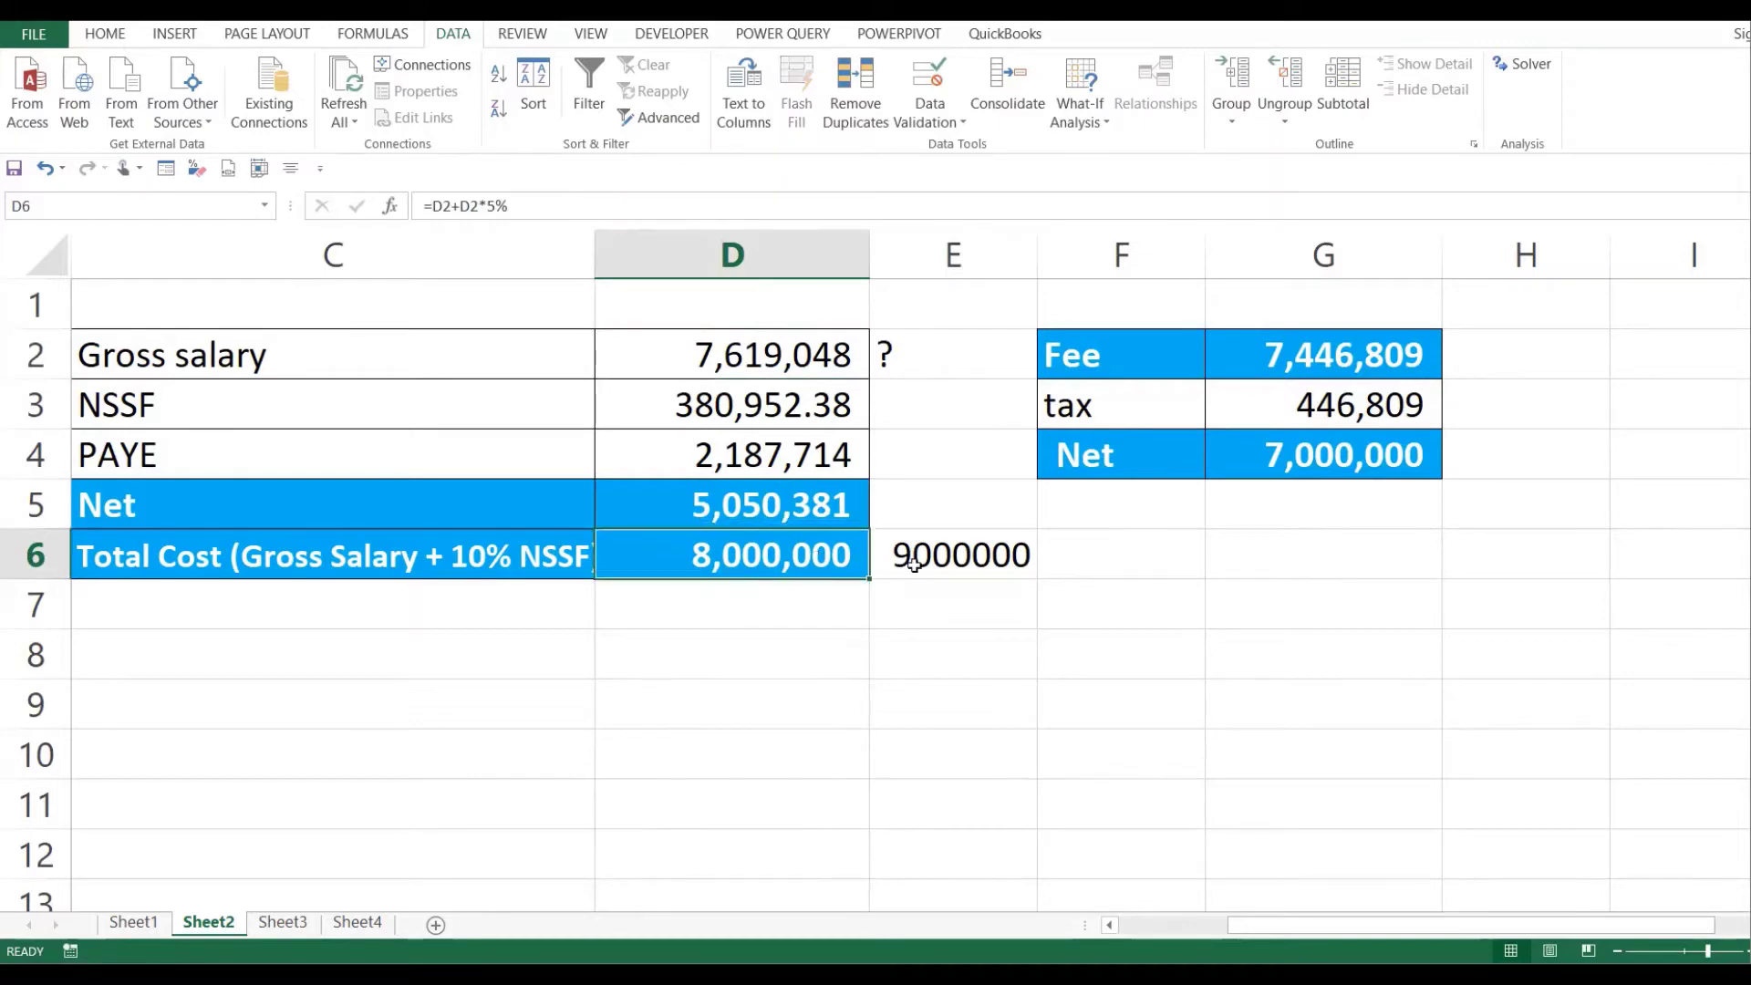
click(914, 563)
click(105, 33)
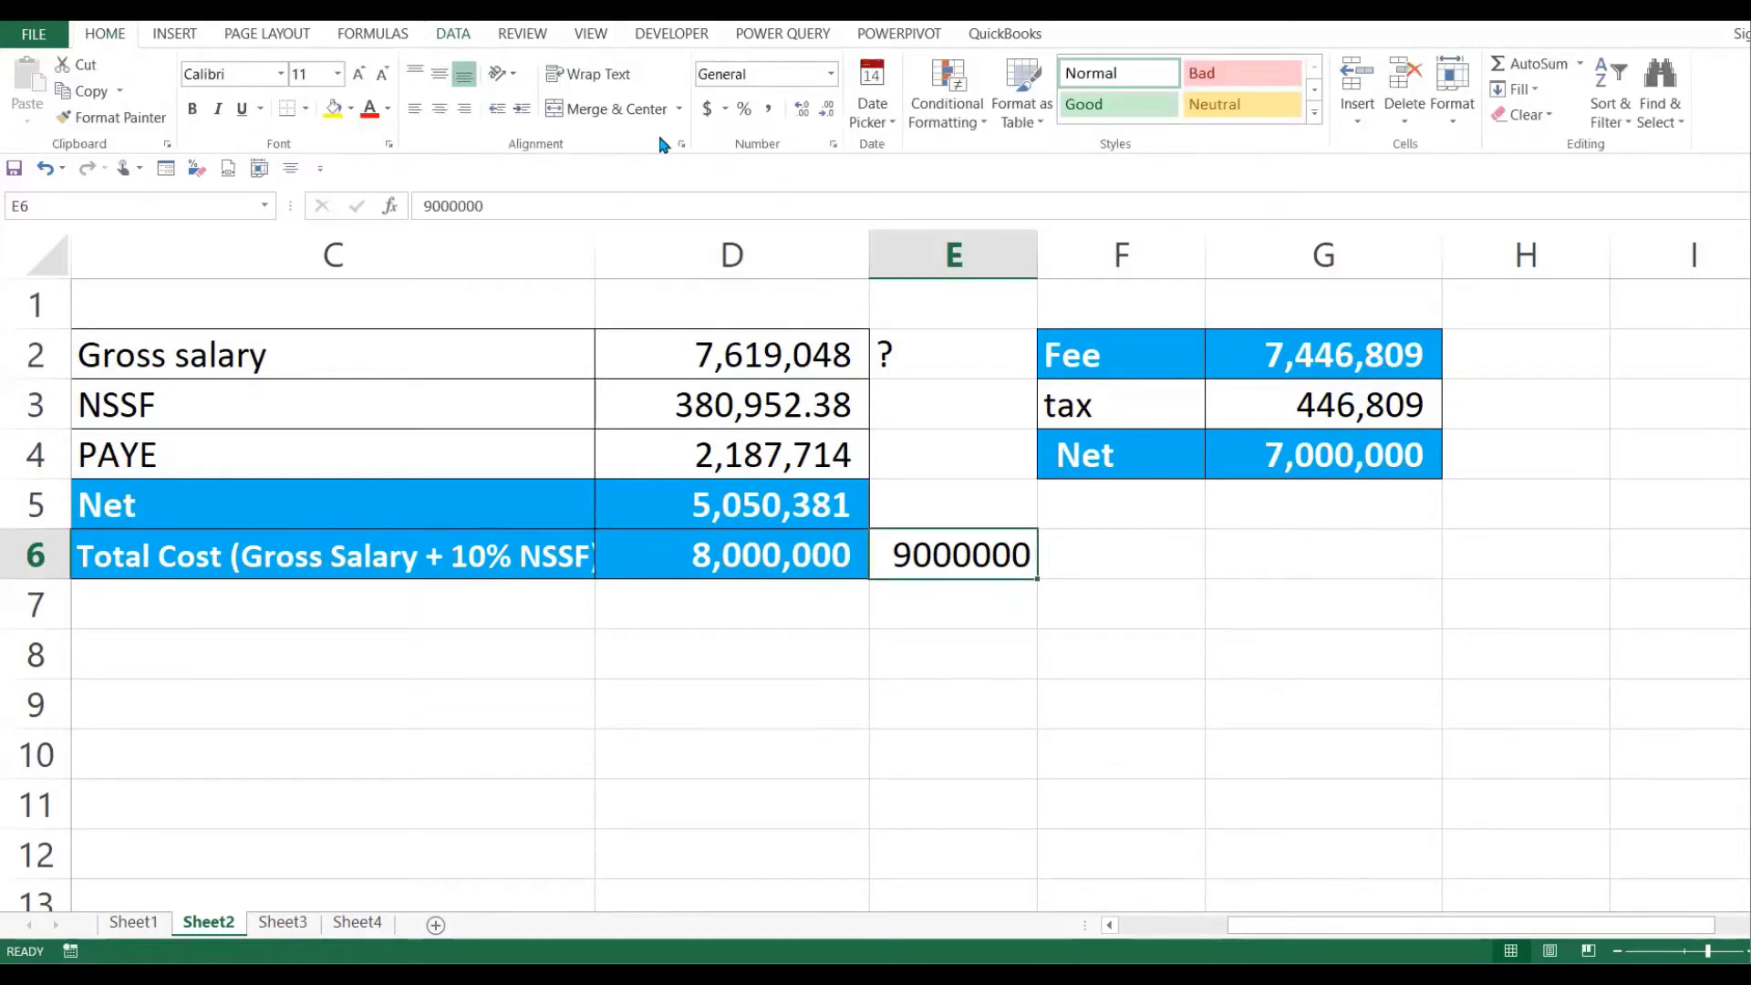
click(768, 109)
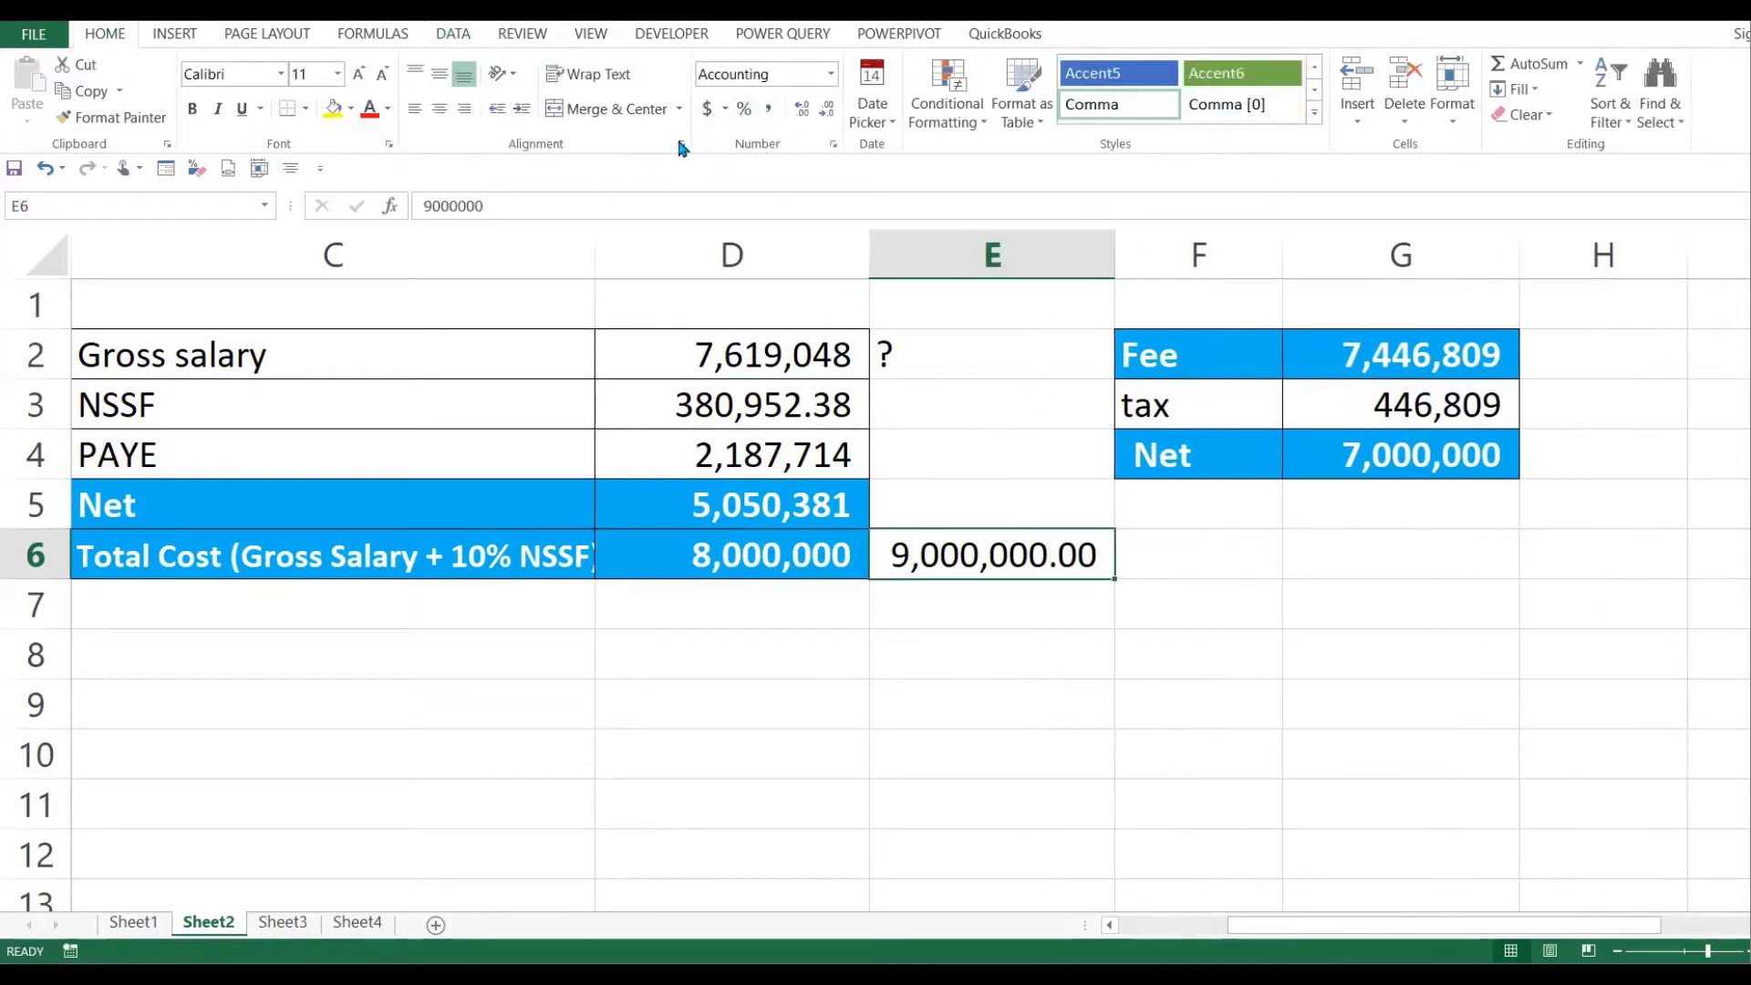
click(826, 109)
click(827, 109)
- Start a Goal Seek and choose the Total Cost cell D6 as the cell to set
click(826, 548)
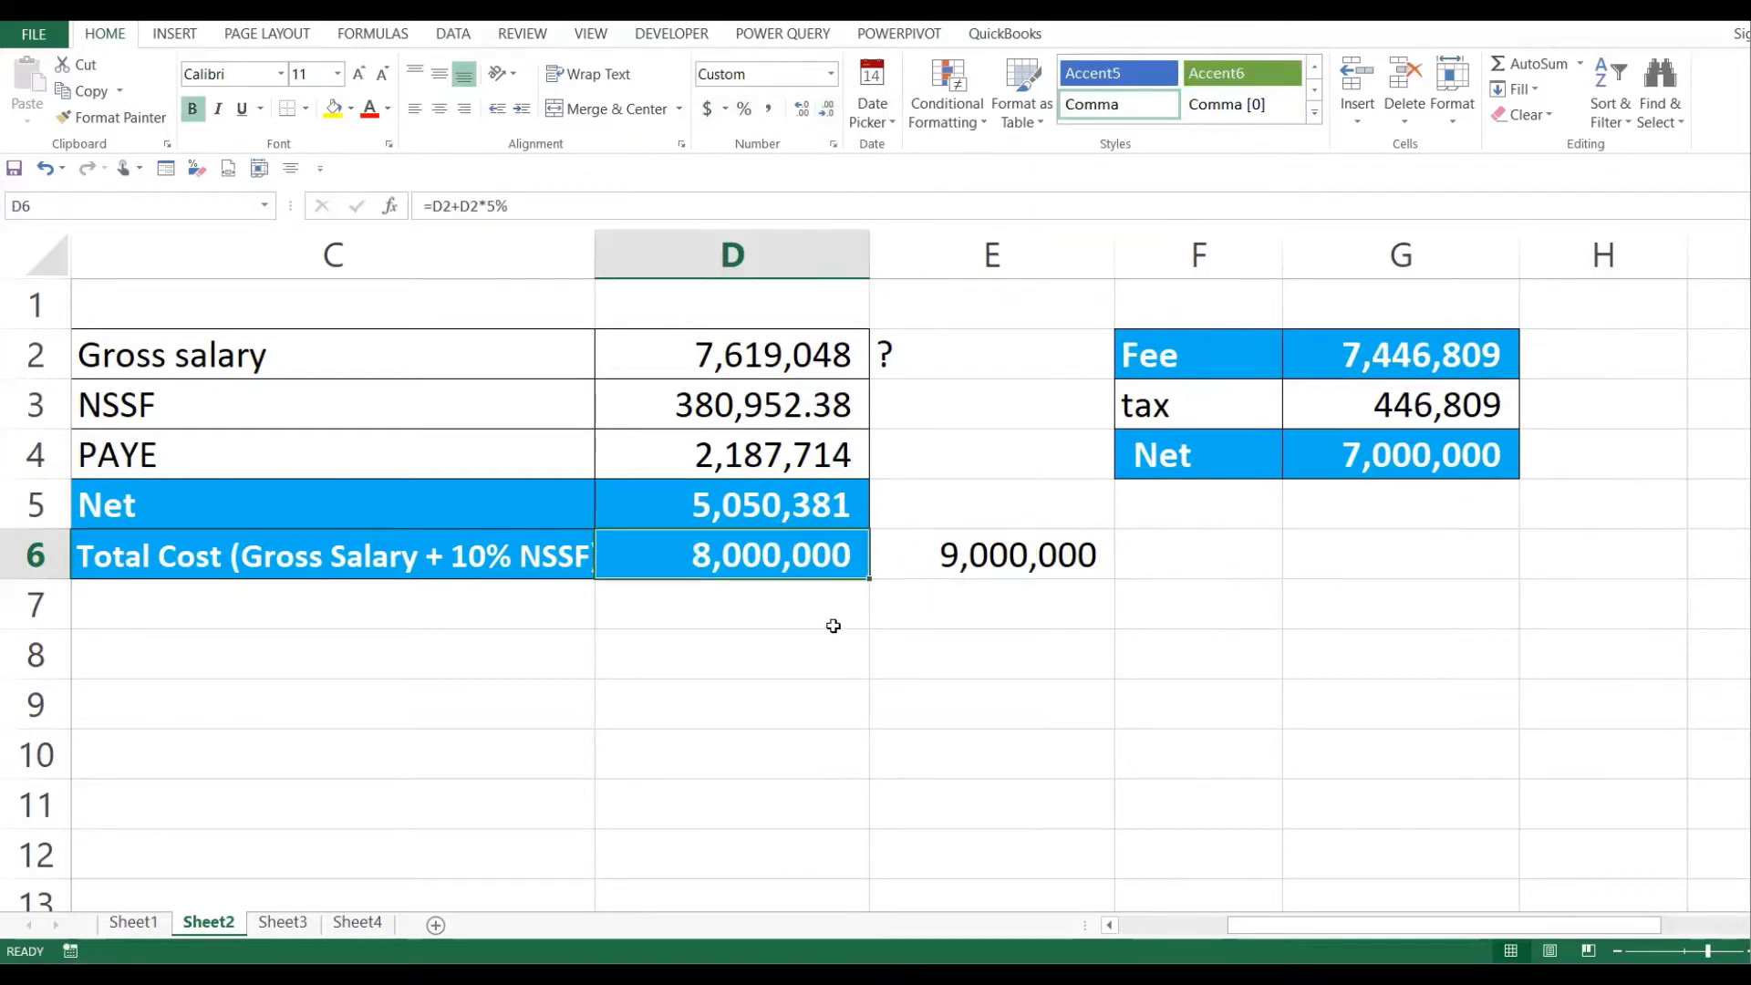
click(829, 611)
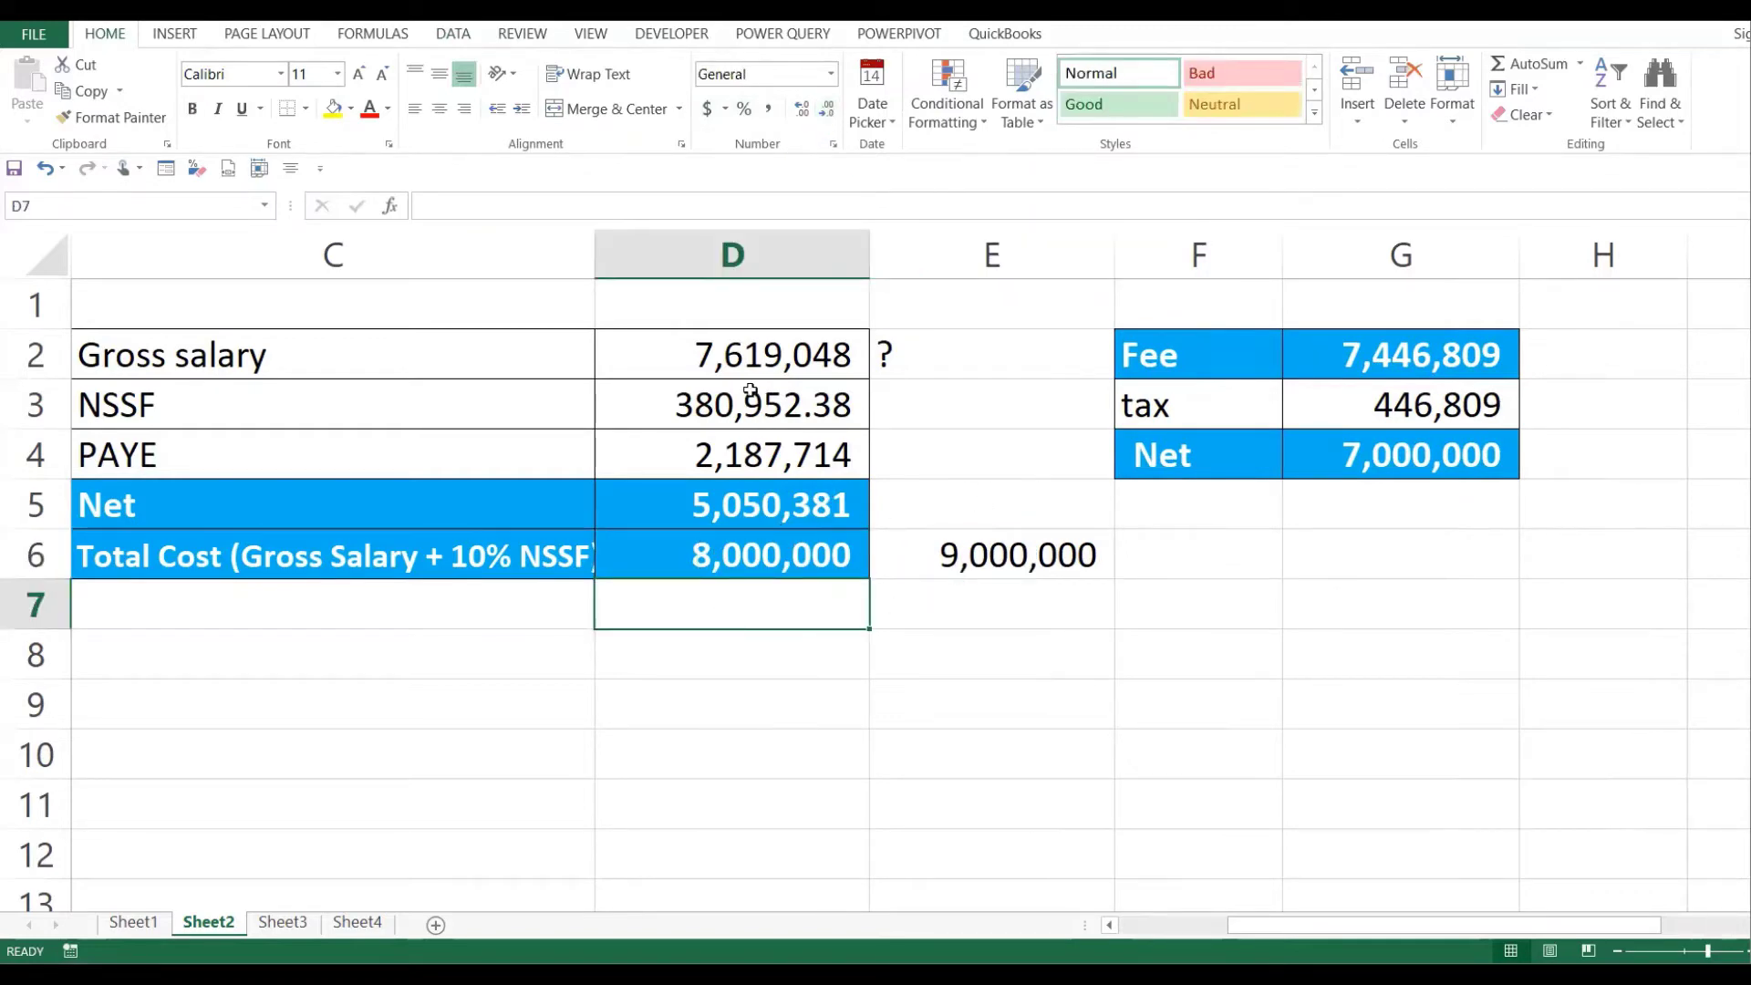
click(456, 44)
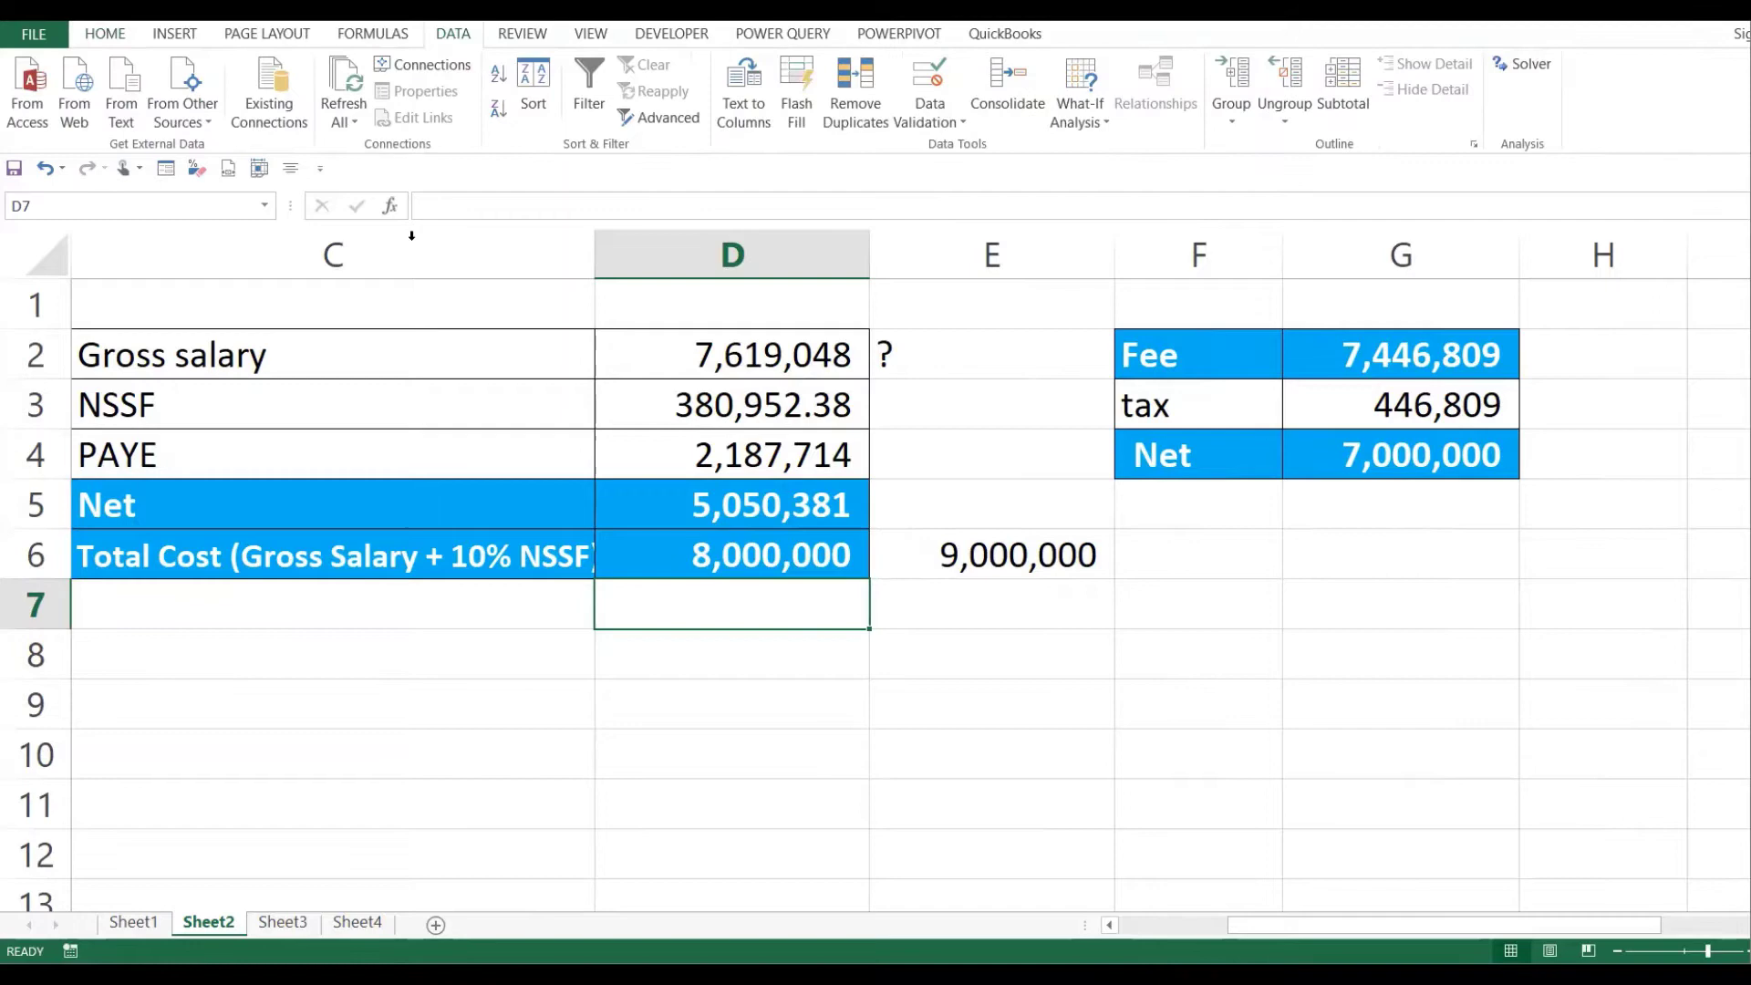
click(1077, 122)
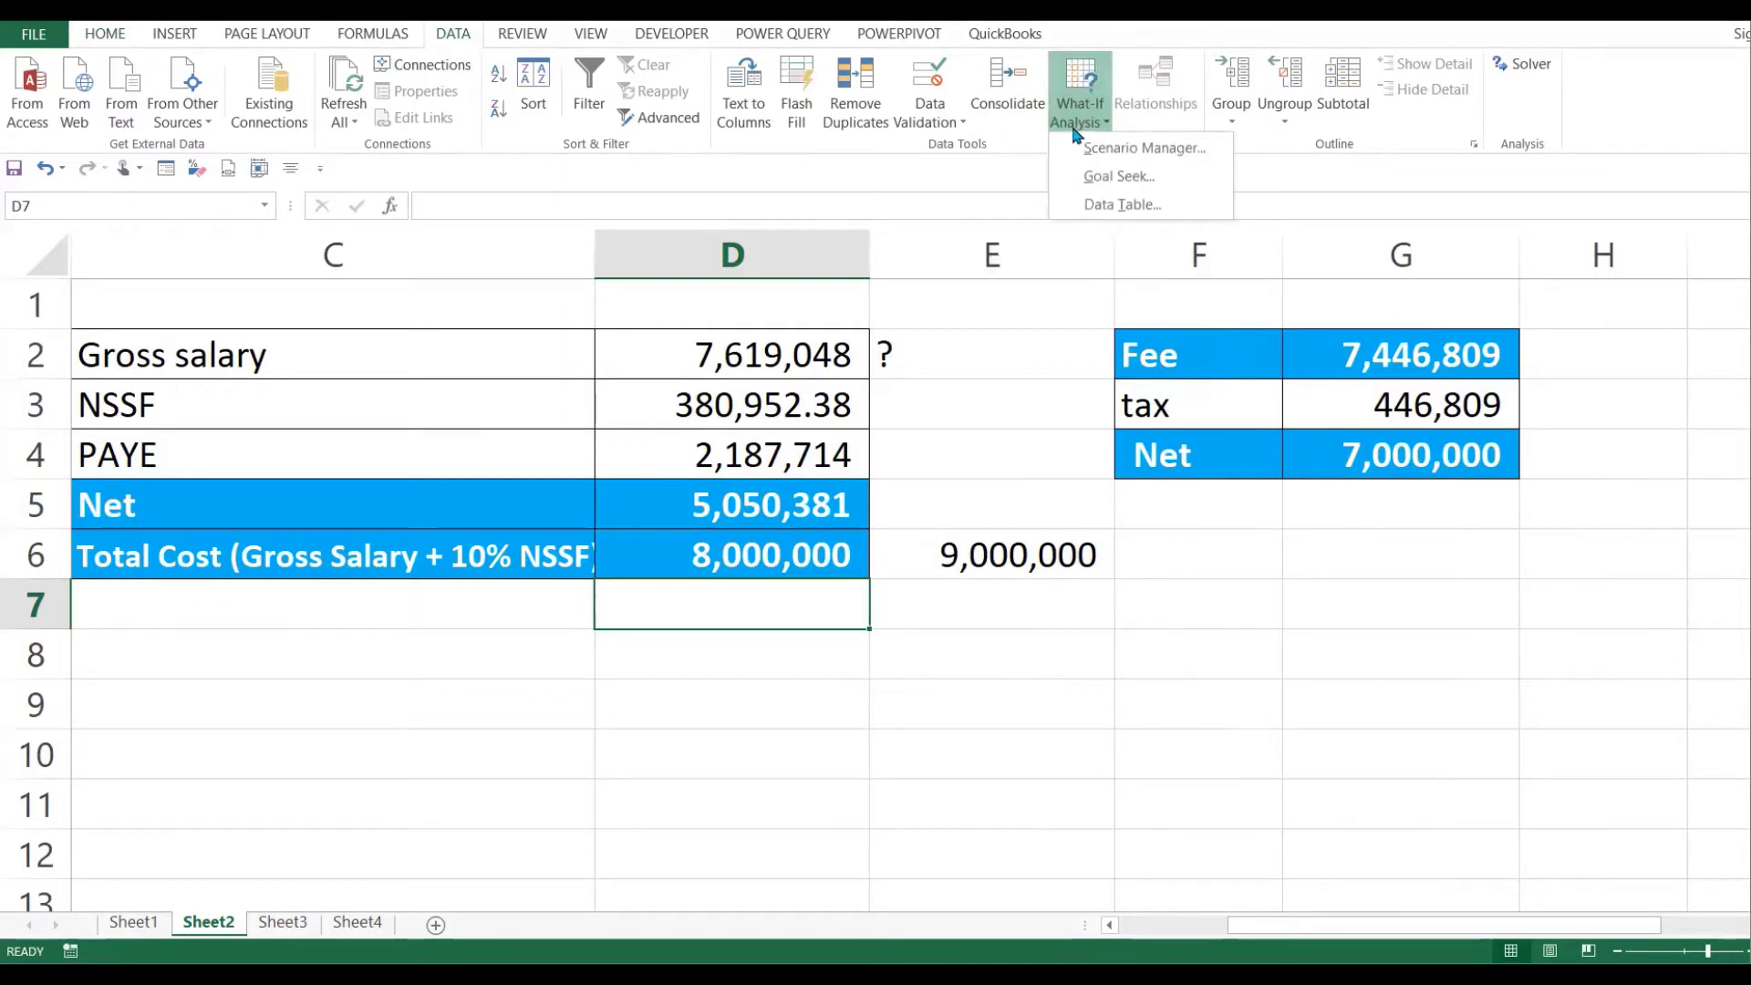
click(1122, 176)
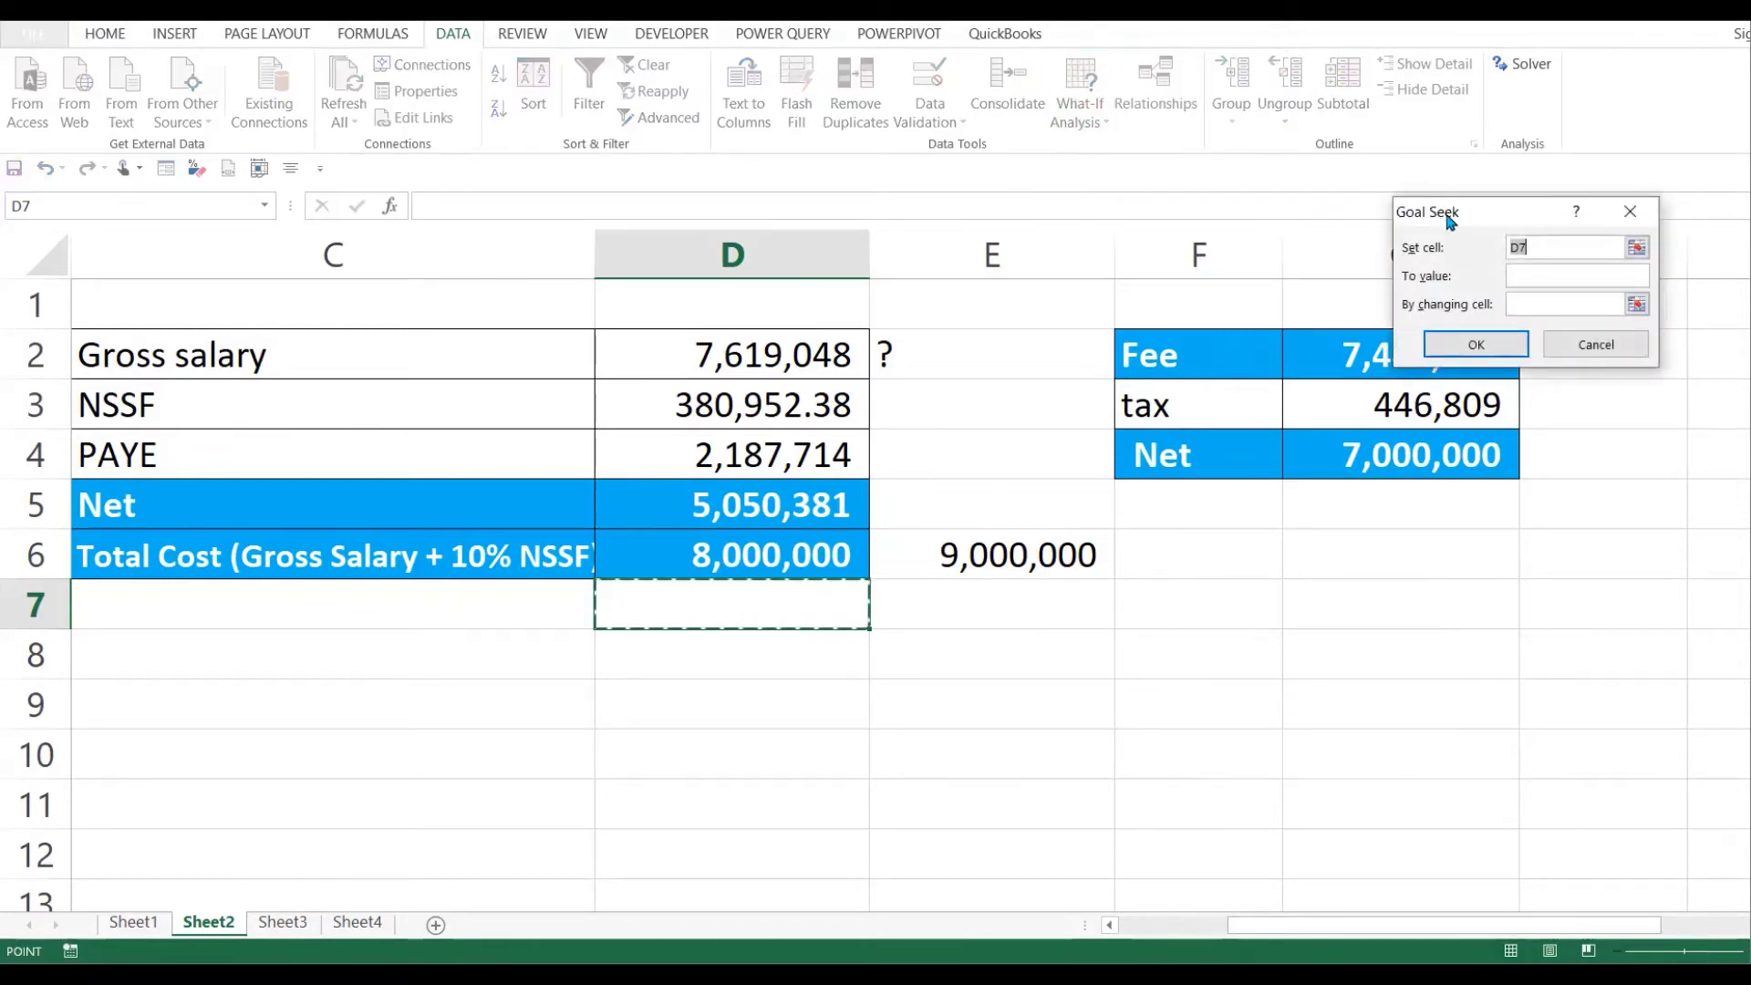
drag(1450, 222, 880, 215)
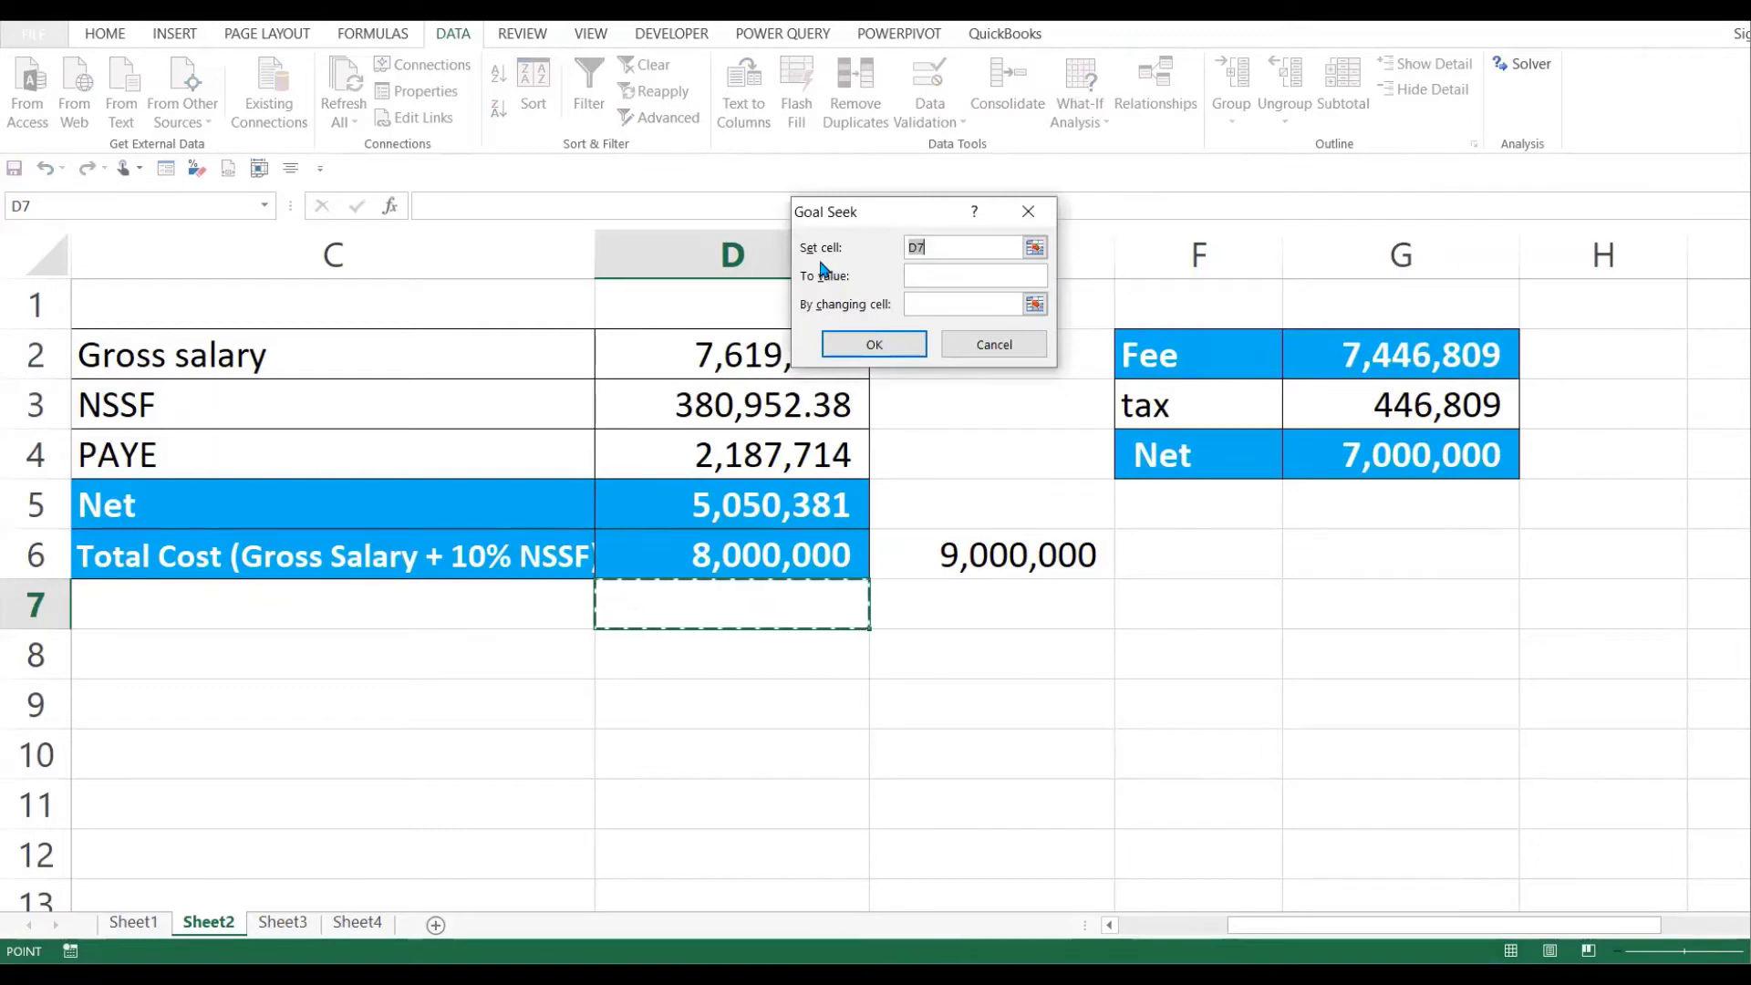
click(973, 254)
click(961, 246)
click(939, 250)
key(BackSpace)
key(BackSpace)
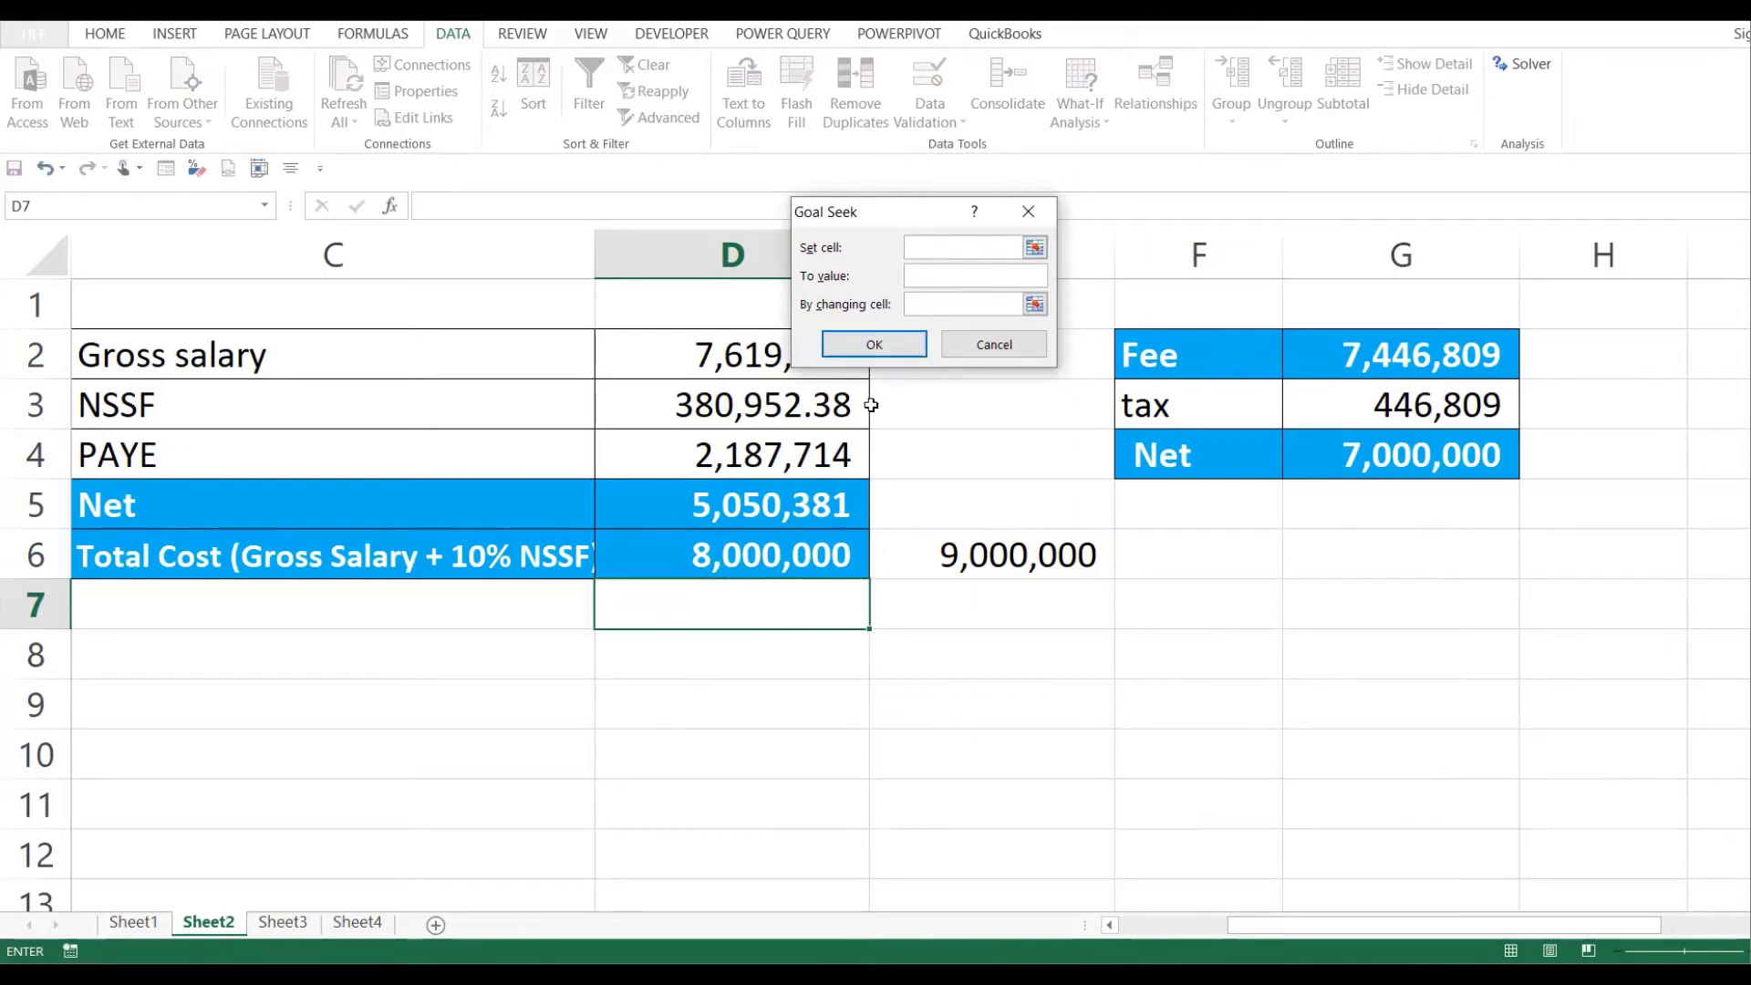
click(754, 547)
- Set the Goal Seek target to 9000000 by changing the Gross salary cell D2, run it and accept the solution
click(937, 247)
drag(929, 224, 1041, 234)
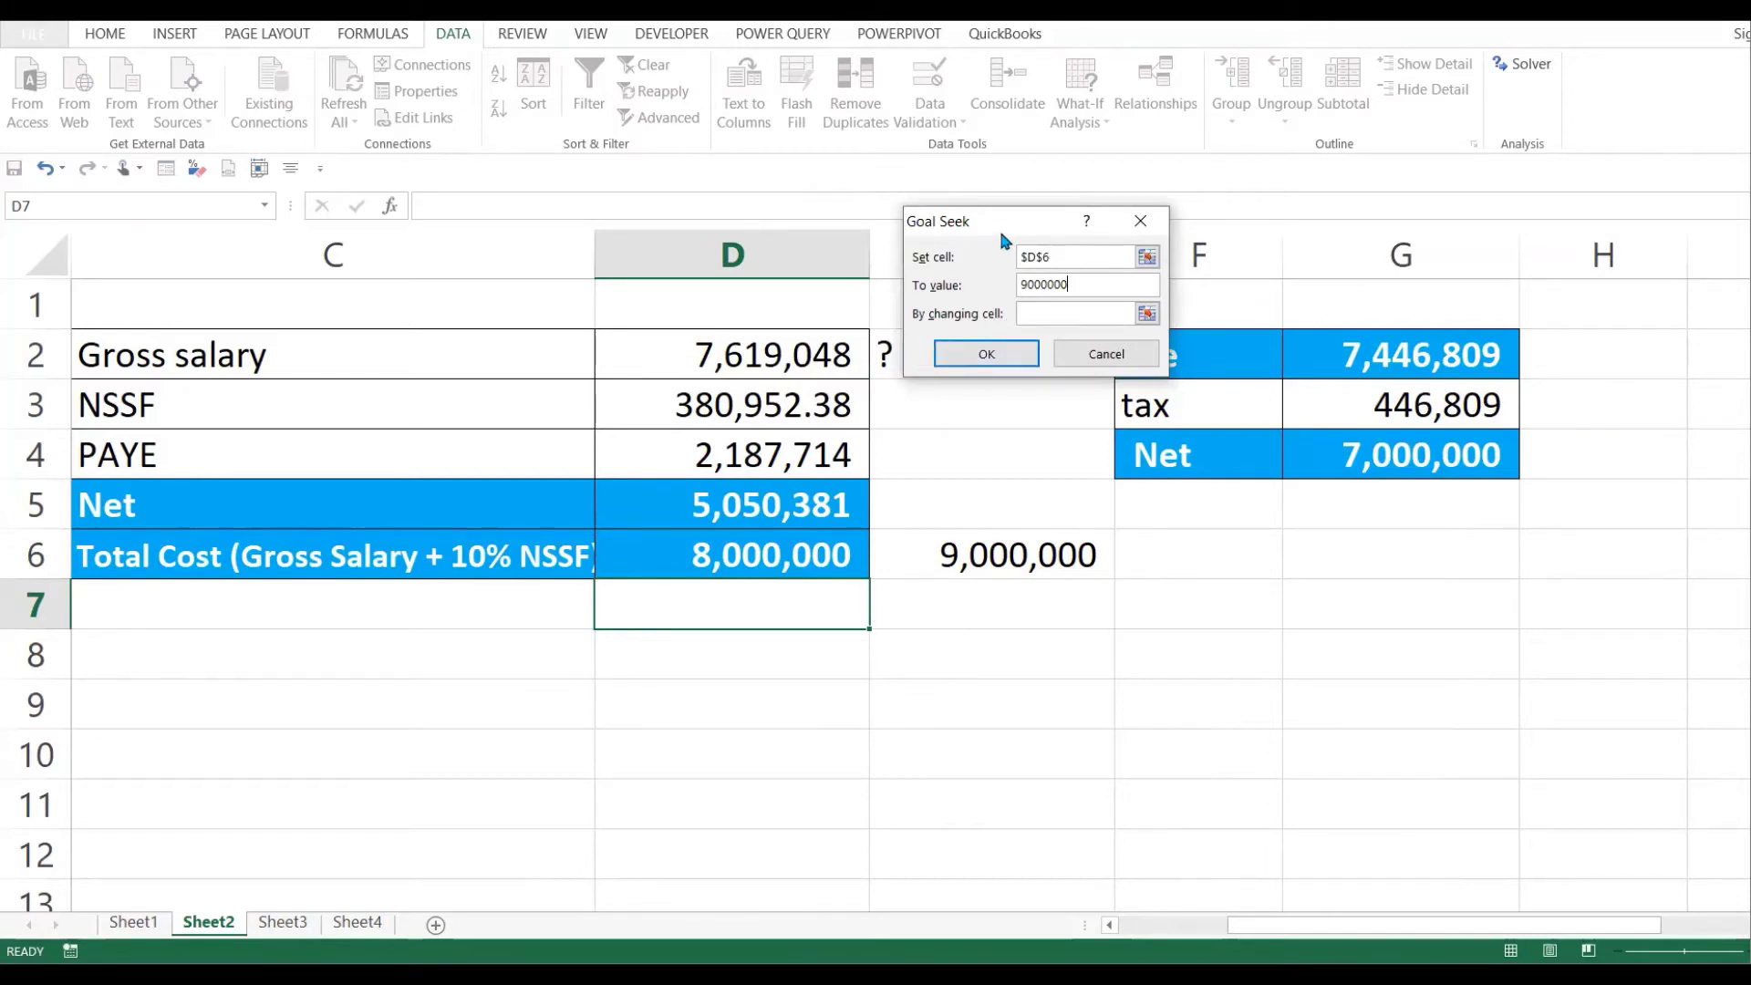
drag(1009, 215, 1100, 200)
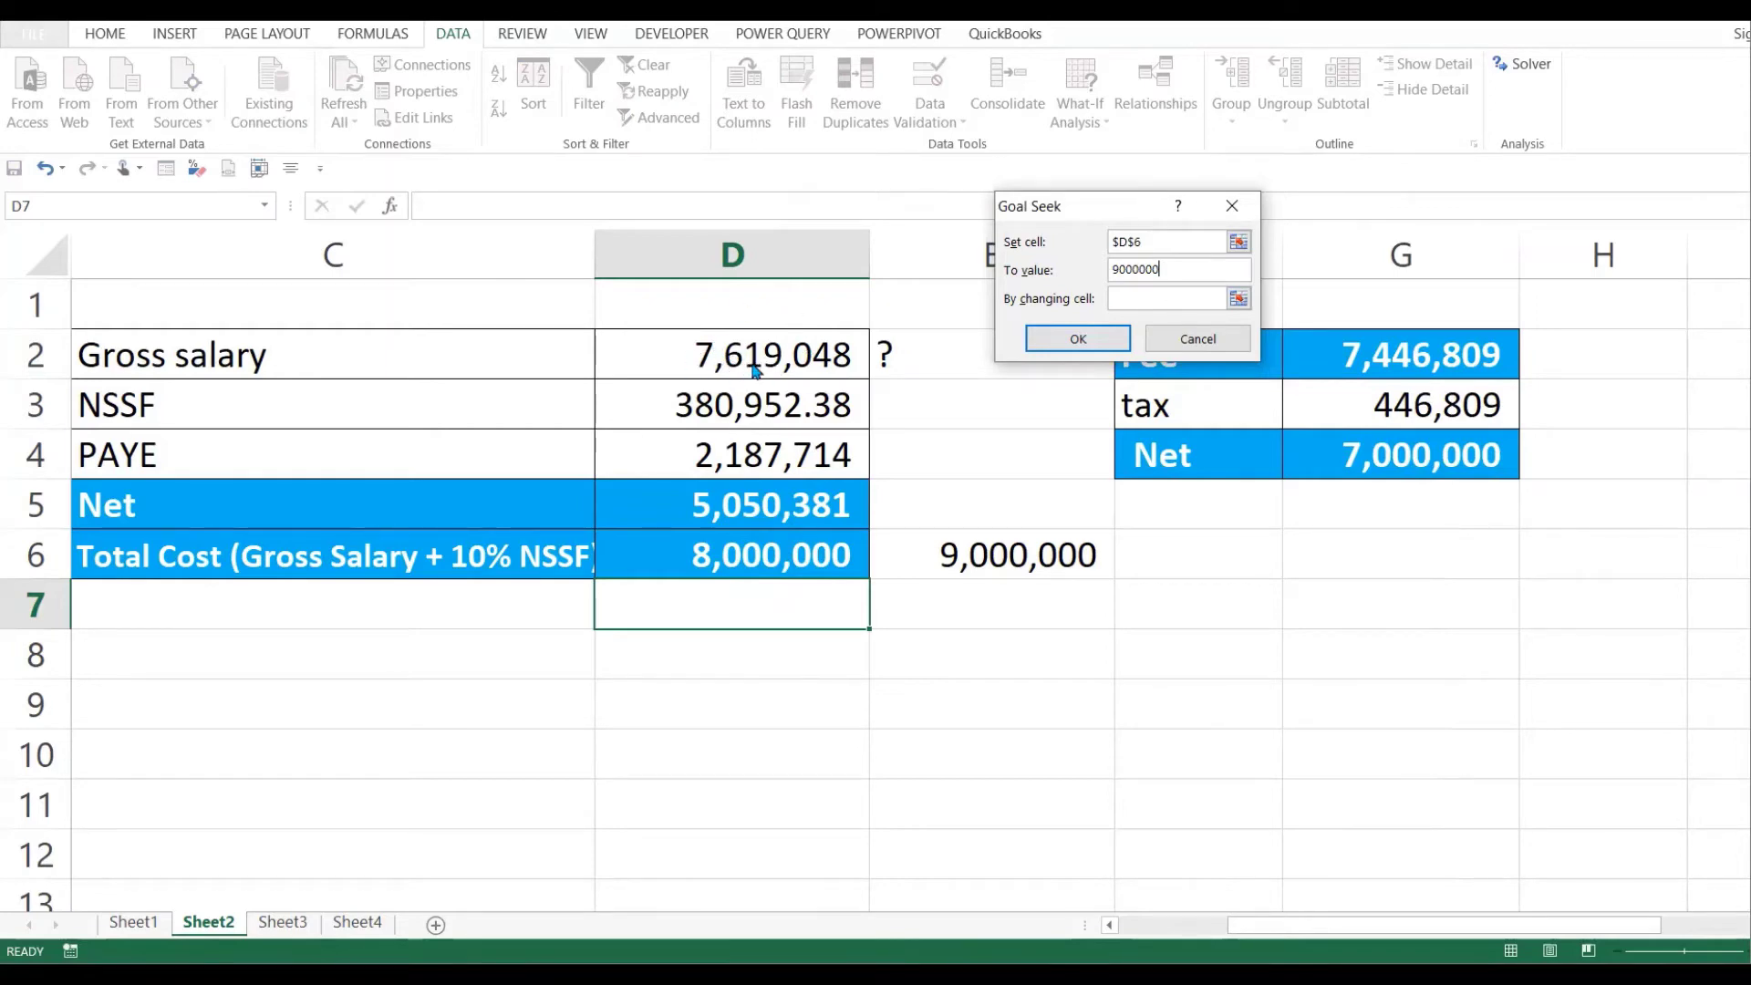
click(1131, 298)
click(790, 343)
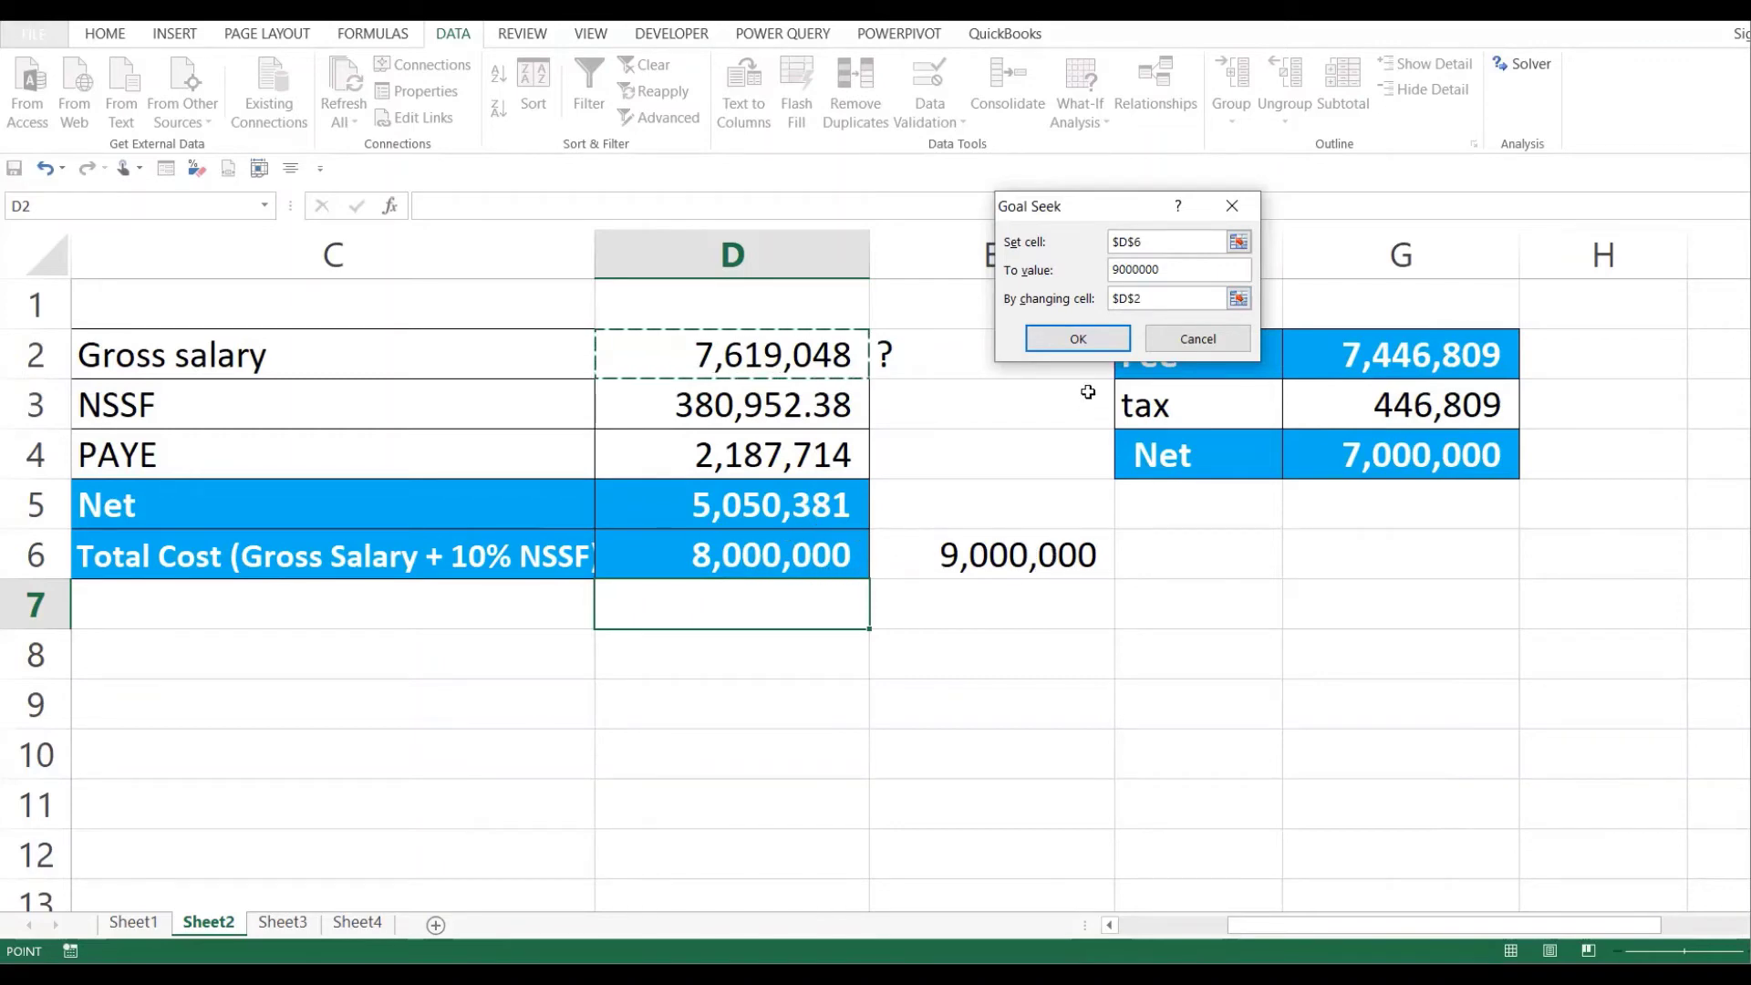
click(1079, 339)
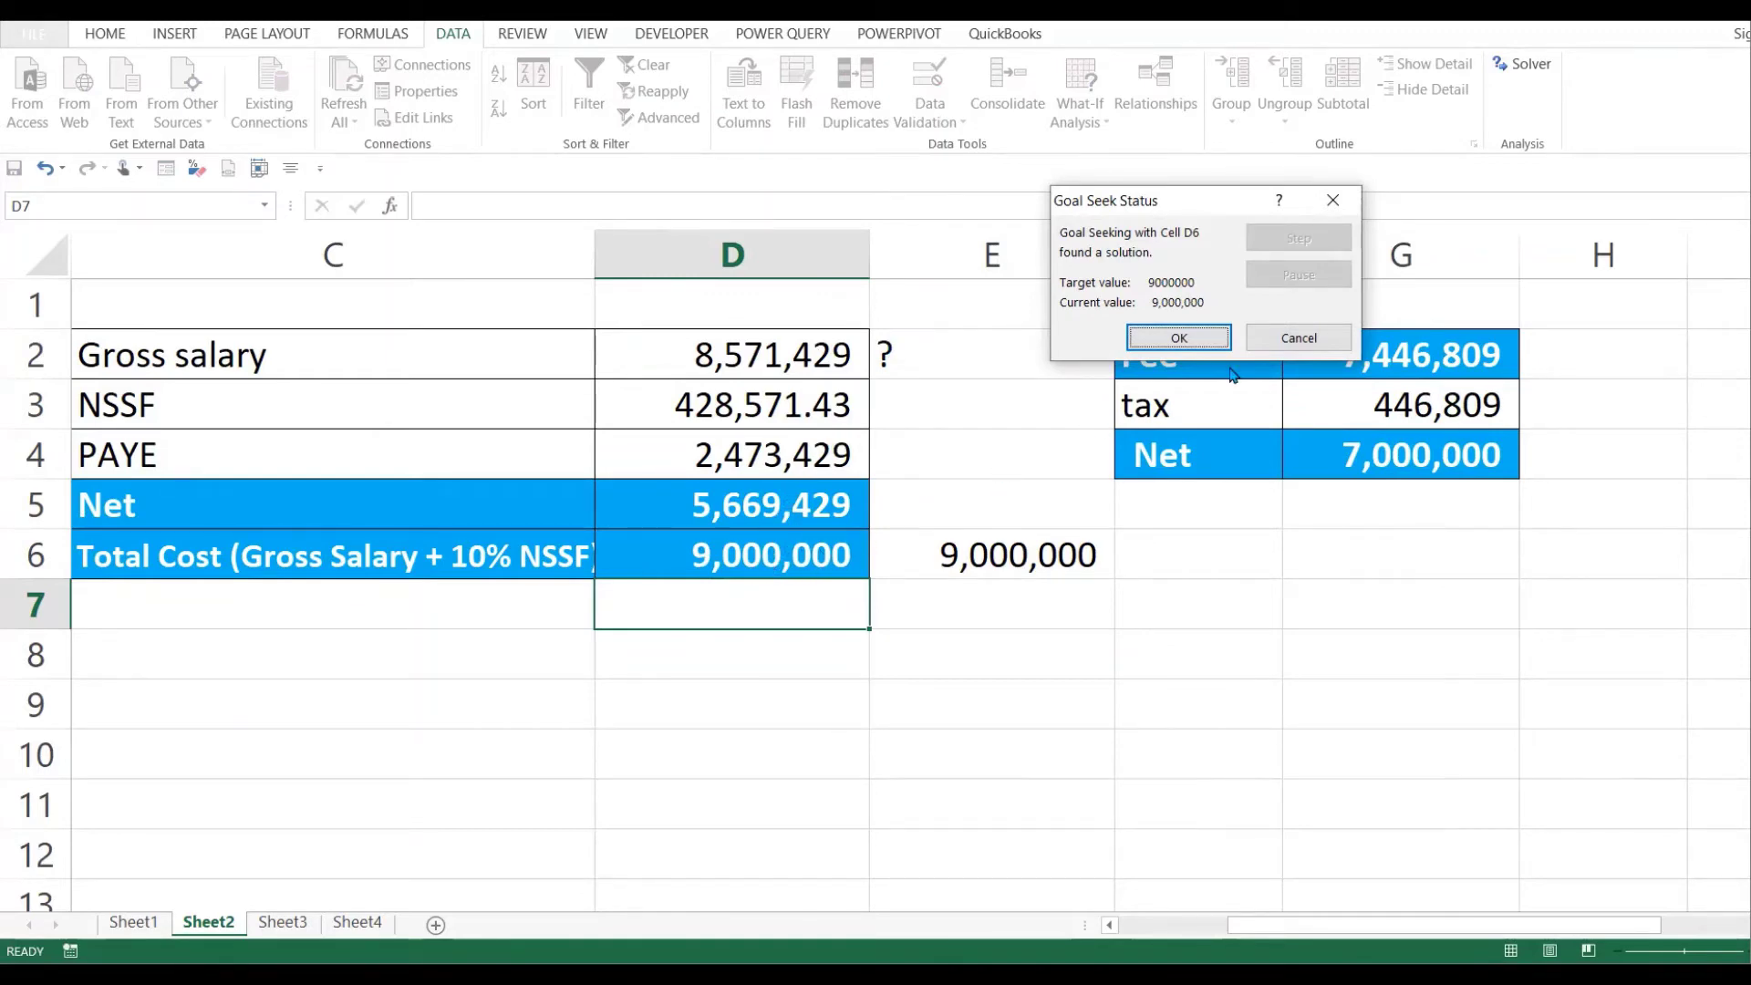
click(1195, 339)
- Review the Gross salary value in D2 and the formulas for NSSF, PAYE, Net and Total Cost in D3:D6
click(778, 544)
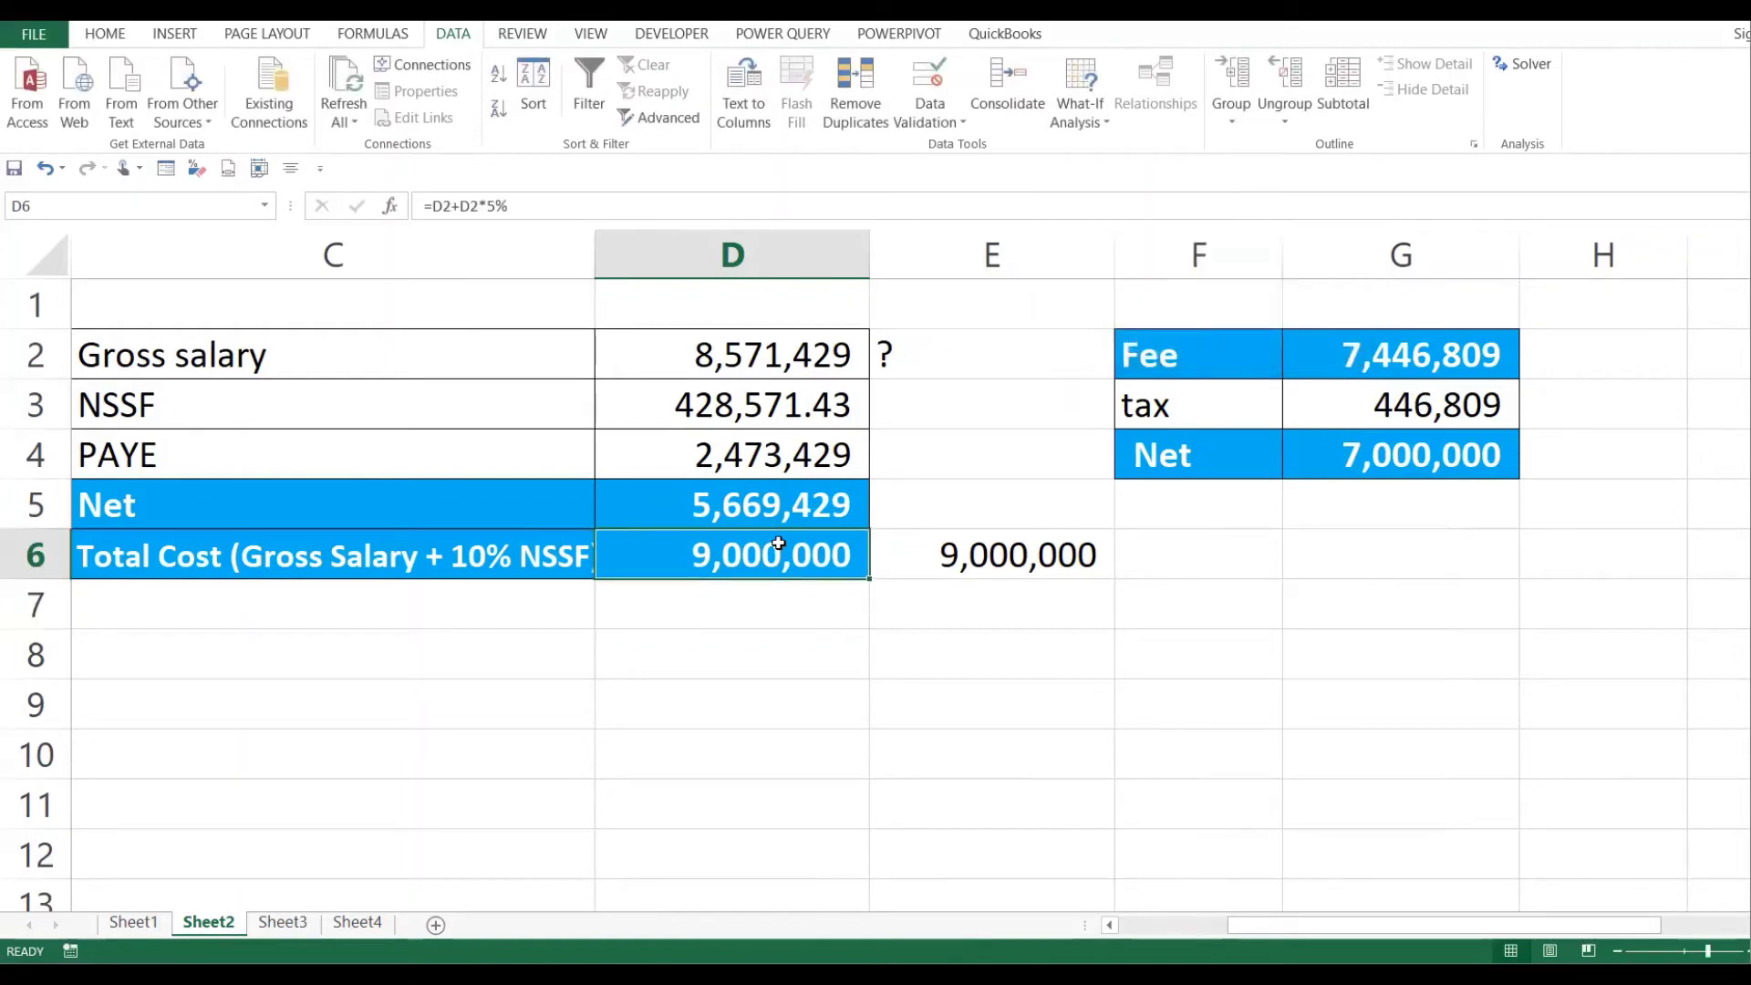
click(792, 363)
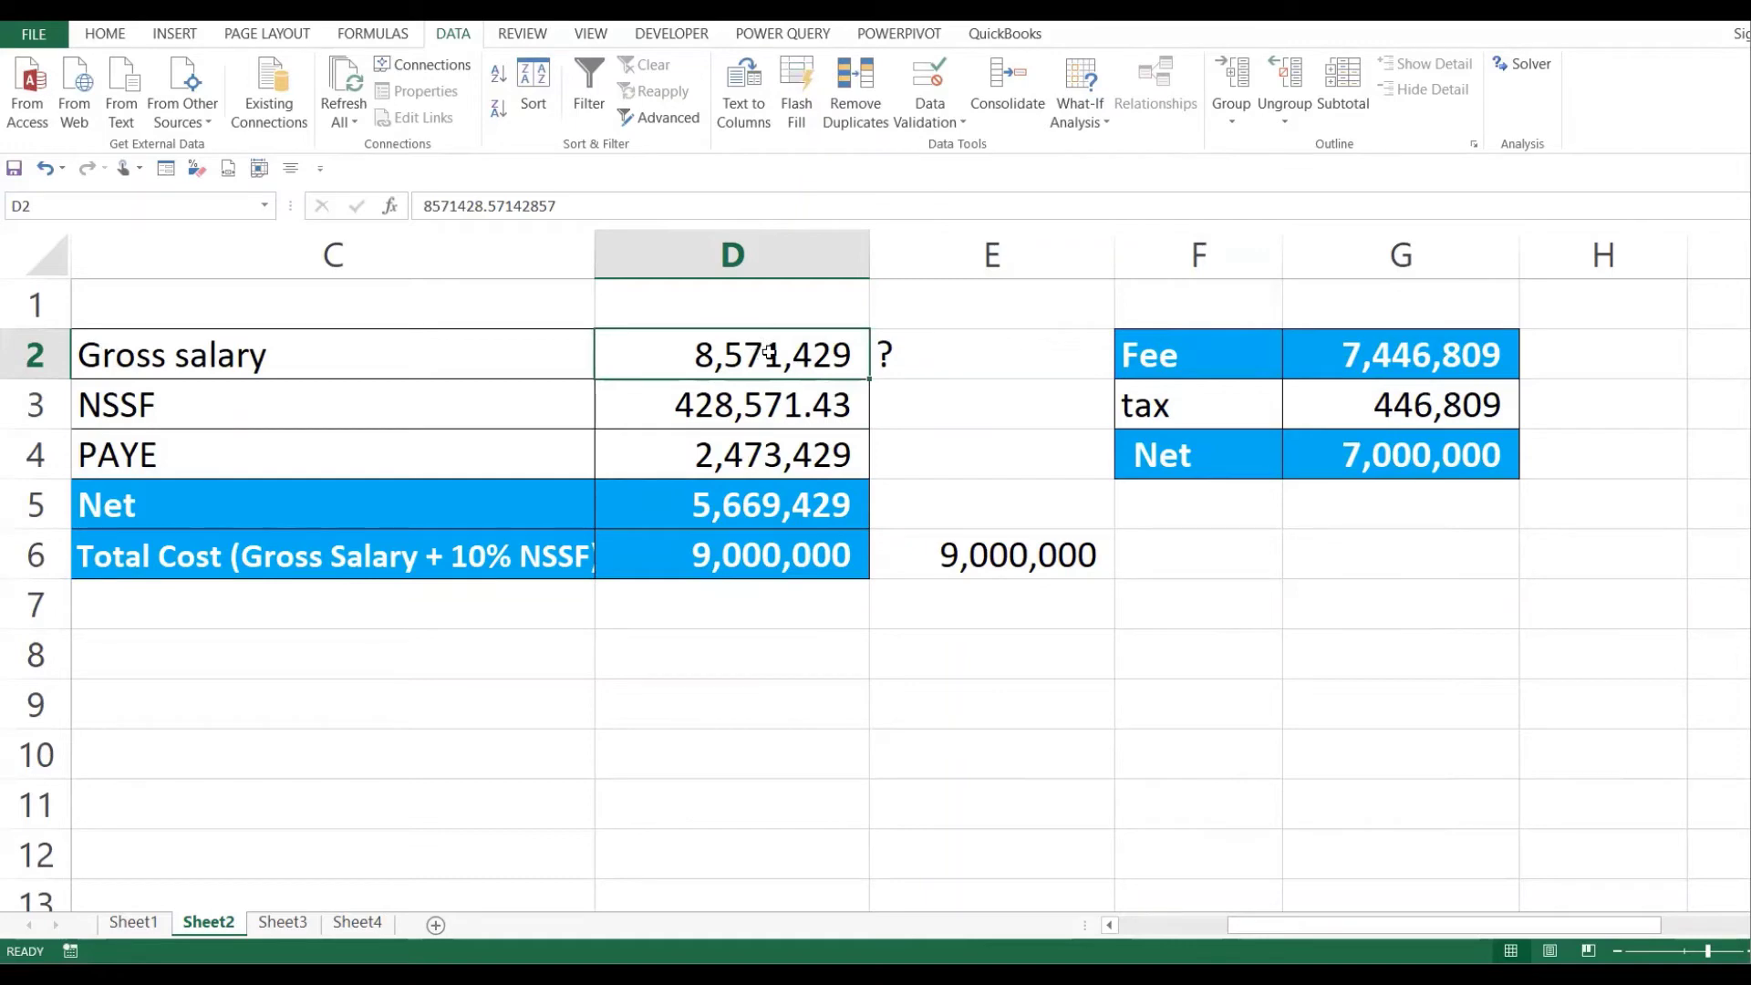
click(793, 403)
double_click(792, 401)
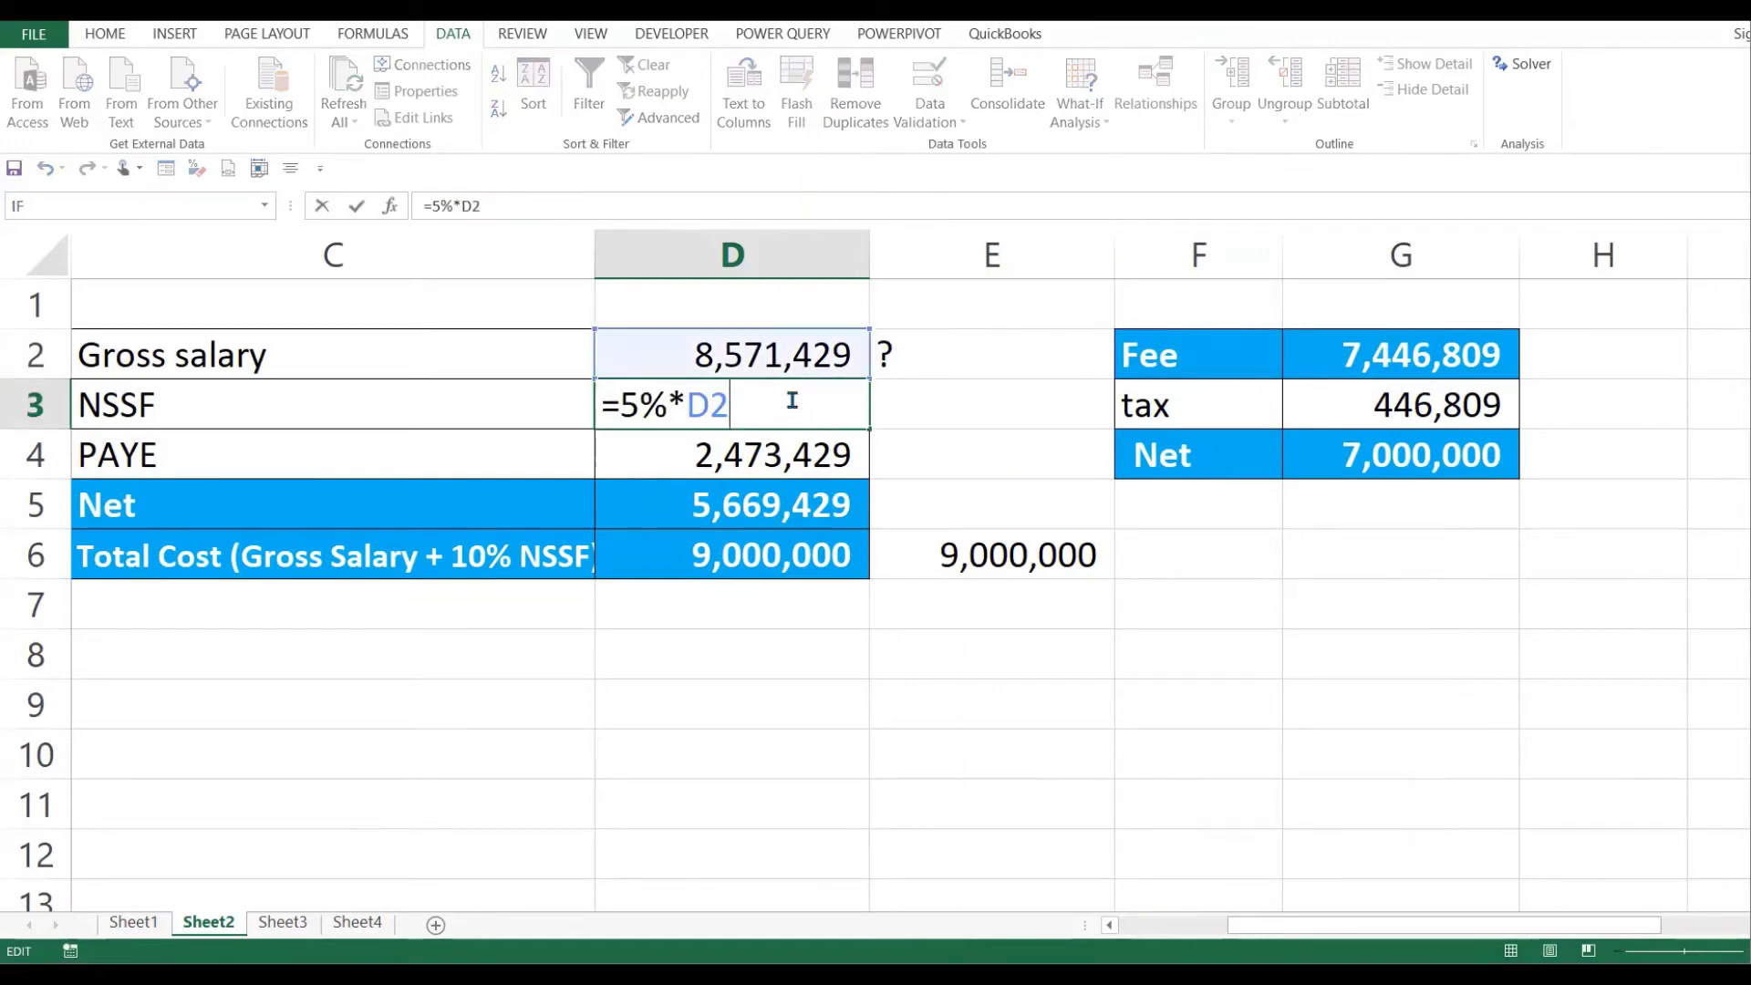
key(Return)
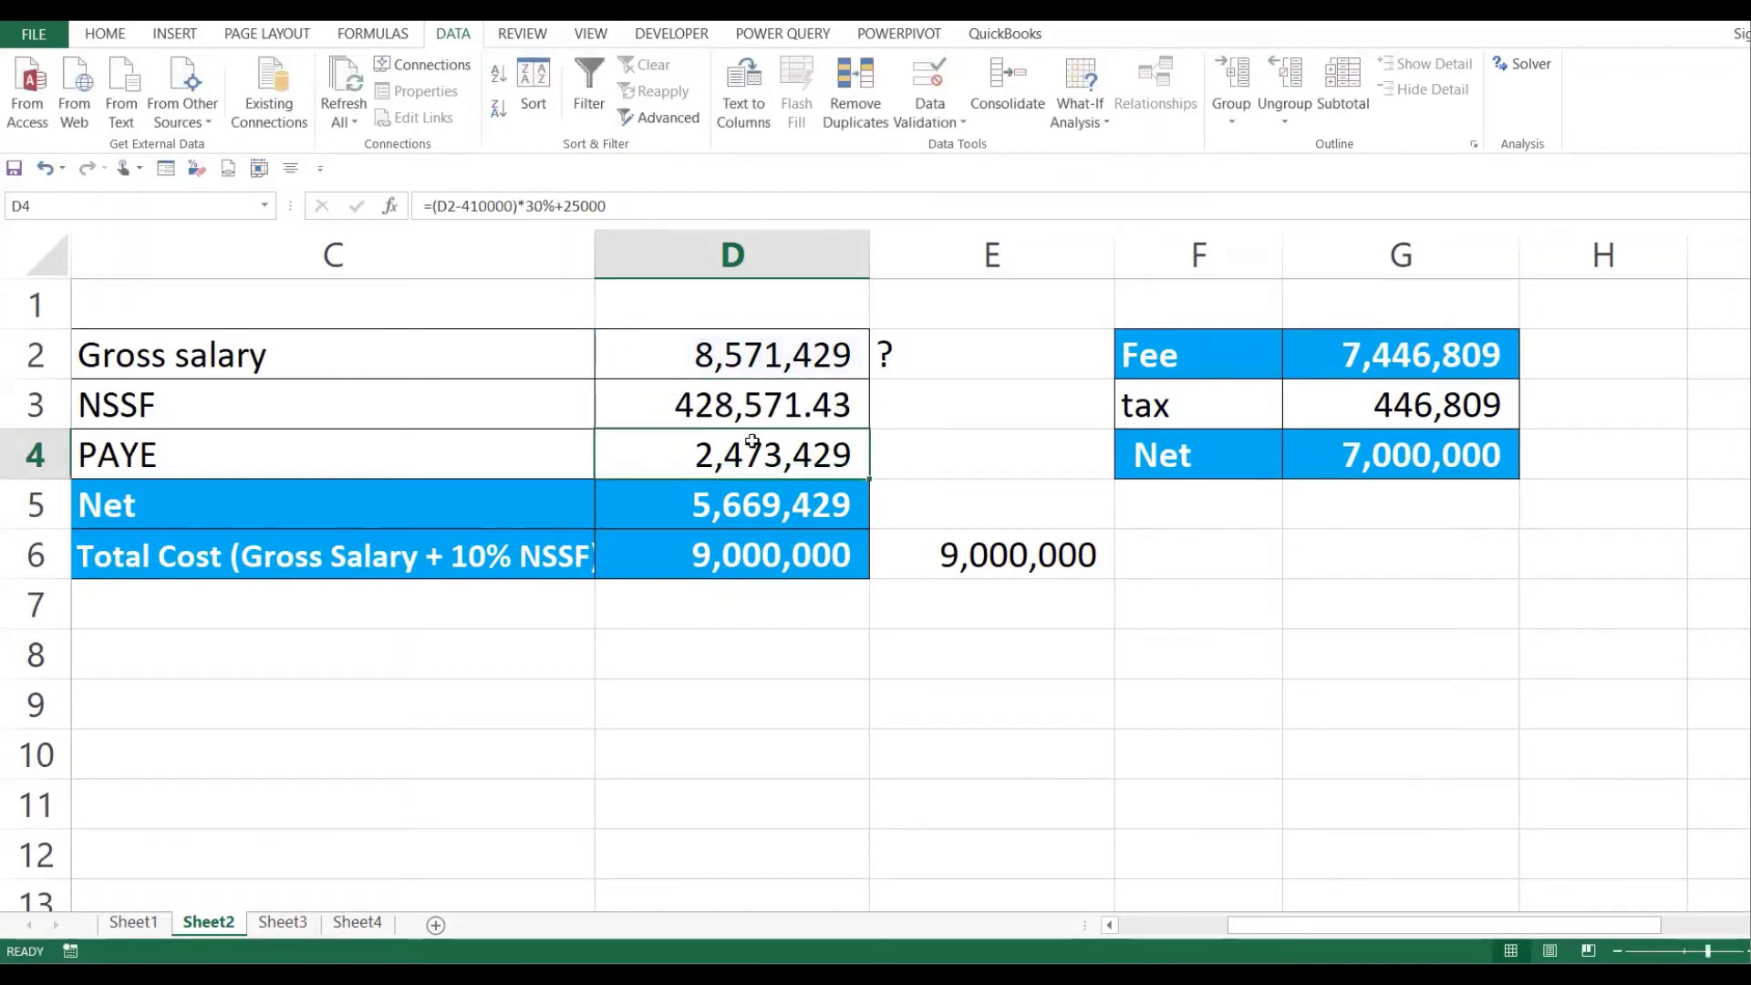
double_click(752, 443)
key(Return)
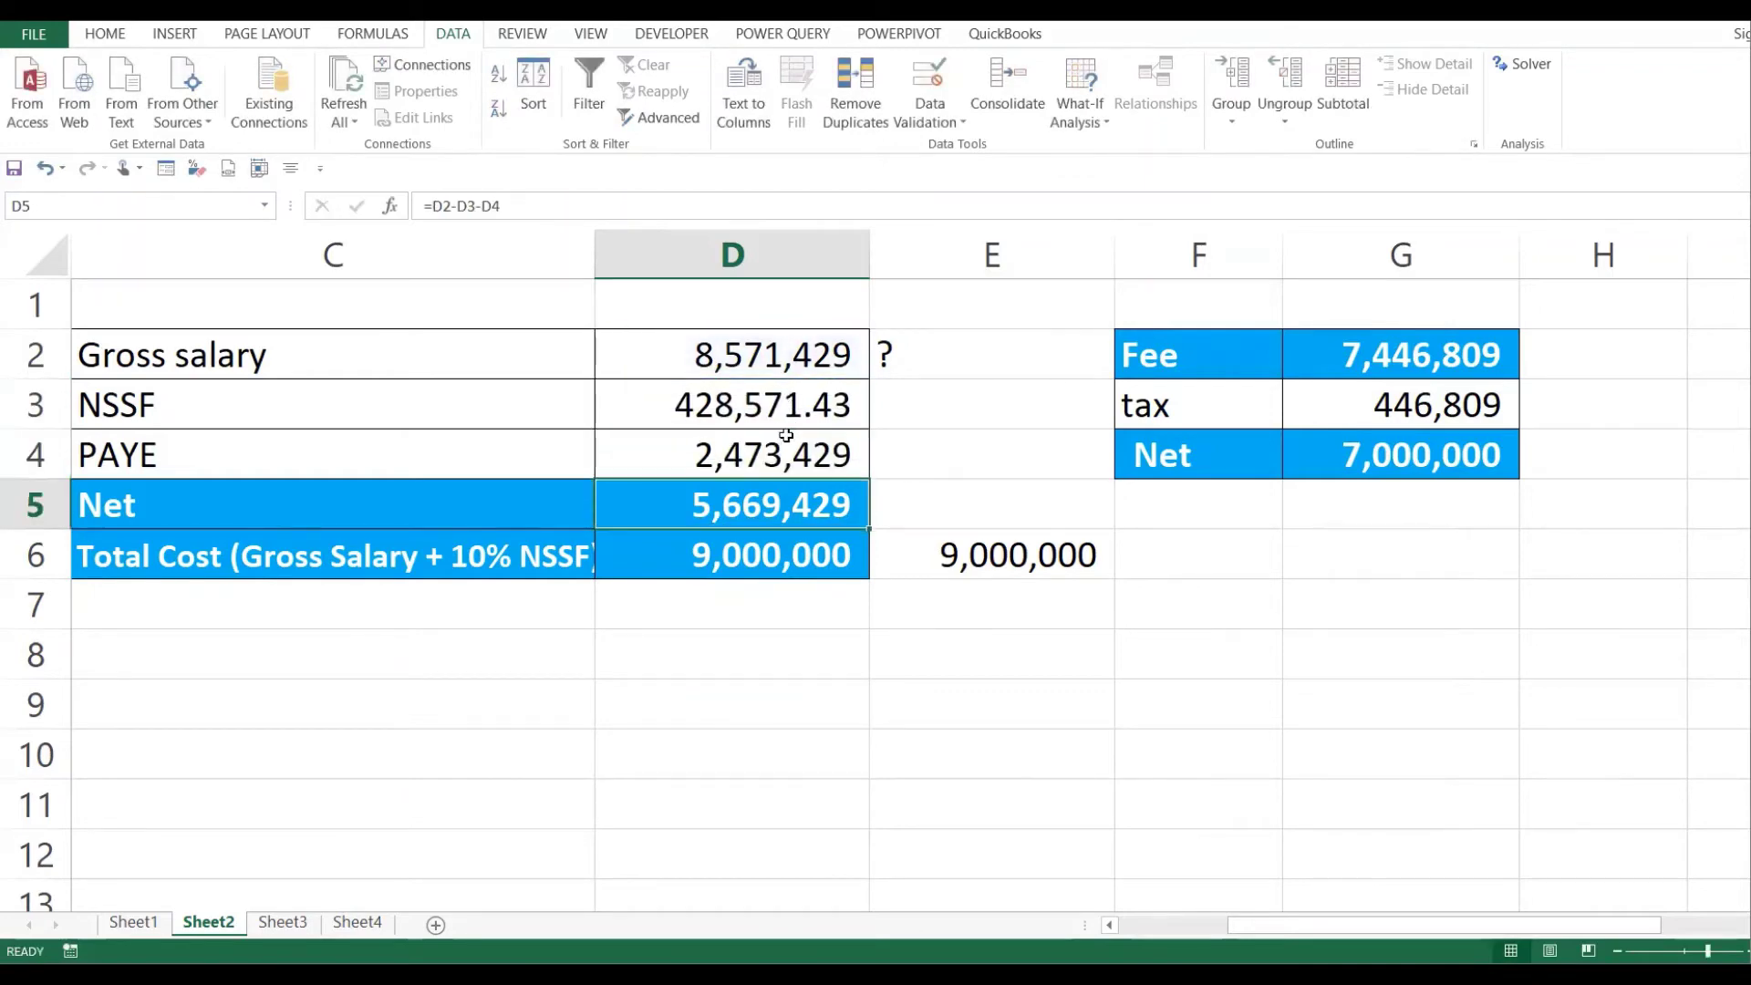
click(780, 567)
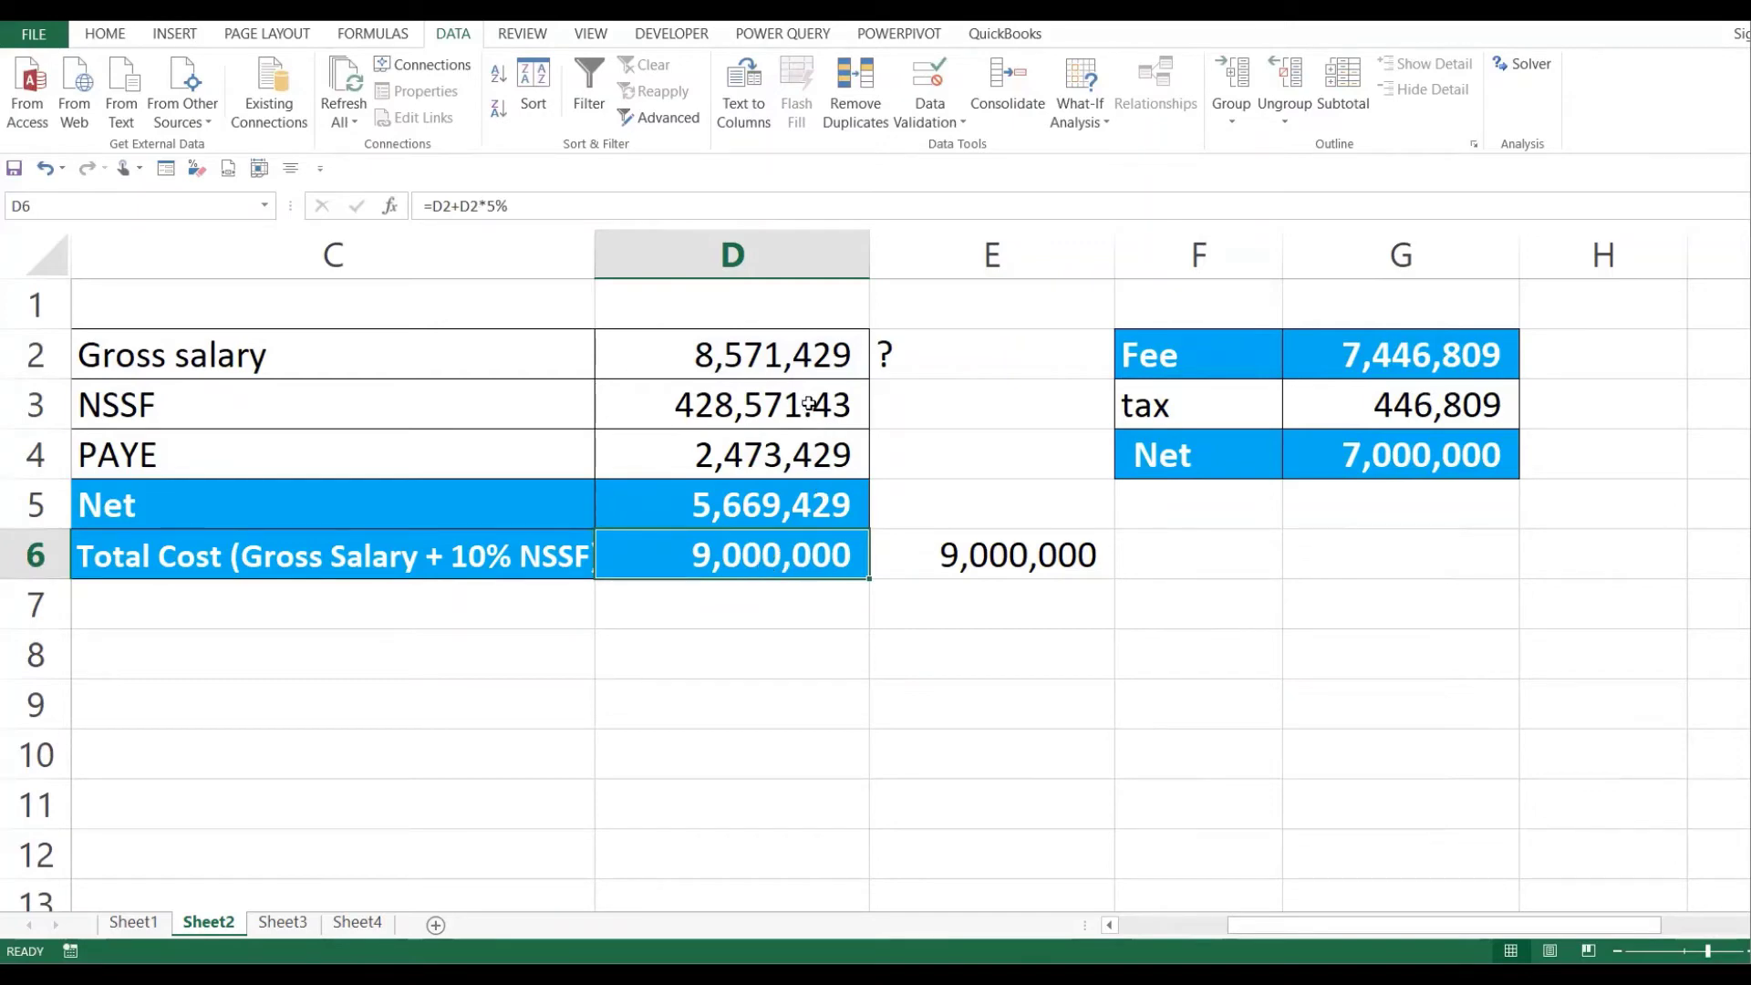
- Compare the solved Gross salary in D2 with the recalculated NSSF, PAYE and Total Cost values that depend on it
drag(795, 374, 808, 451)
click(803, 548)
click(794, 353)
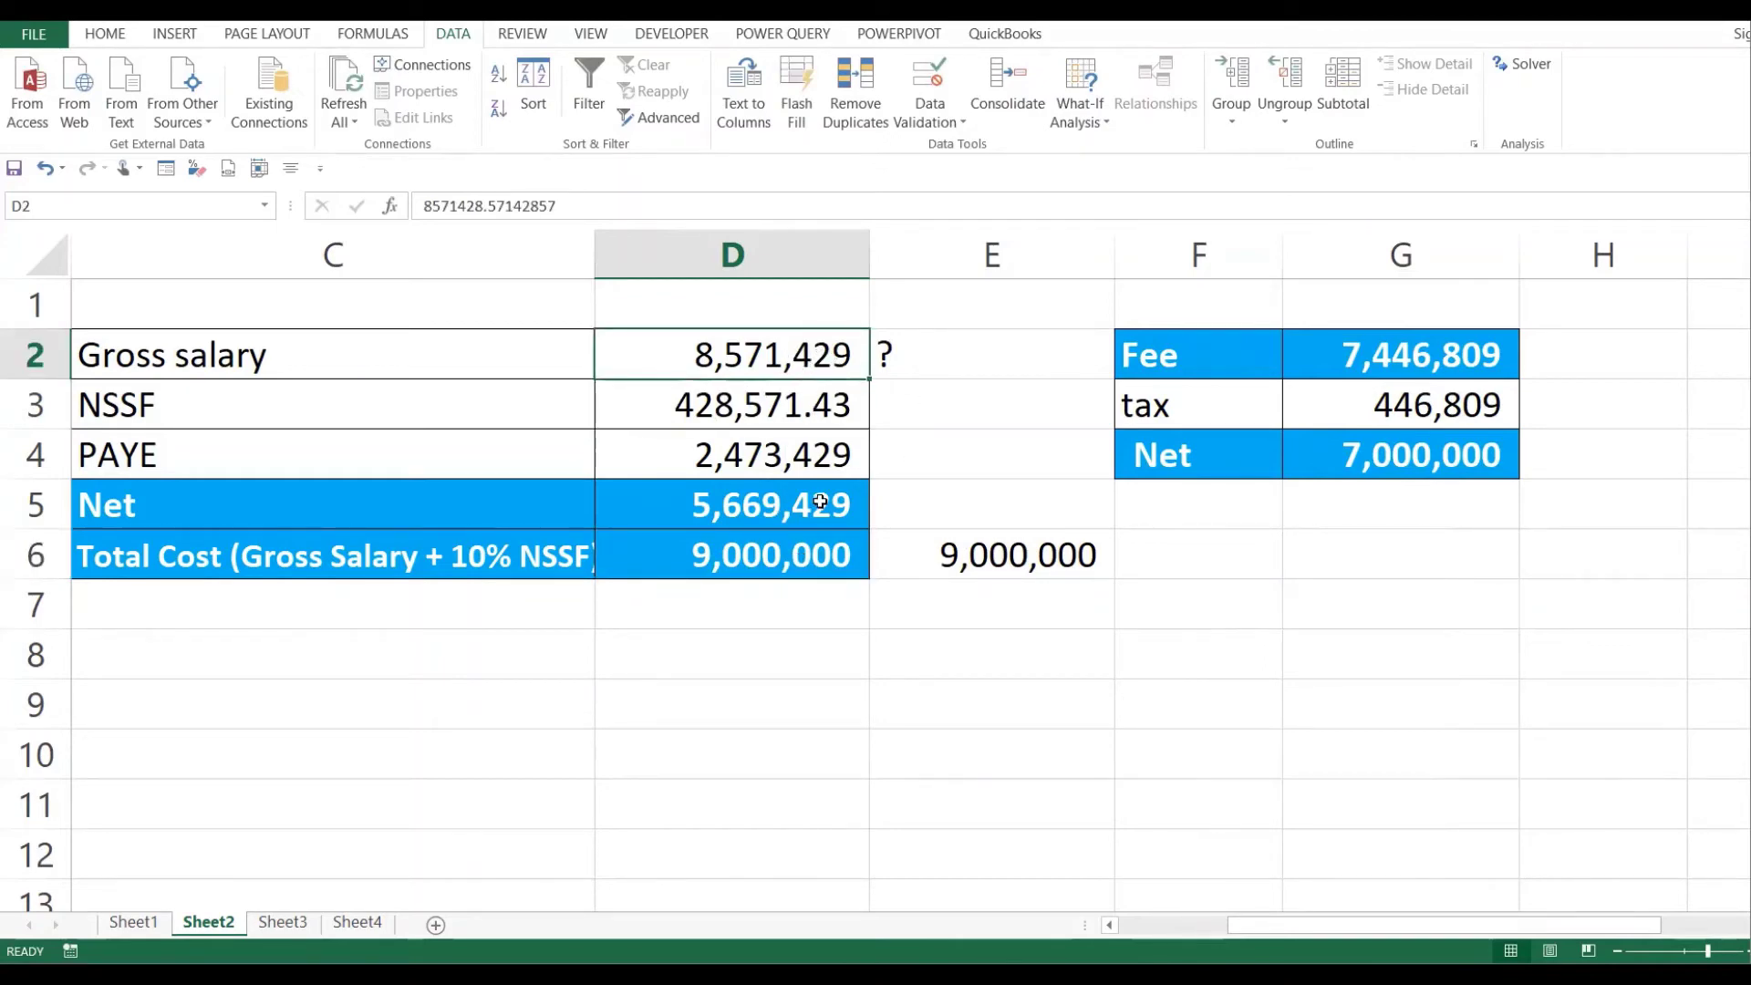
click(823, 415)
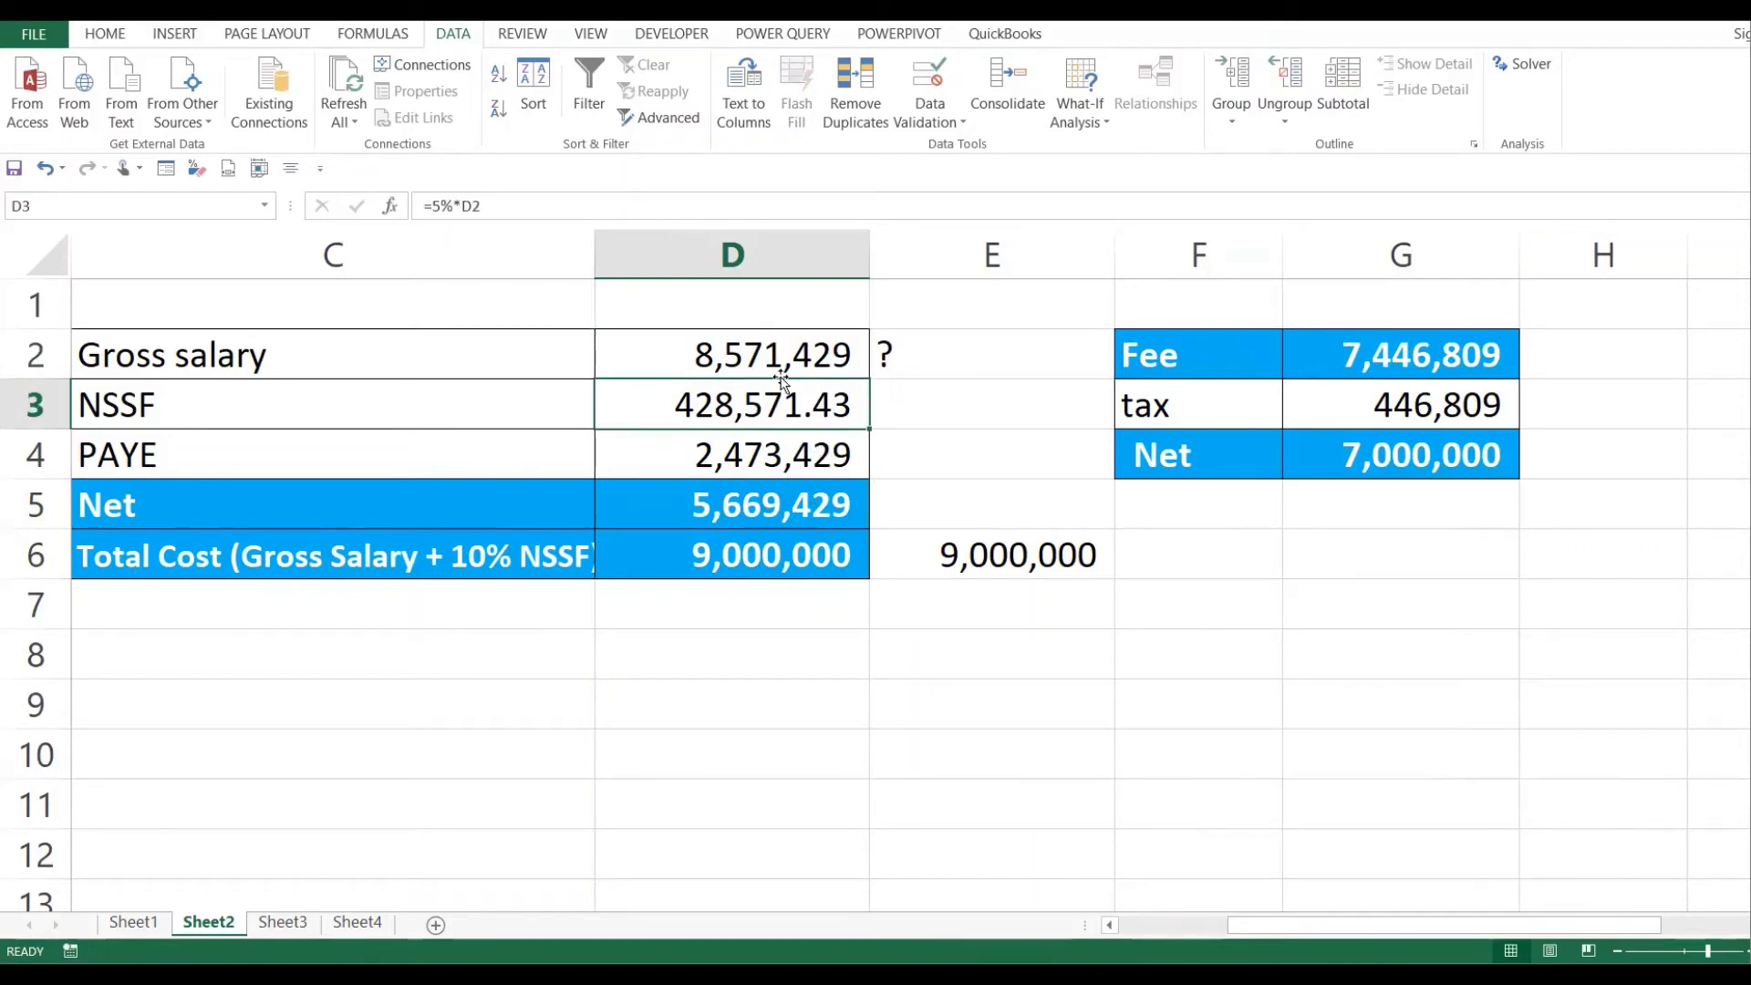
click(799, 476)
click(806, 365)
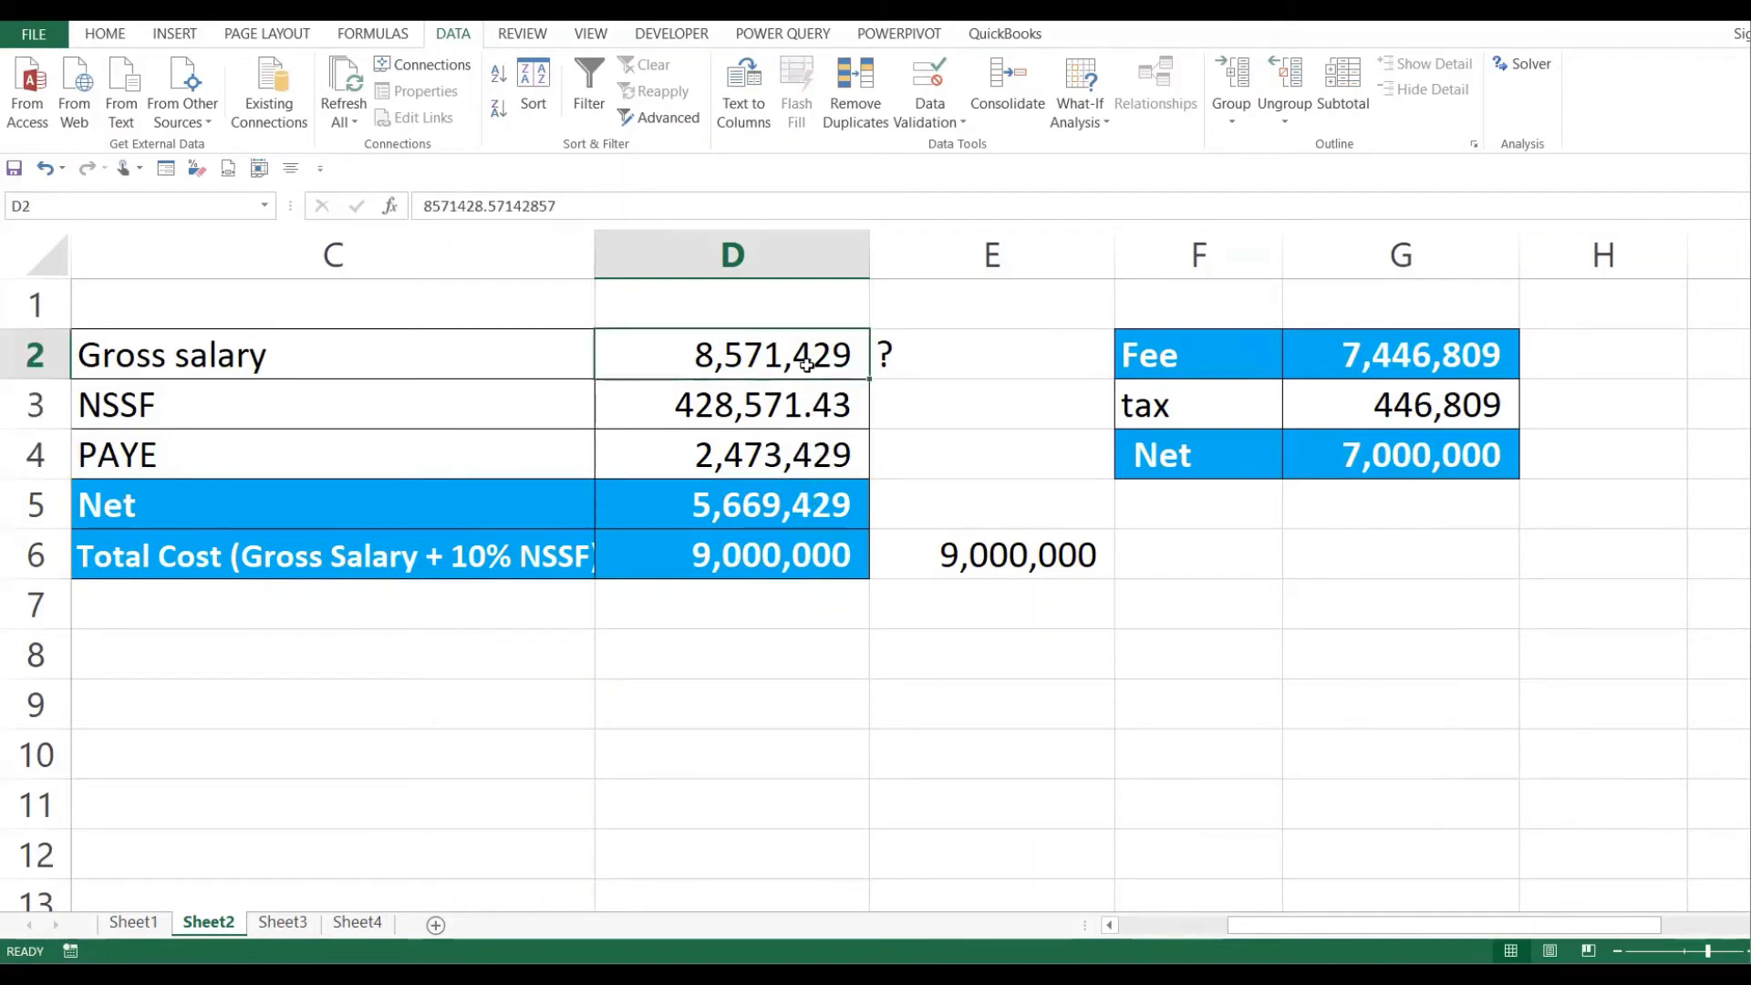
click(796, 560)
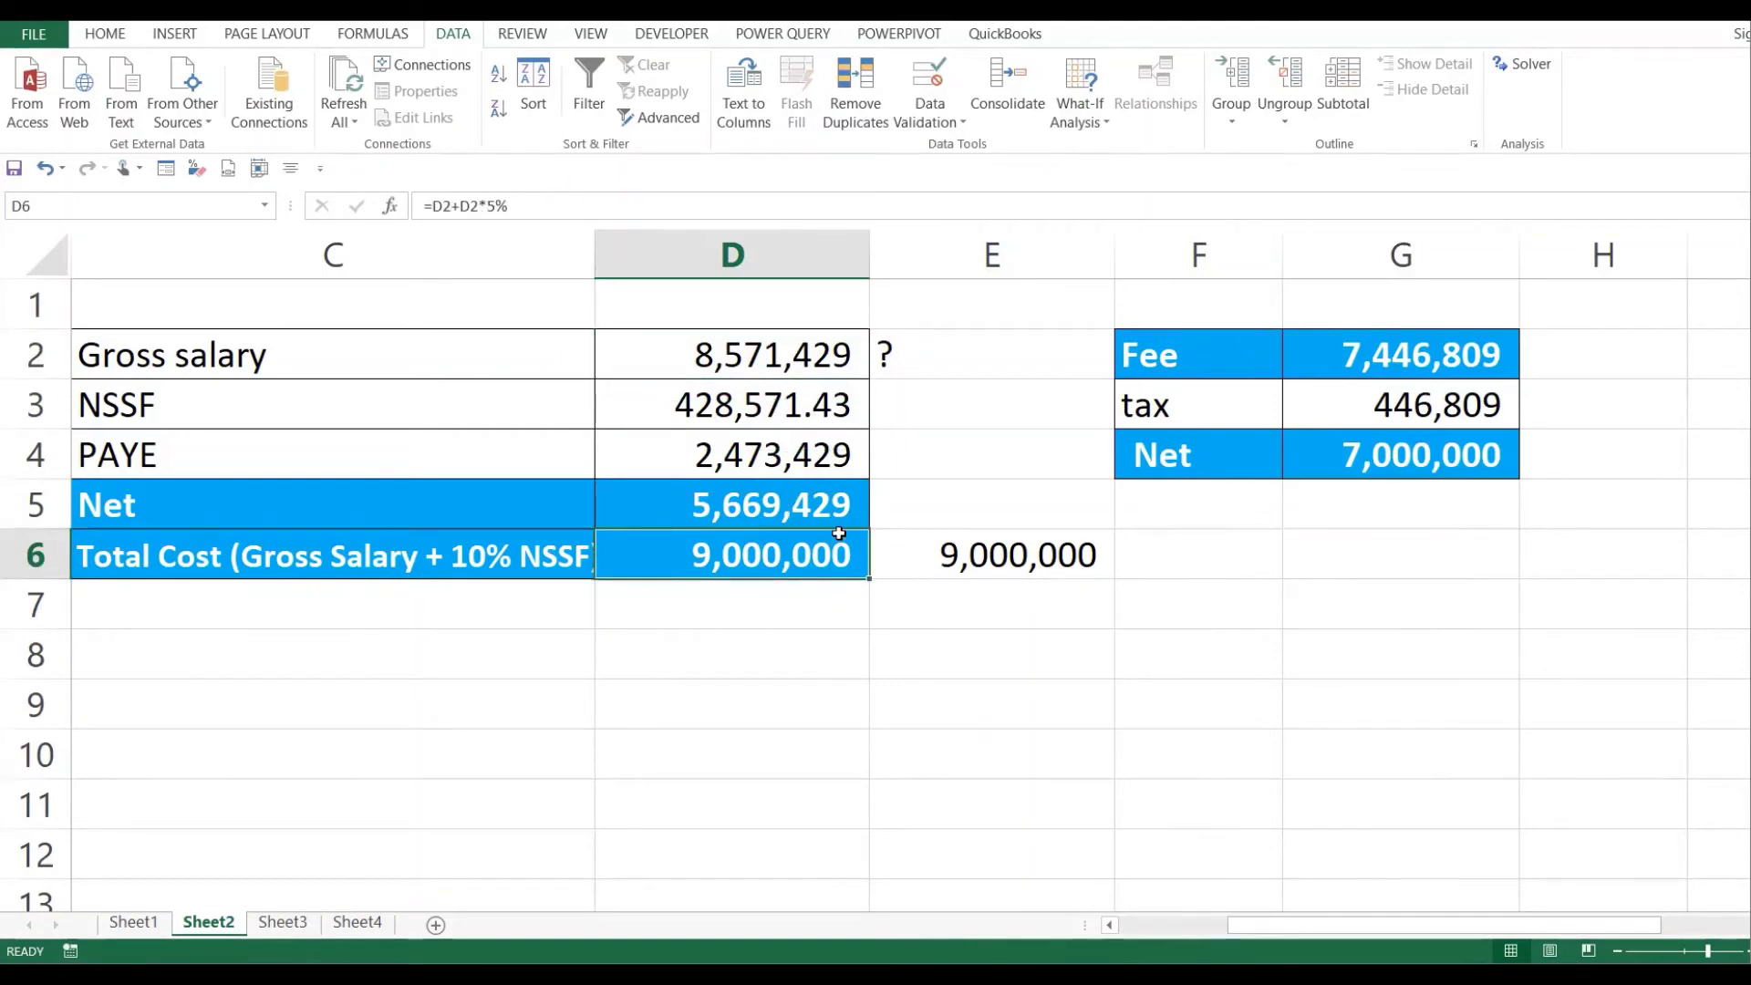
click(799, 372)
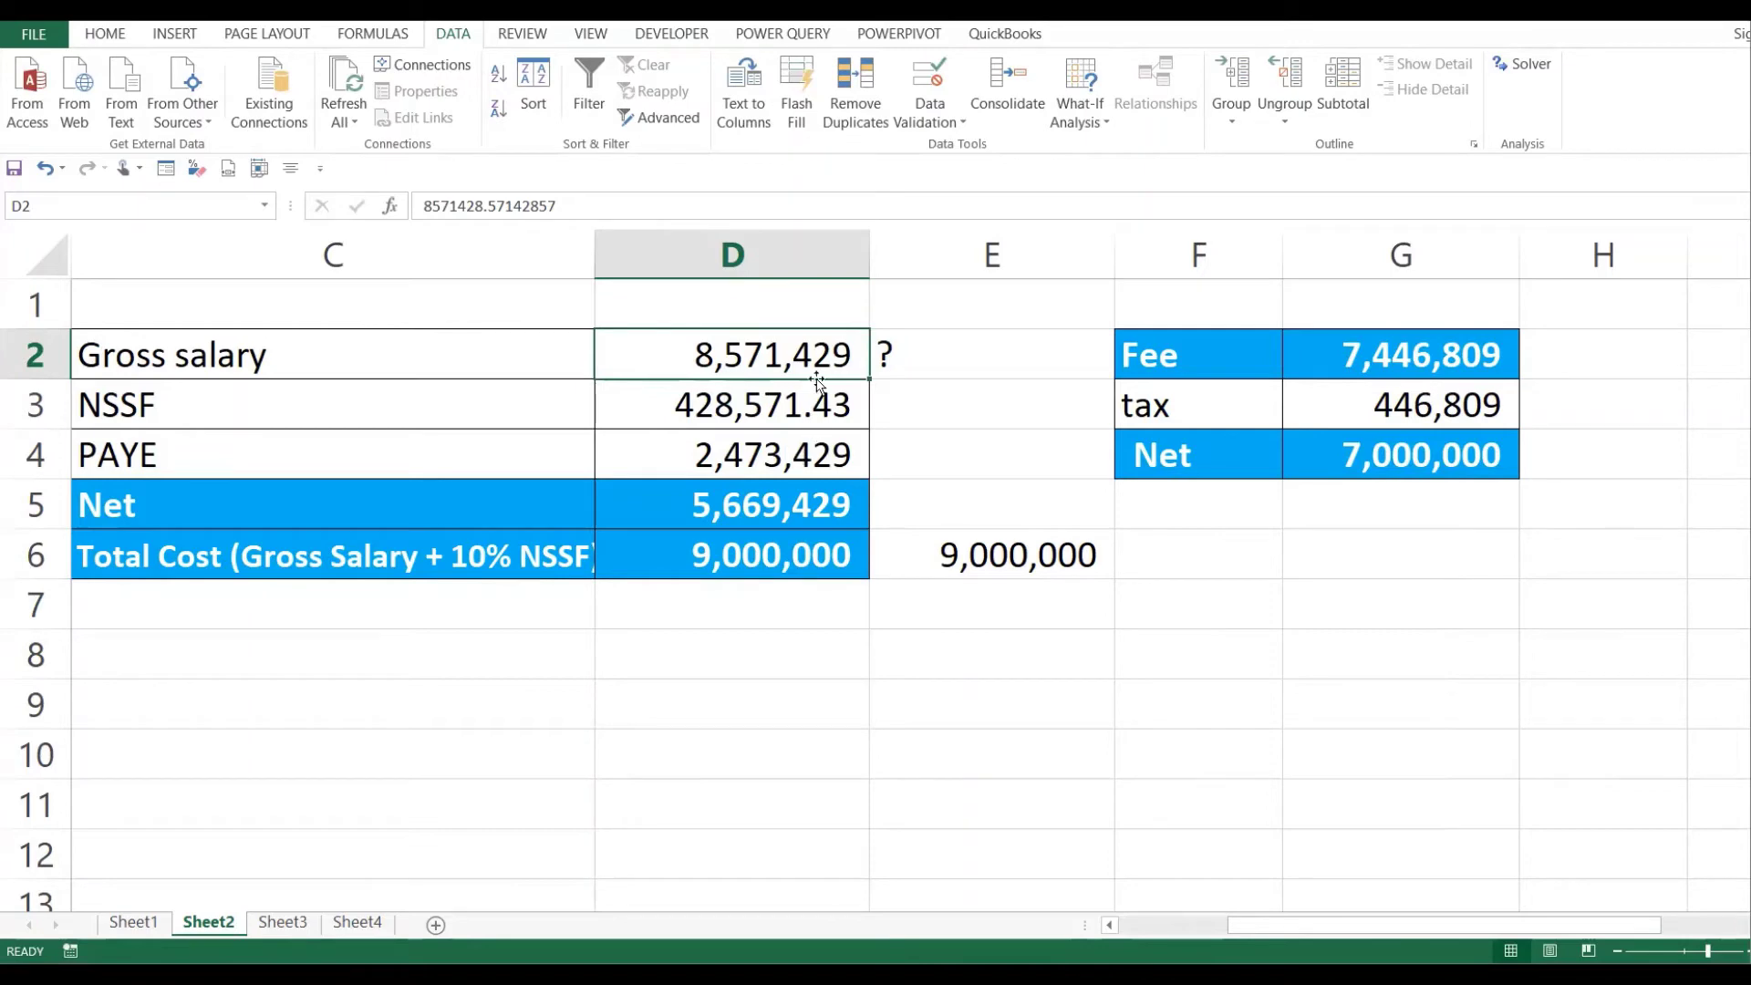
drag(711, 342, 770, 561)
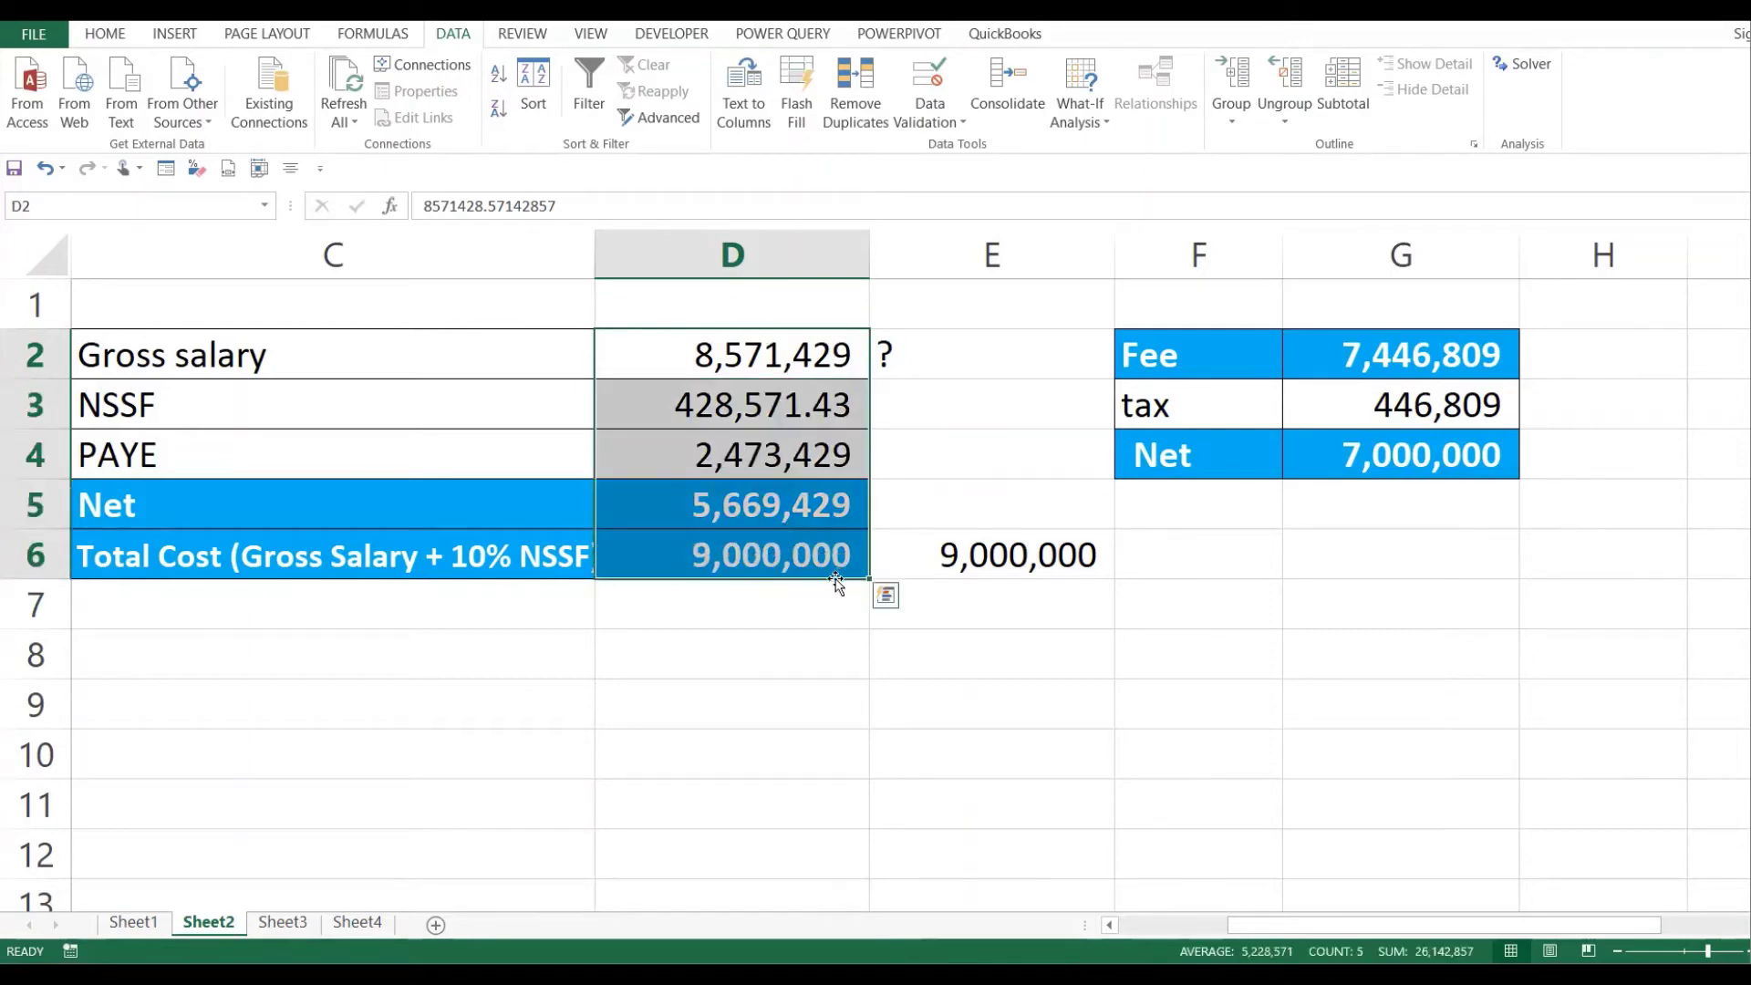
click(812, 556)
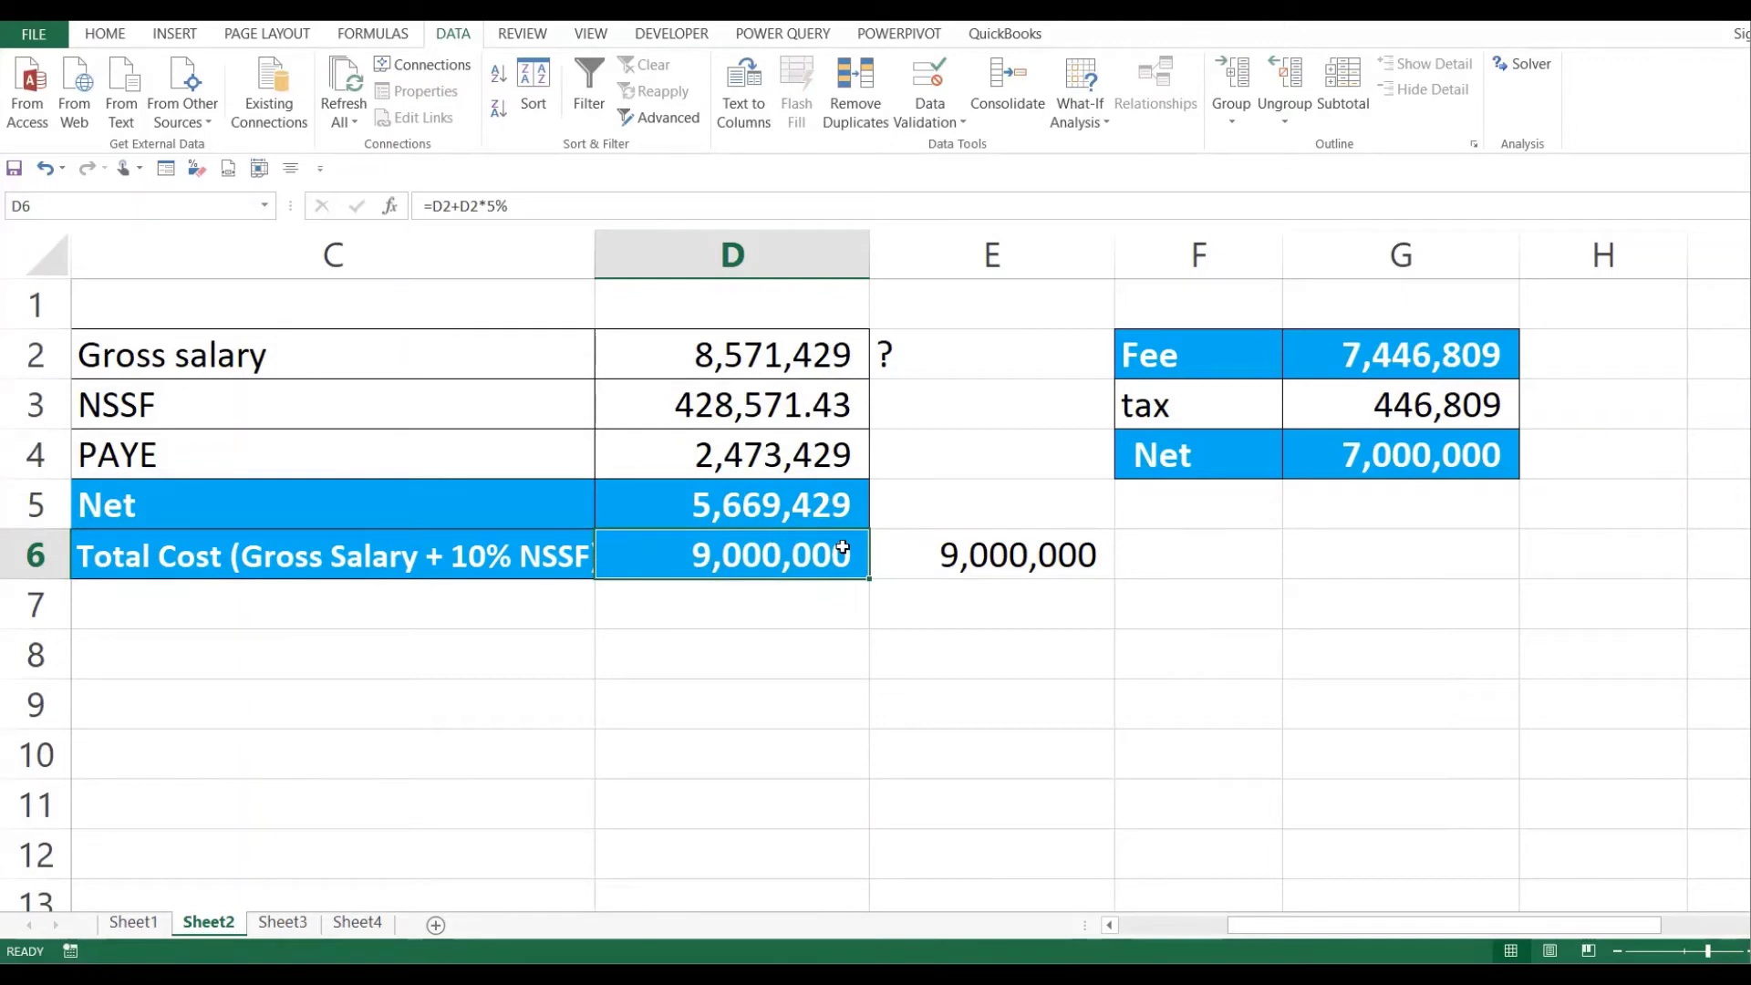
- Enter the target net of 8,000,000 beside Net in H4 and a question mark beside Fee in H2
drag(829, 378, 816, 557)
click(1213, 453)
click(1461, 469)
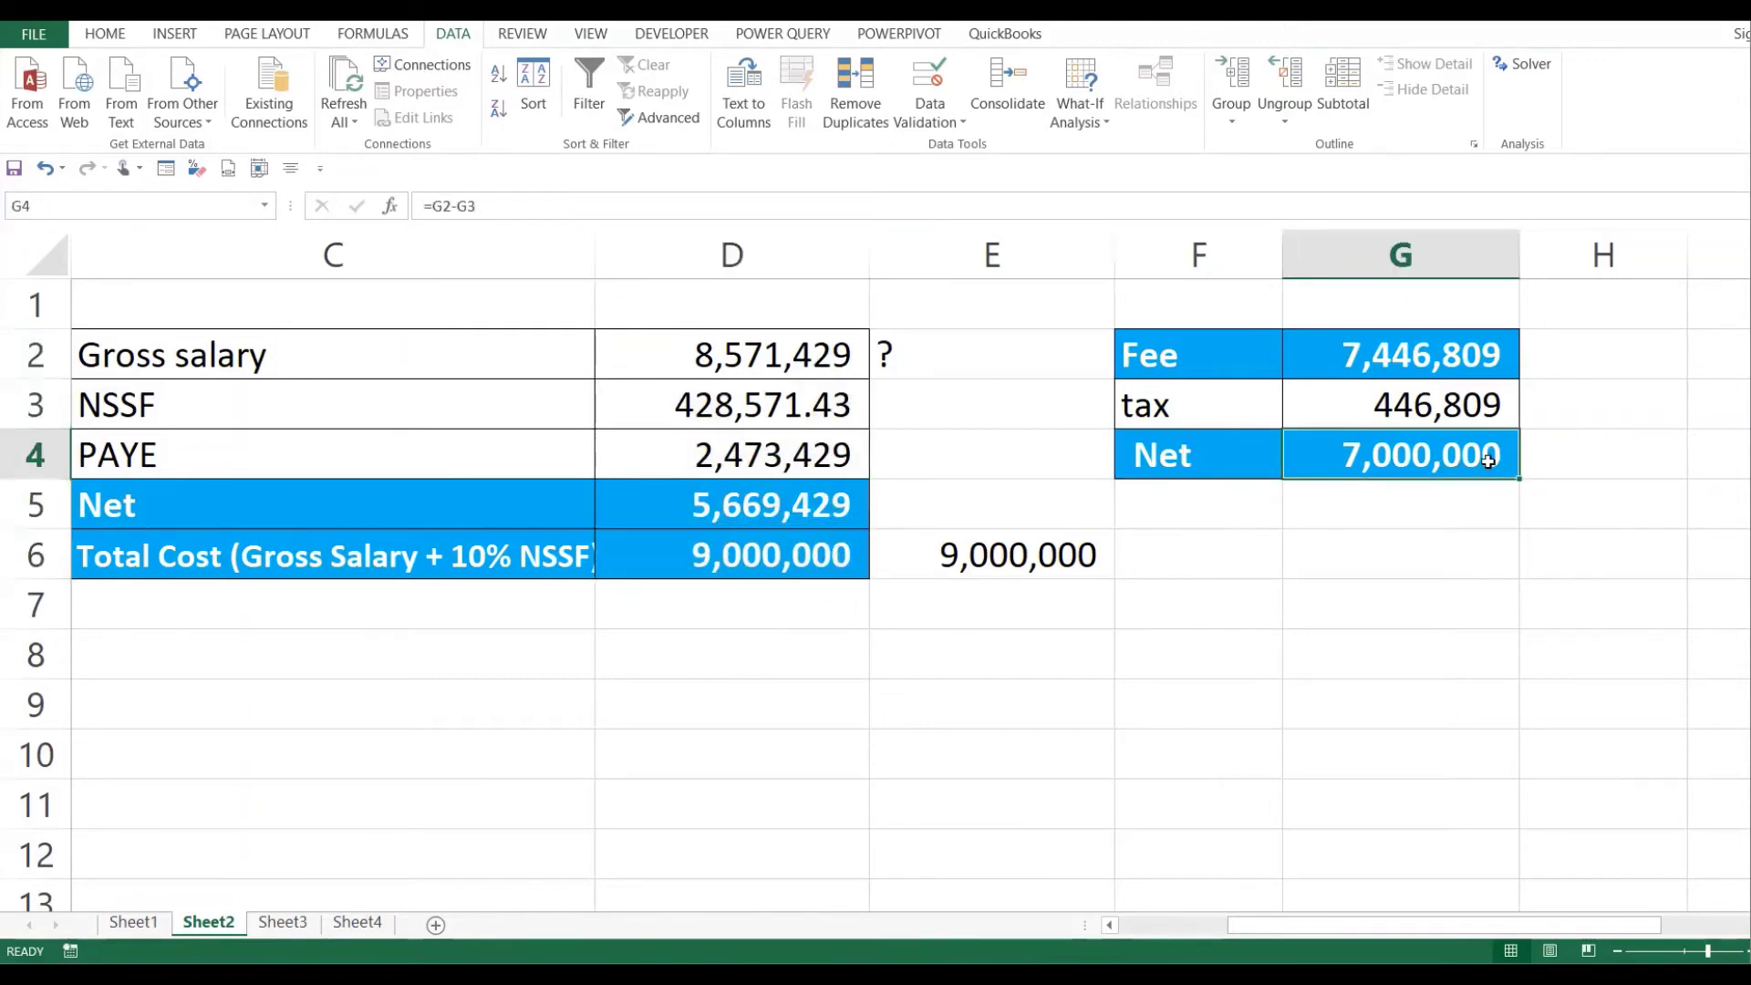
click(1530, 453)
click(1456, 380)
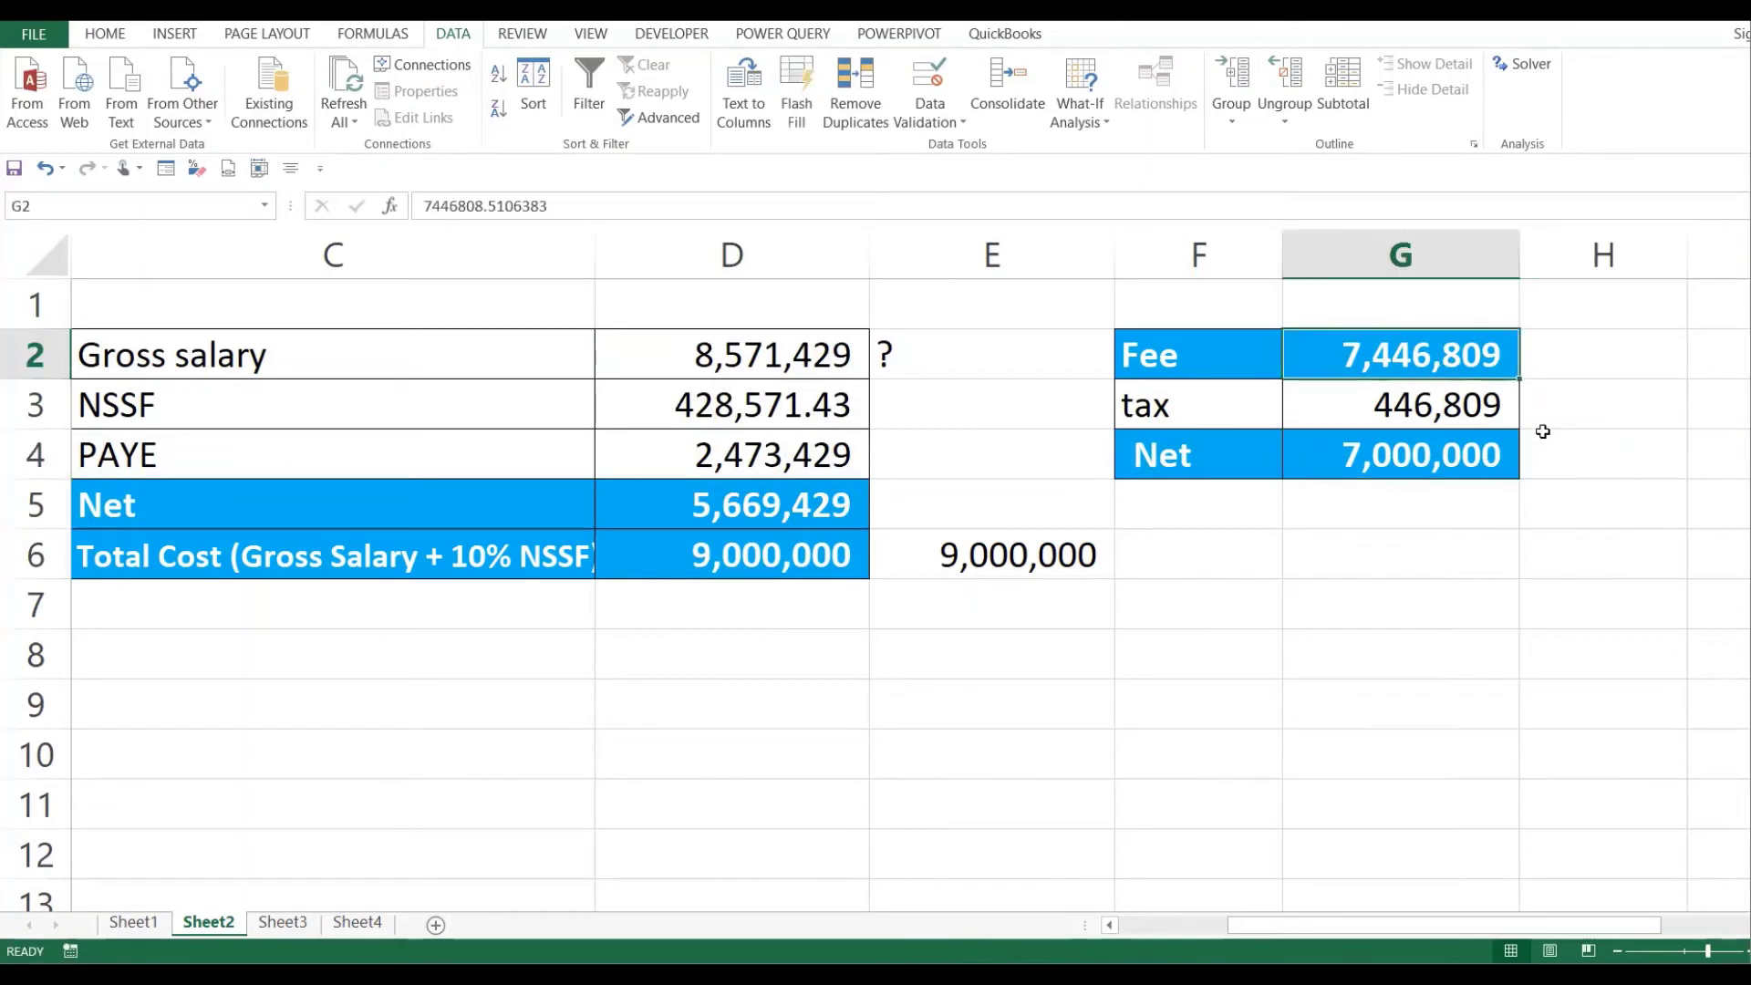
click(1480, 458)
click(1581, 456)
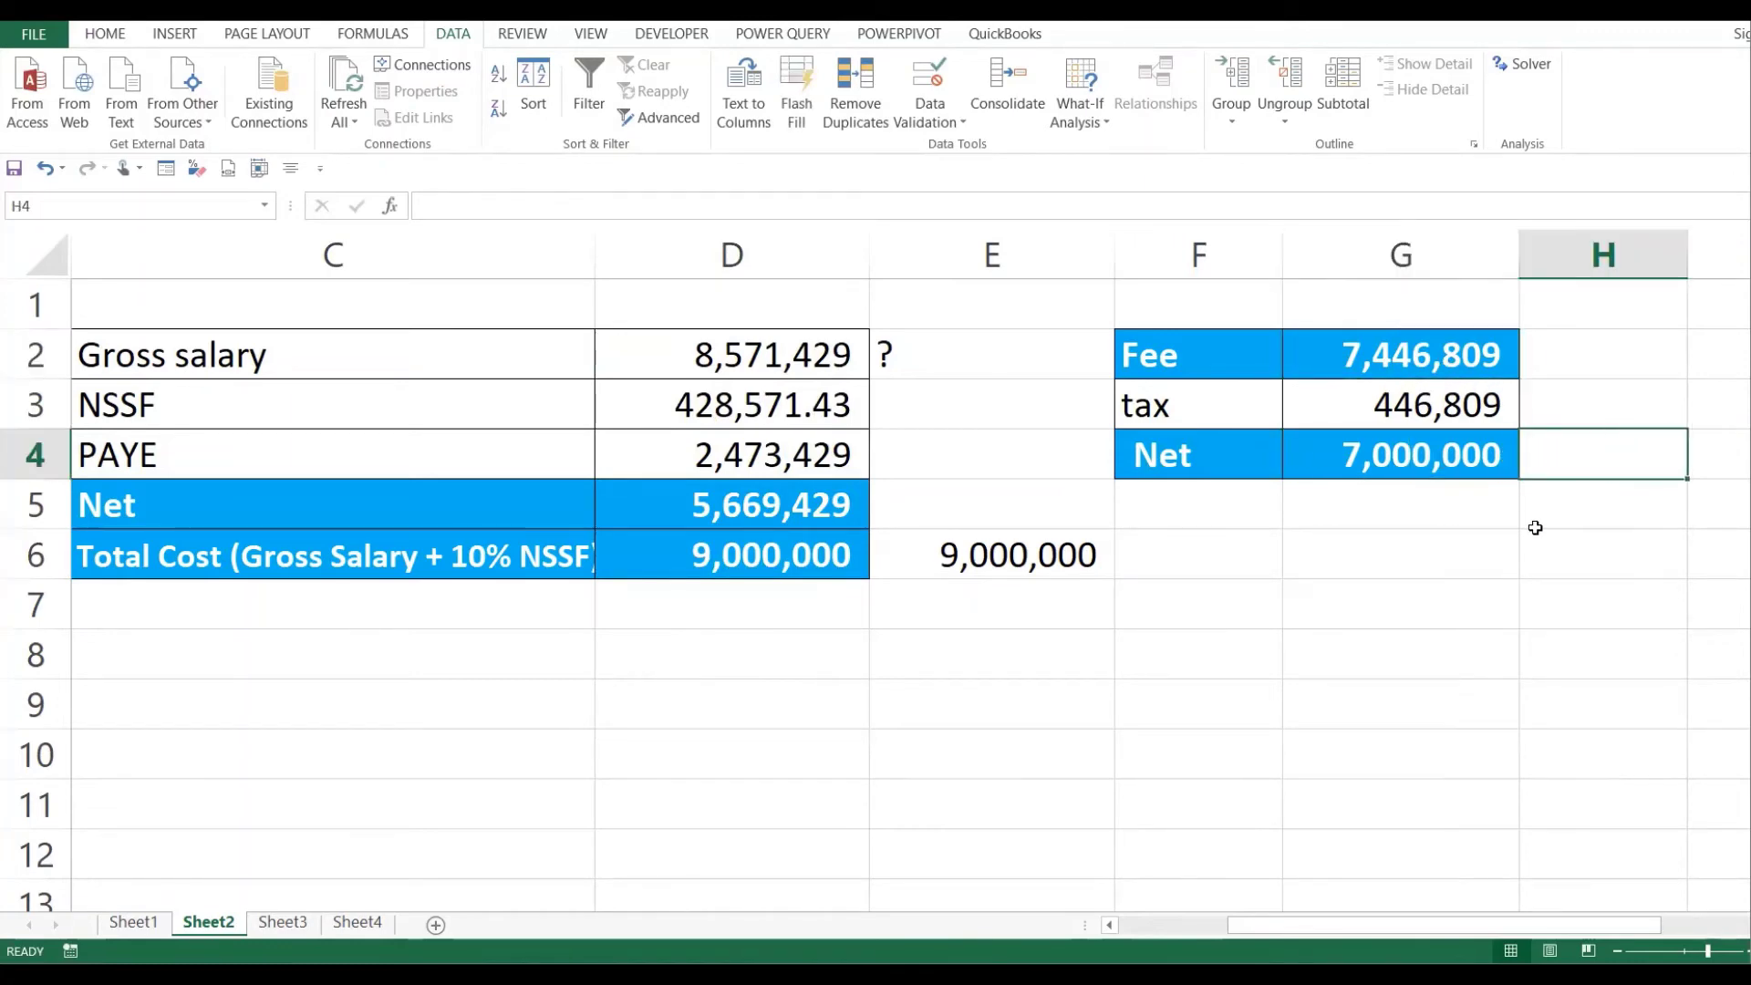
text(8000)
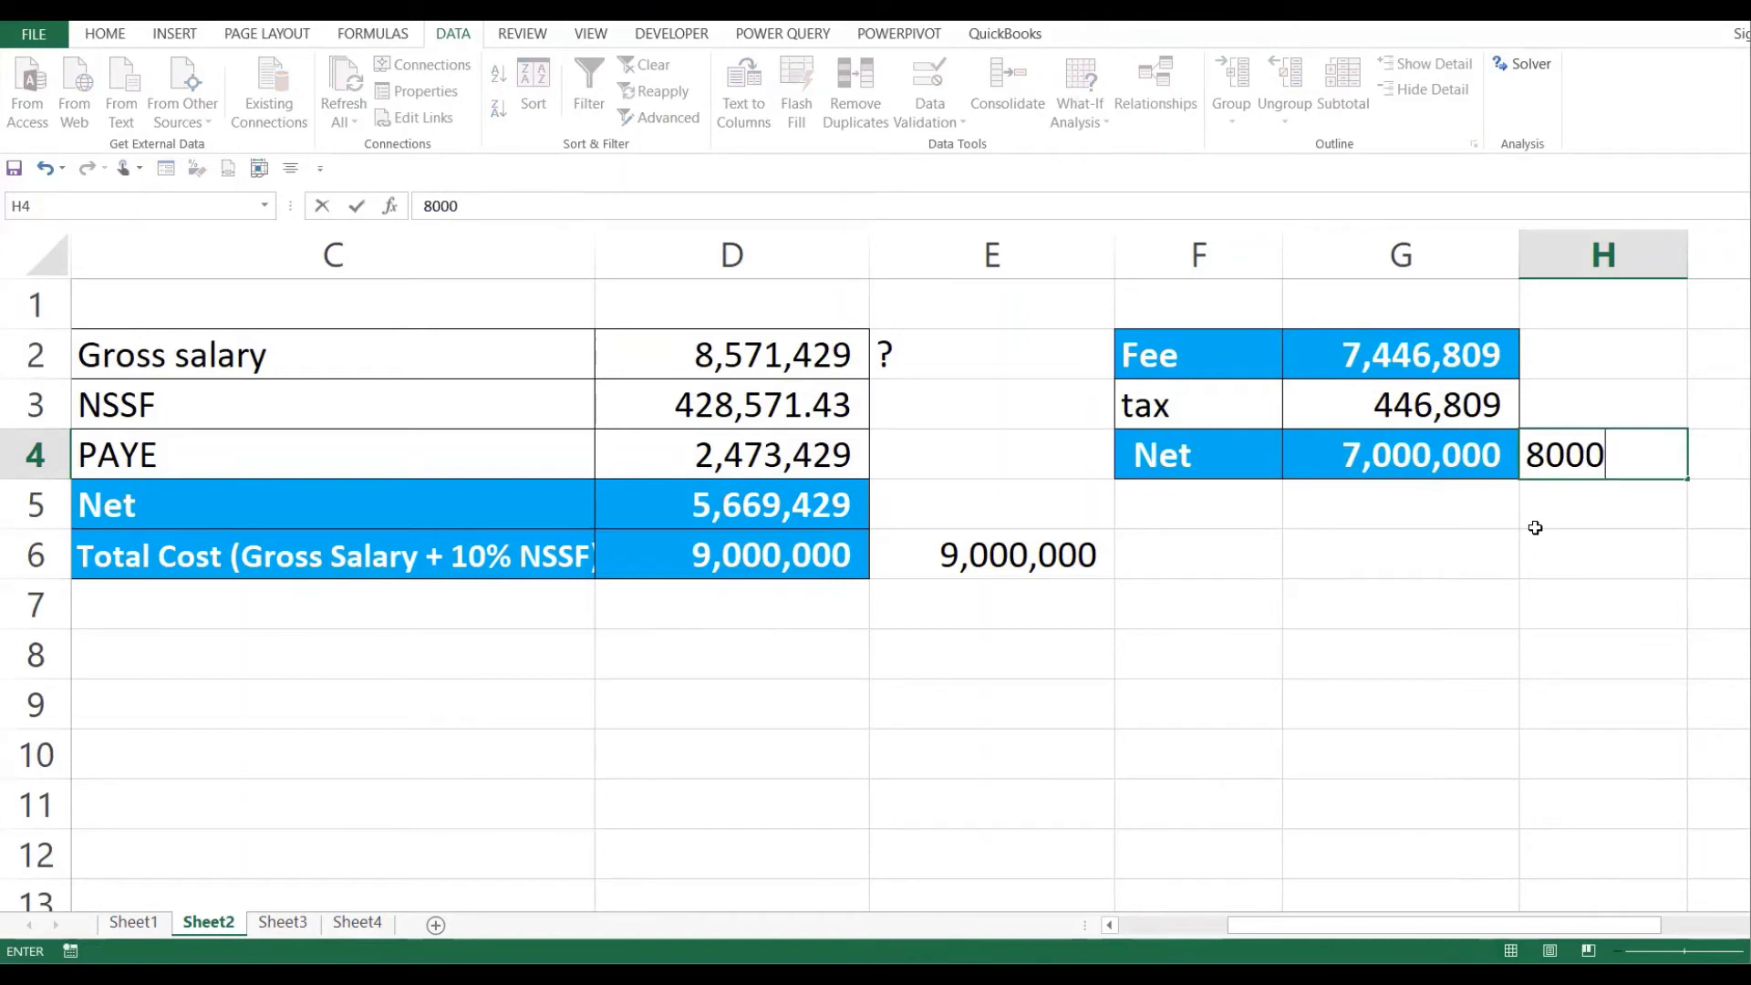
text(,000)
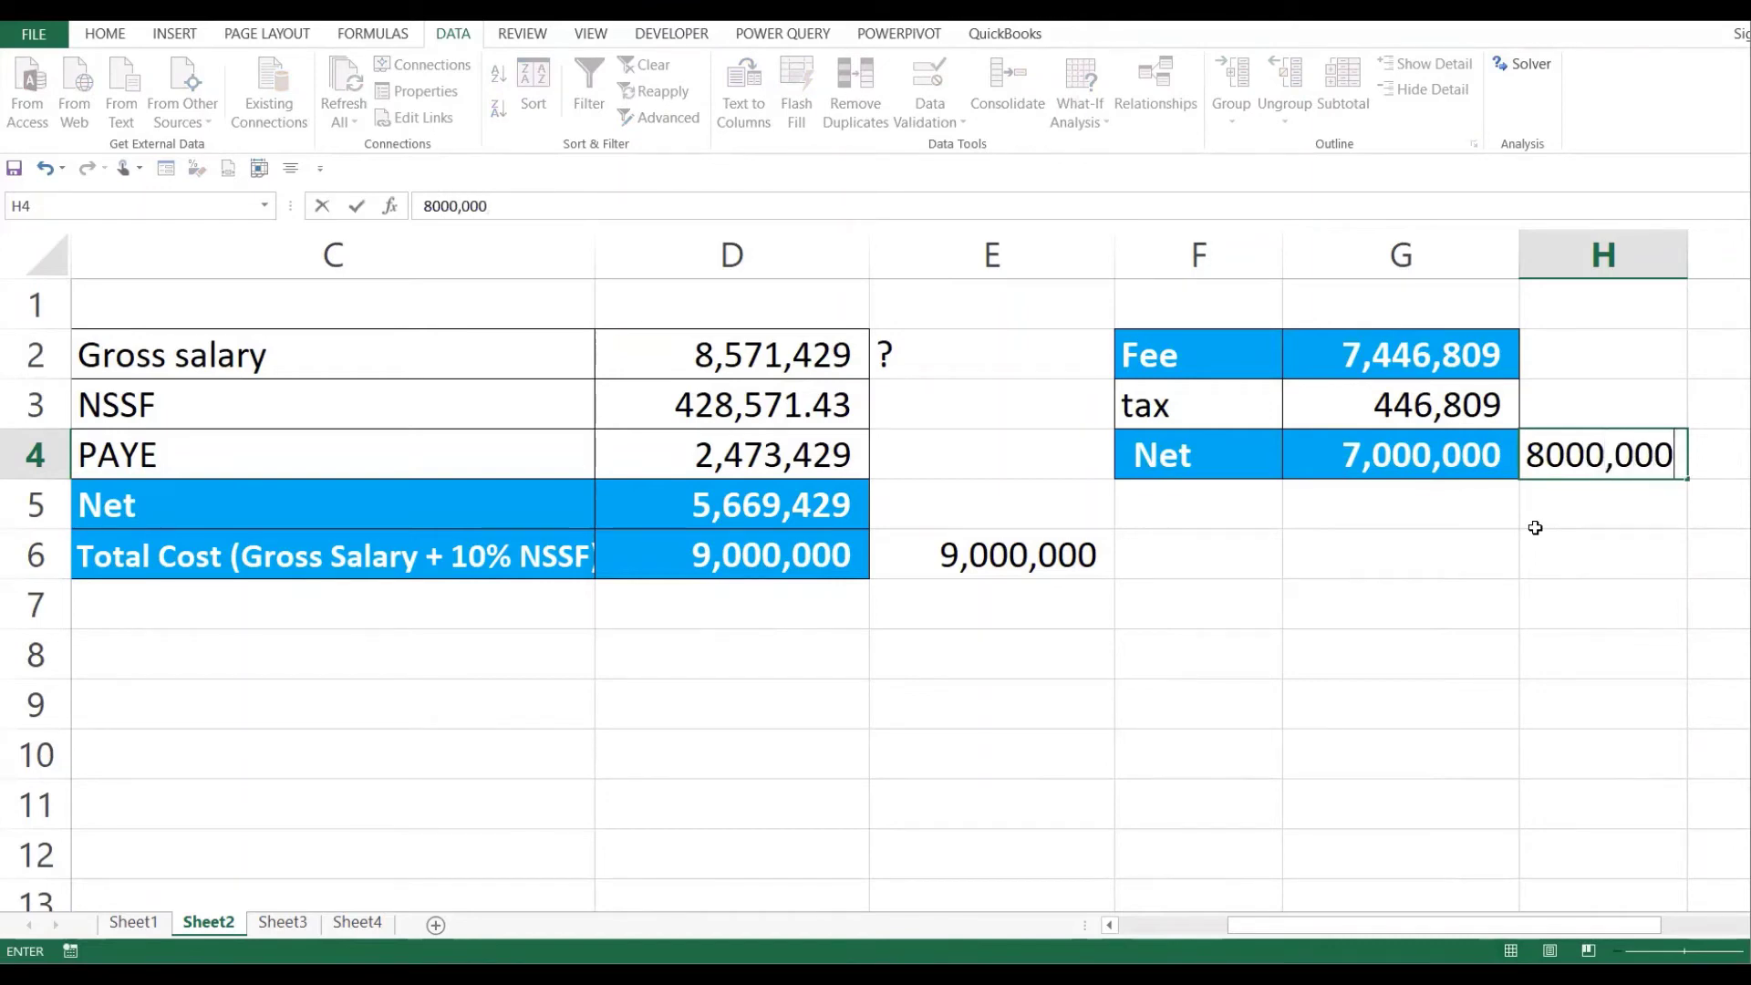
click(1582, 362)
text(?)
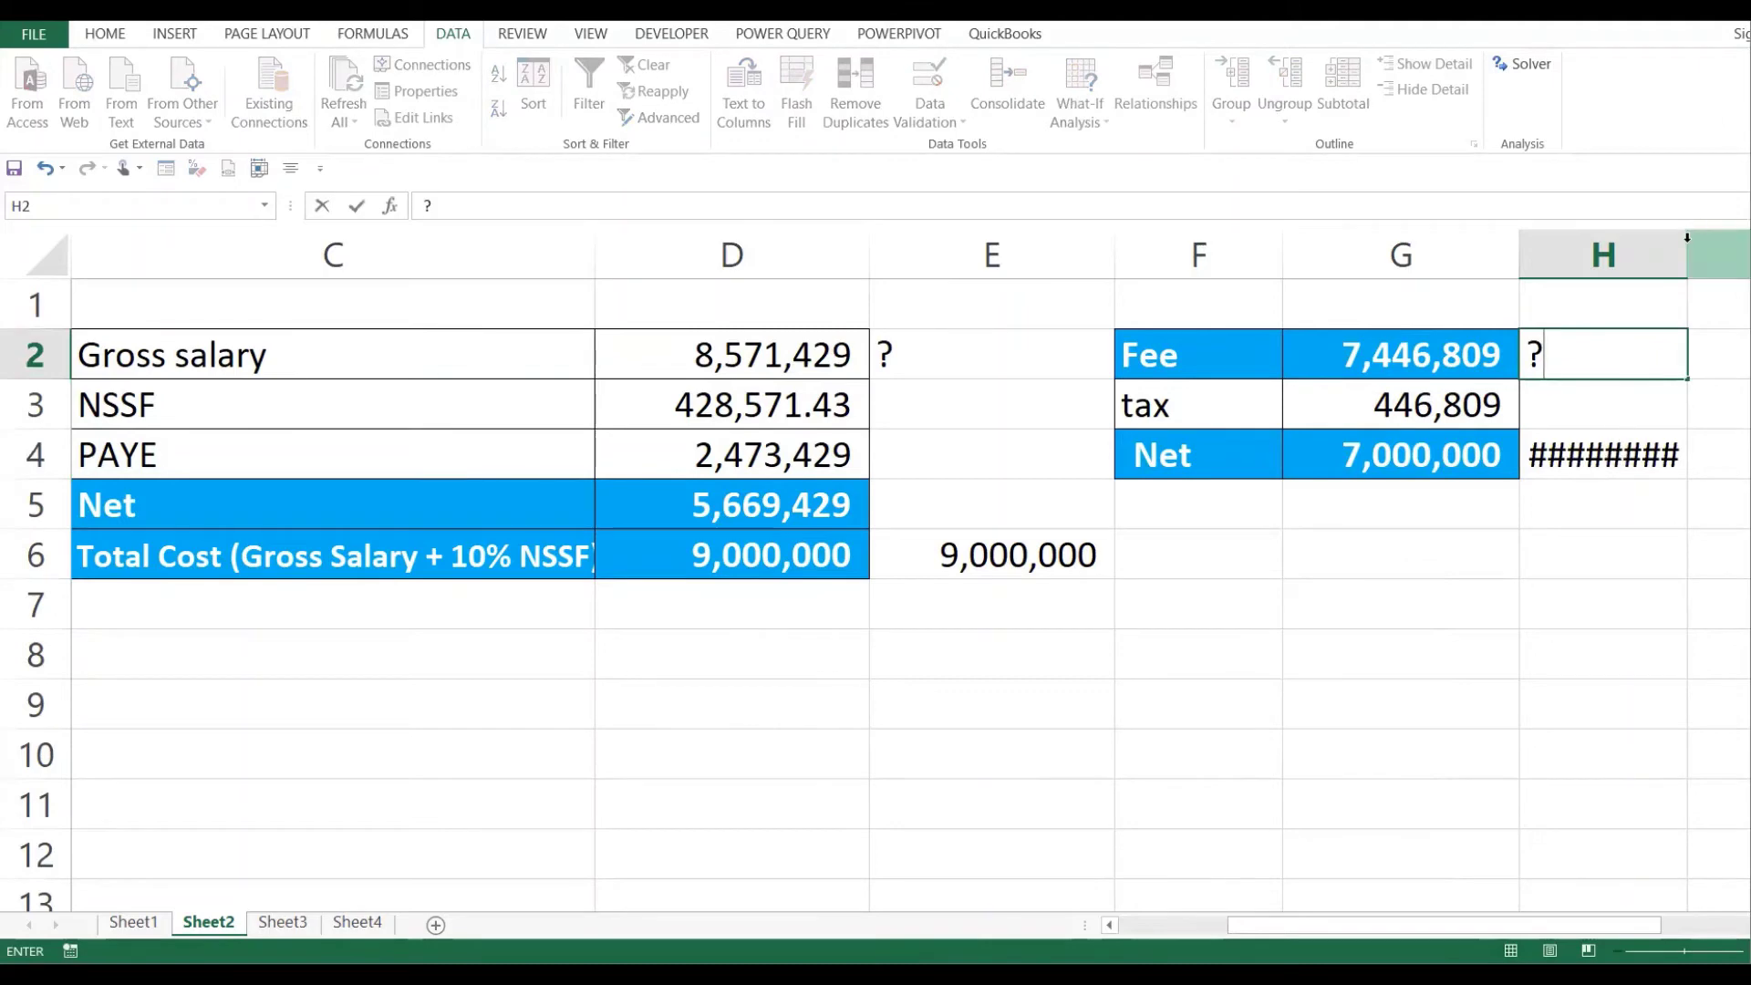
- Widen column H enough to show the full target amount in H4
click(1394, 374)
key(Right)
key(Right)
key(Right)
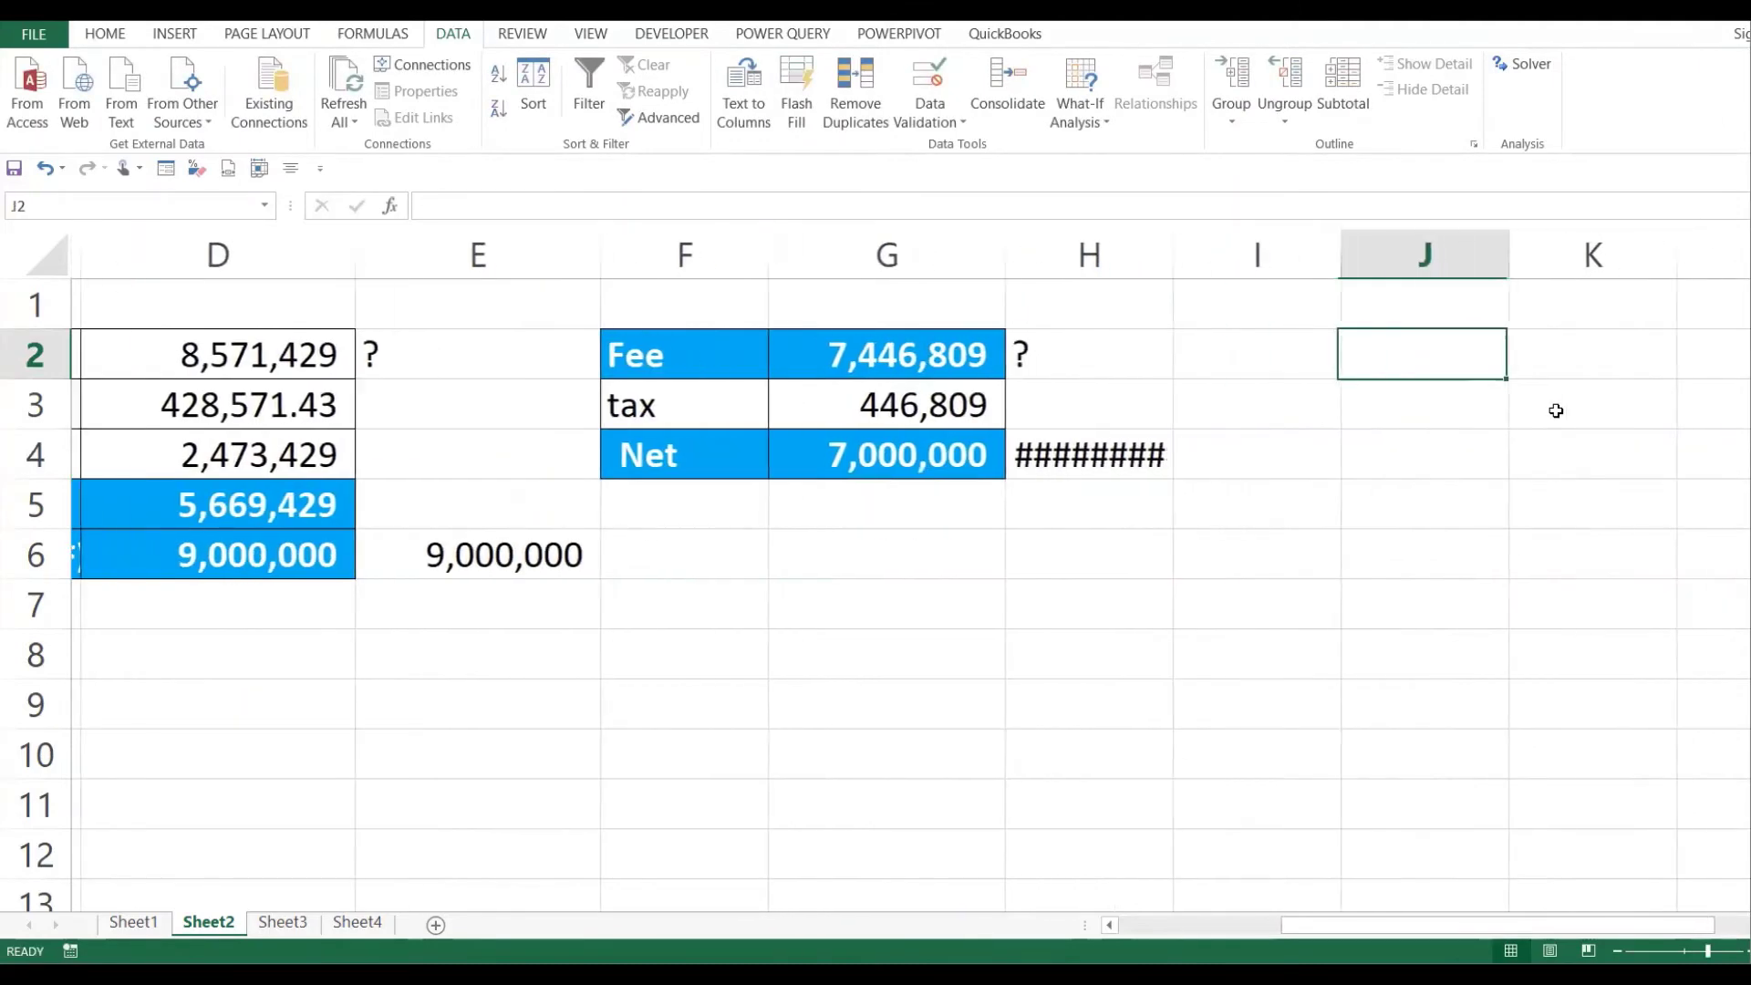
click(1134, 450)
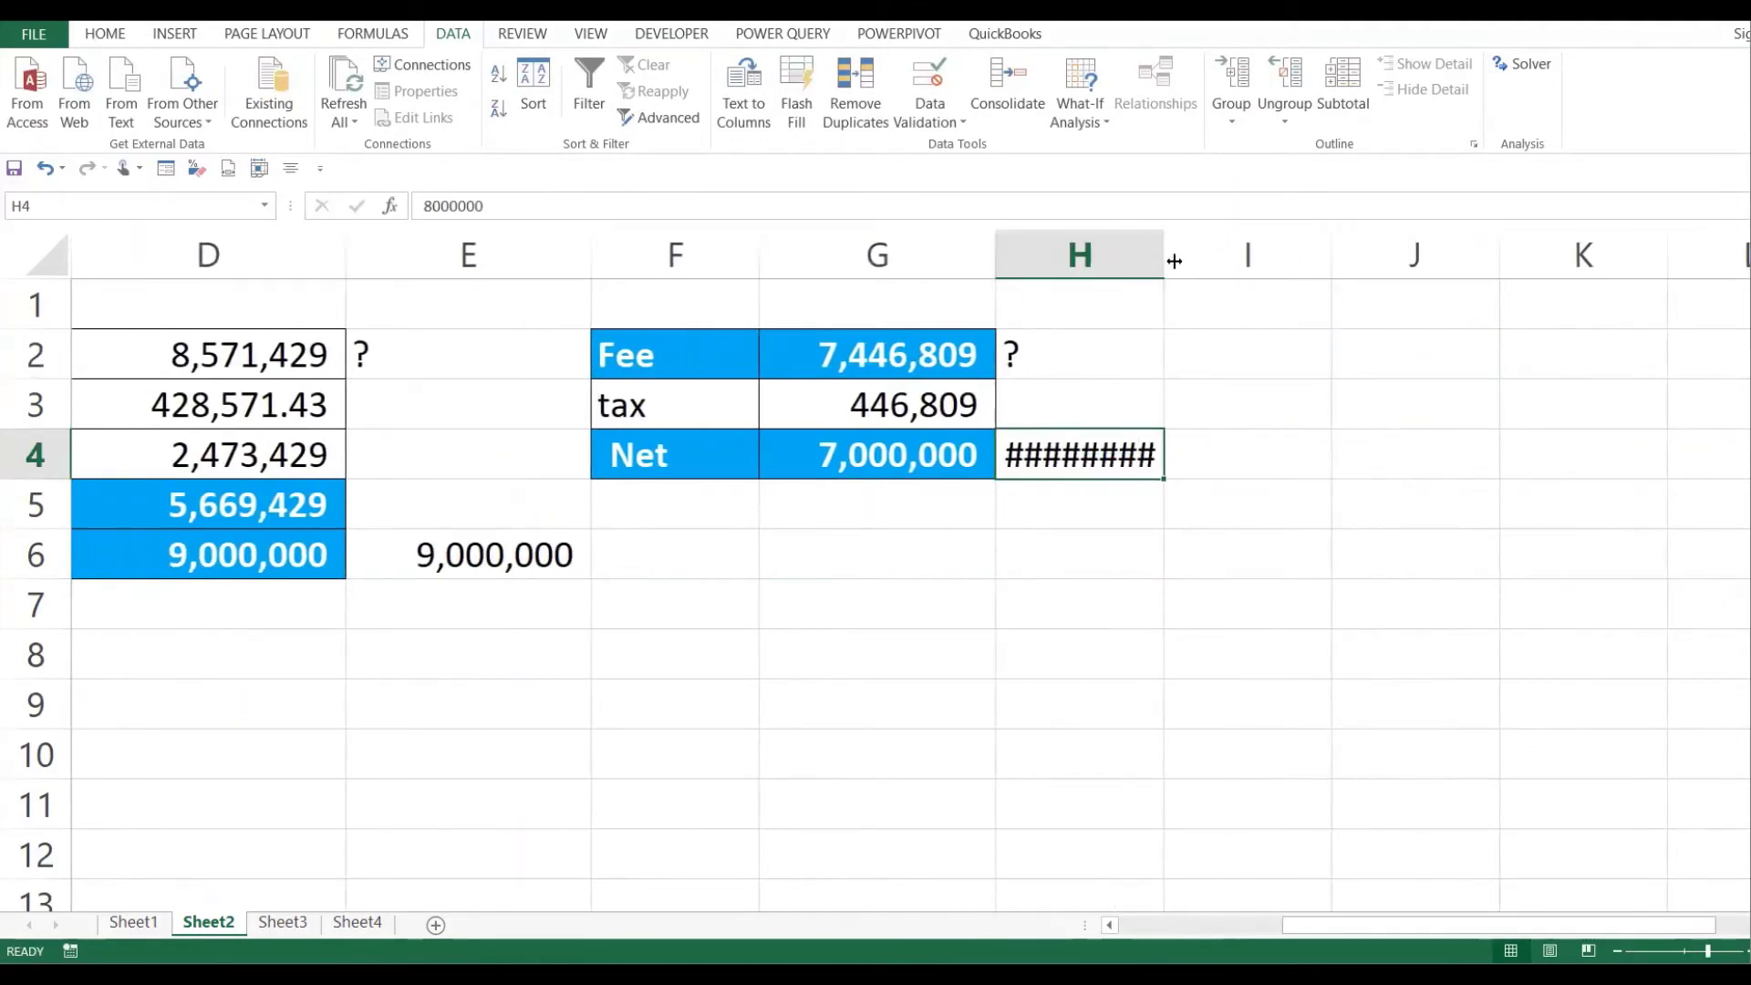
drag(1170, 258, 1232, 258)
- Review the Fee value in G2, the tax and Net formulas in G3:G4, and the target in H4
click(950, 466)
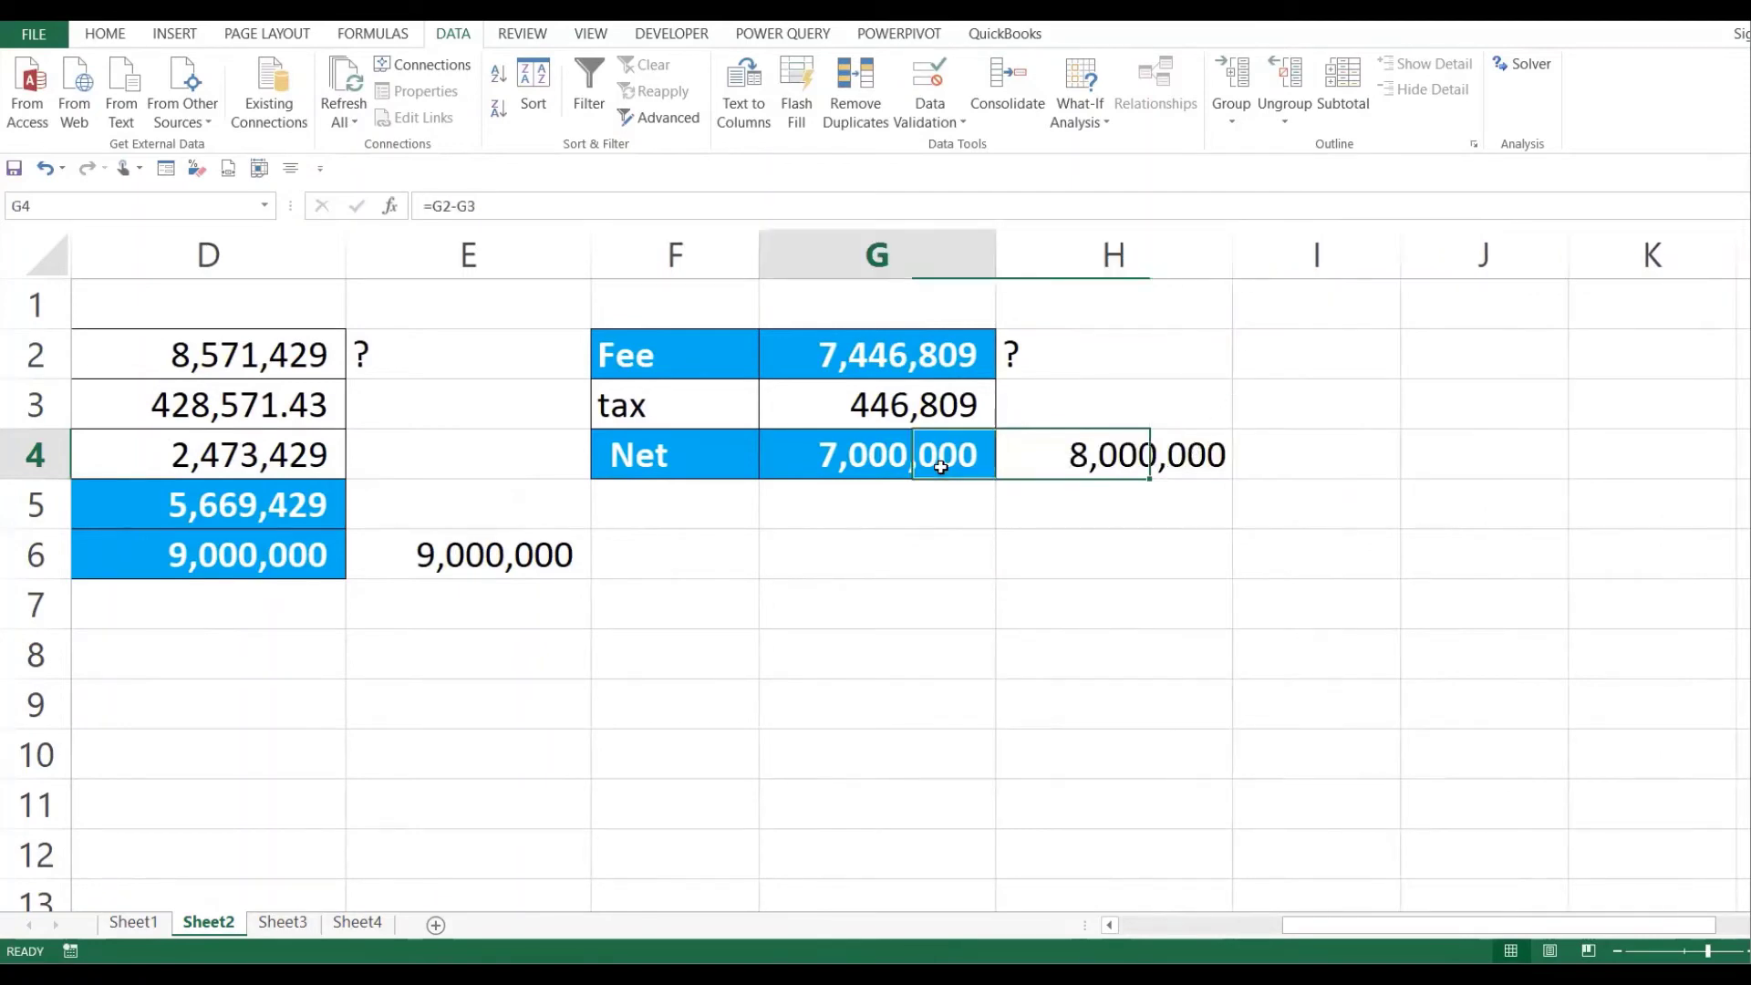
click(952, 345)
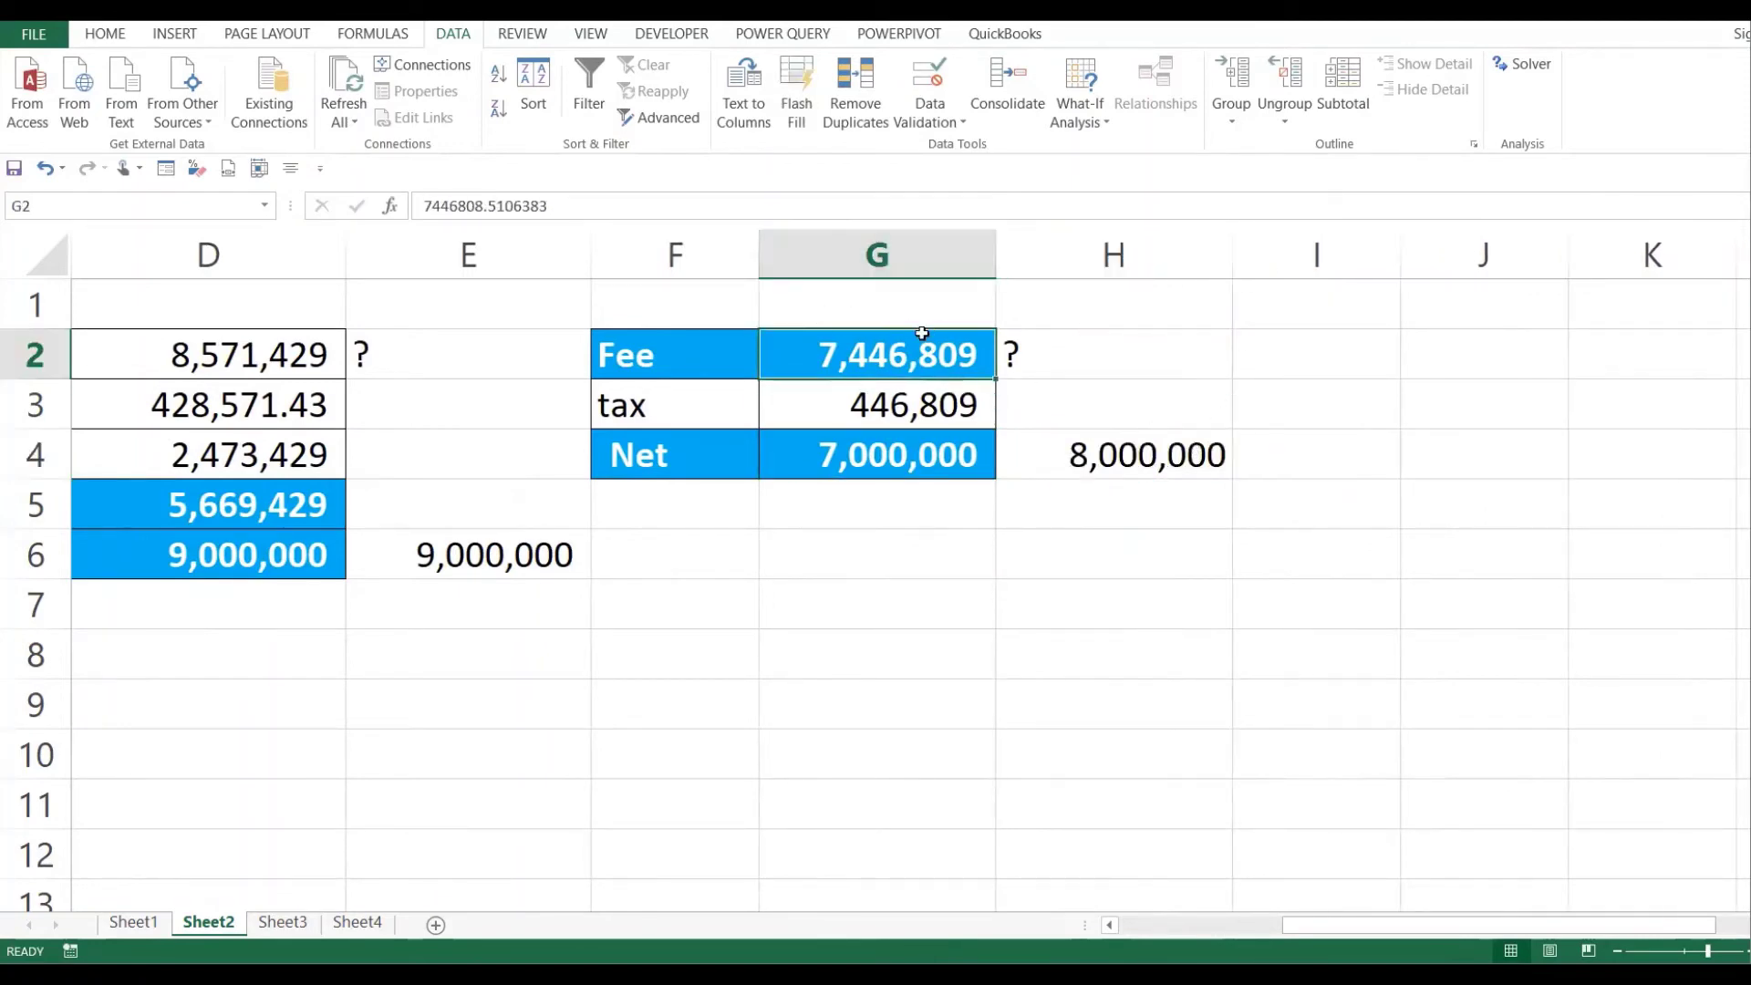
click(916, 402)
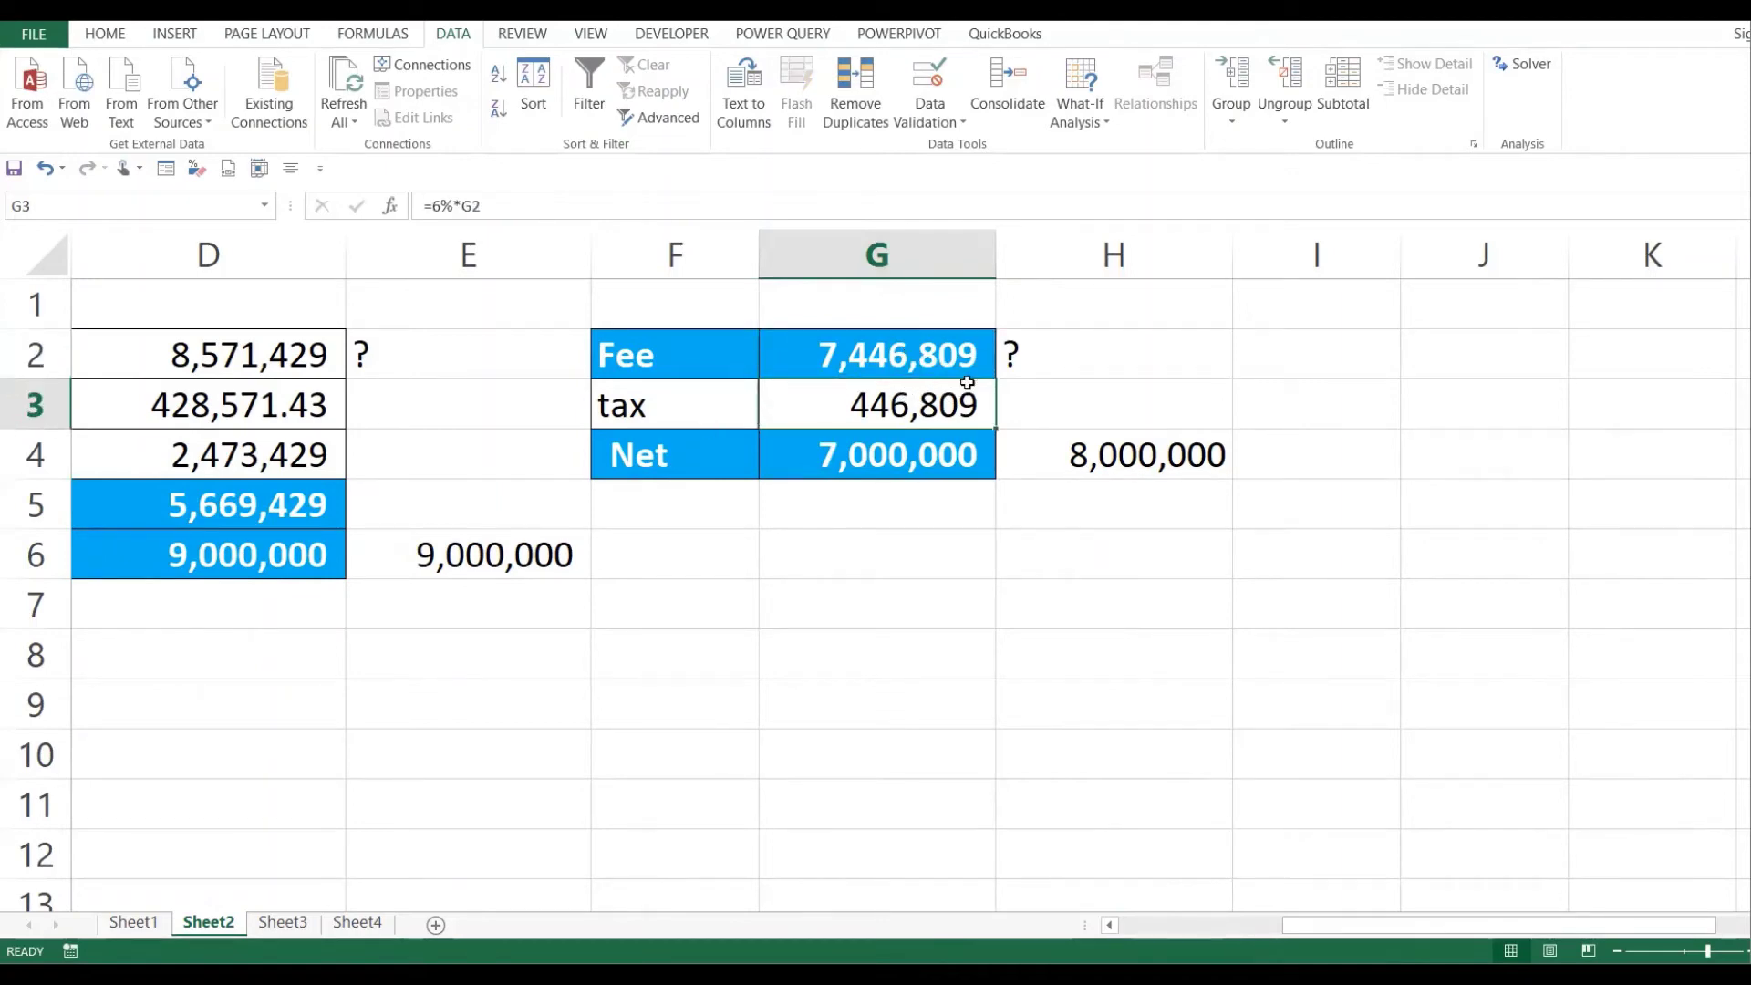
click(881, 460)
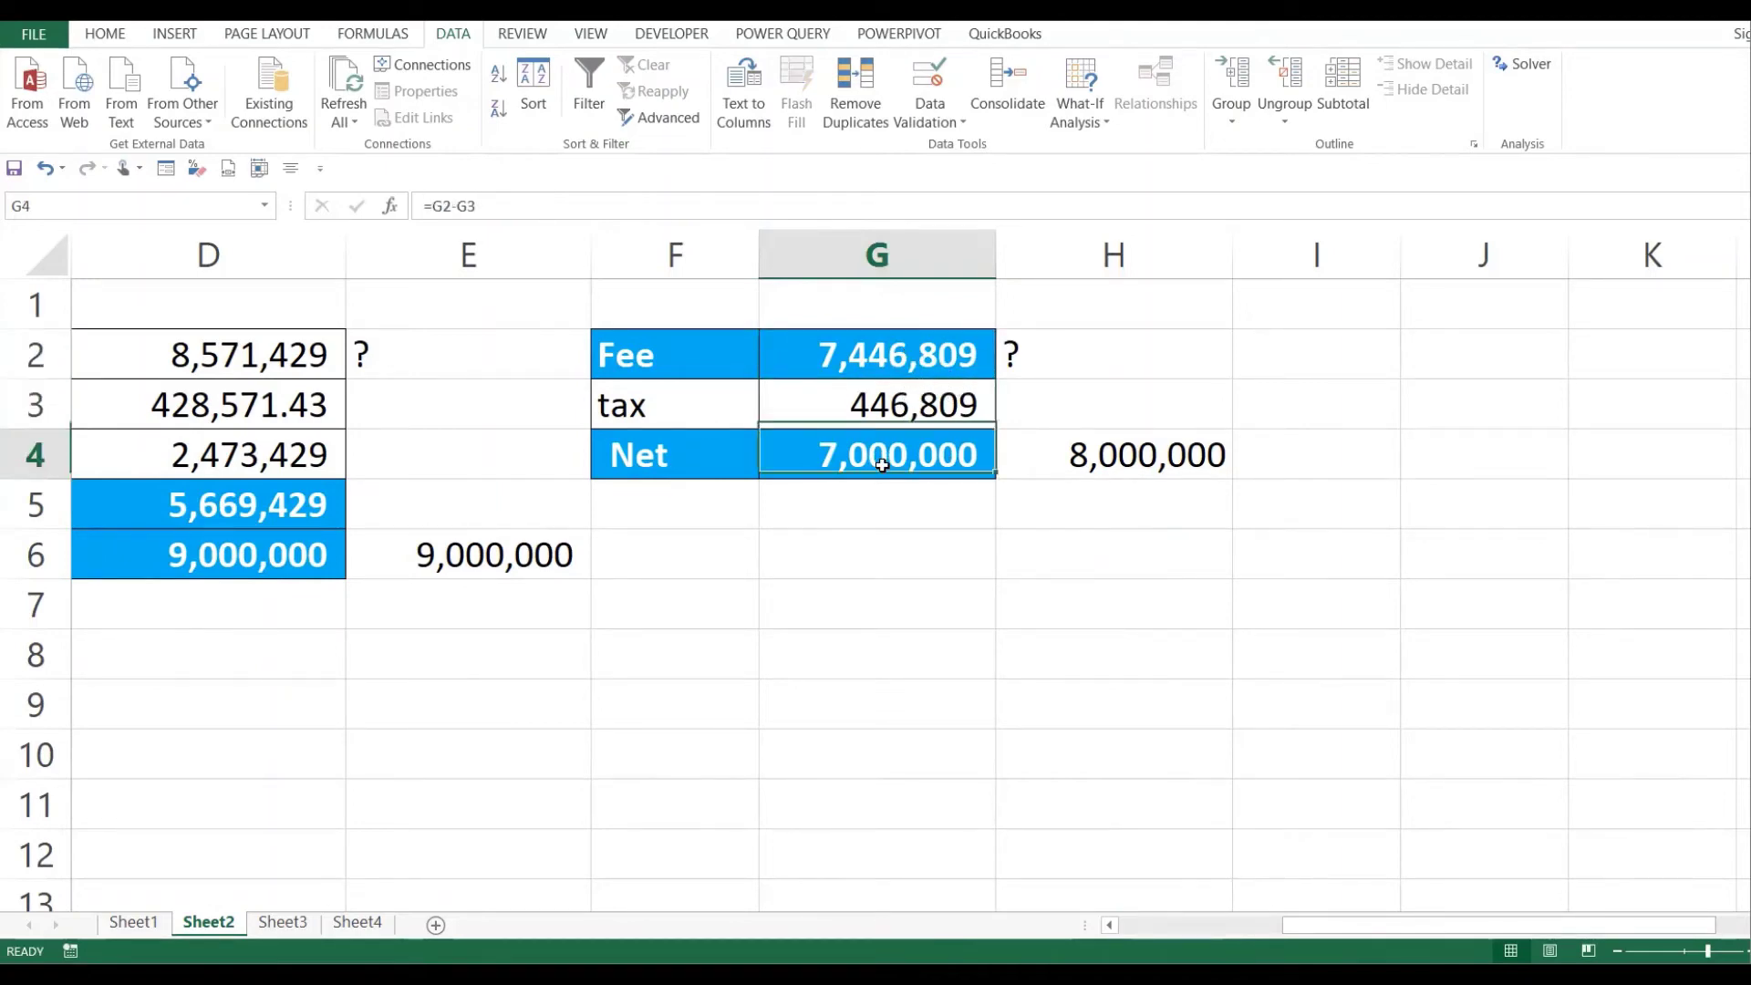
click(1120, 461)
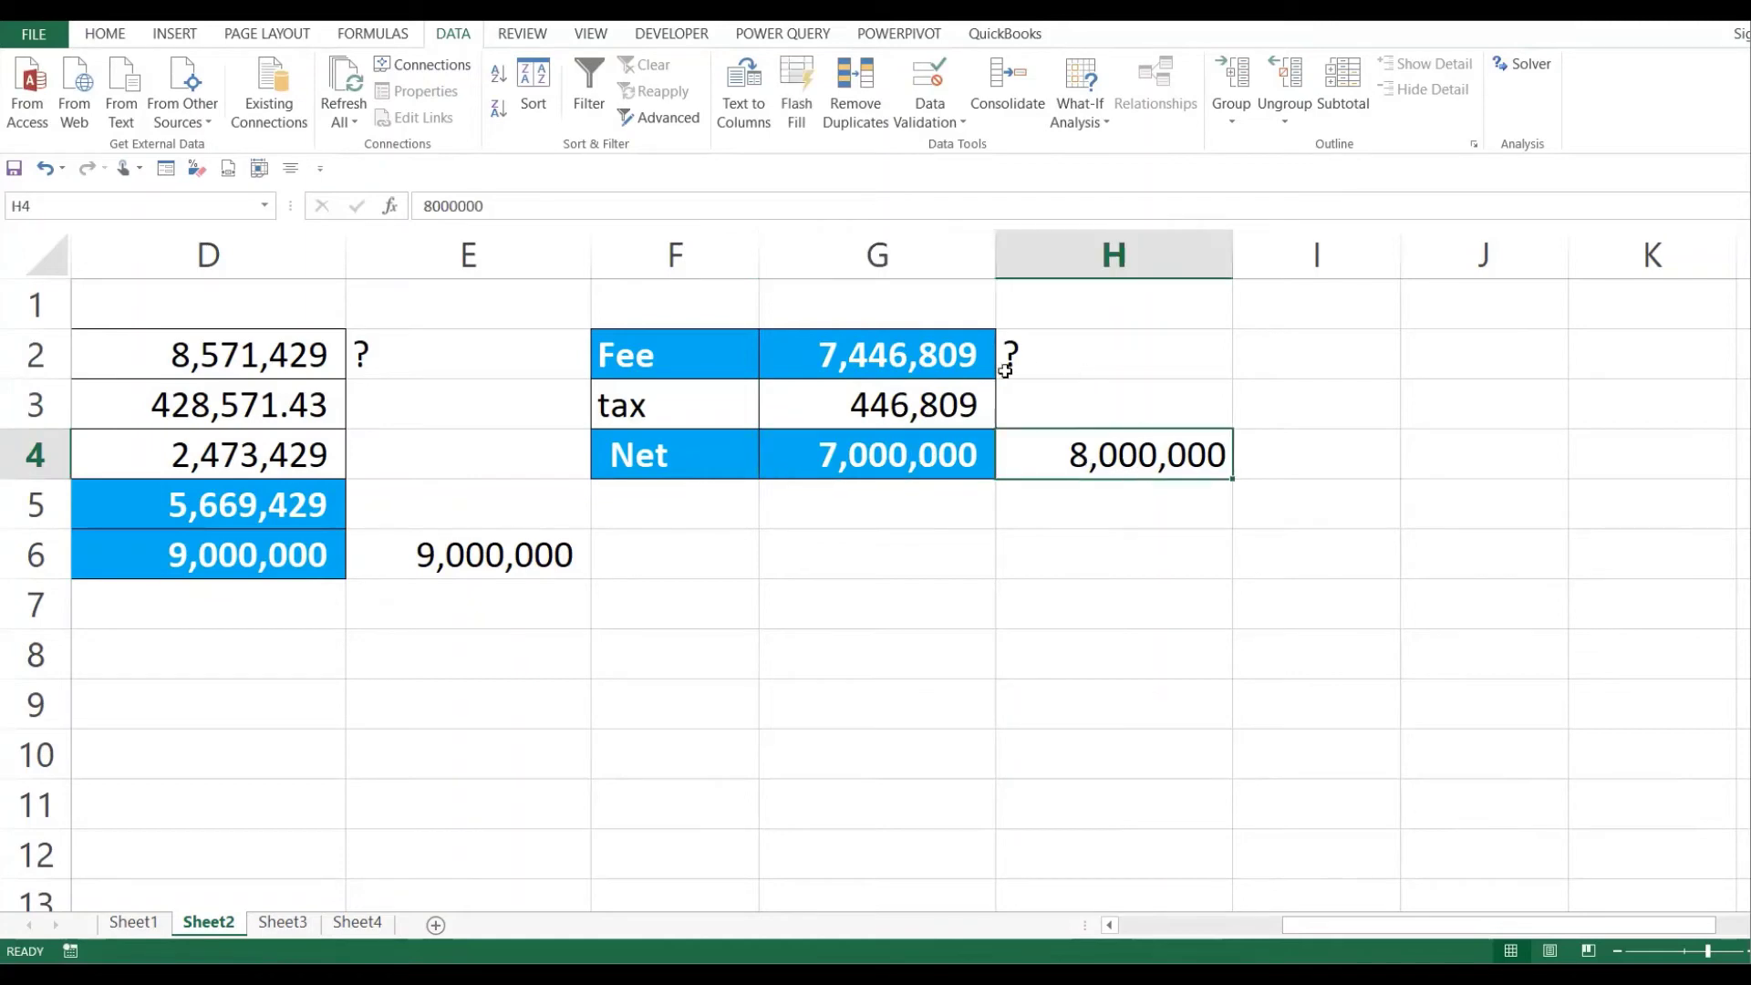
- Compare the target net in H4 with the current Net in G4 and the Fee in G2
click(1070, 355)
click(1075, 456)
click(919, 453)
click(1123, 461)
click(919, 539)
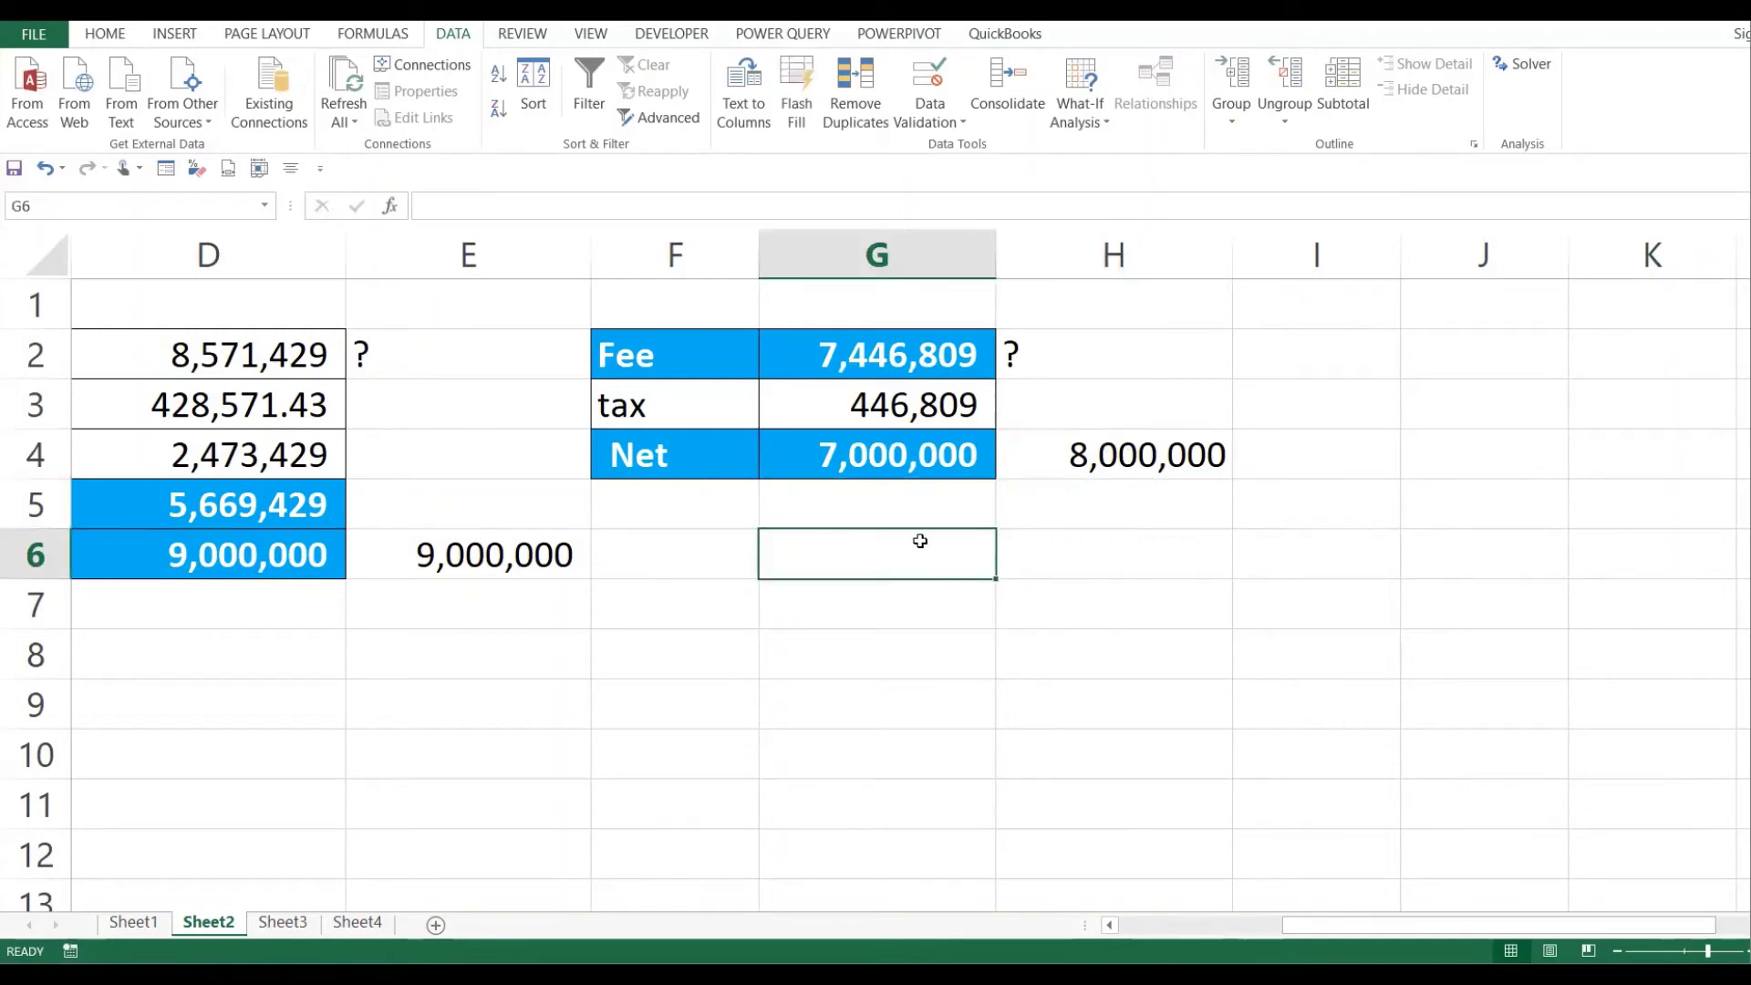
click(1123, 453)
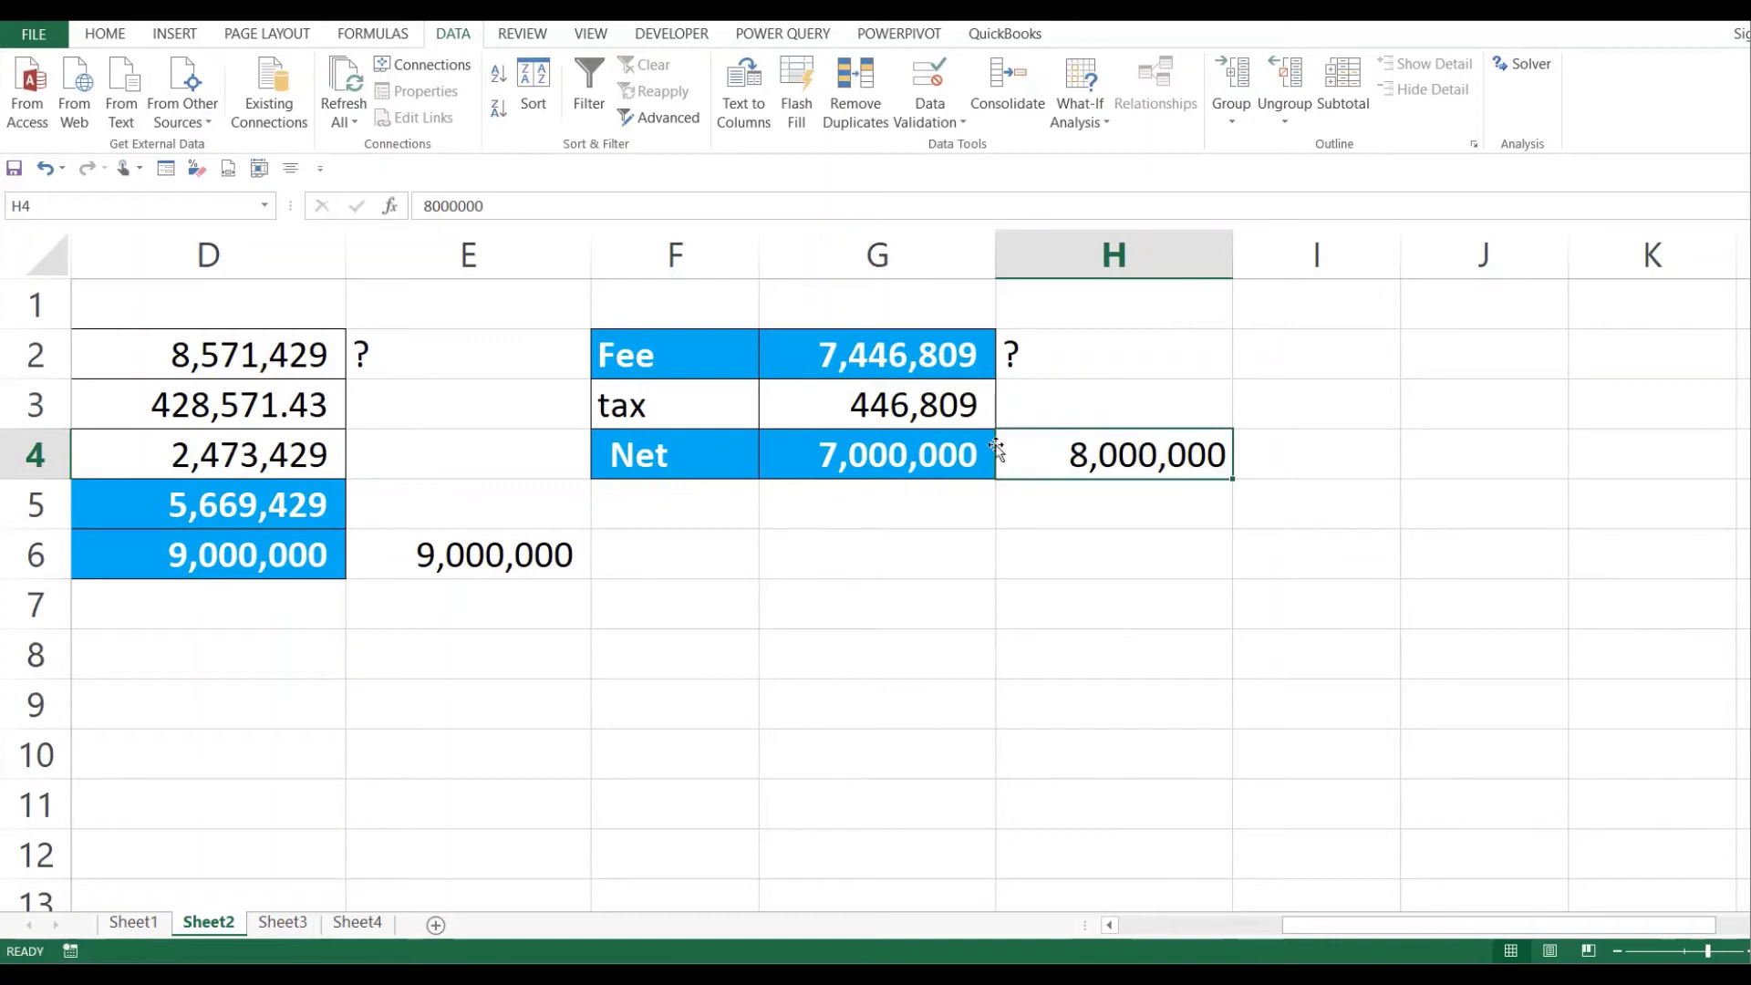
click(839, 456)
click(1186, 464)
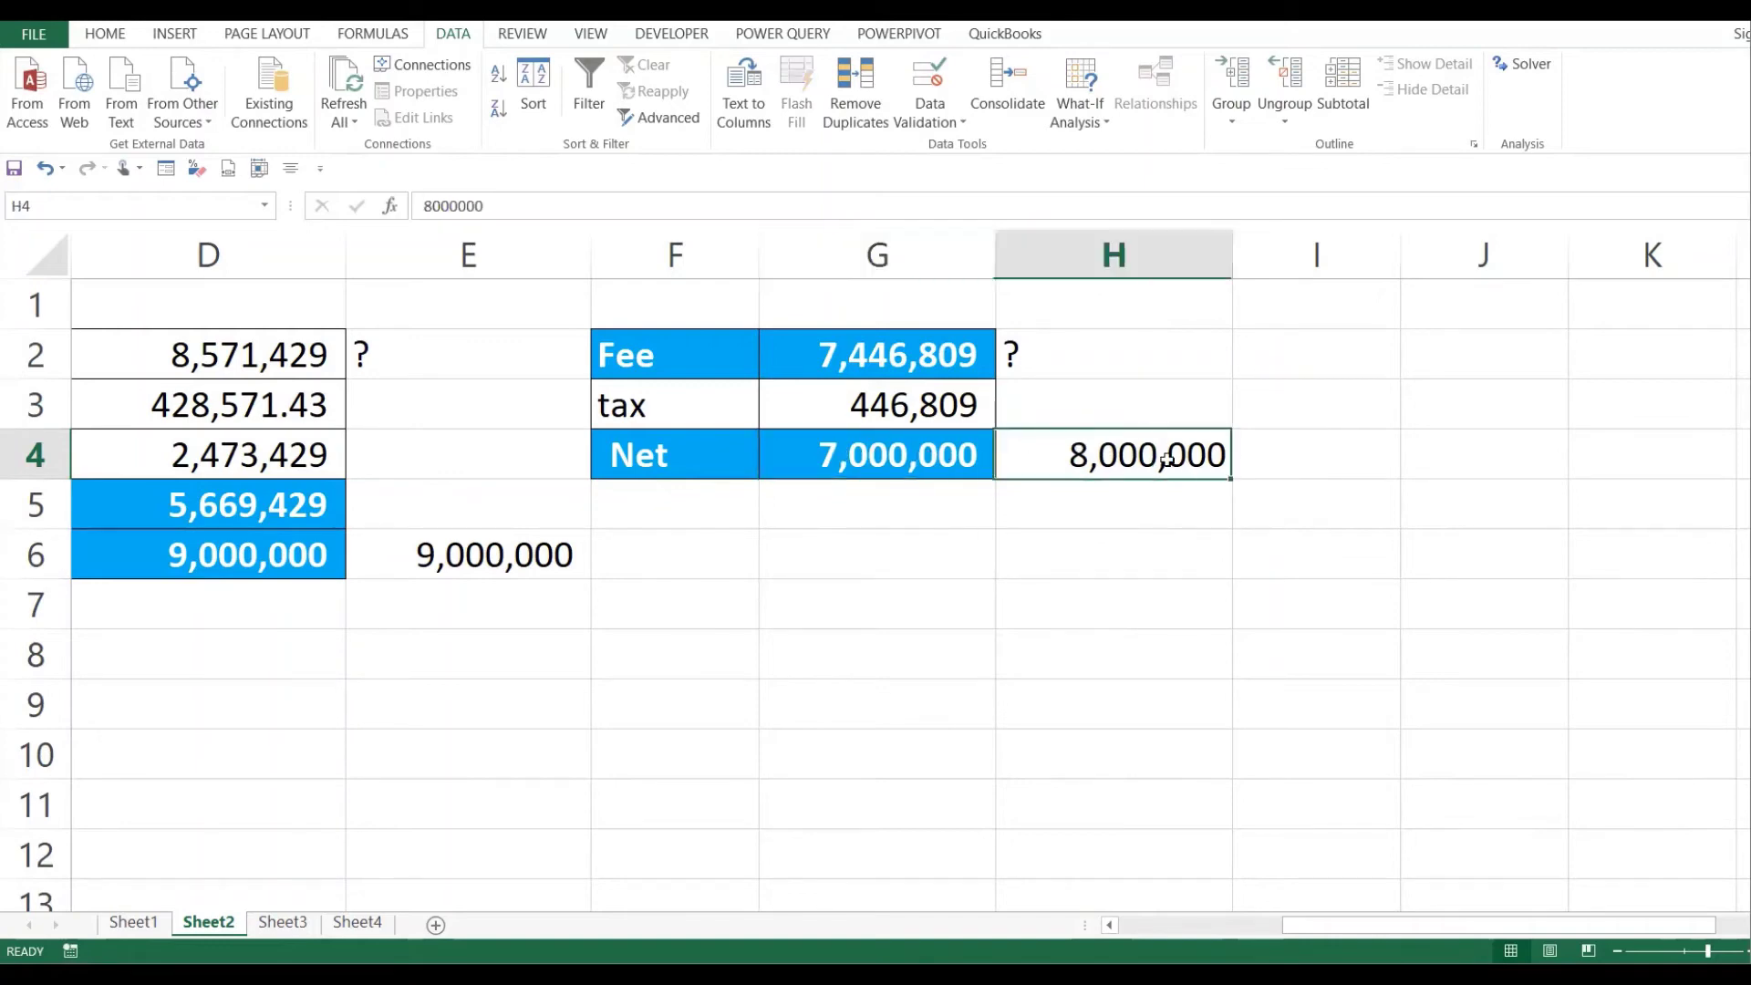
click(921, 364)
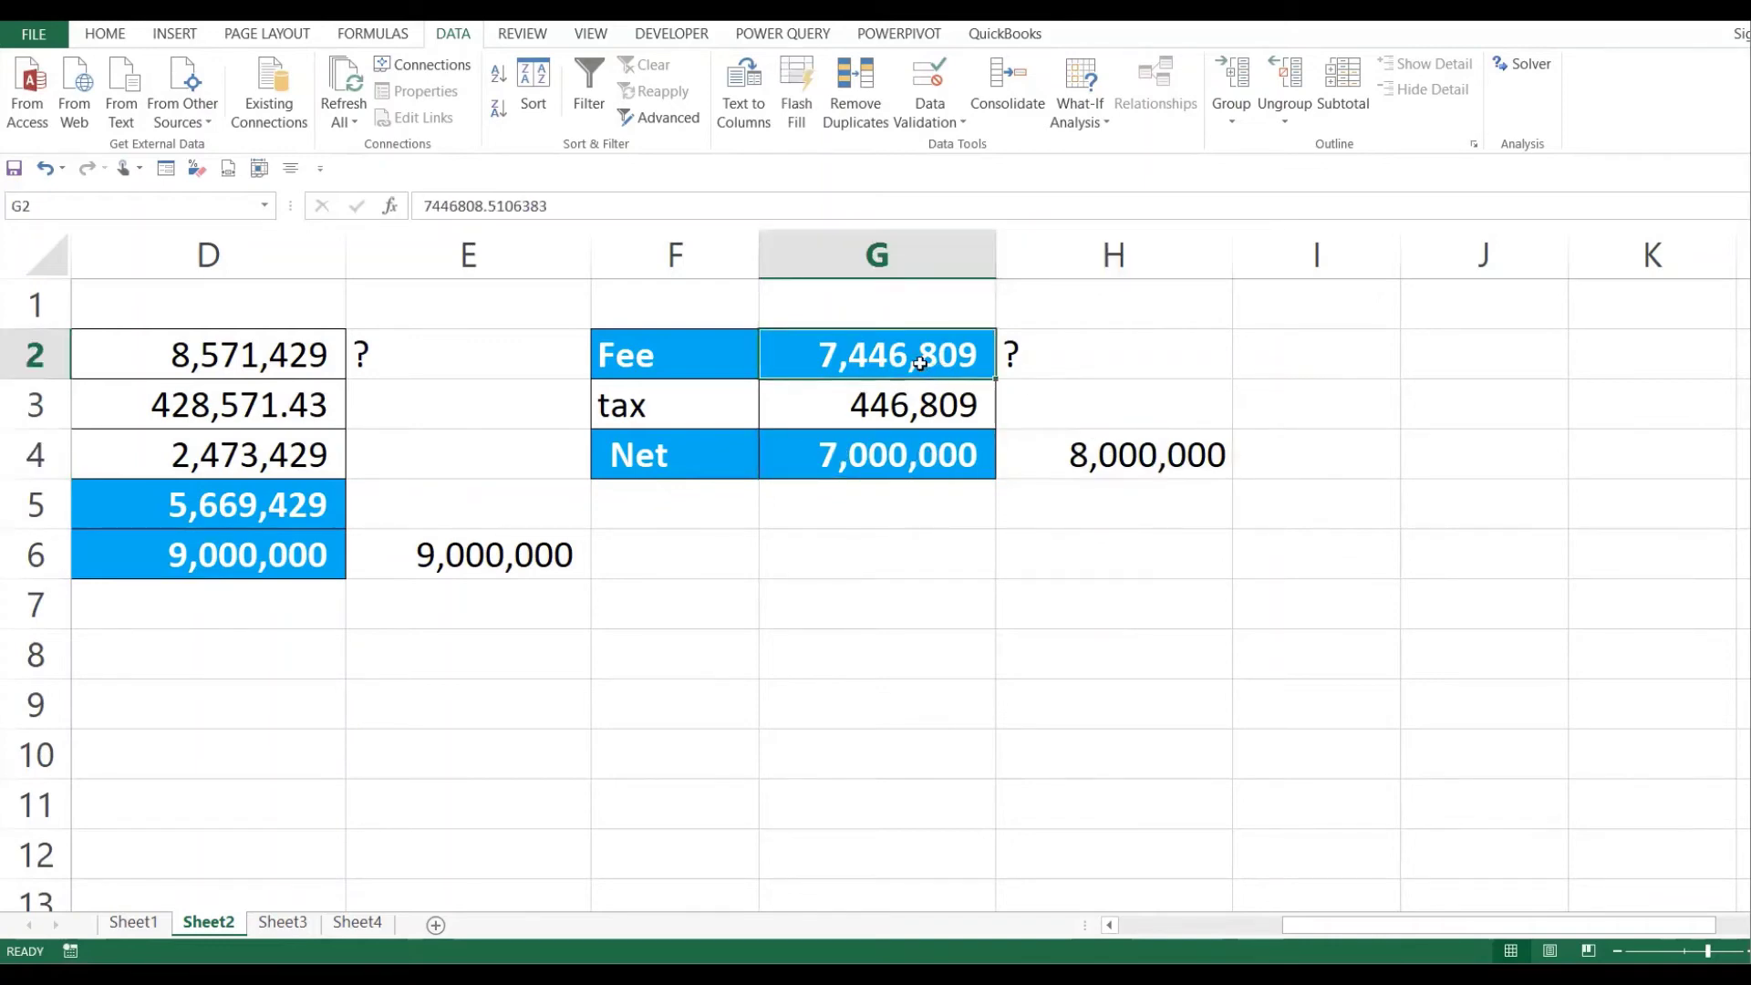
click(1014, 416)
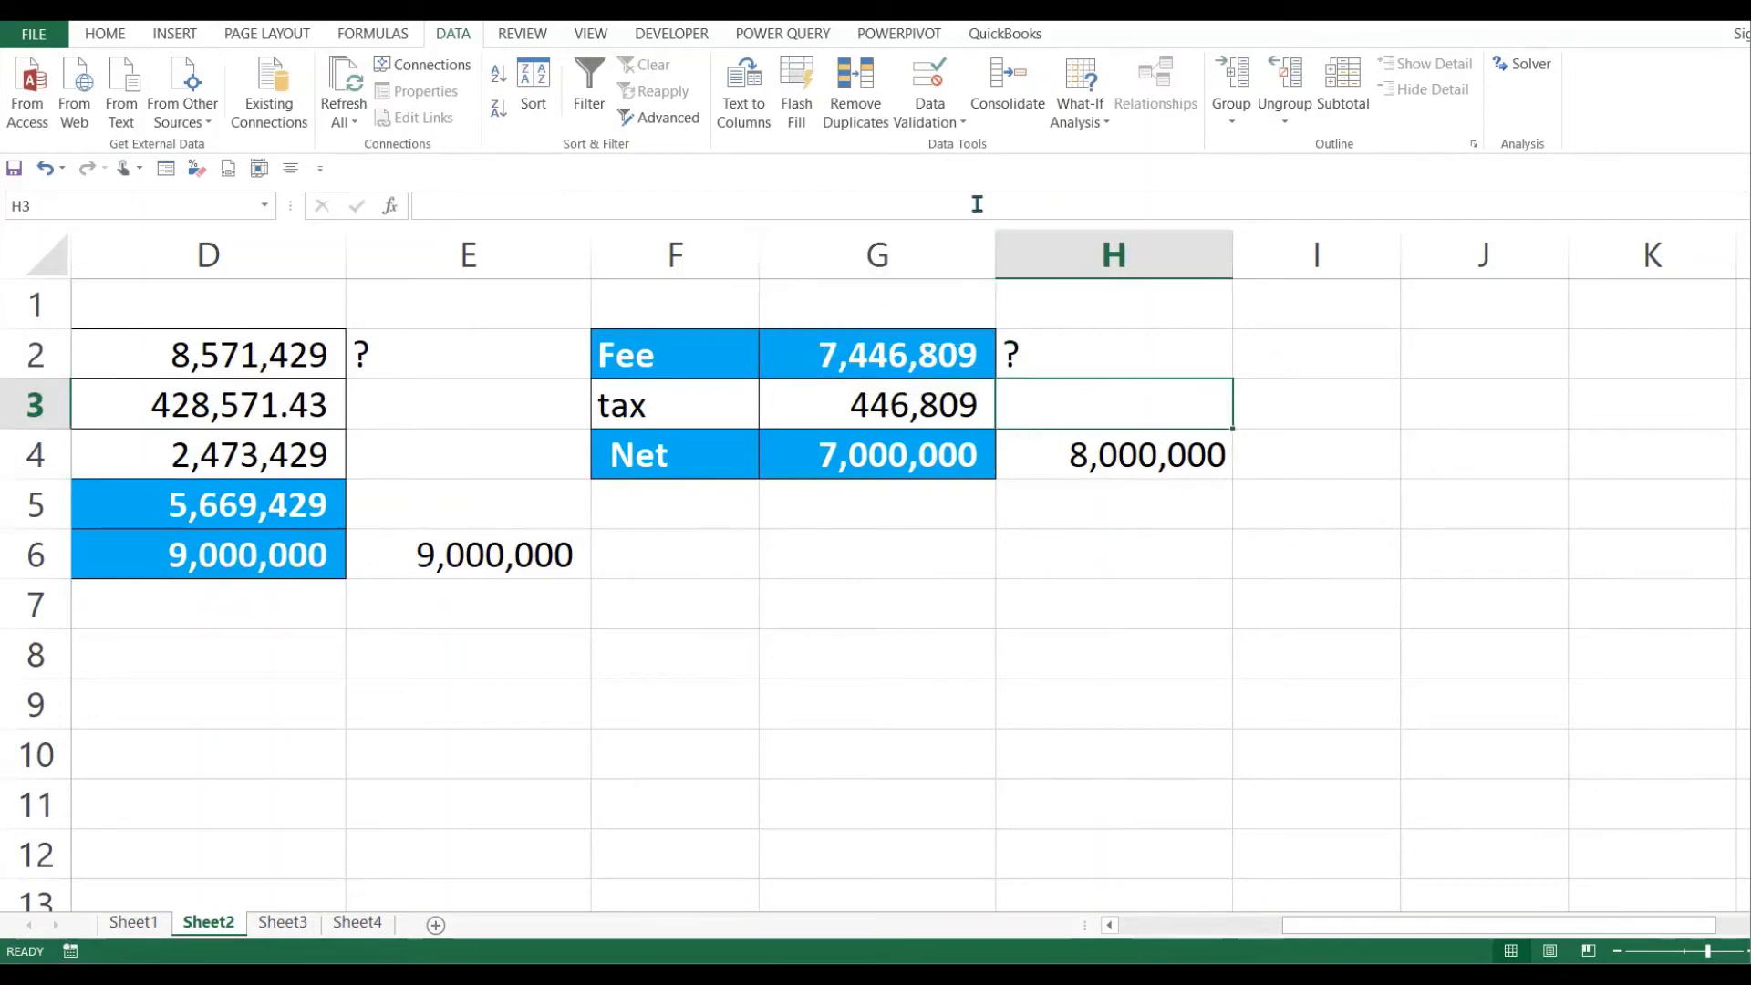
- Start a Goal Seek and choose the Net cell G4 as the cell to set
click(1082, 119)
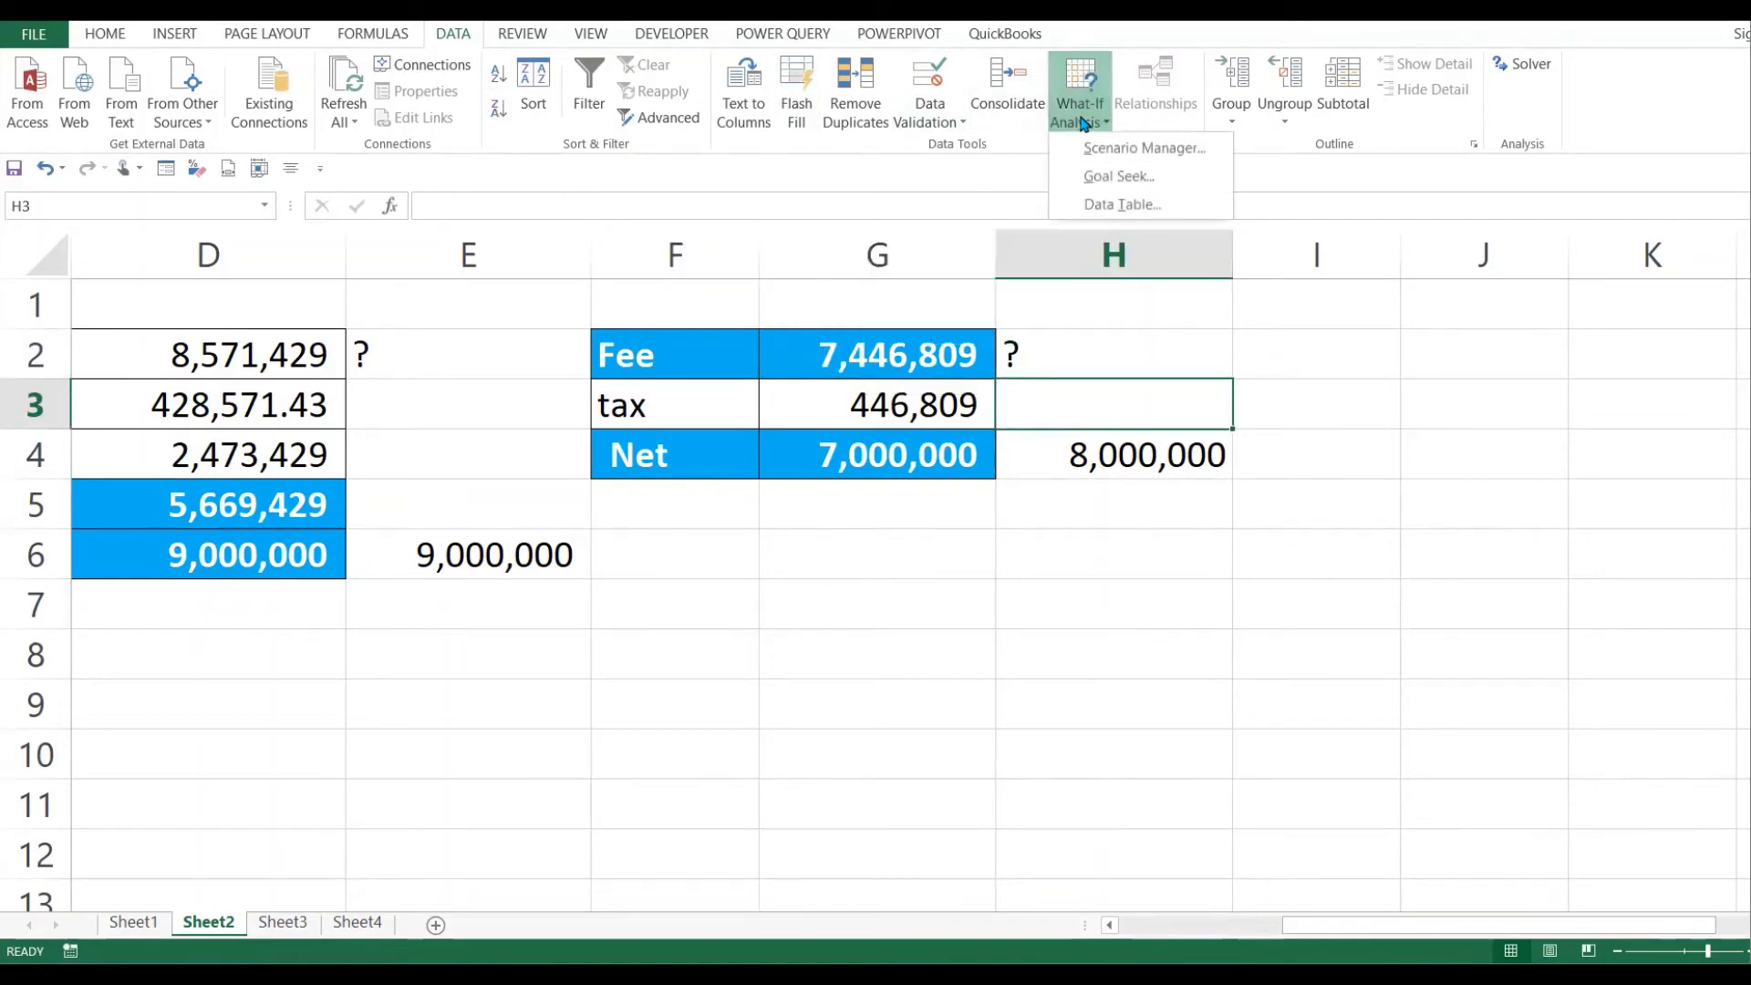
click(1140, 179)
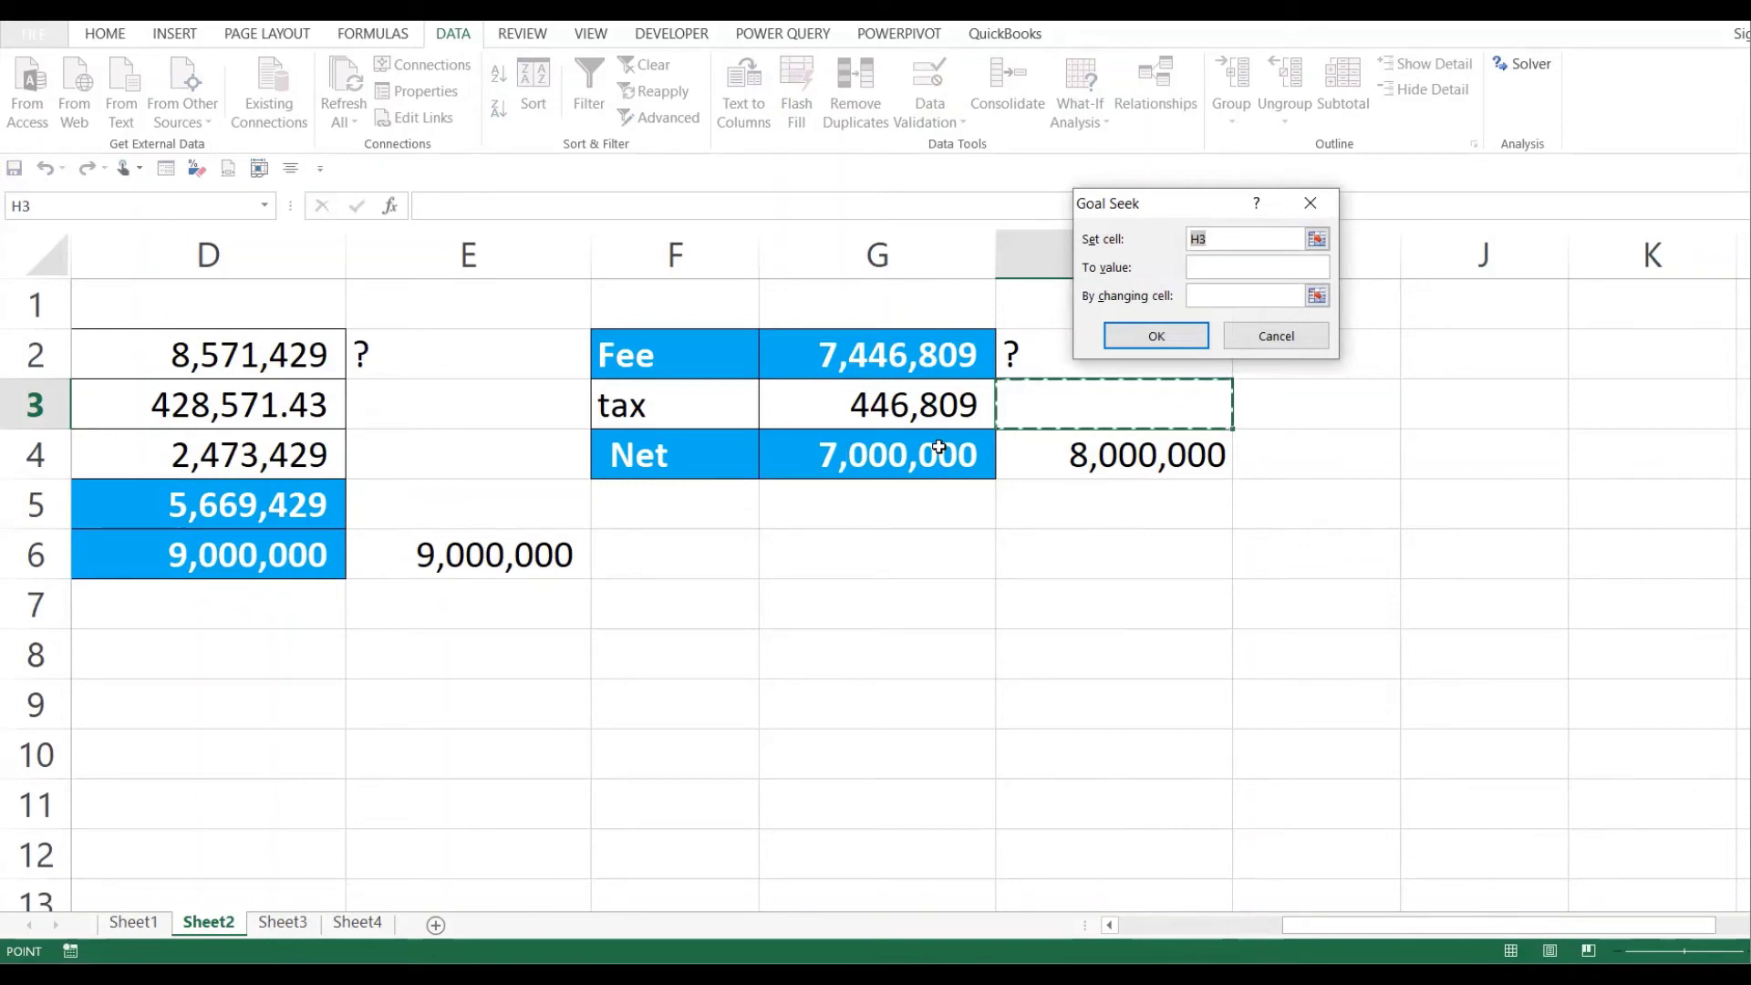
click(1226, 241)
key(BackSpace)
key(BackSpace)
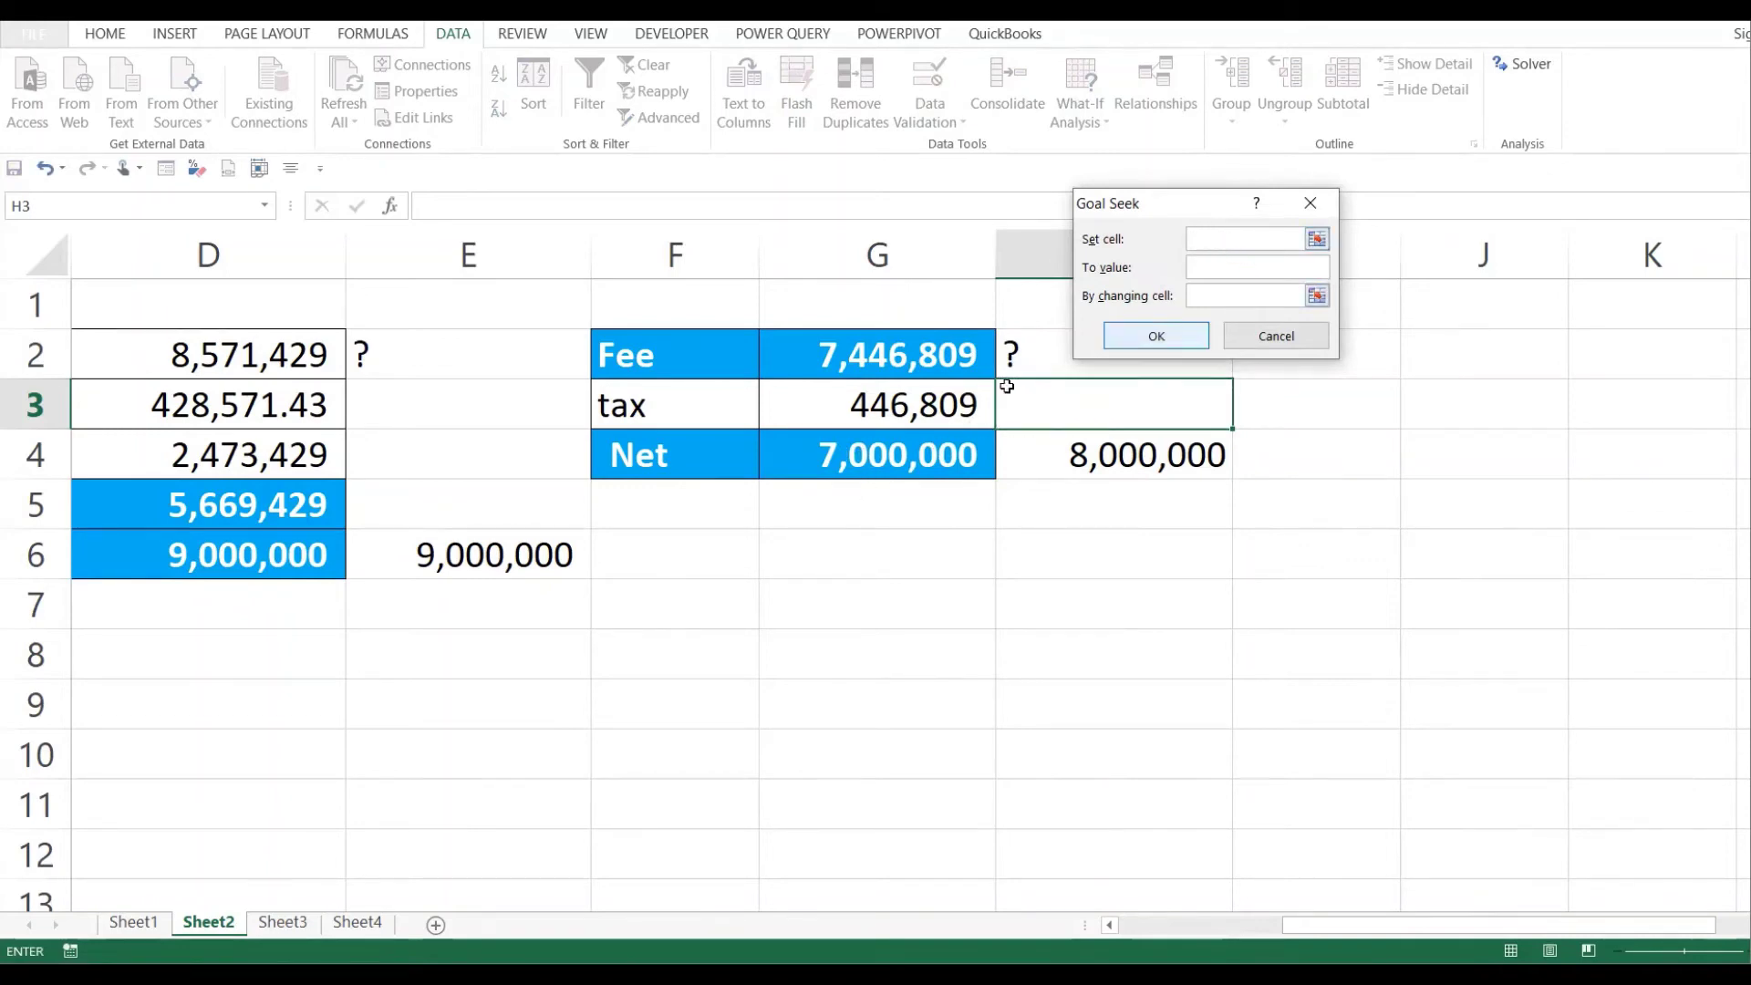
click(895, 451)
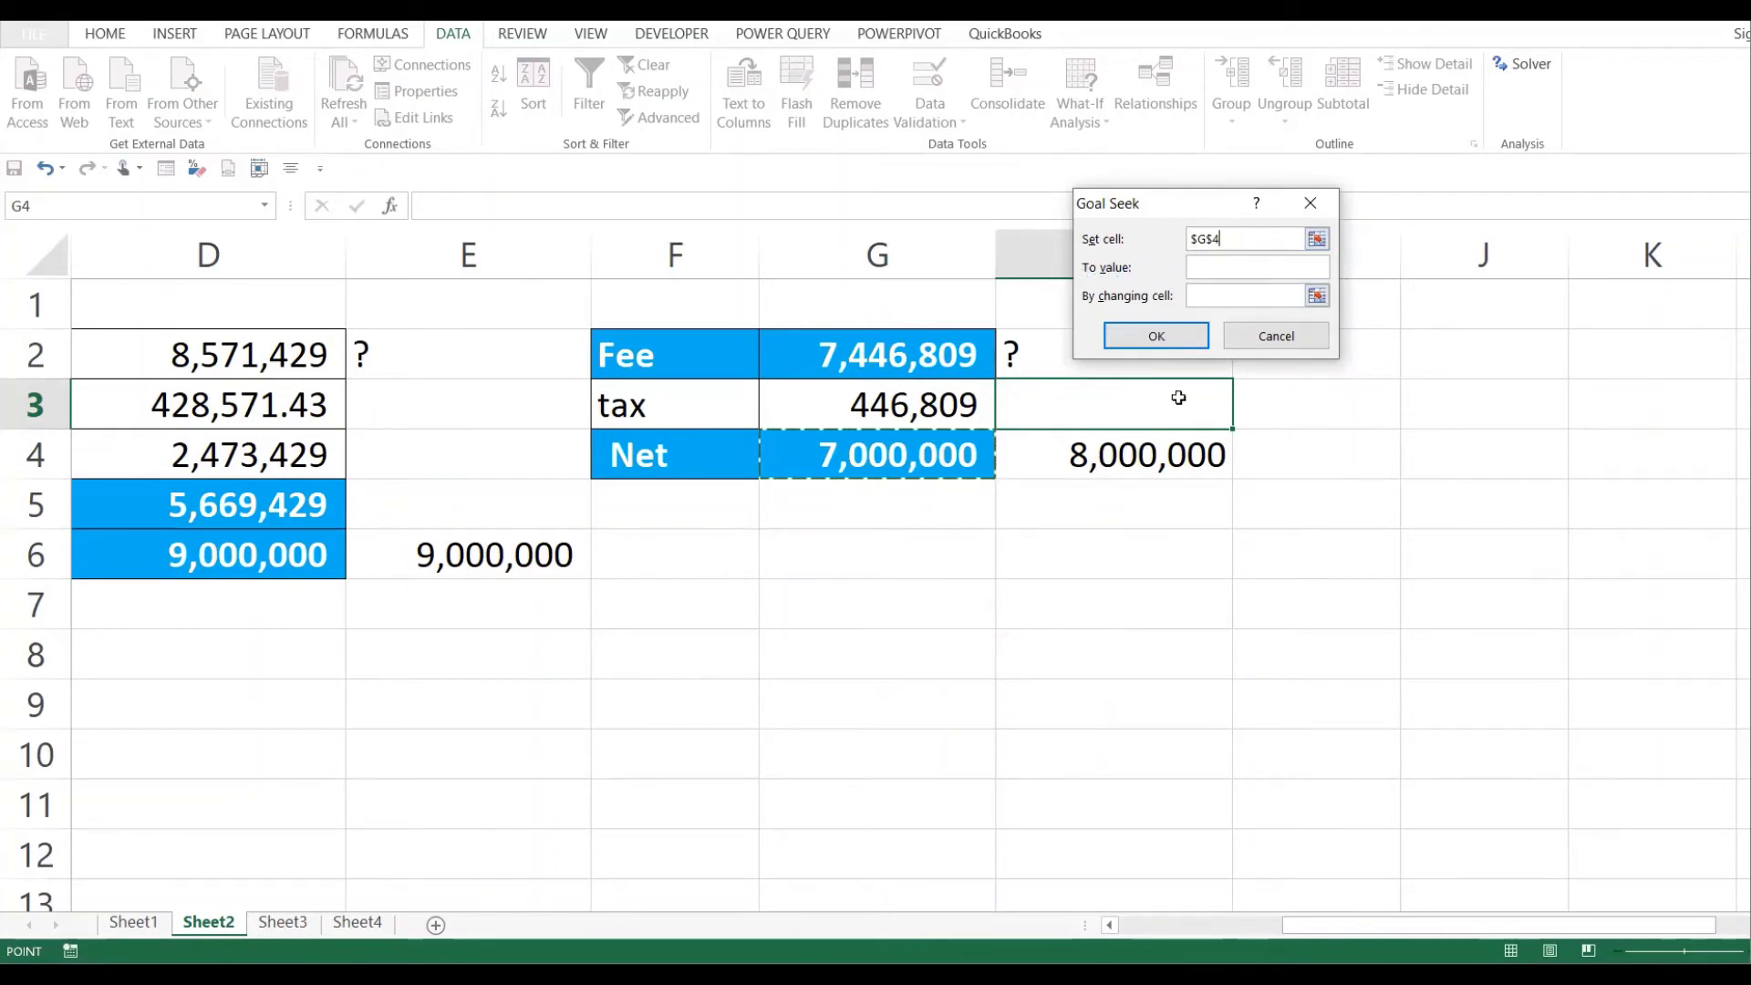
- Set the Goal Seek target to 8000000 by changing the Fee cell G2, run it and accept the solution
click(1219, 269)
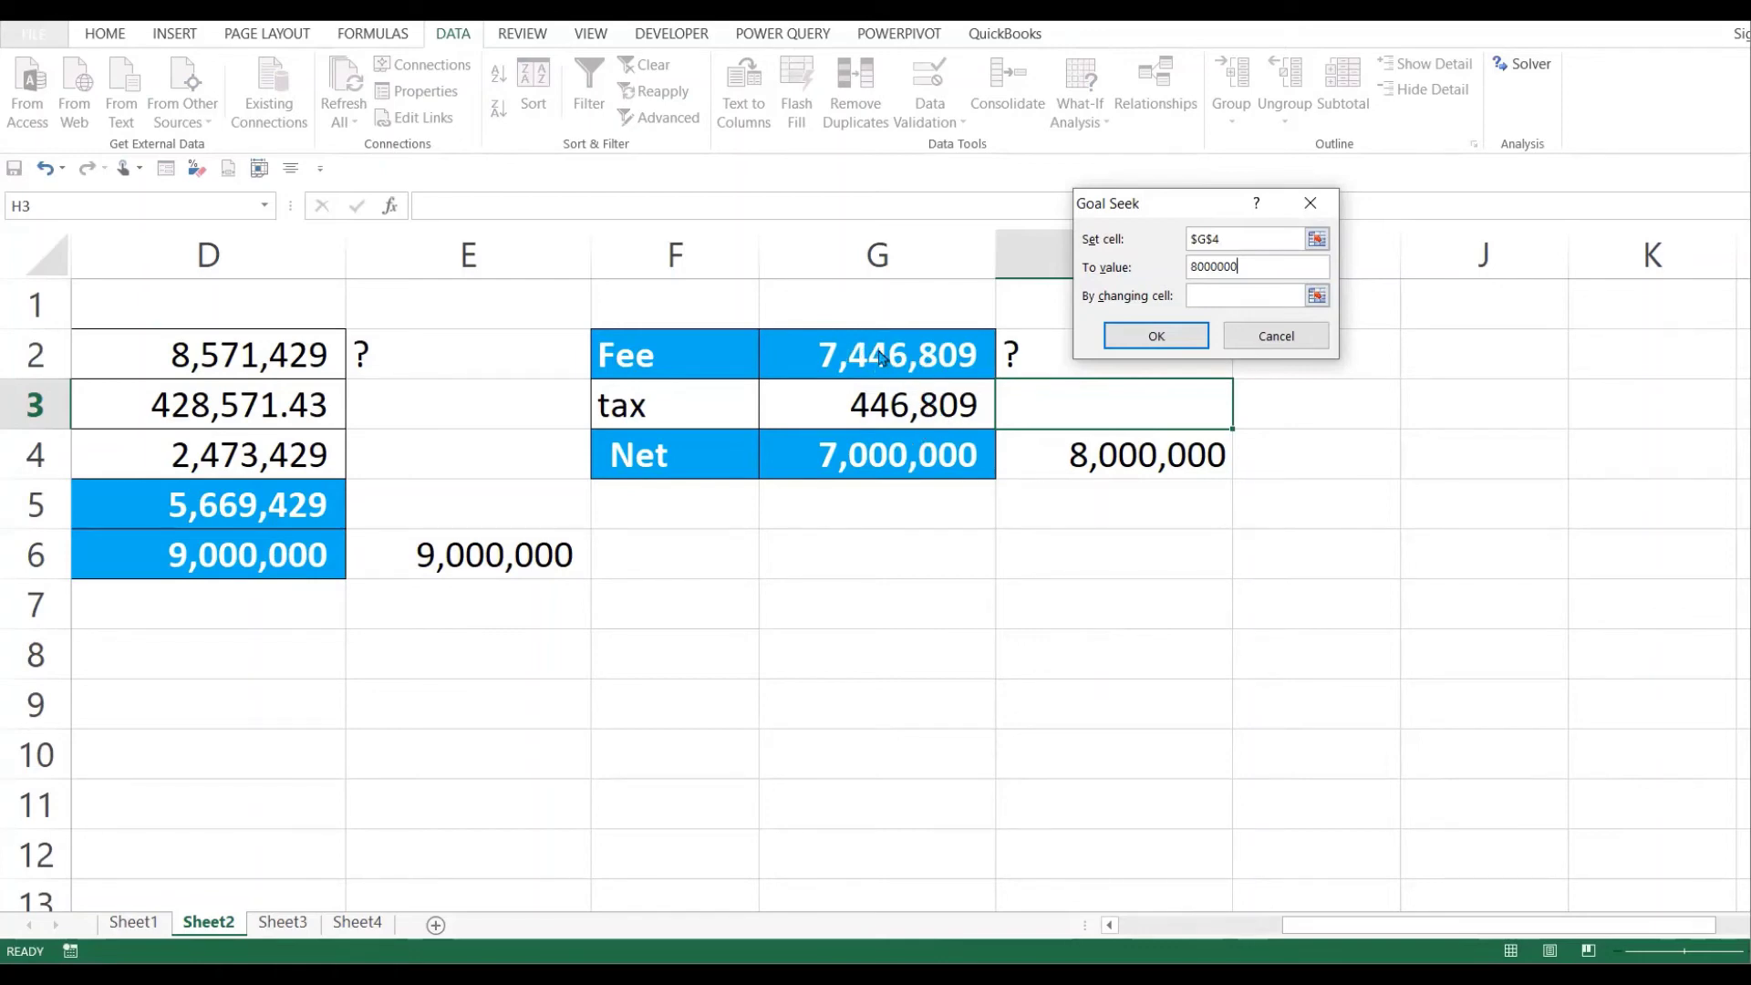
click(1210, 295)
click(875, 353)
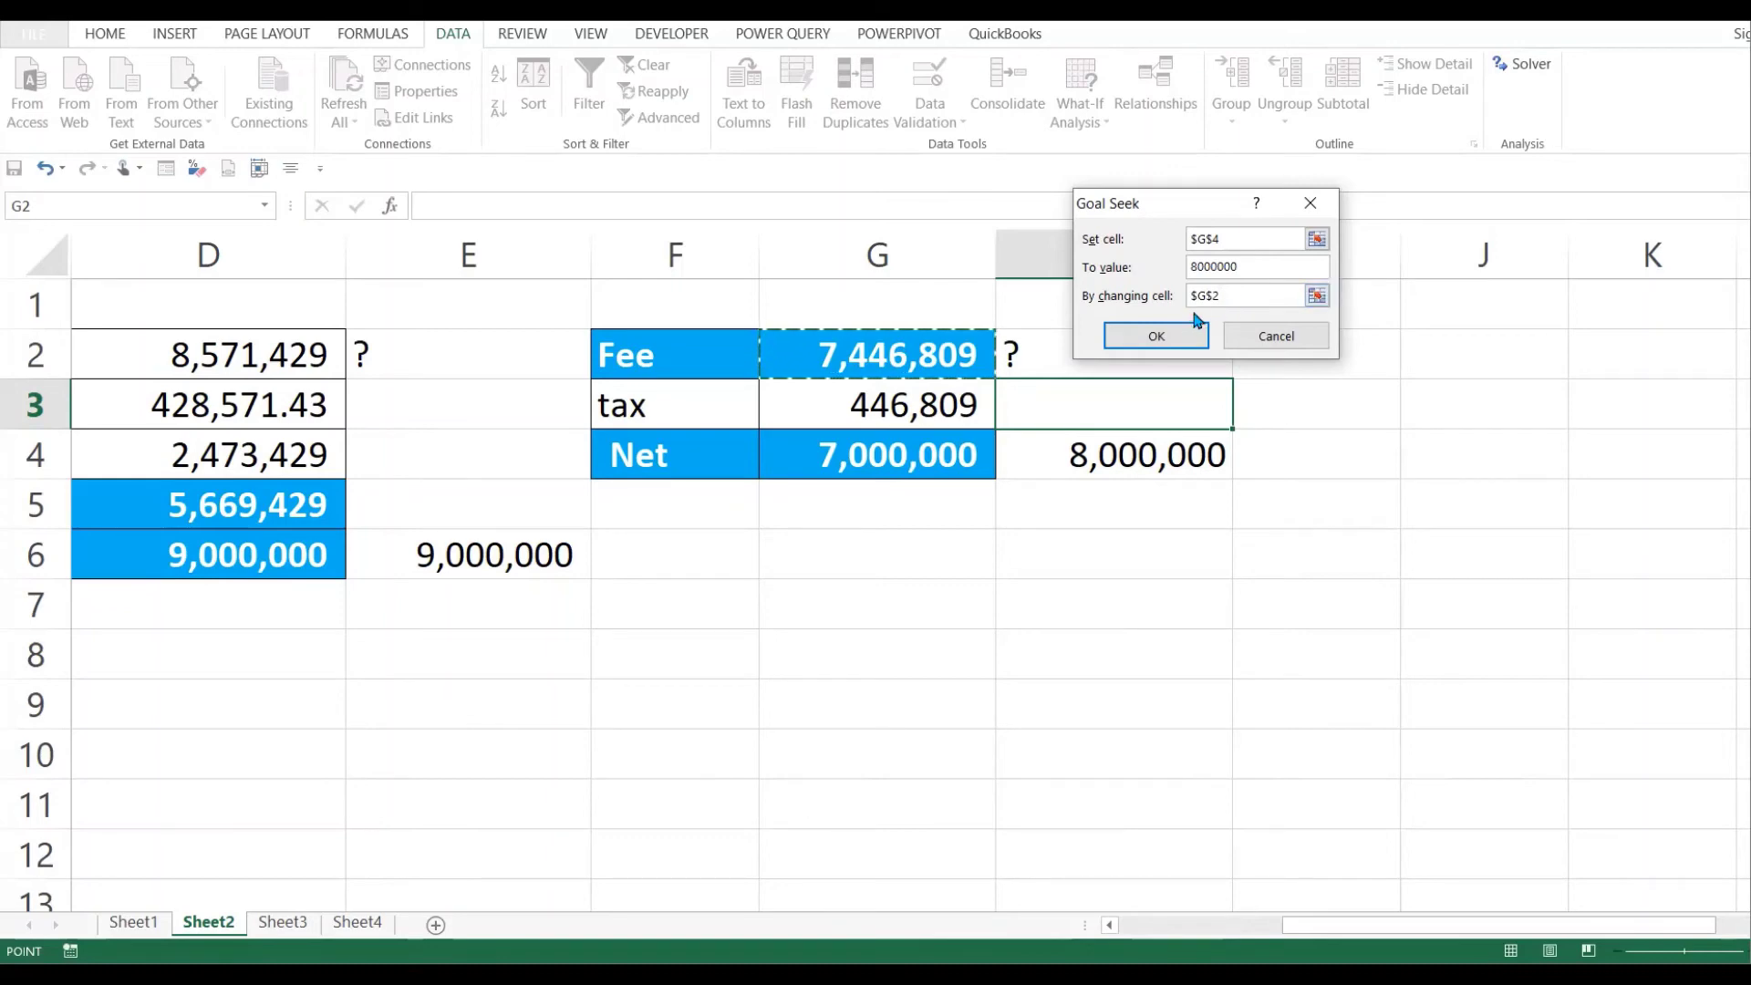
click(1163, 337)
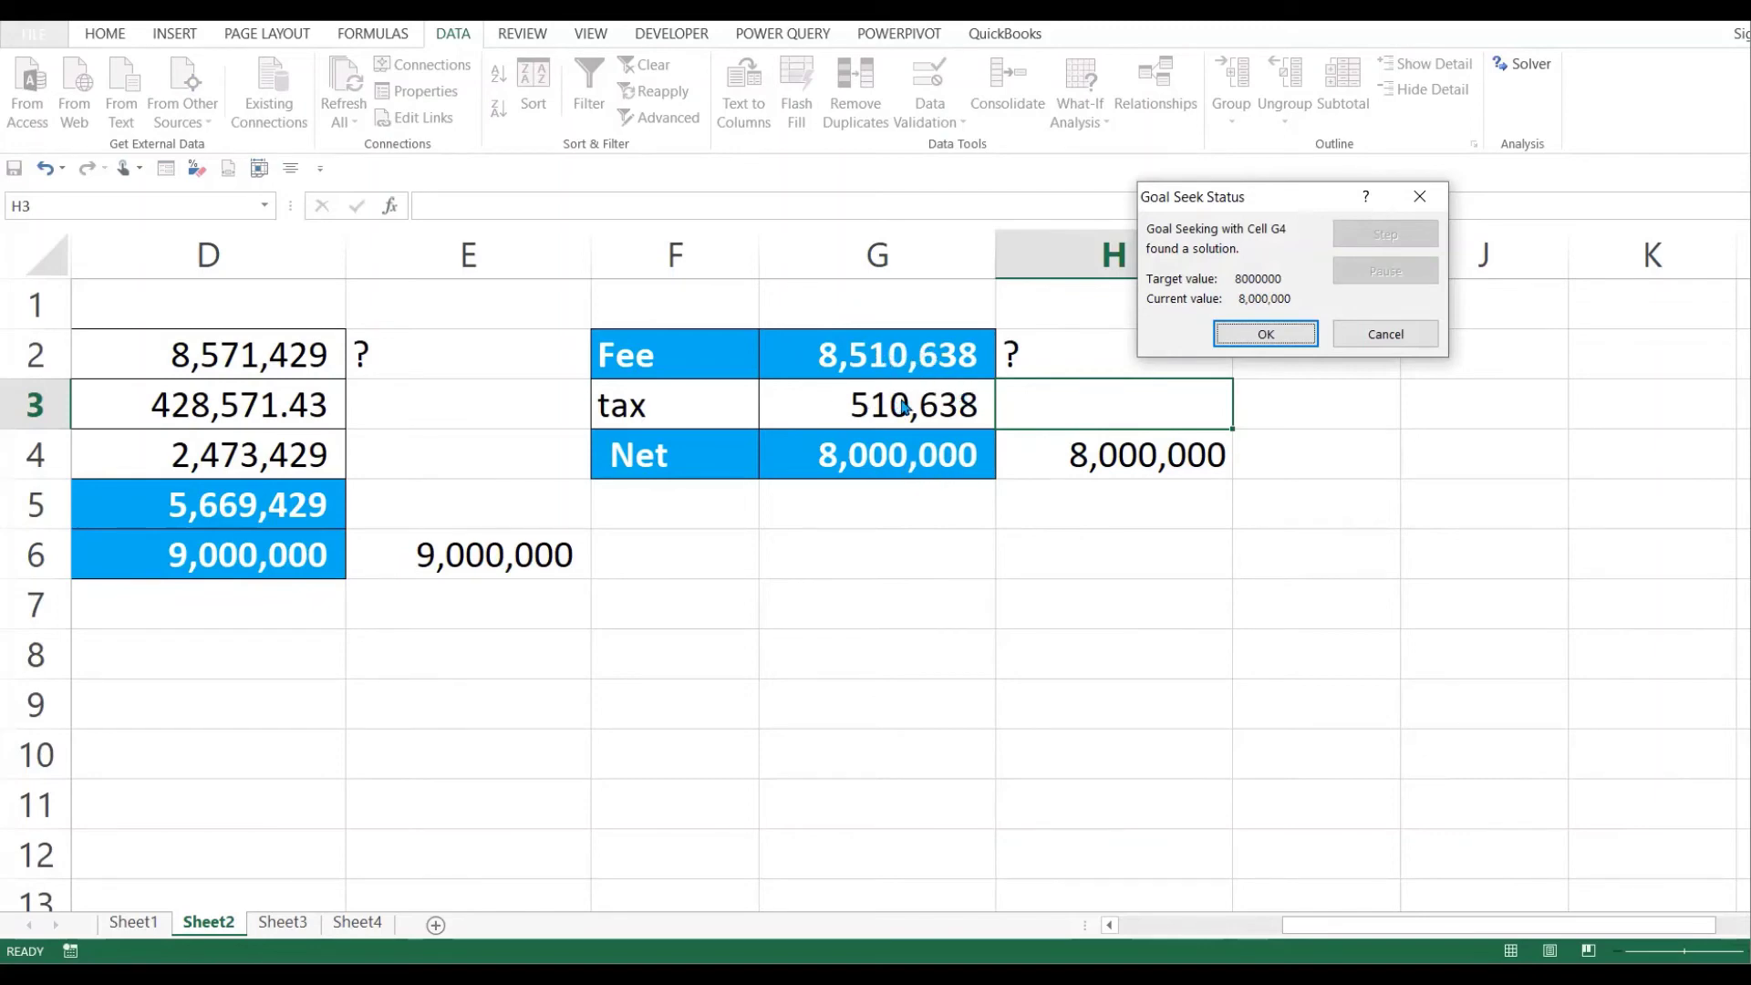
click(1282, 330)
- Check the solved Fee in G2 and the recalculated tax and Net in G3:G4
click(919, 402)
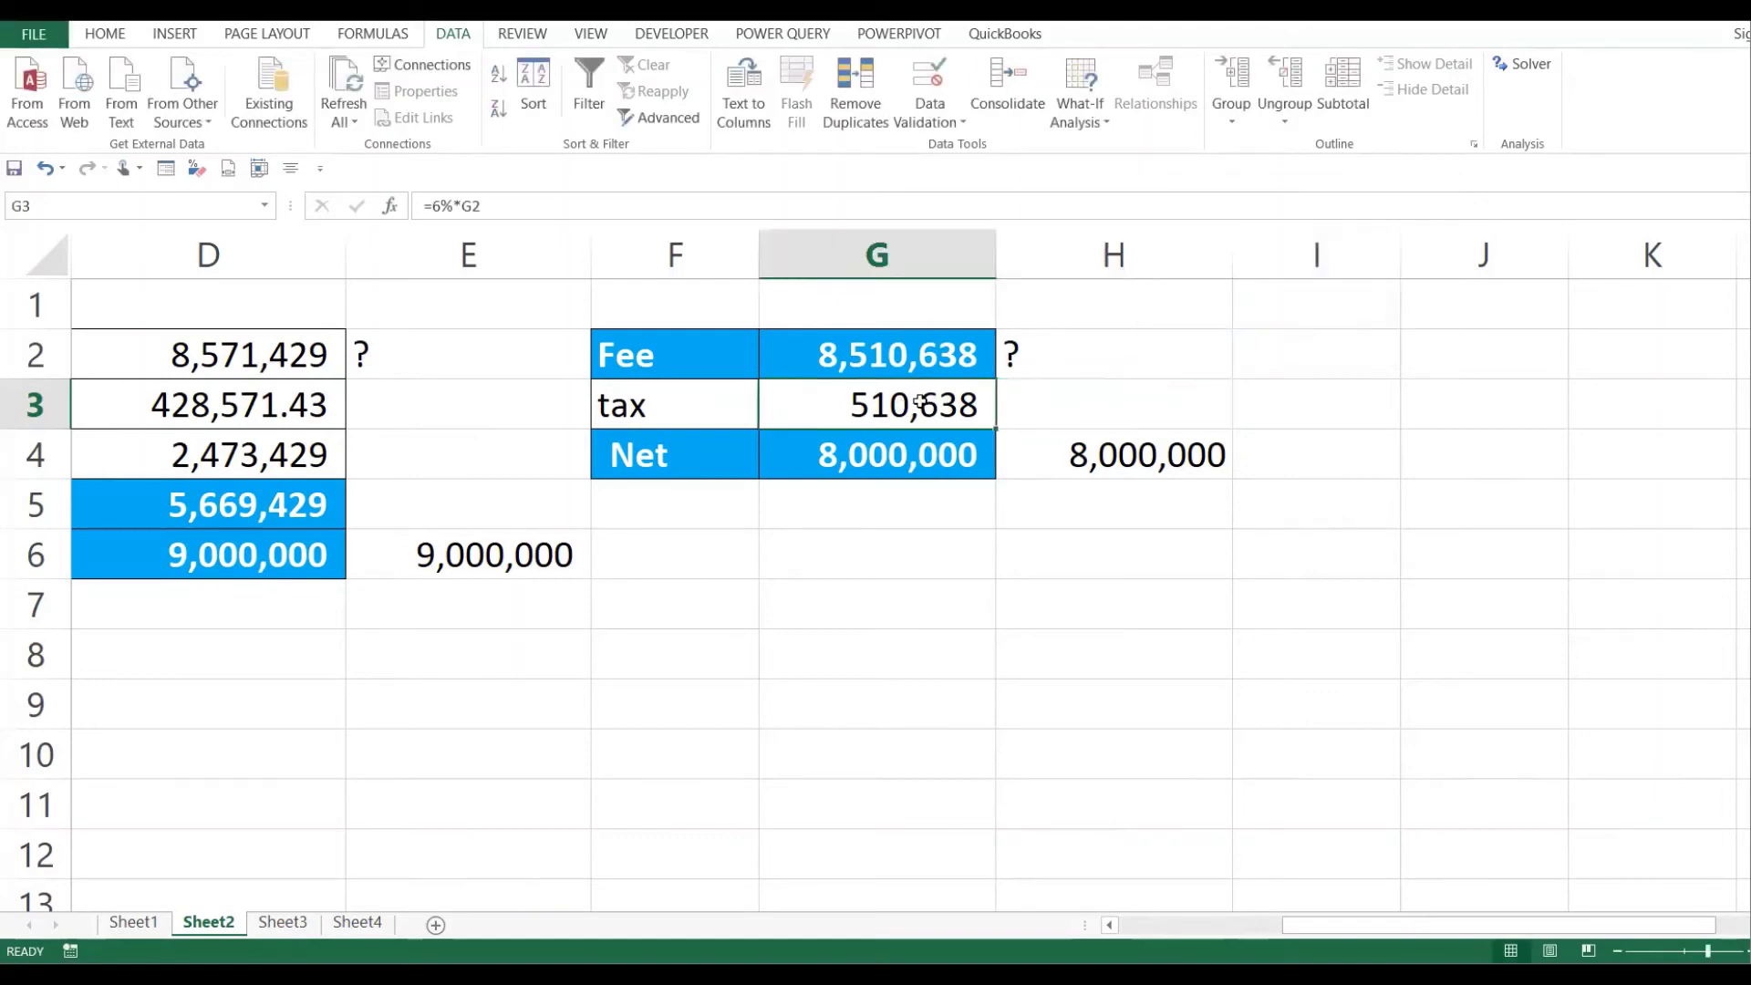
click(921, 358)
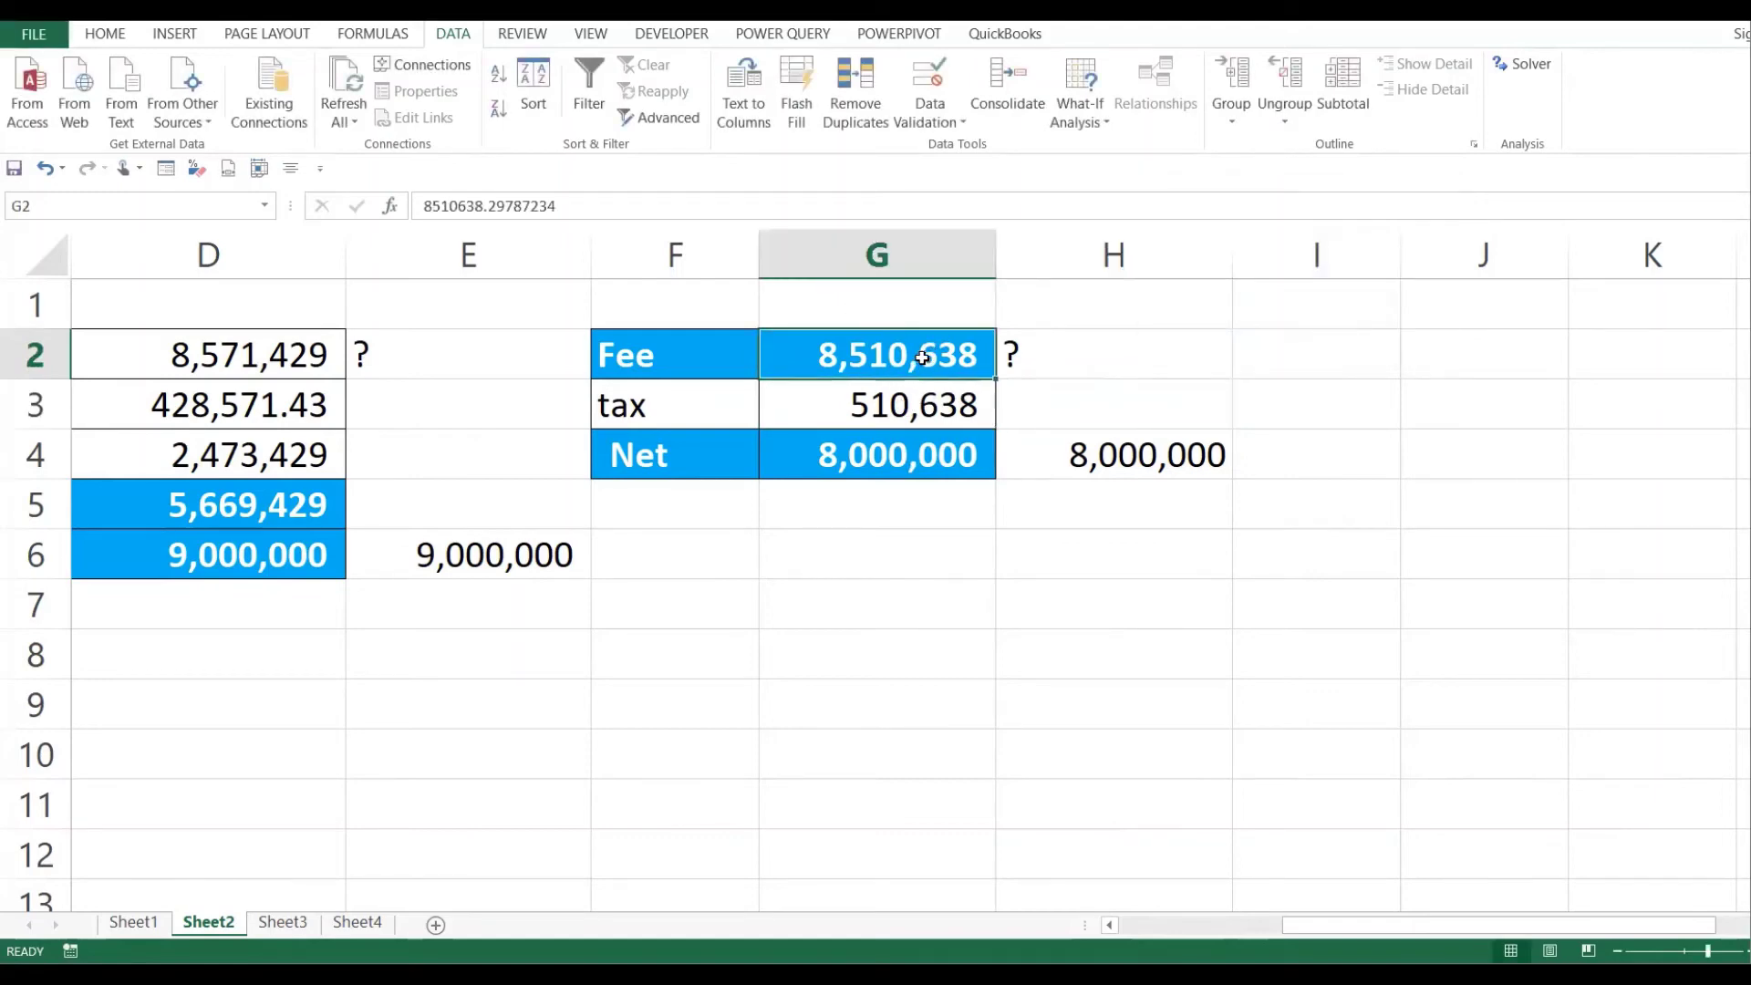
click(897, 458)
drag(729, 457, 946, 481)
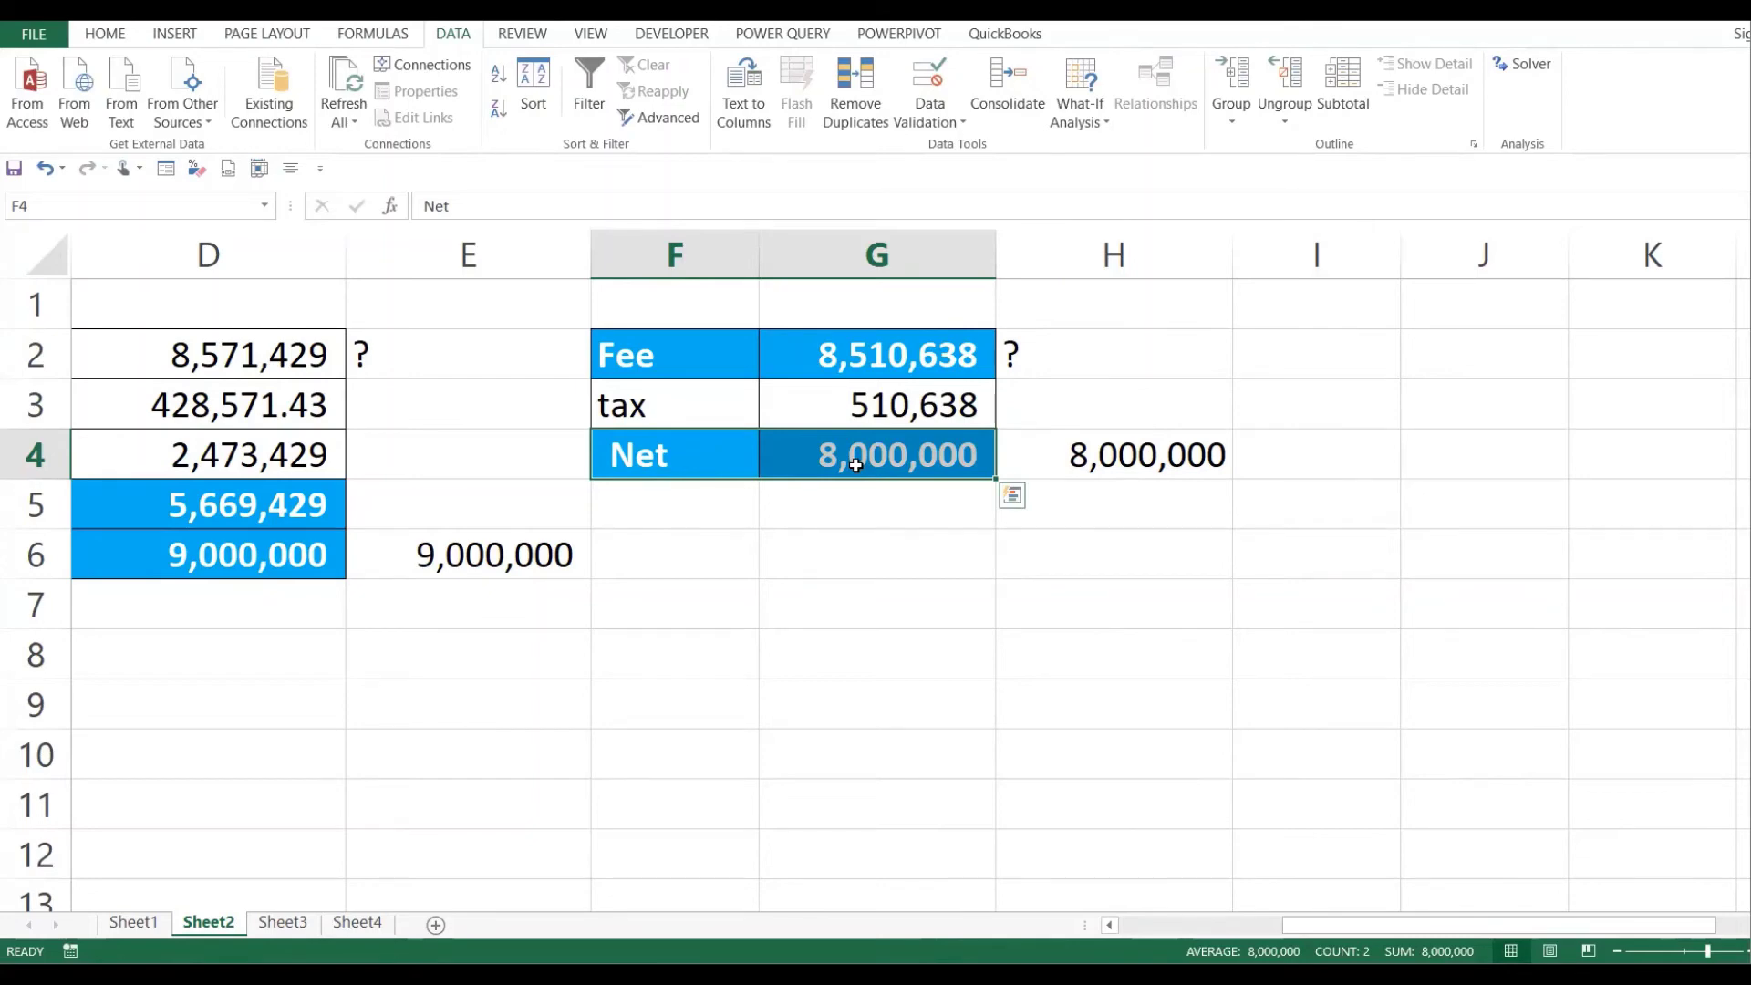
click(677, 606)
- Switch to Sheet3 and review the loan table, including the Loan amount in D2 and the Rate in D1
click(304, 927)
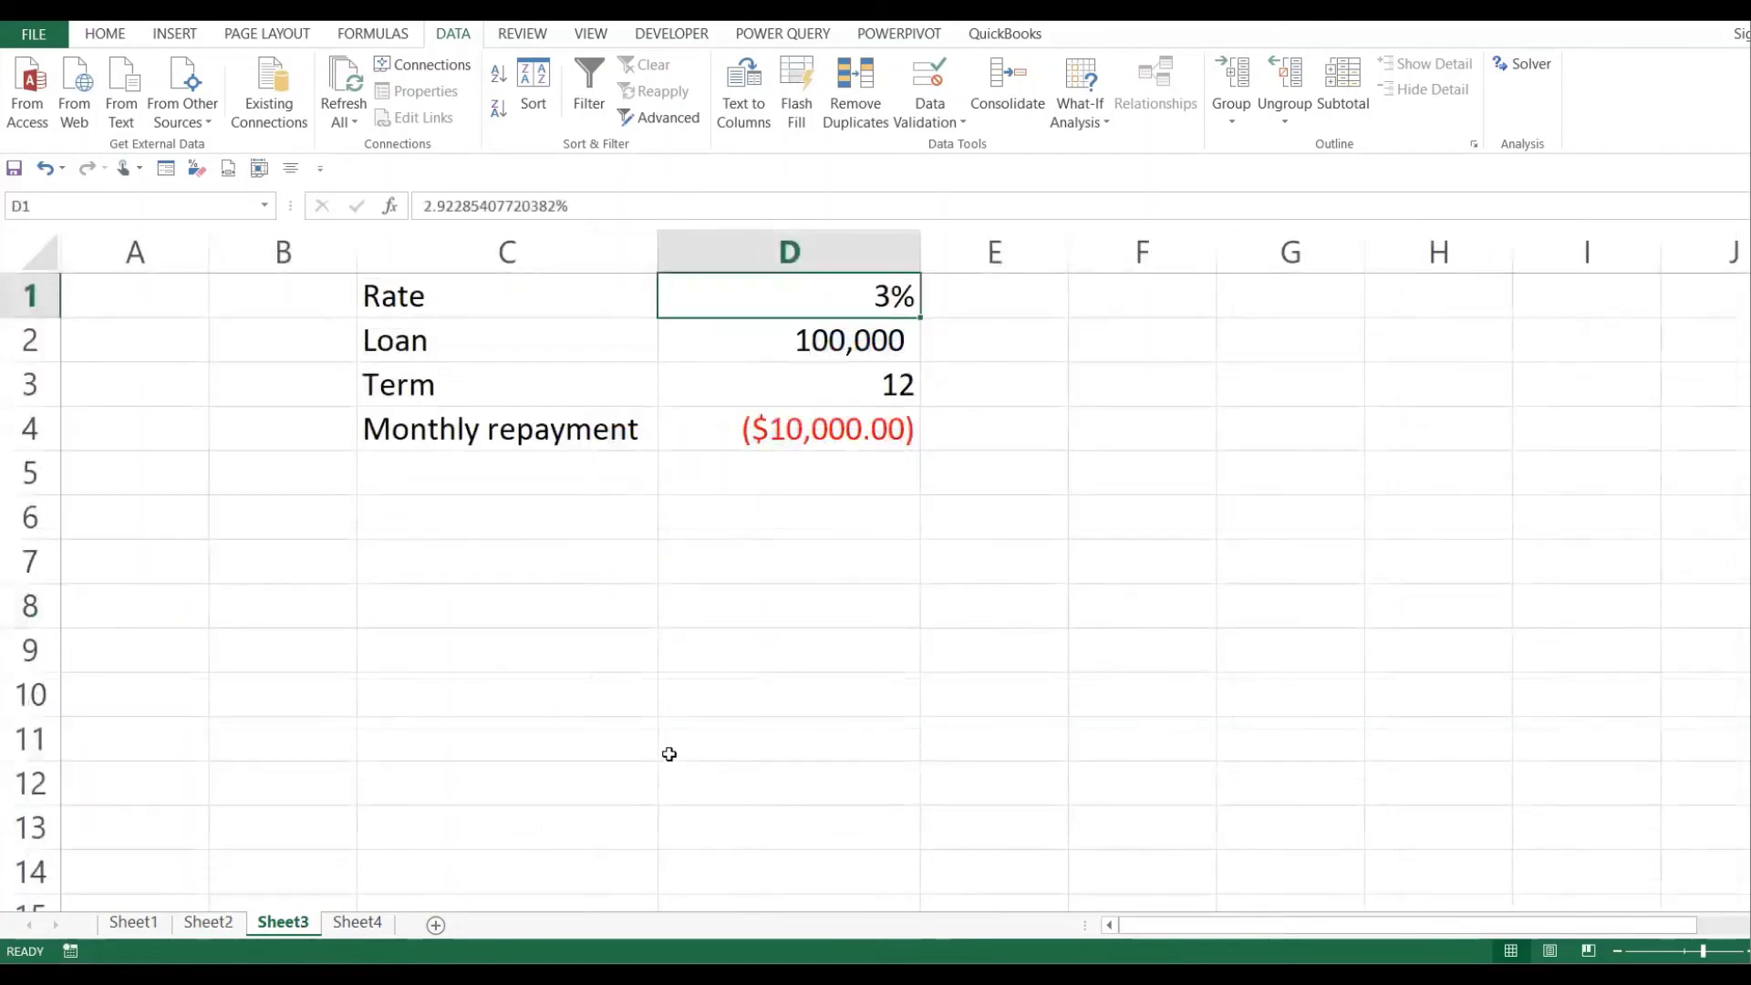
click(669, 755)
click(807, 394)
drag(415, 303, 899, 430)
click(889, 333)
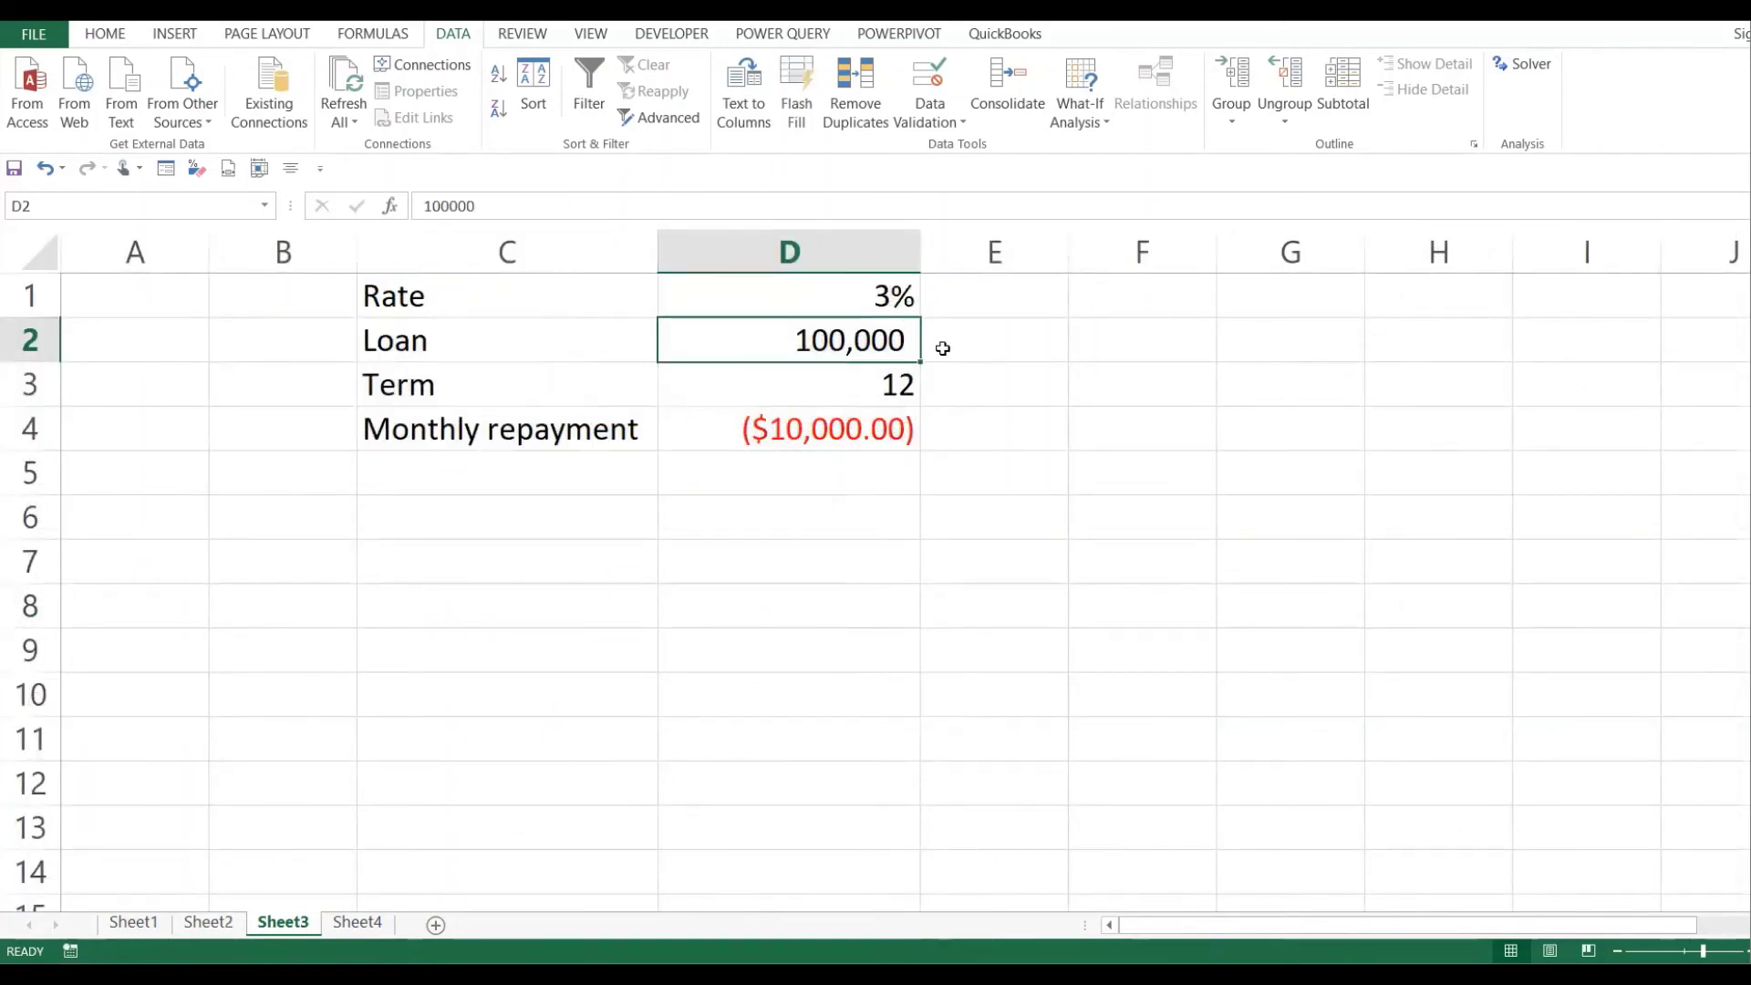
click(890, 287)
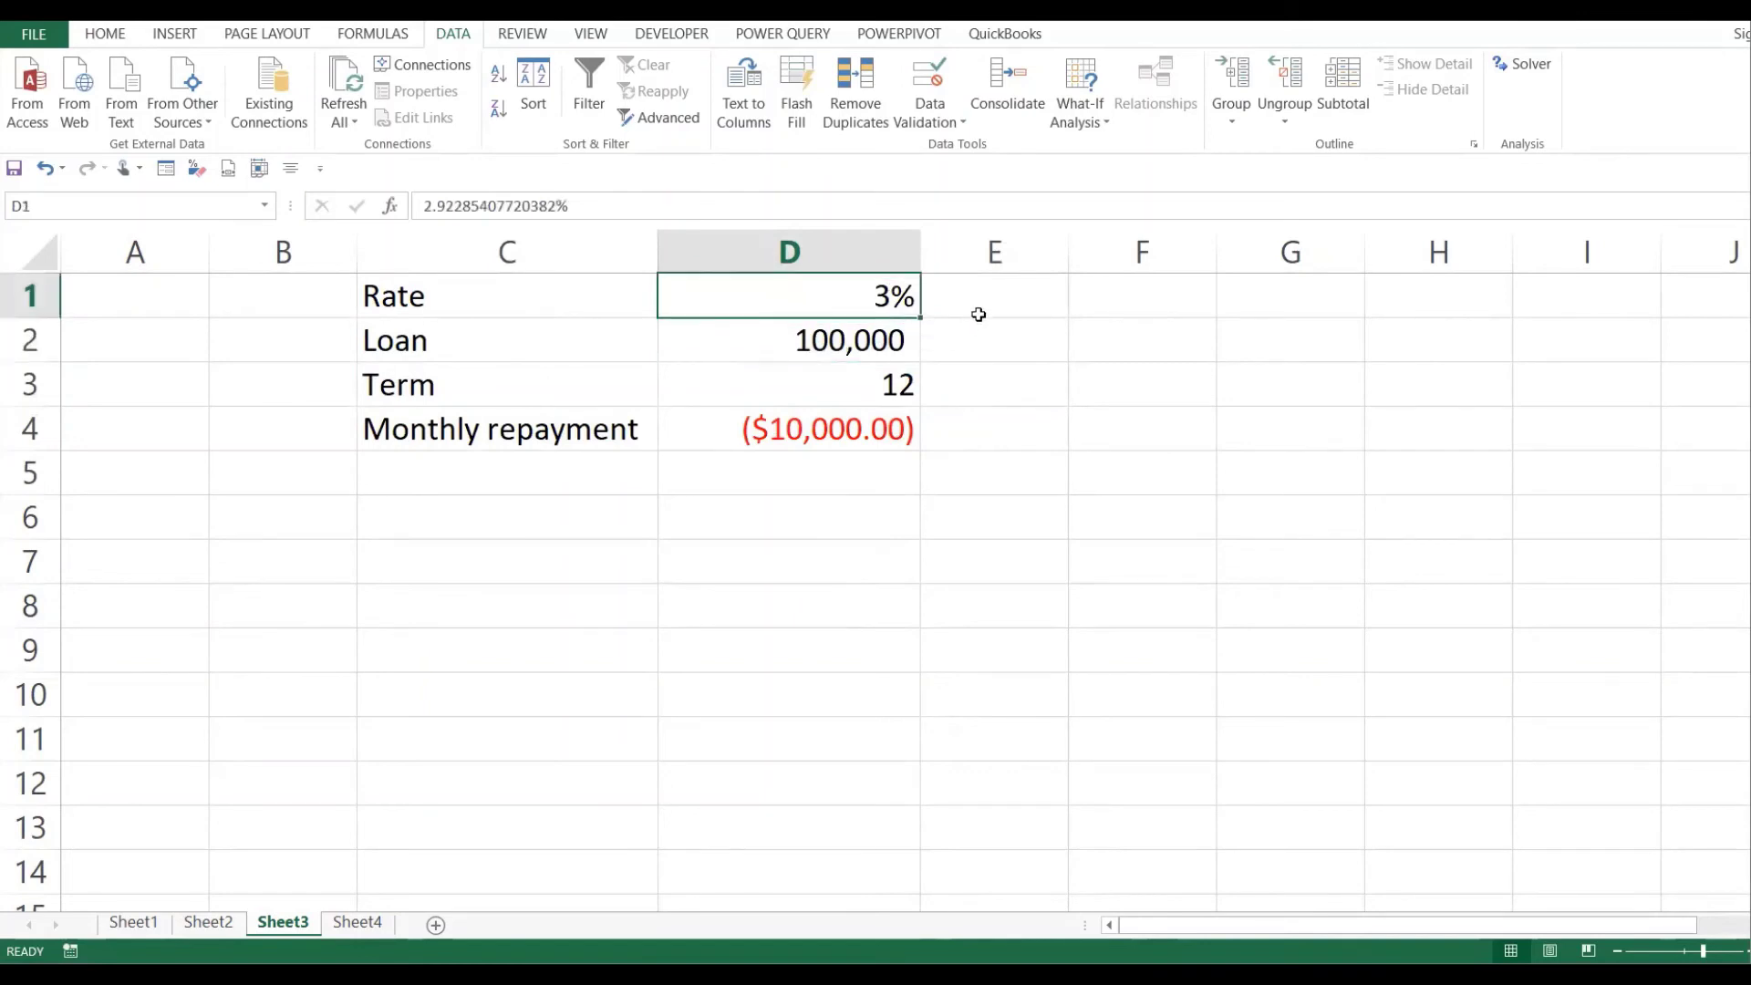
- Examine the Term in D3 and open the PMT formula for Monthly repayment in D4 to inspect its arguments
click(712, 415)
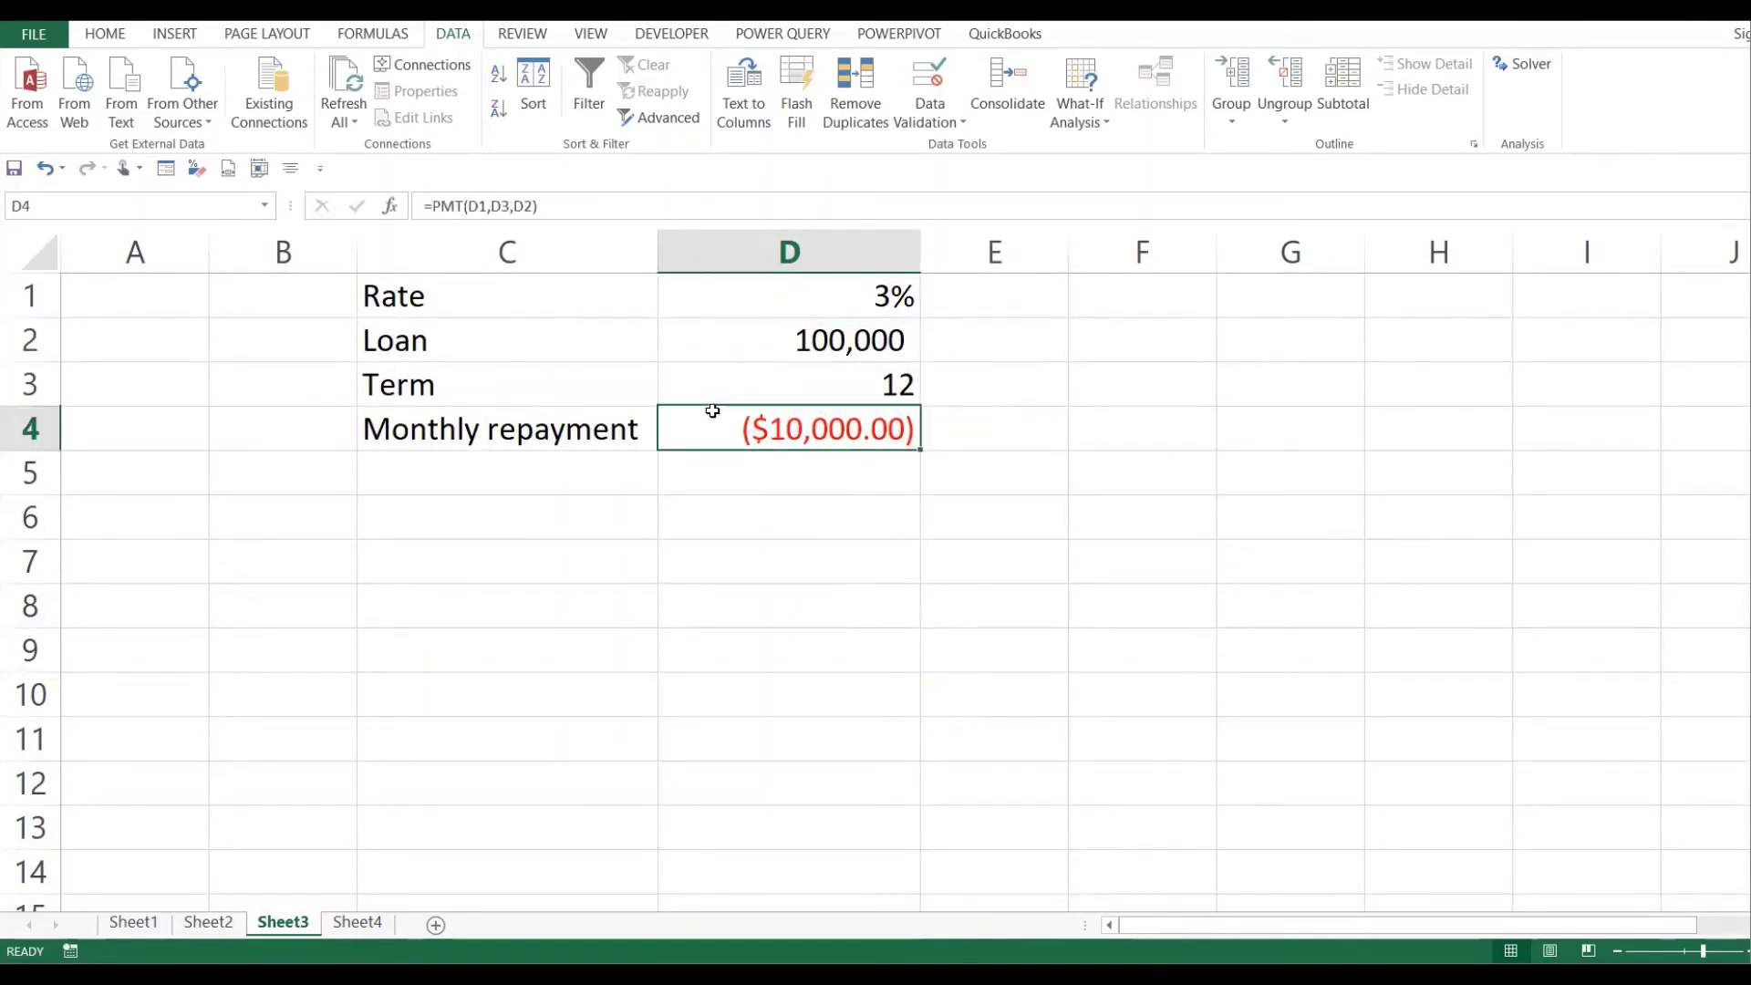
click(794, 384)
click(643, 390)
click(811, 393)
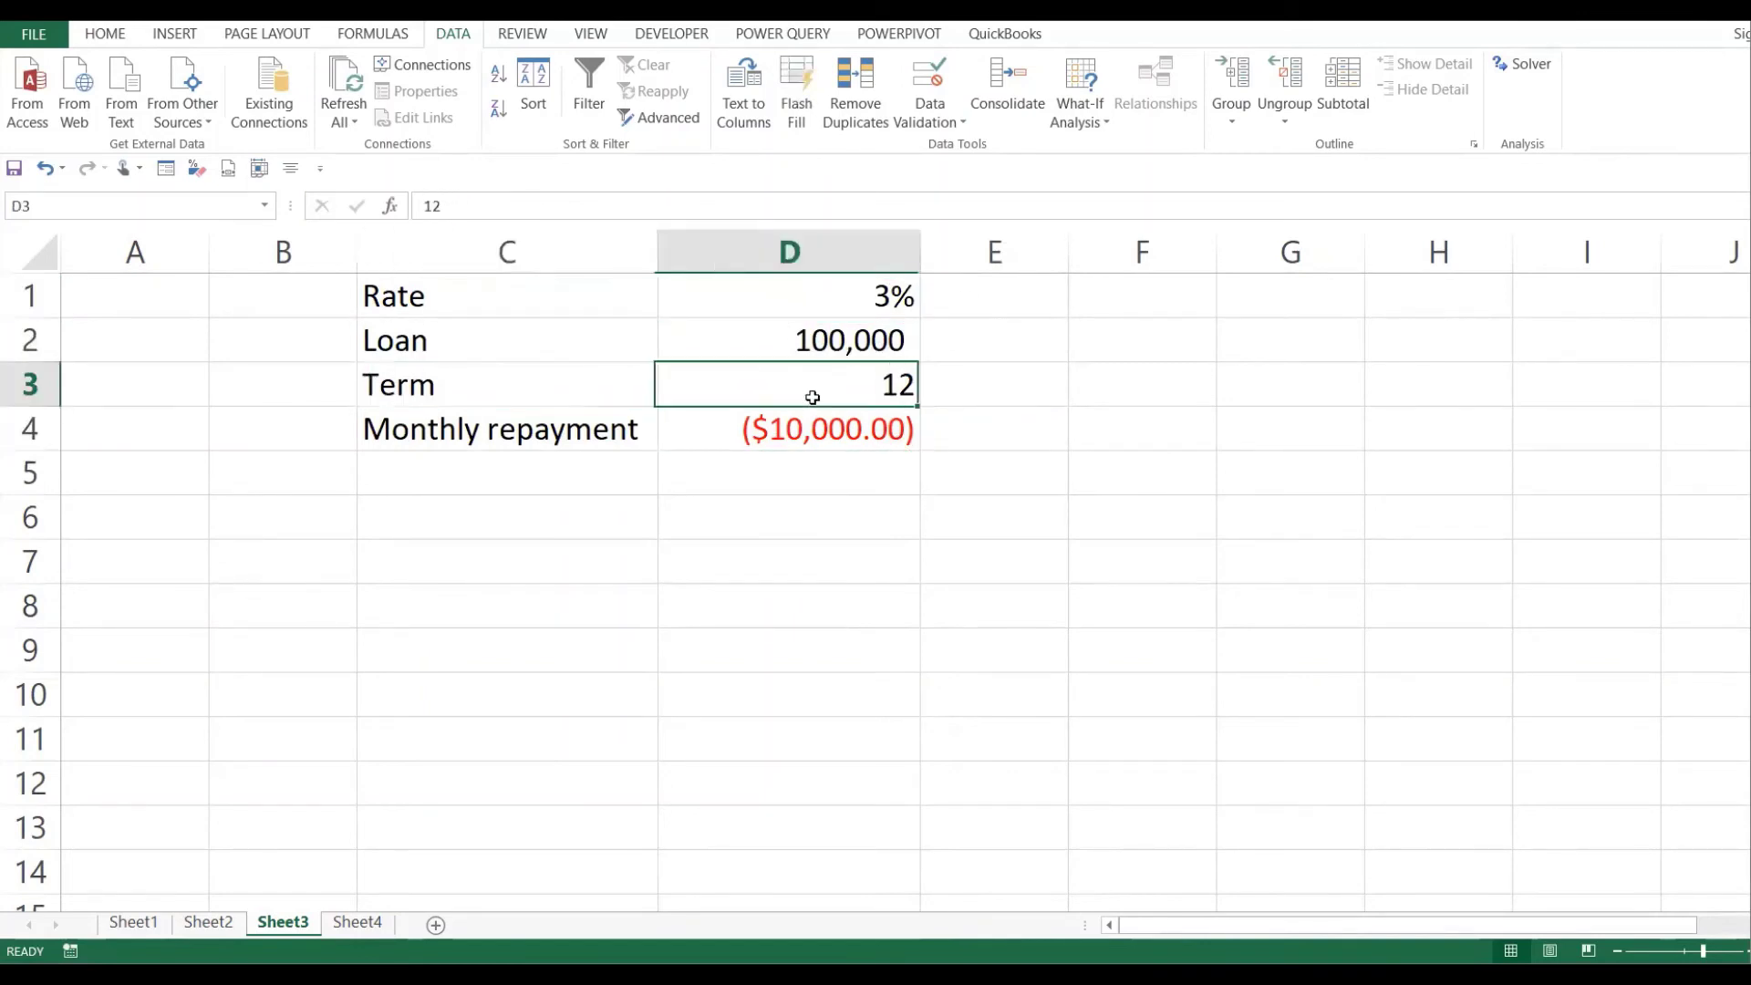
click(607, 440)
click(870, 435)
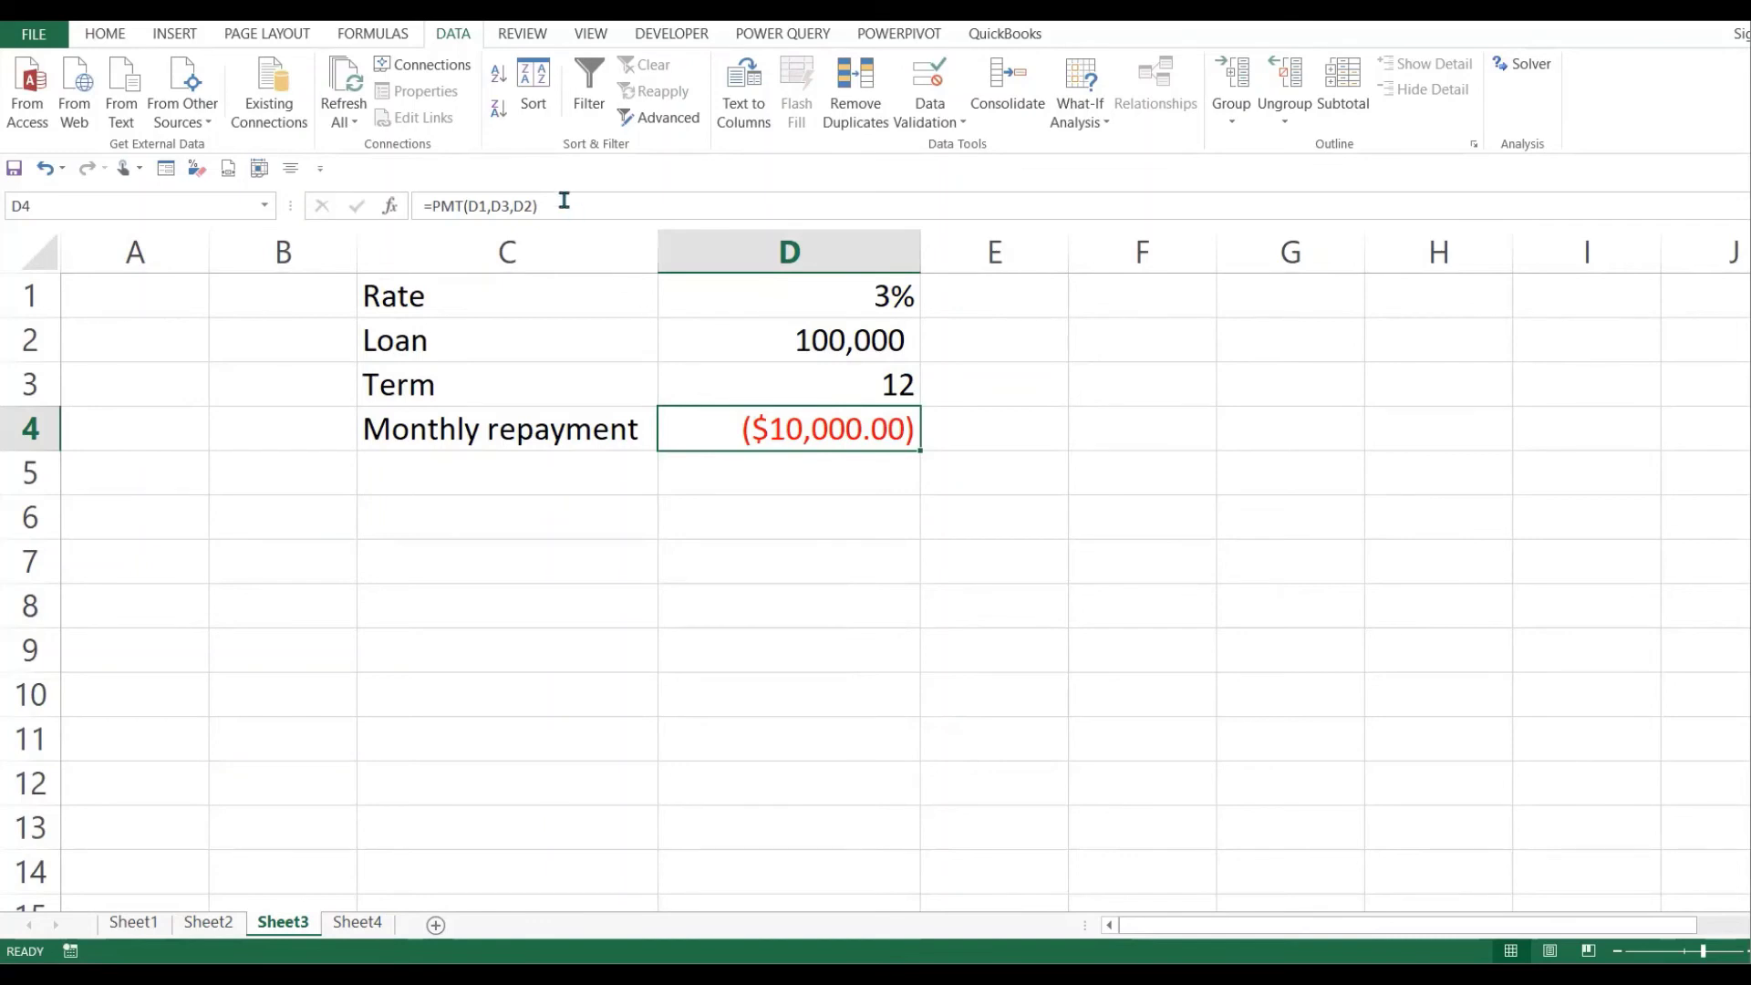
double_click(831, 431)
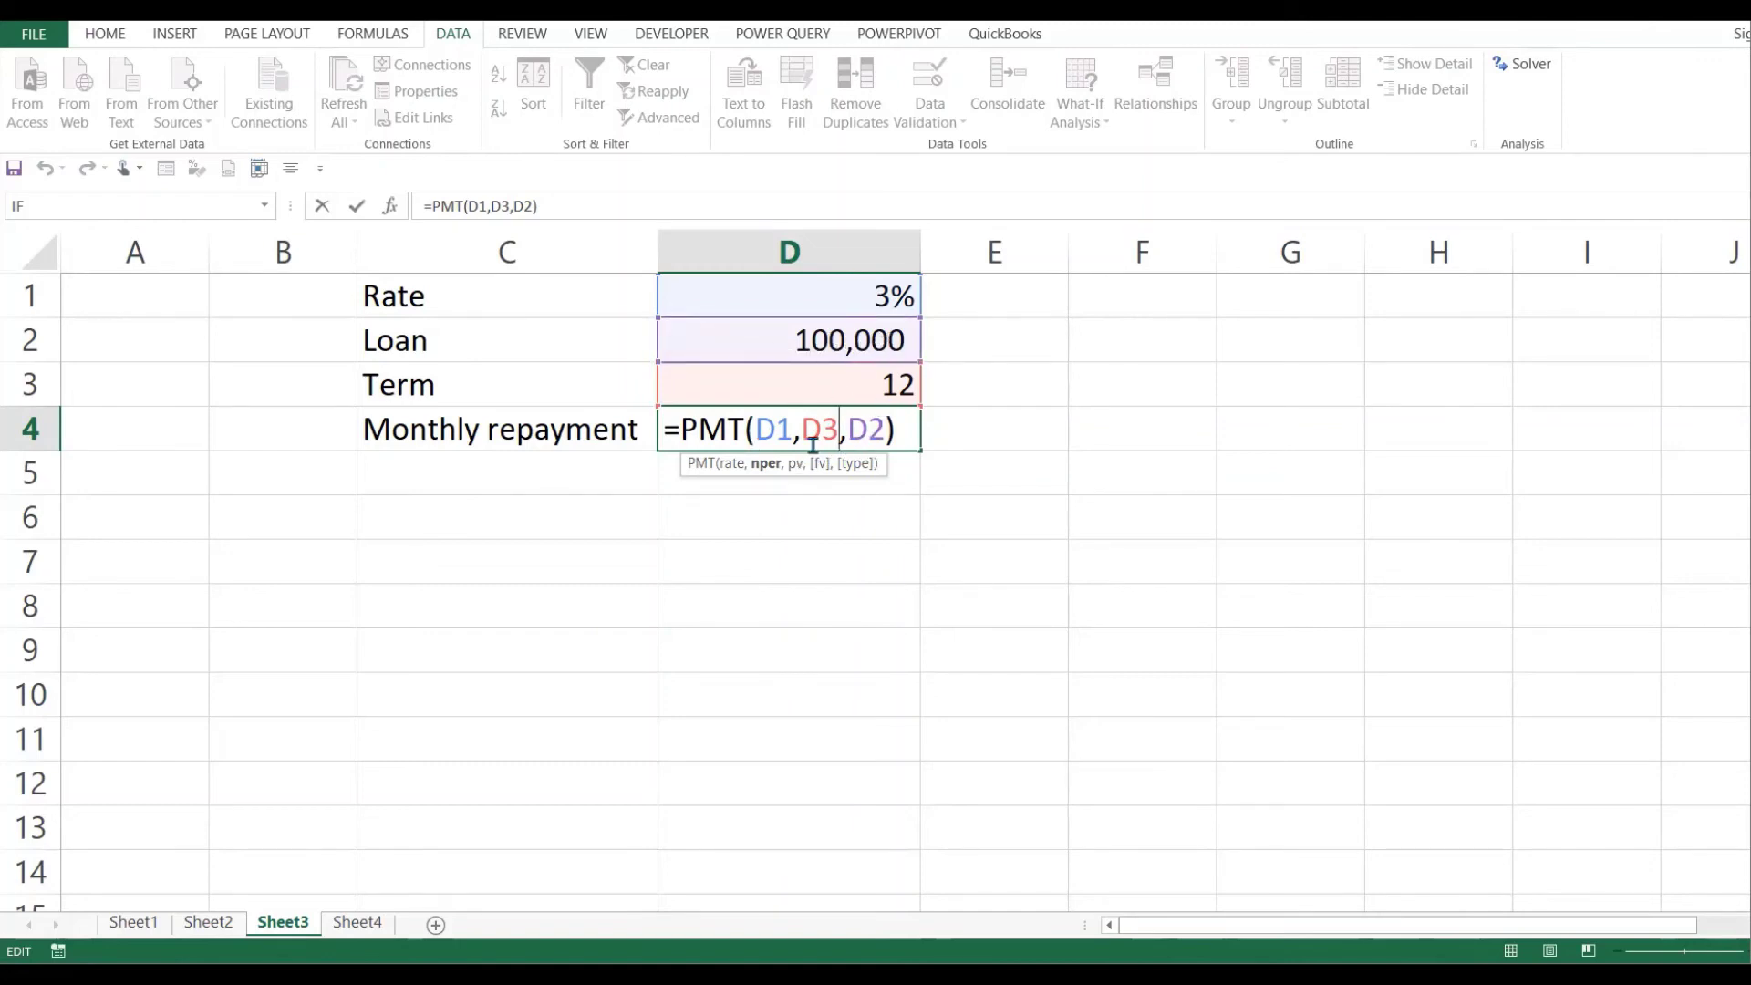
- Close the PMT formula in D4 and review the loan table in C1:D4
key(Return)
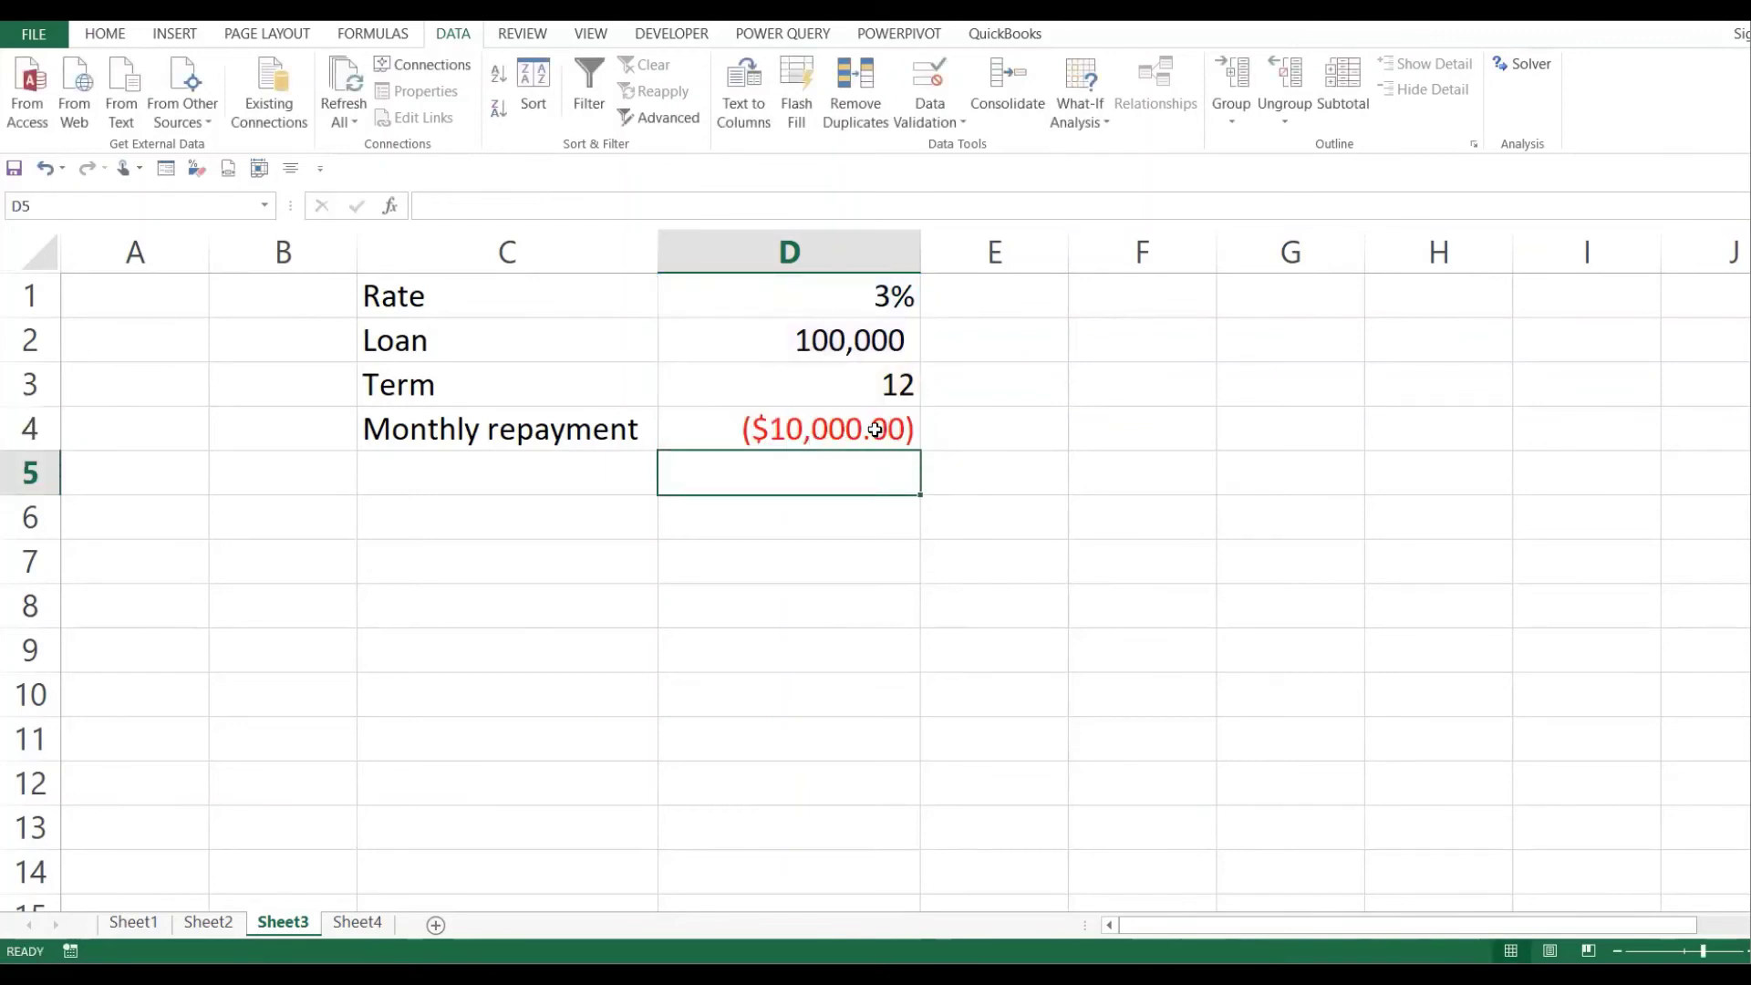
click(876, 429)
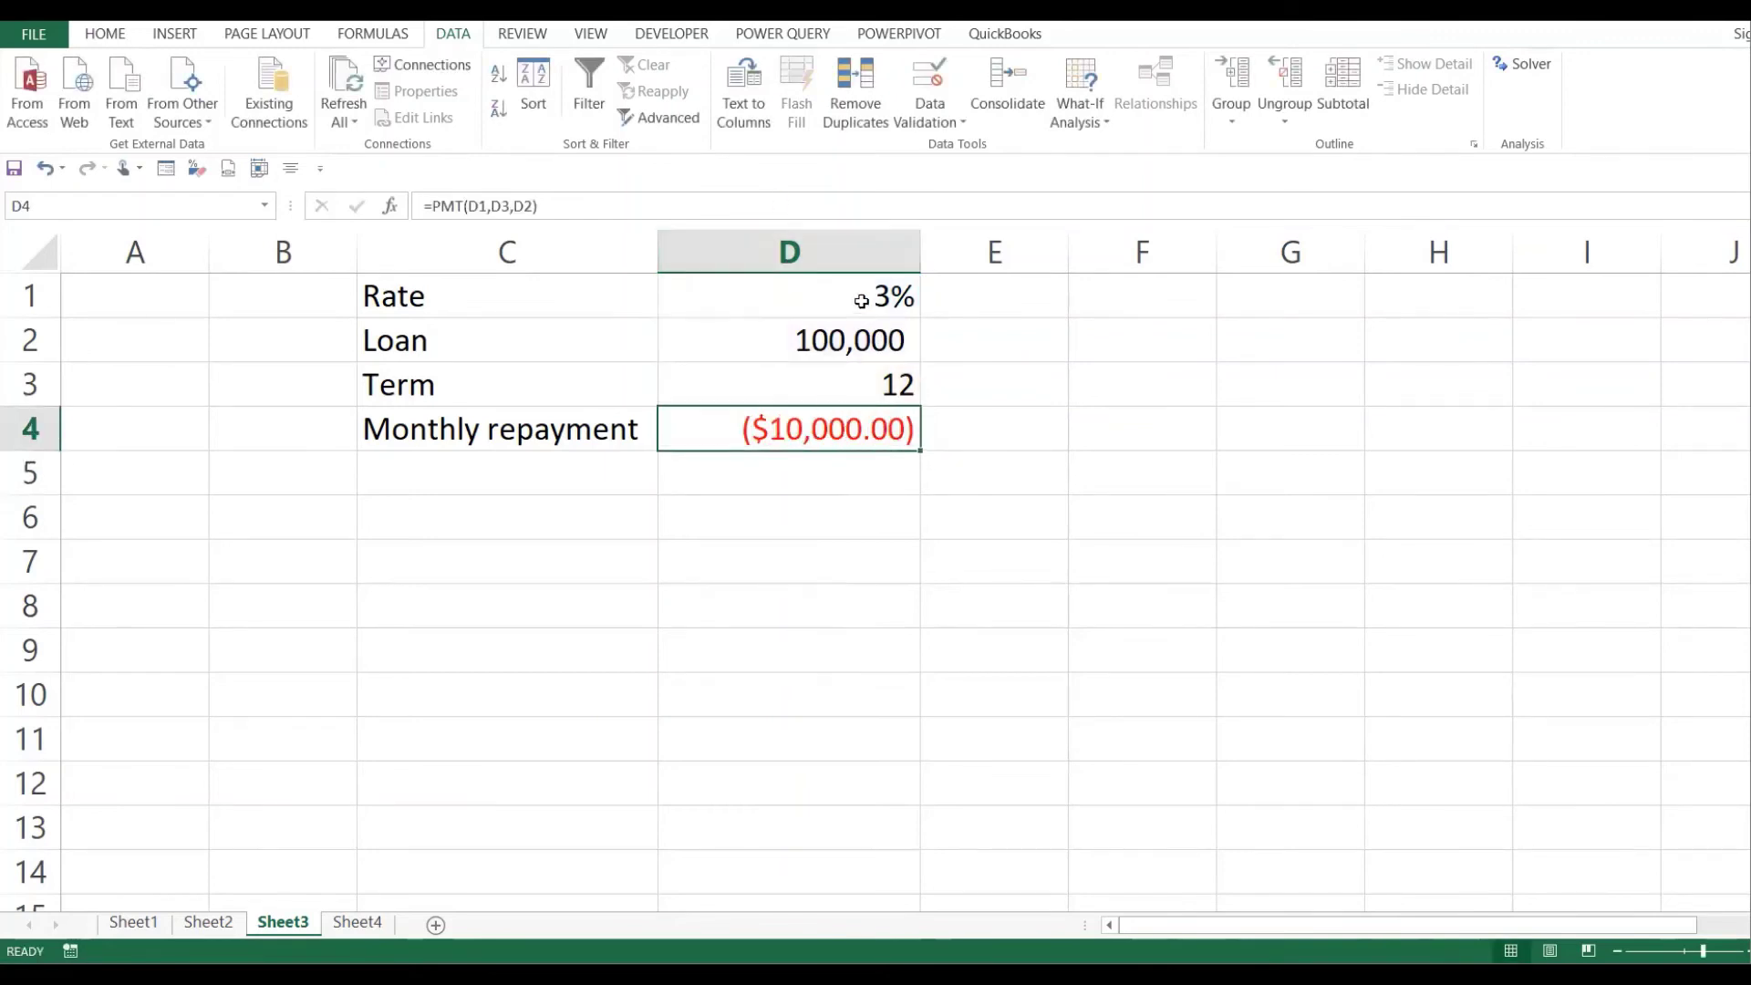
drag(861, 301, 853, 436)
click(681, 378)
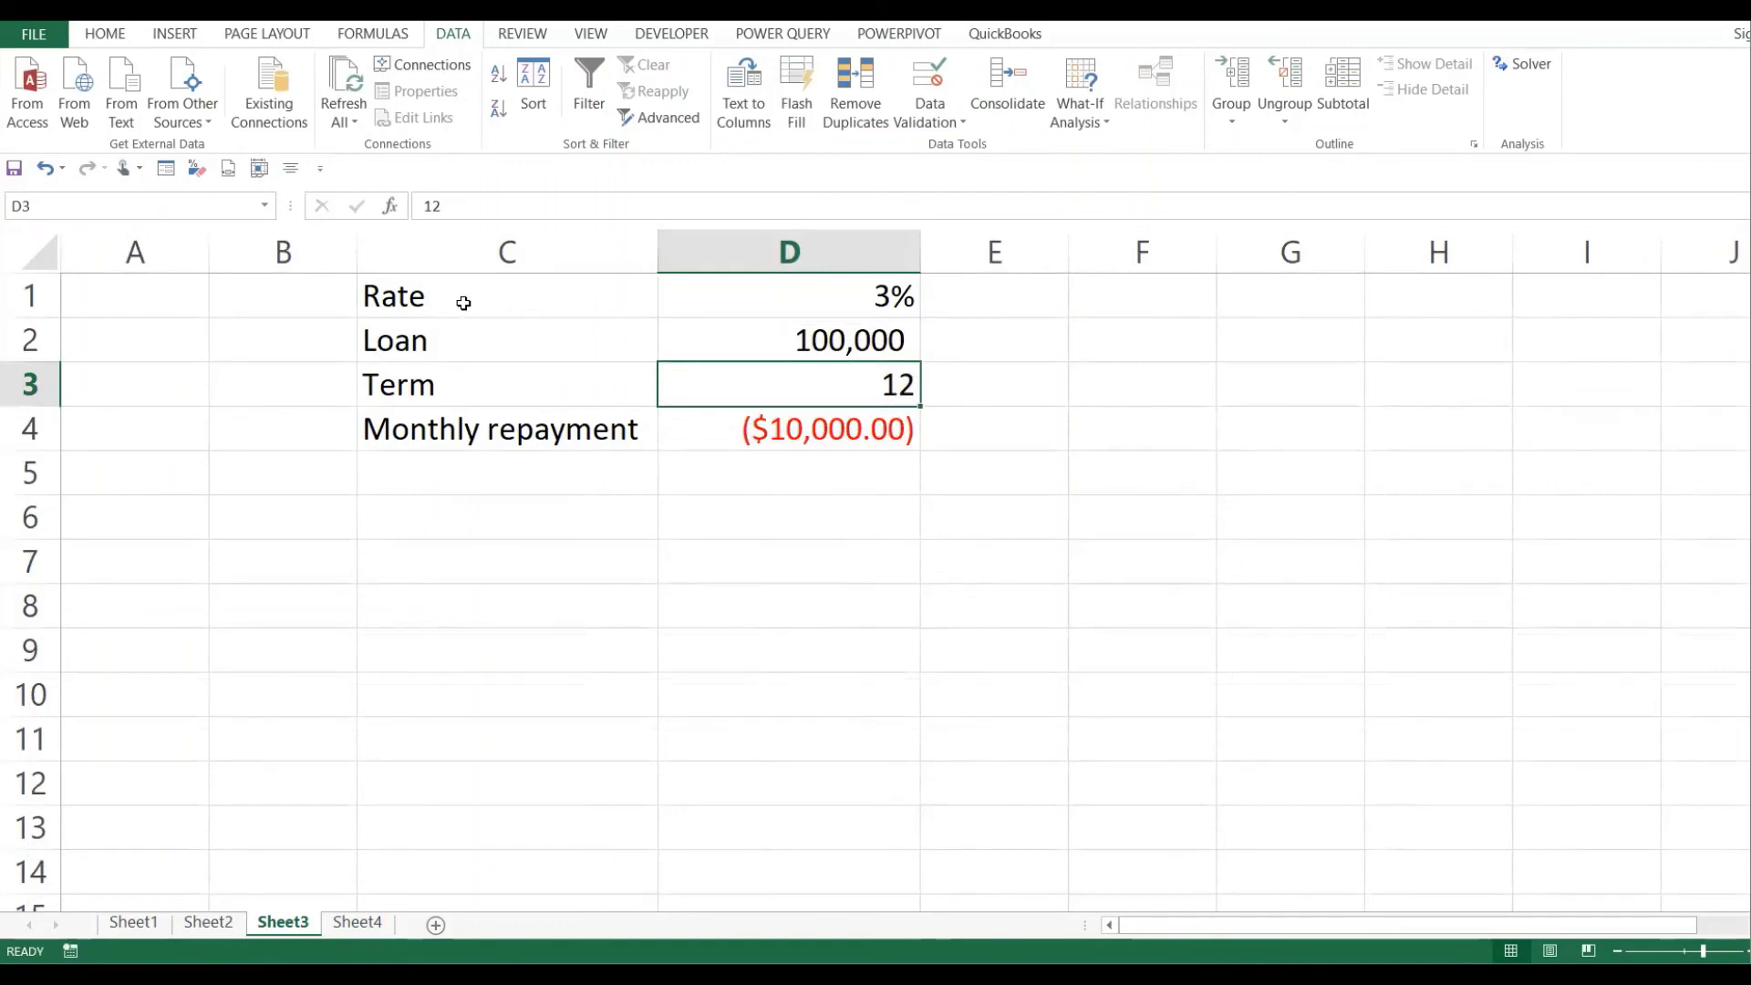
drag(463, 303, 826, 430)
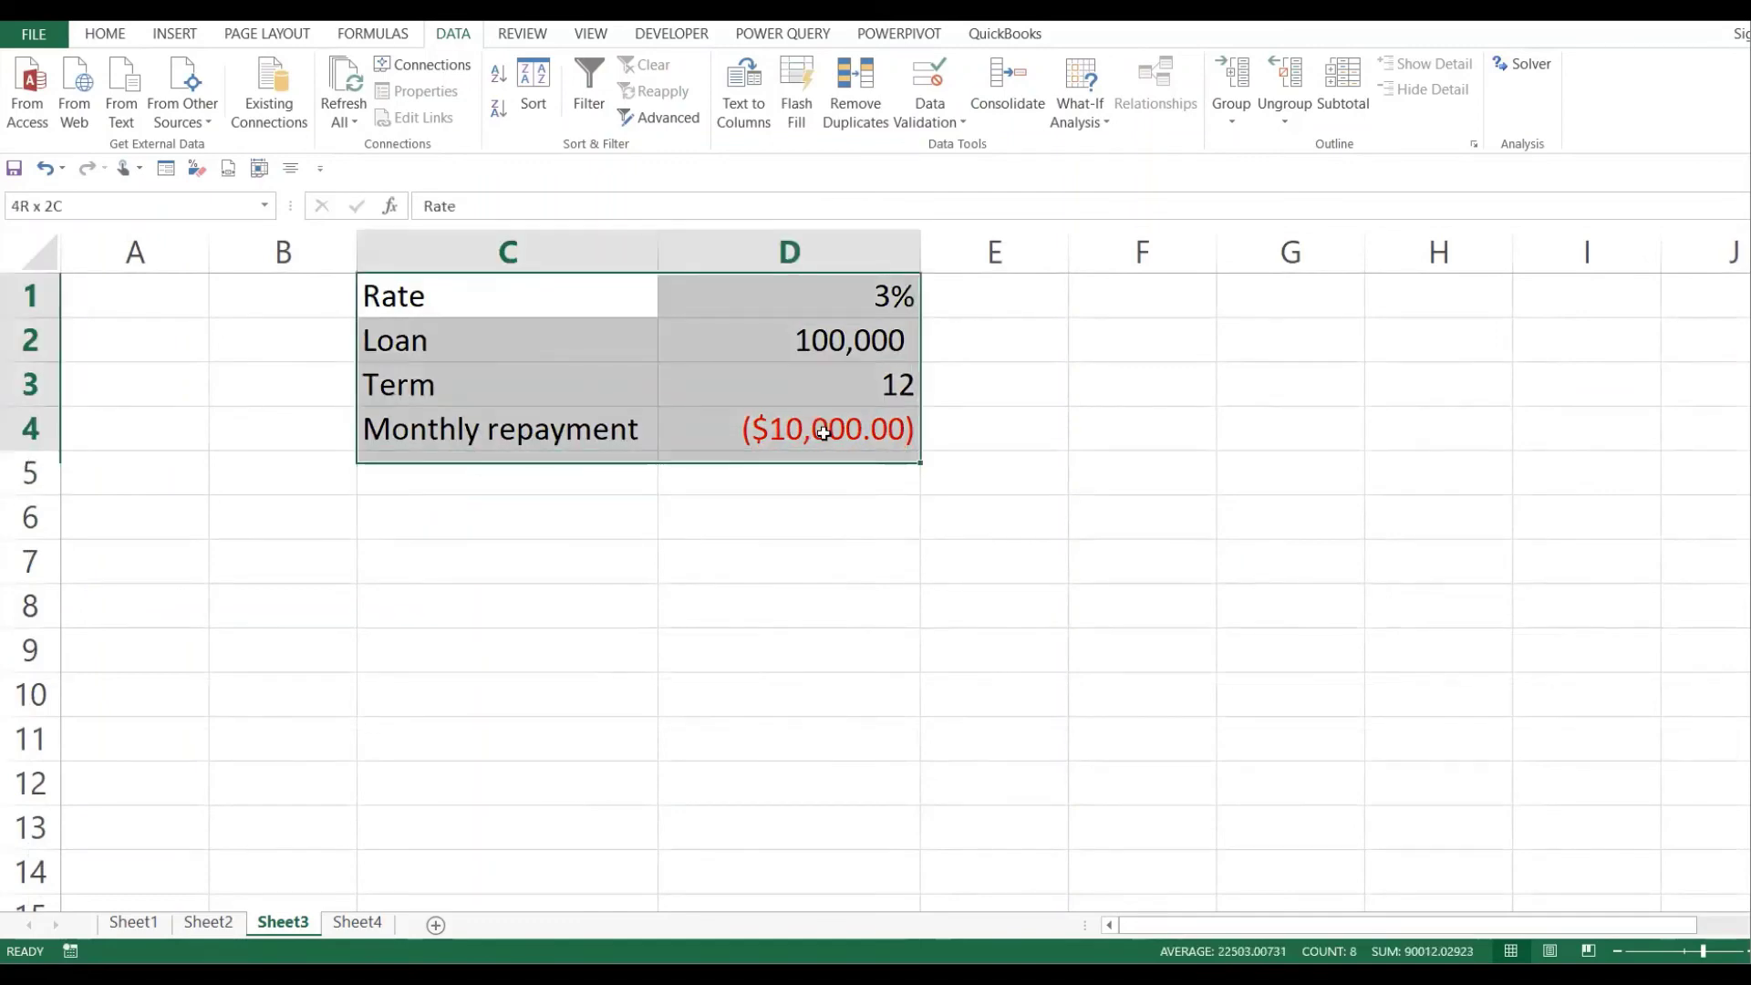
click(831, 484)
- Enter 8000 in E4 as the target monthly repayment for the first scenario
click(1016, 440)
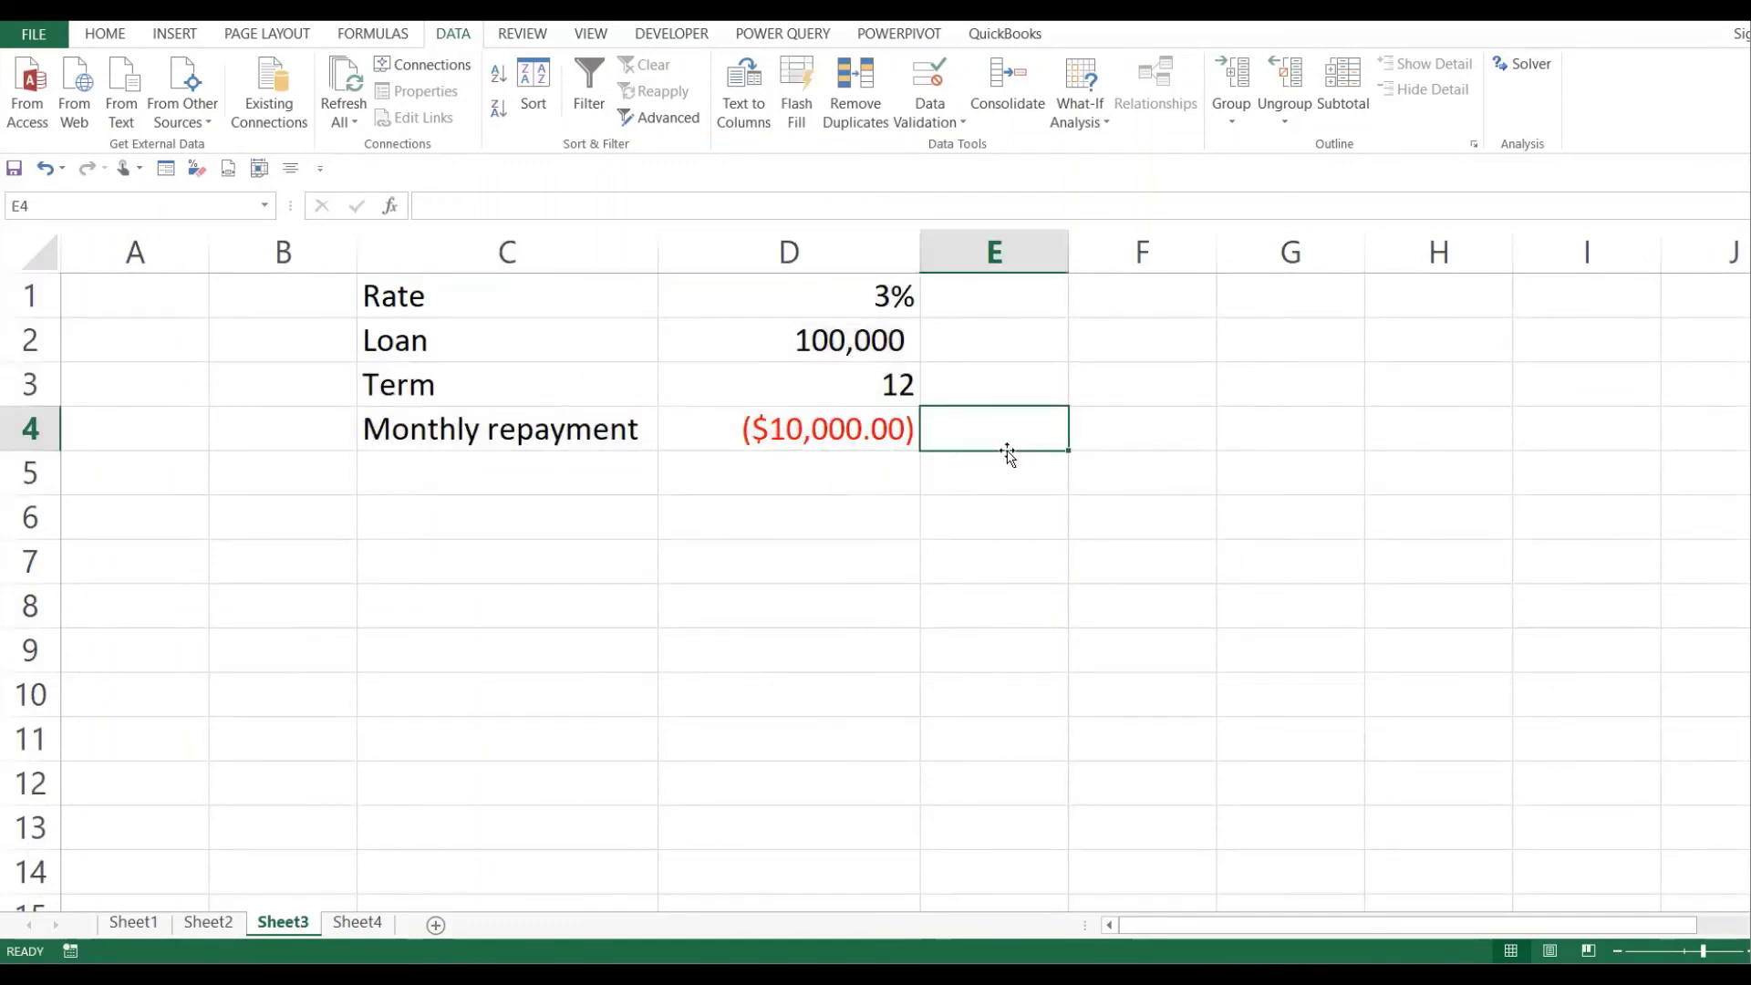
key(Left)
click(1012, 442)
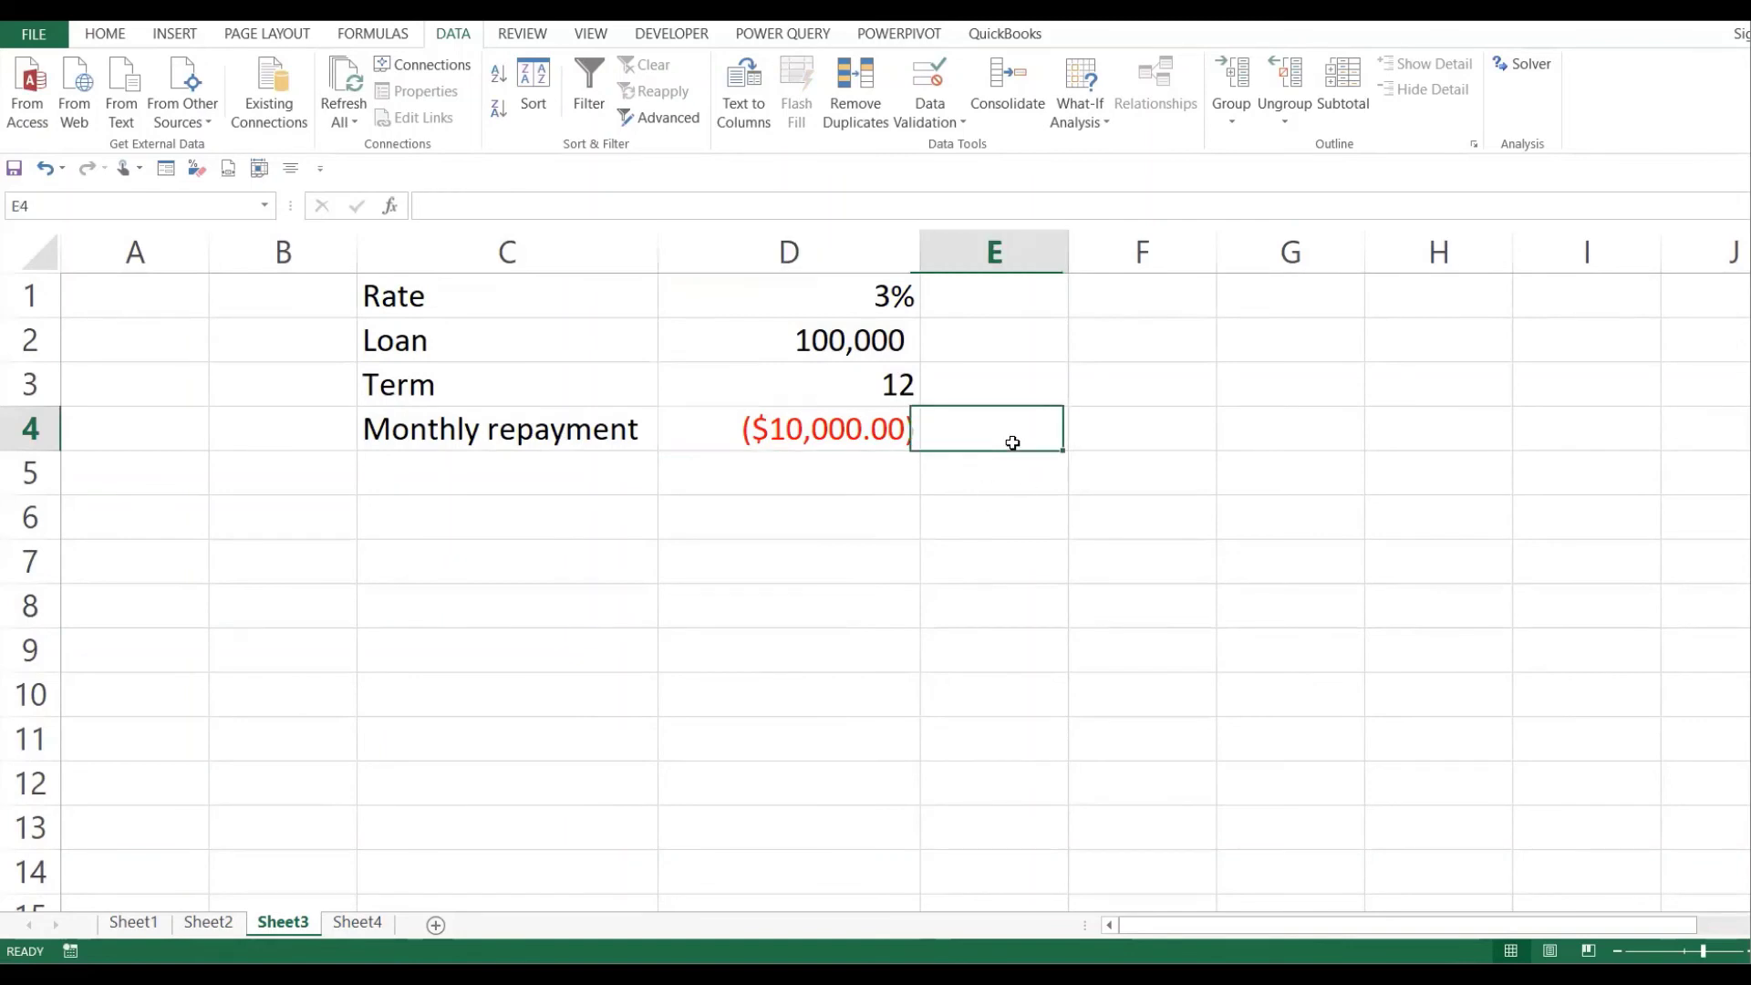
text(8000)
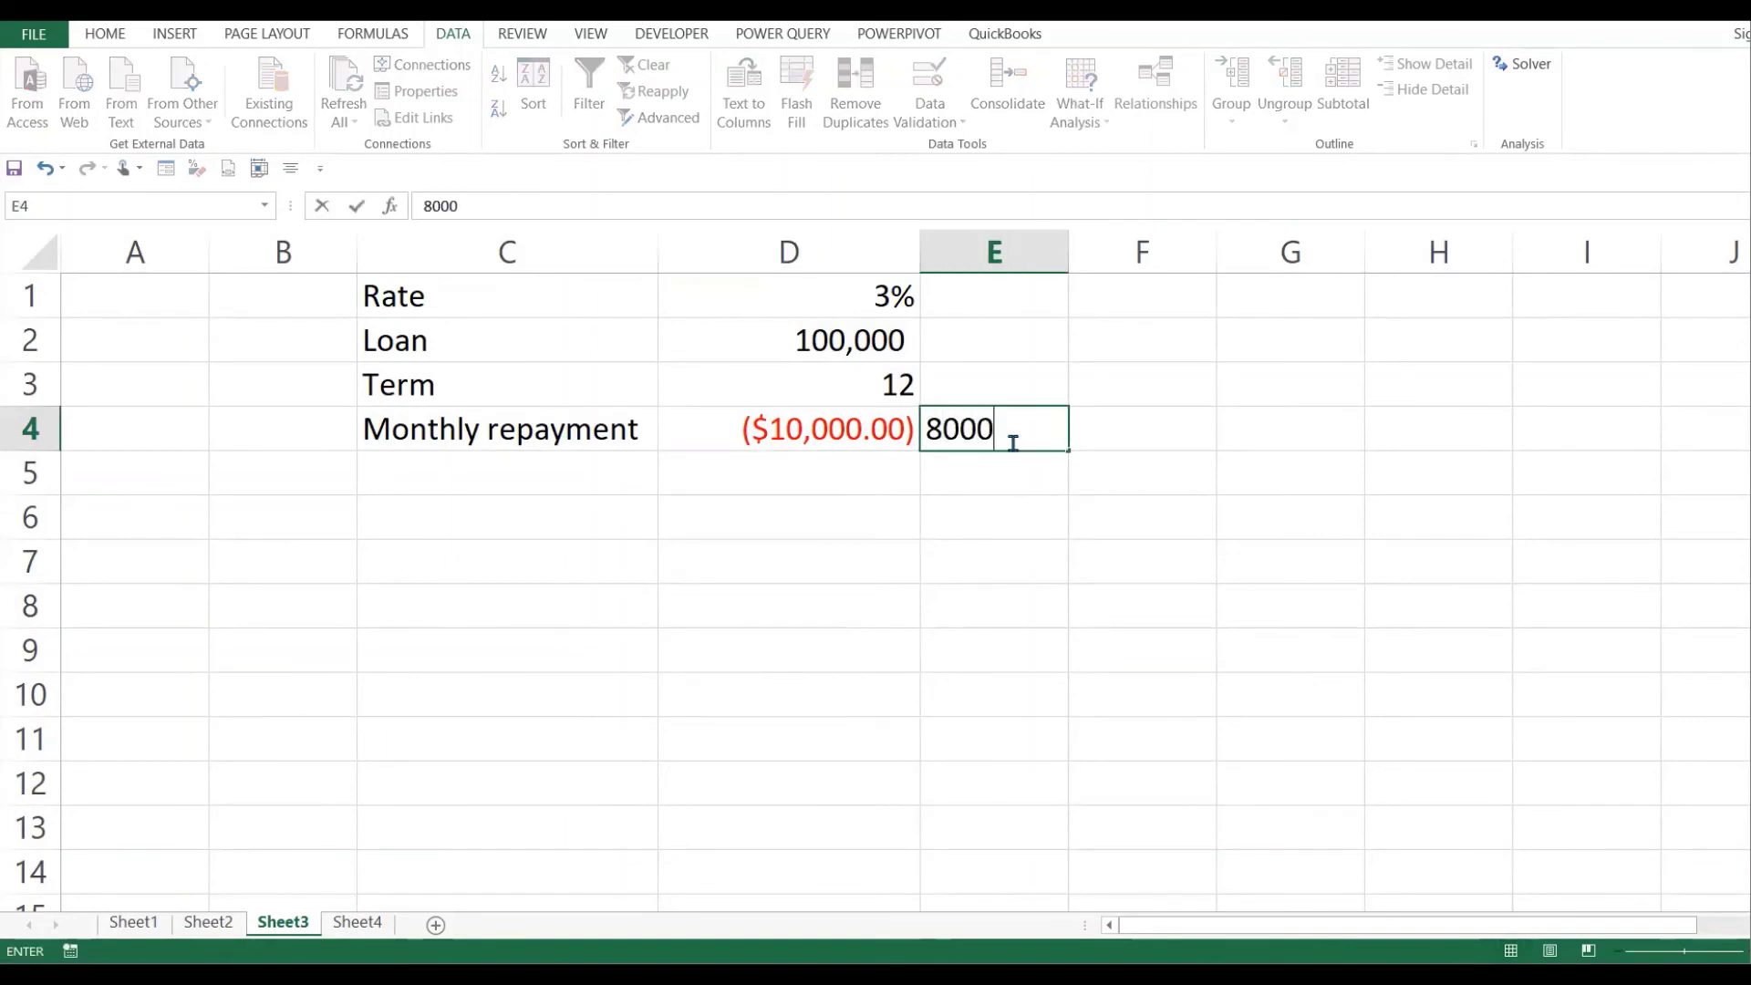
click(1074, 453)
click(1040, 446)
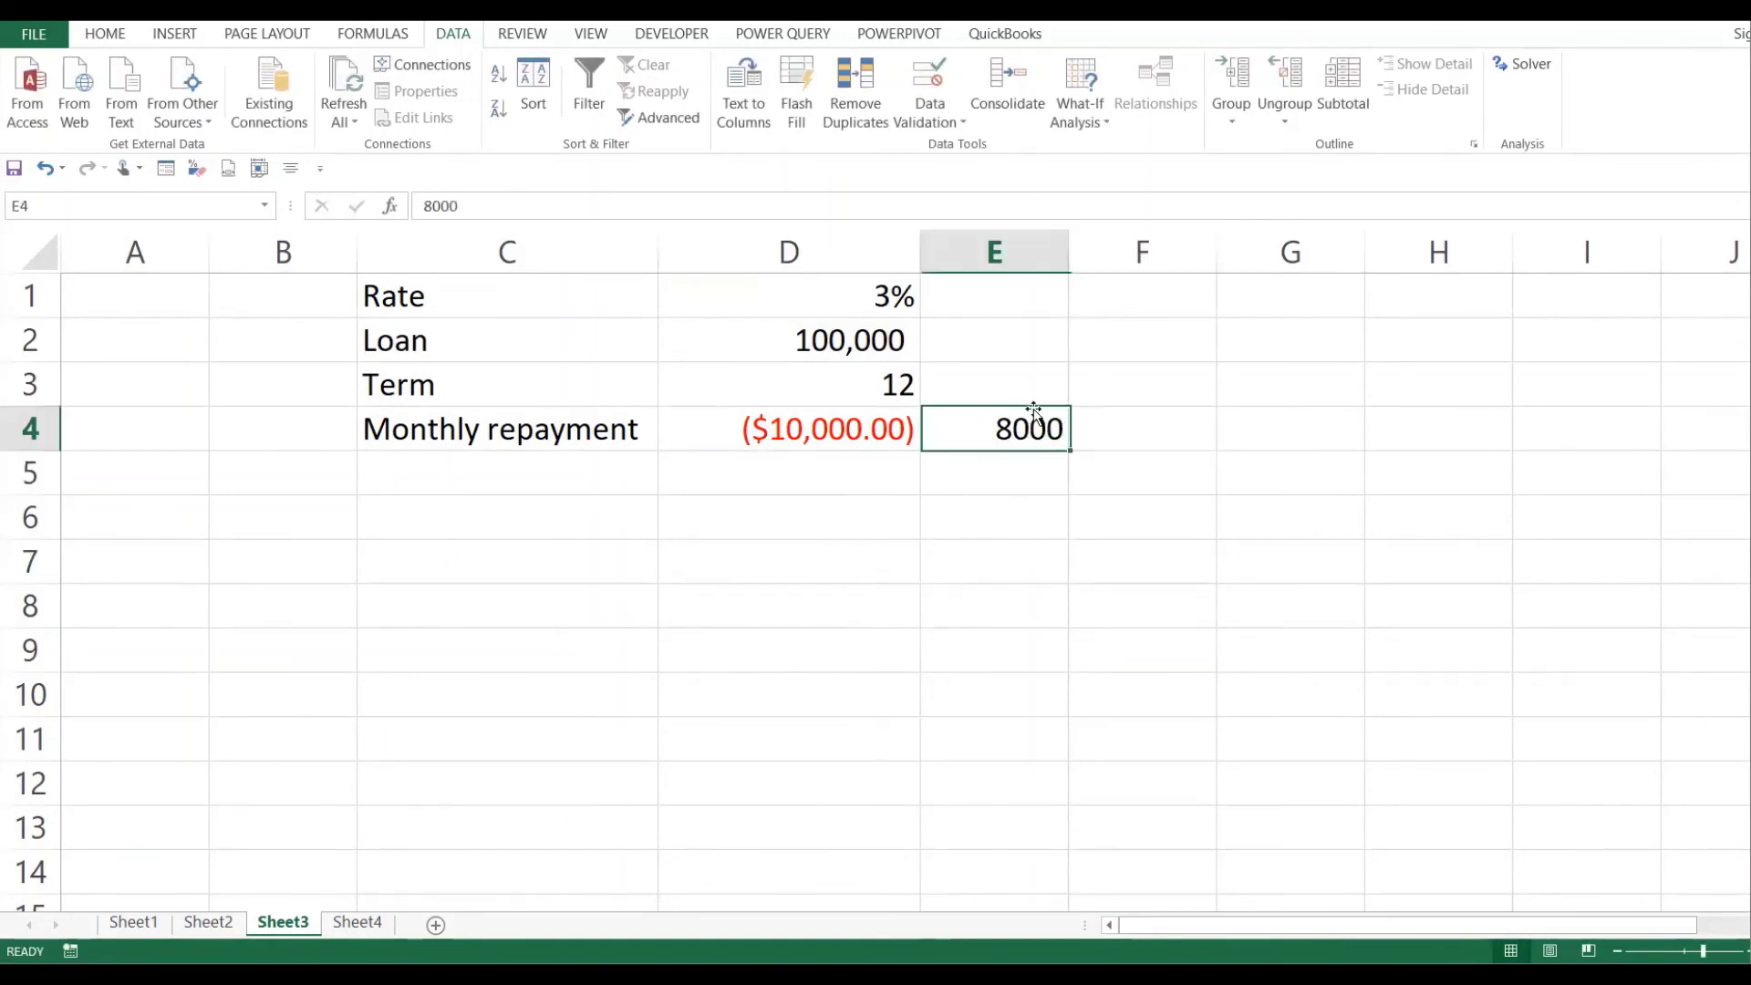
- Mark the Rate as the unknown of the first scenario with a ? in E1
click(963, 368)
click(895, 380)
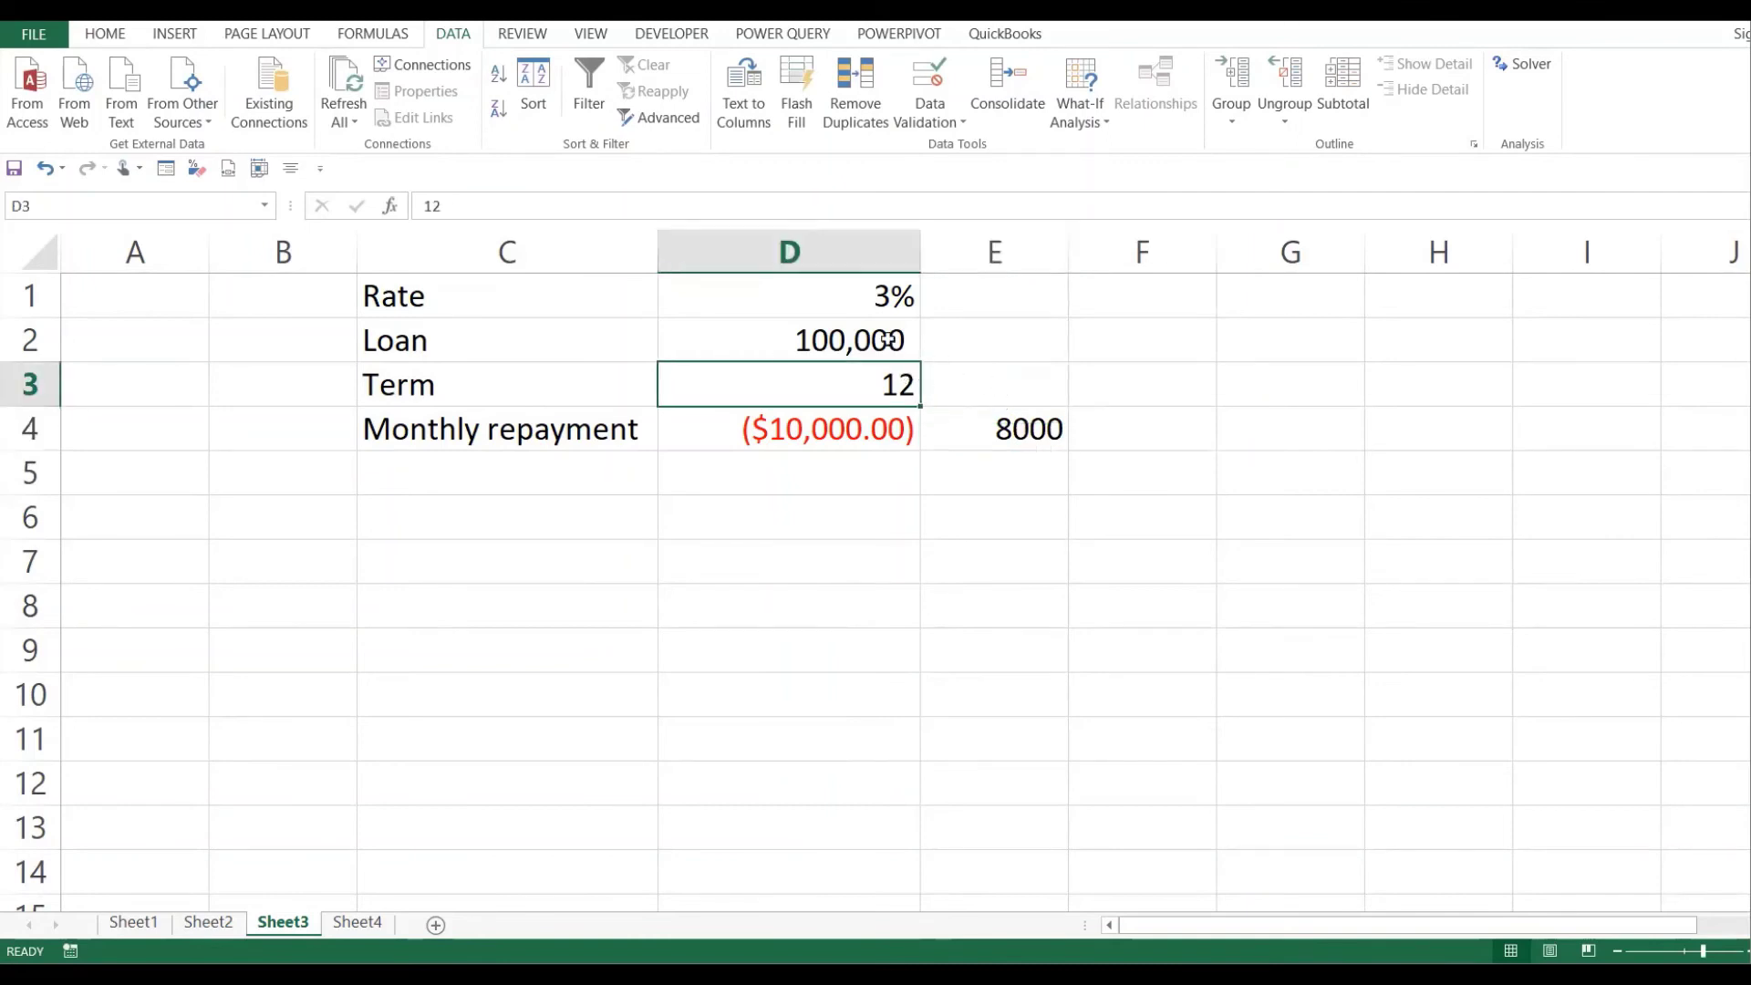
click(894, 336)
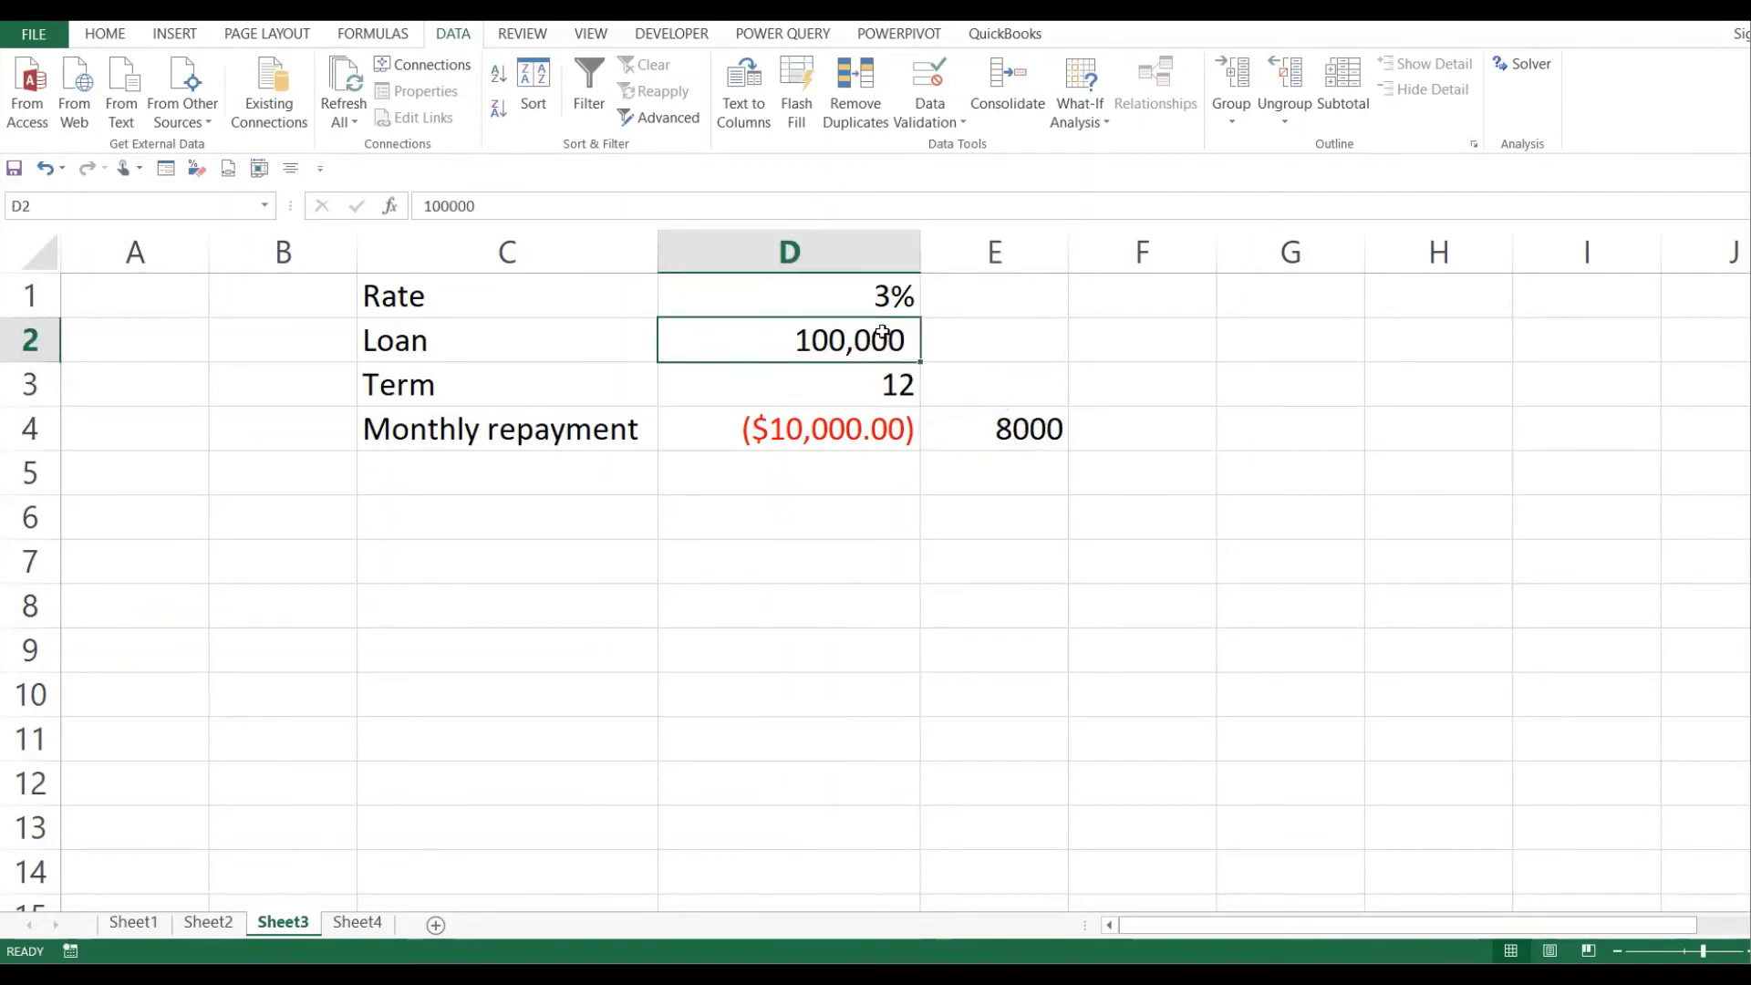
click(994, 314)
text(?)
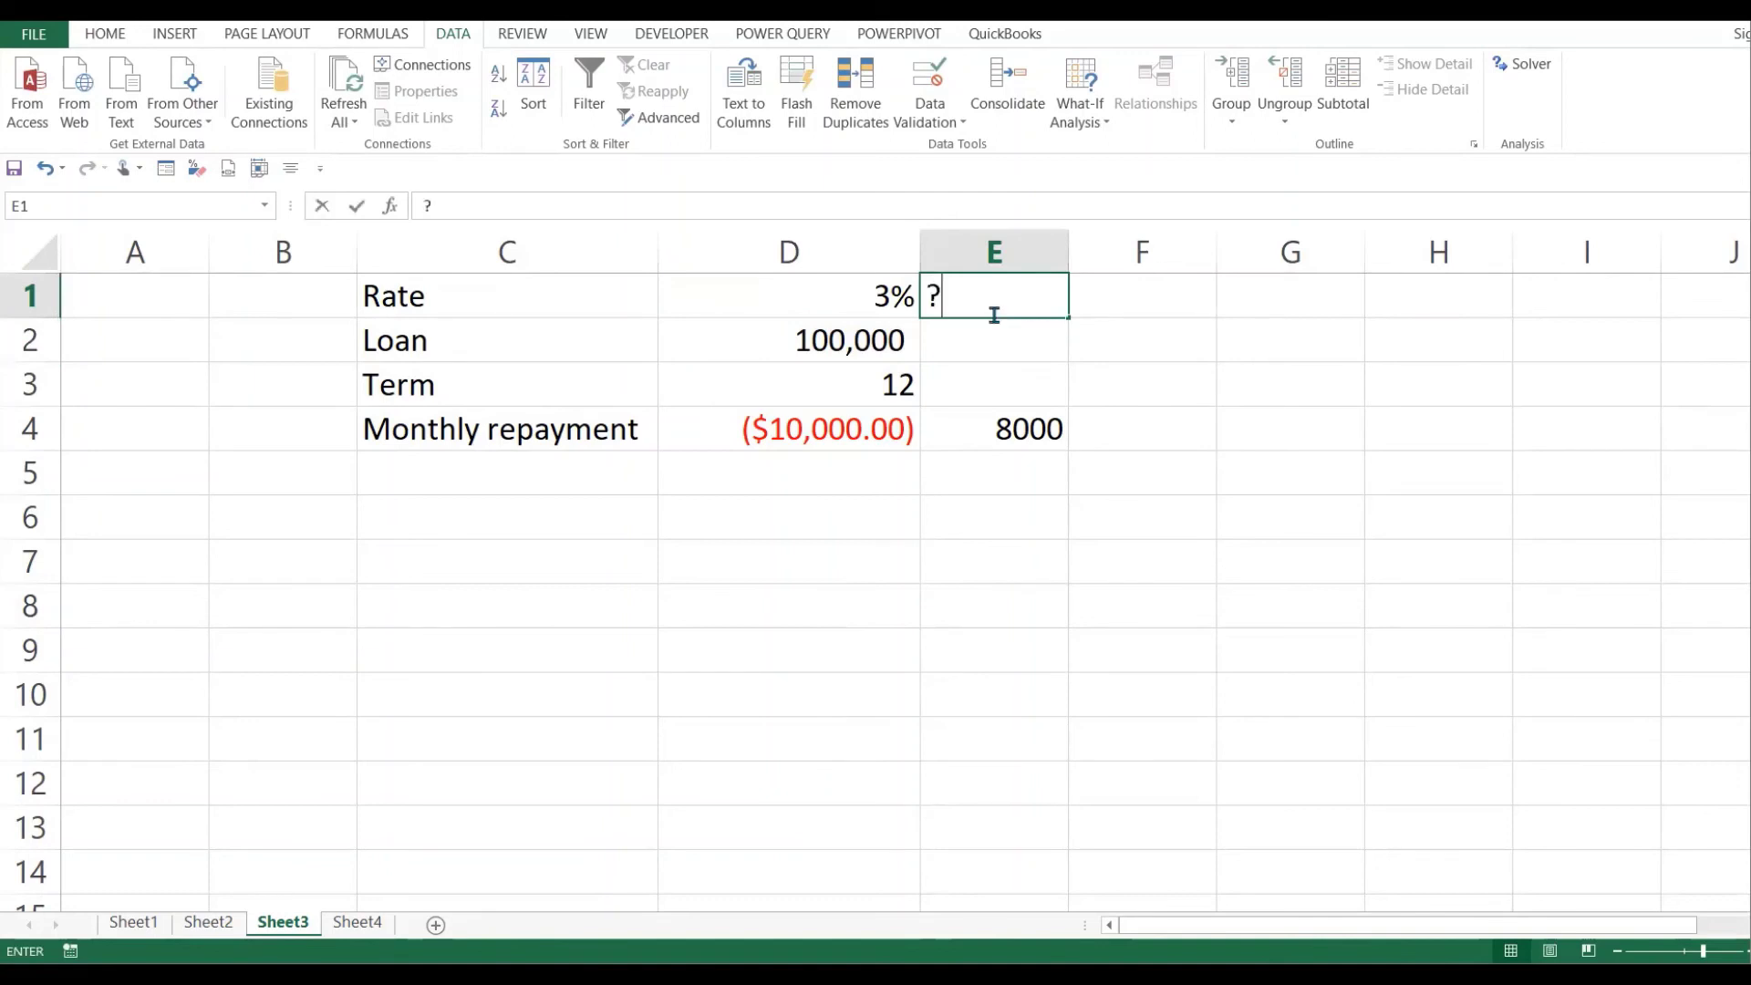
click(957, 388)
click(951, 293)
click(1007, 426)
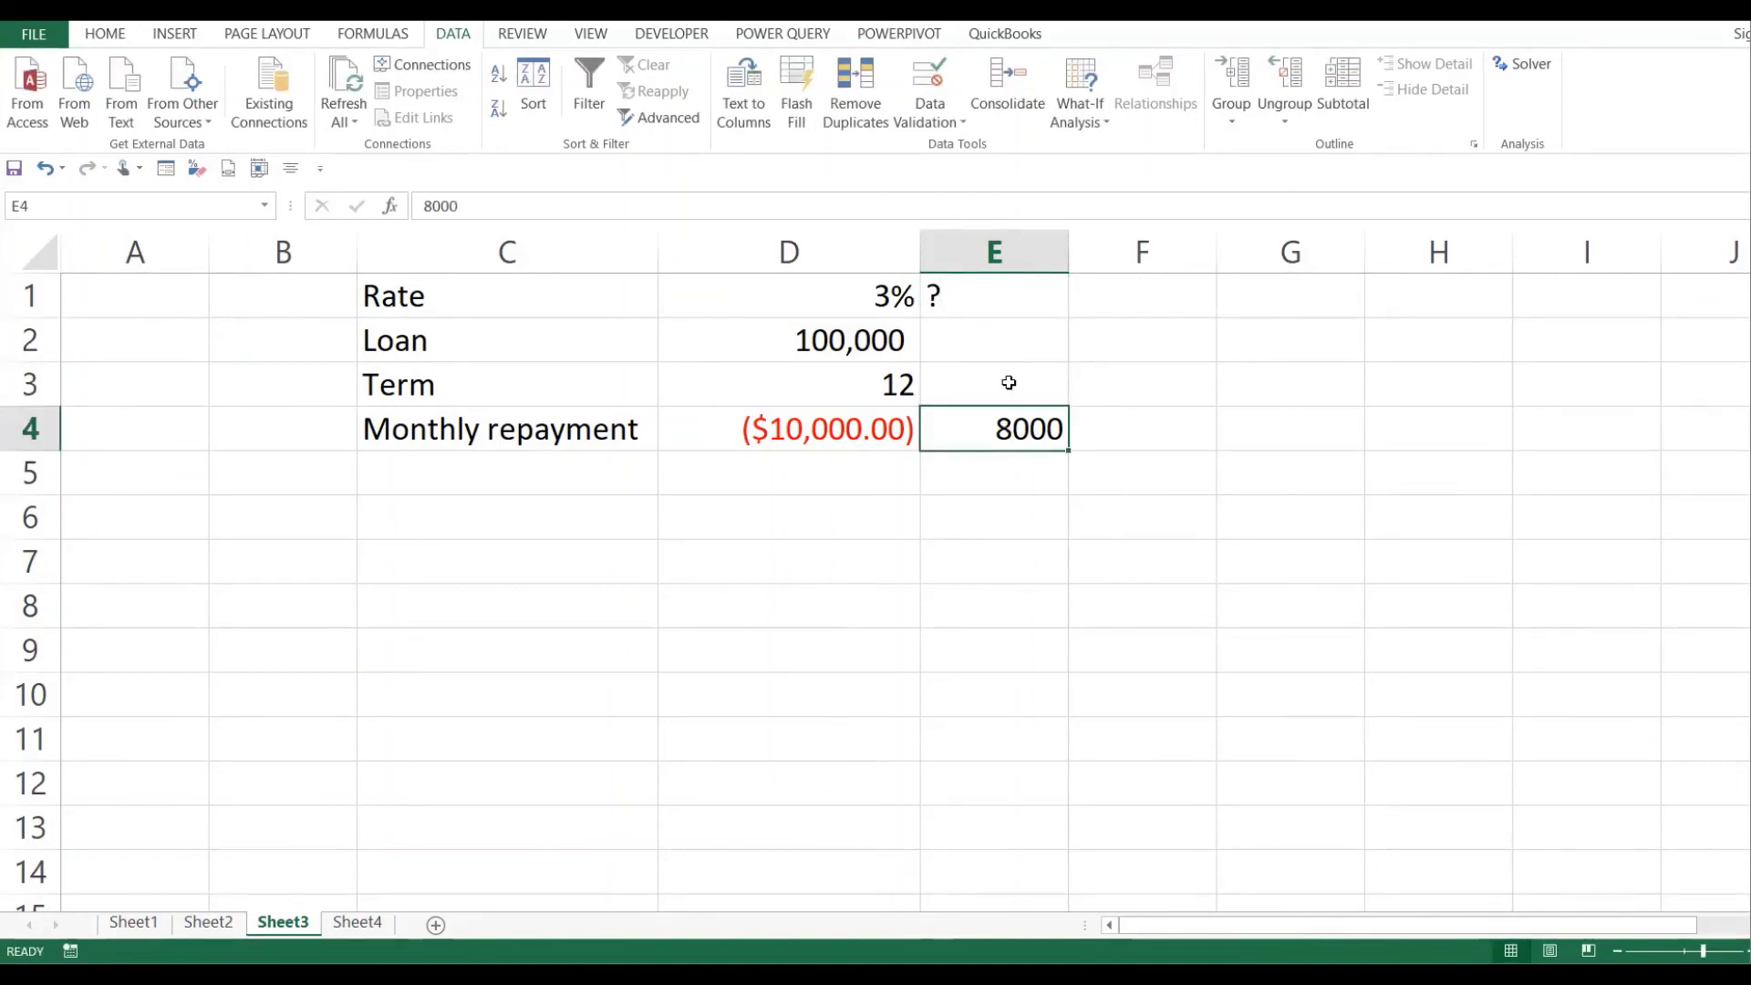
drag(990, 301, 997, 430)
- Enter a Rate of 3% in F1 for the second scenario
click(1154, 415)
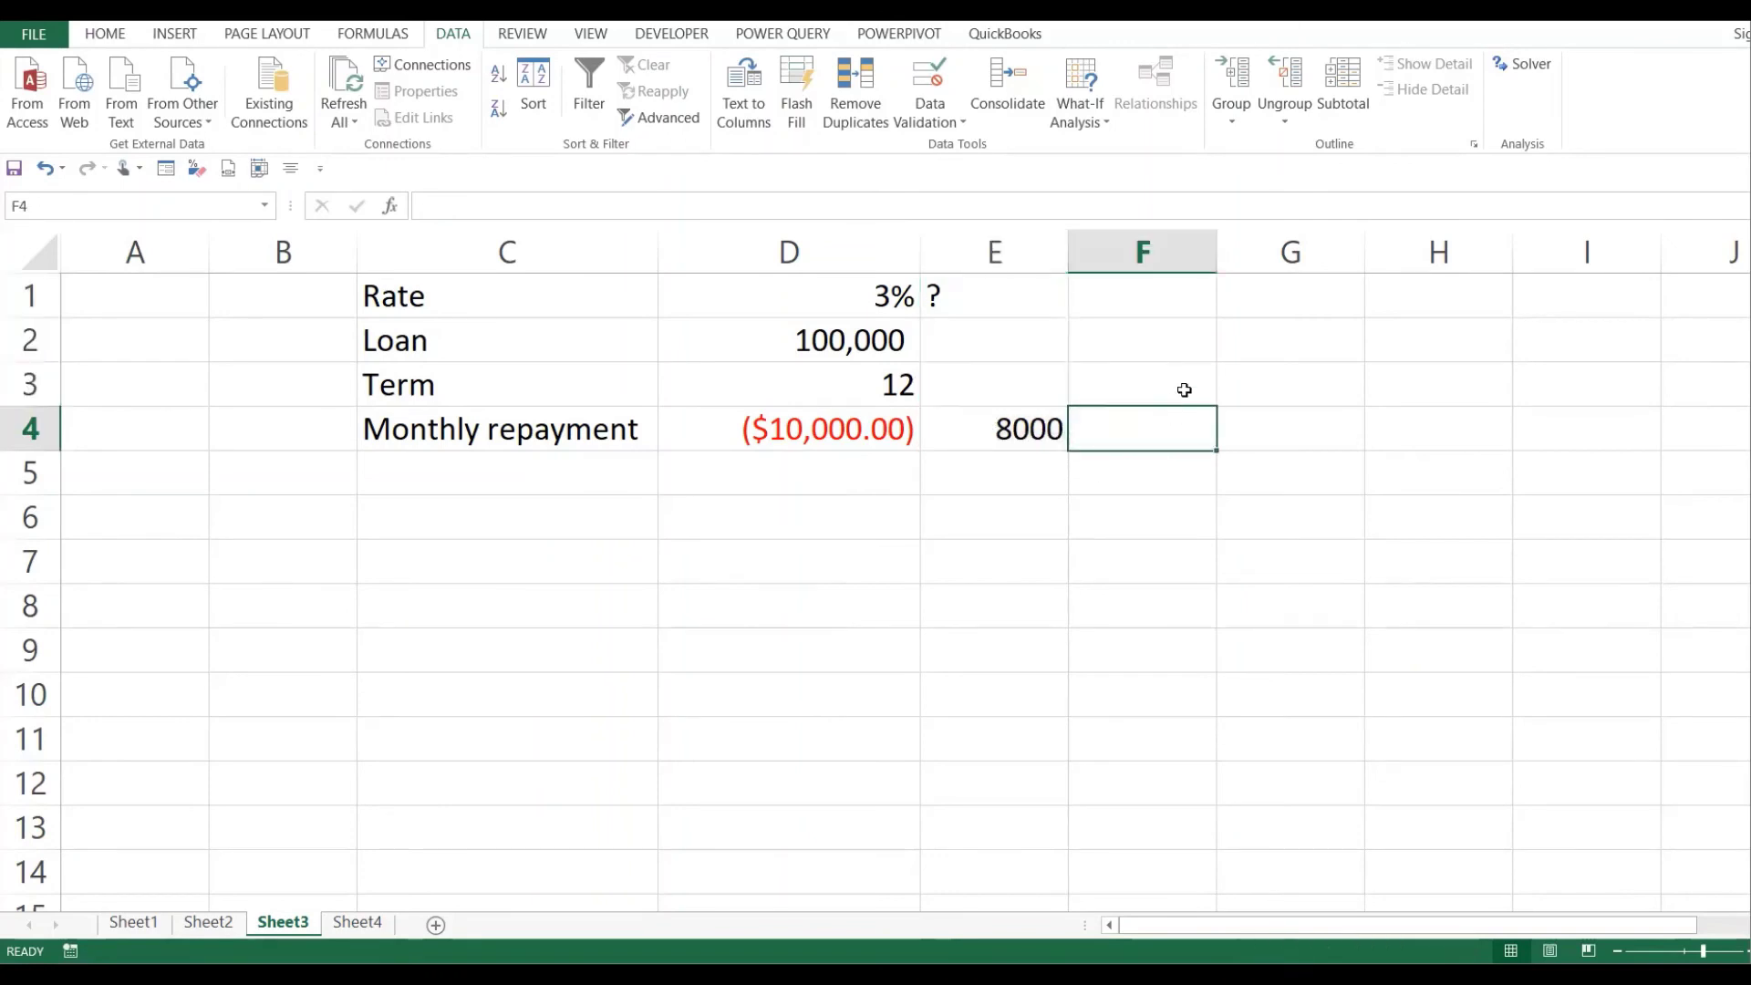
click(1152, 340)
click(1157, 284)
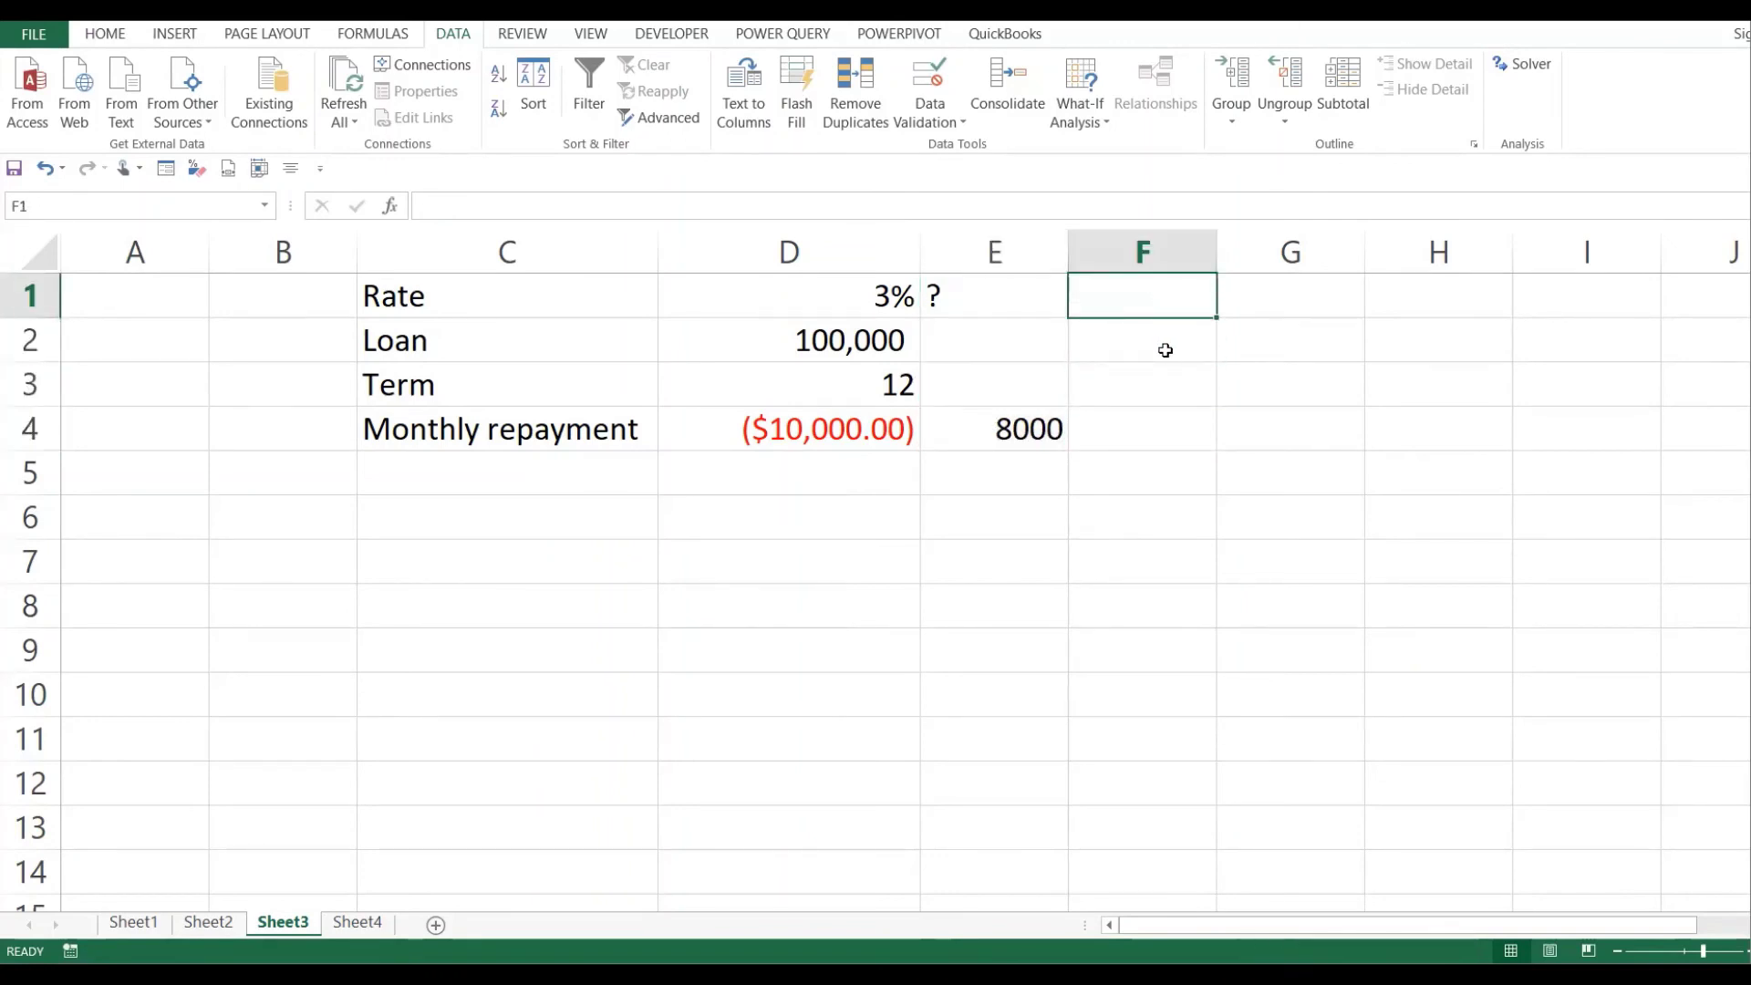
text(3%)
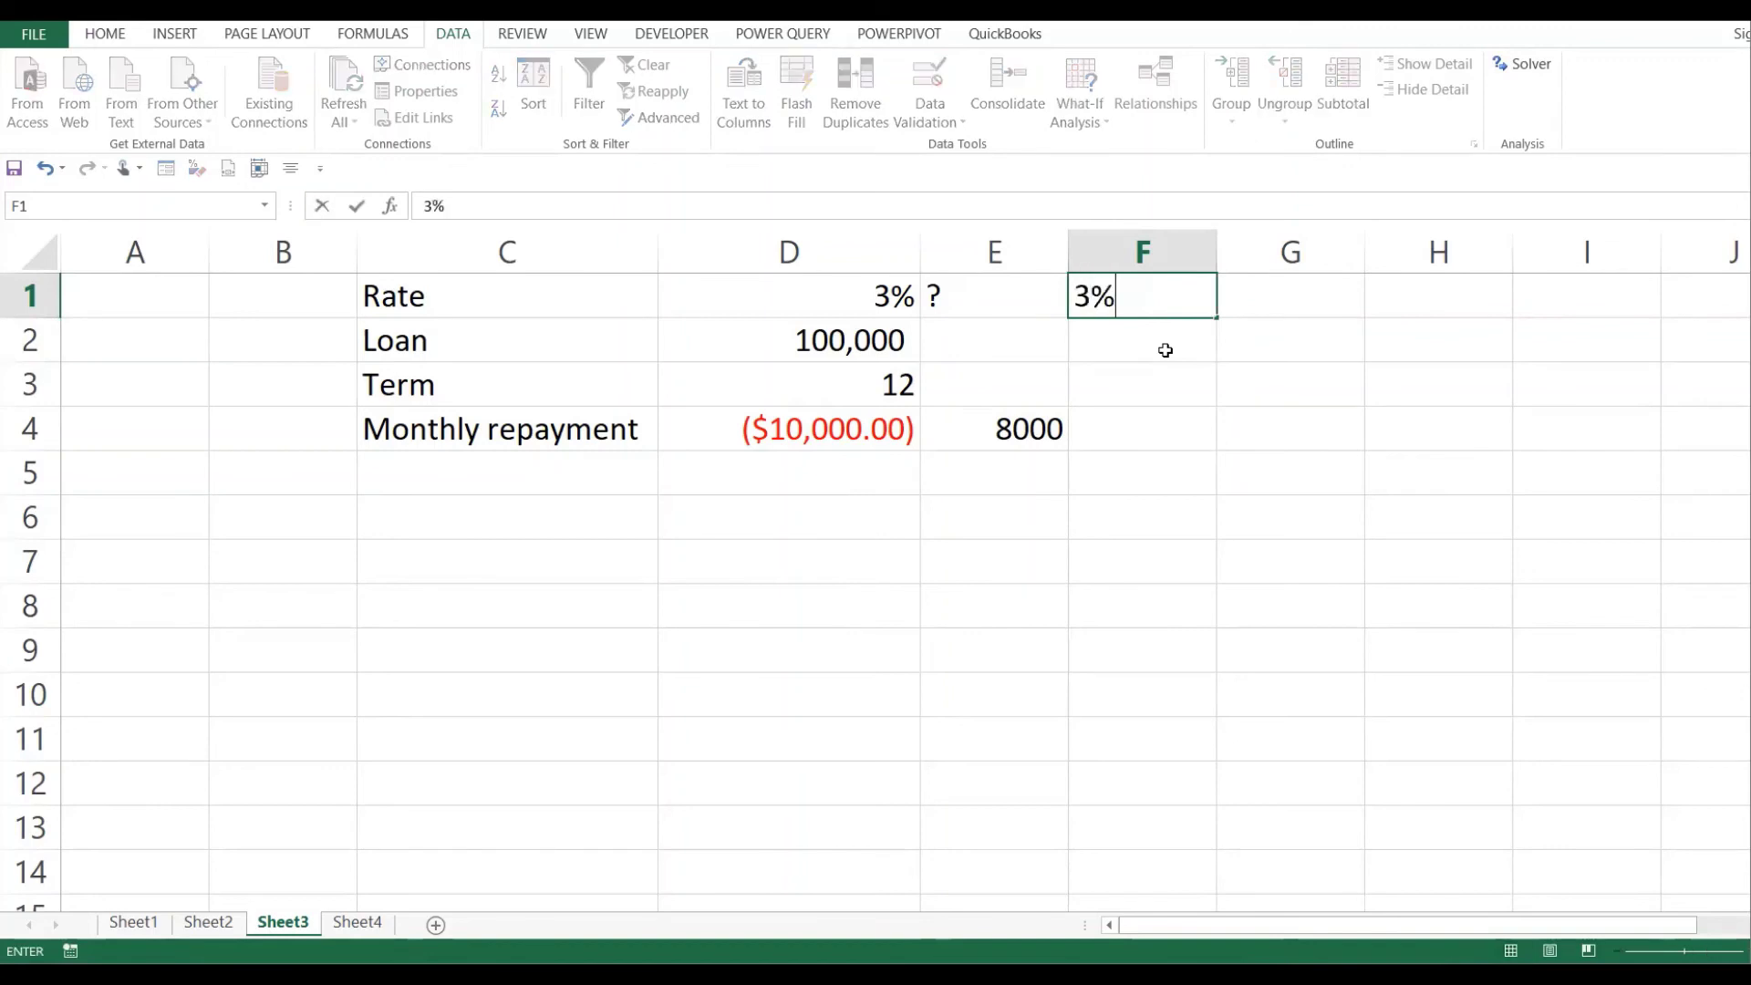
click(1149, 337)
click(1136, 383)
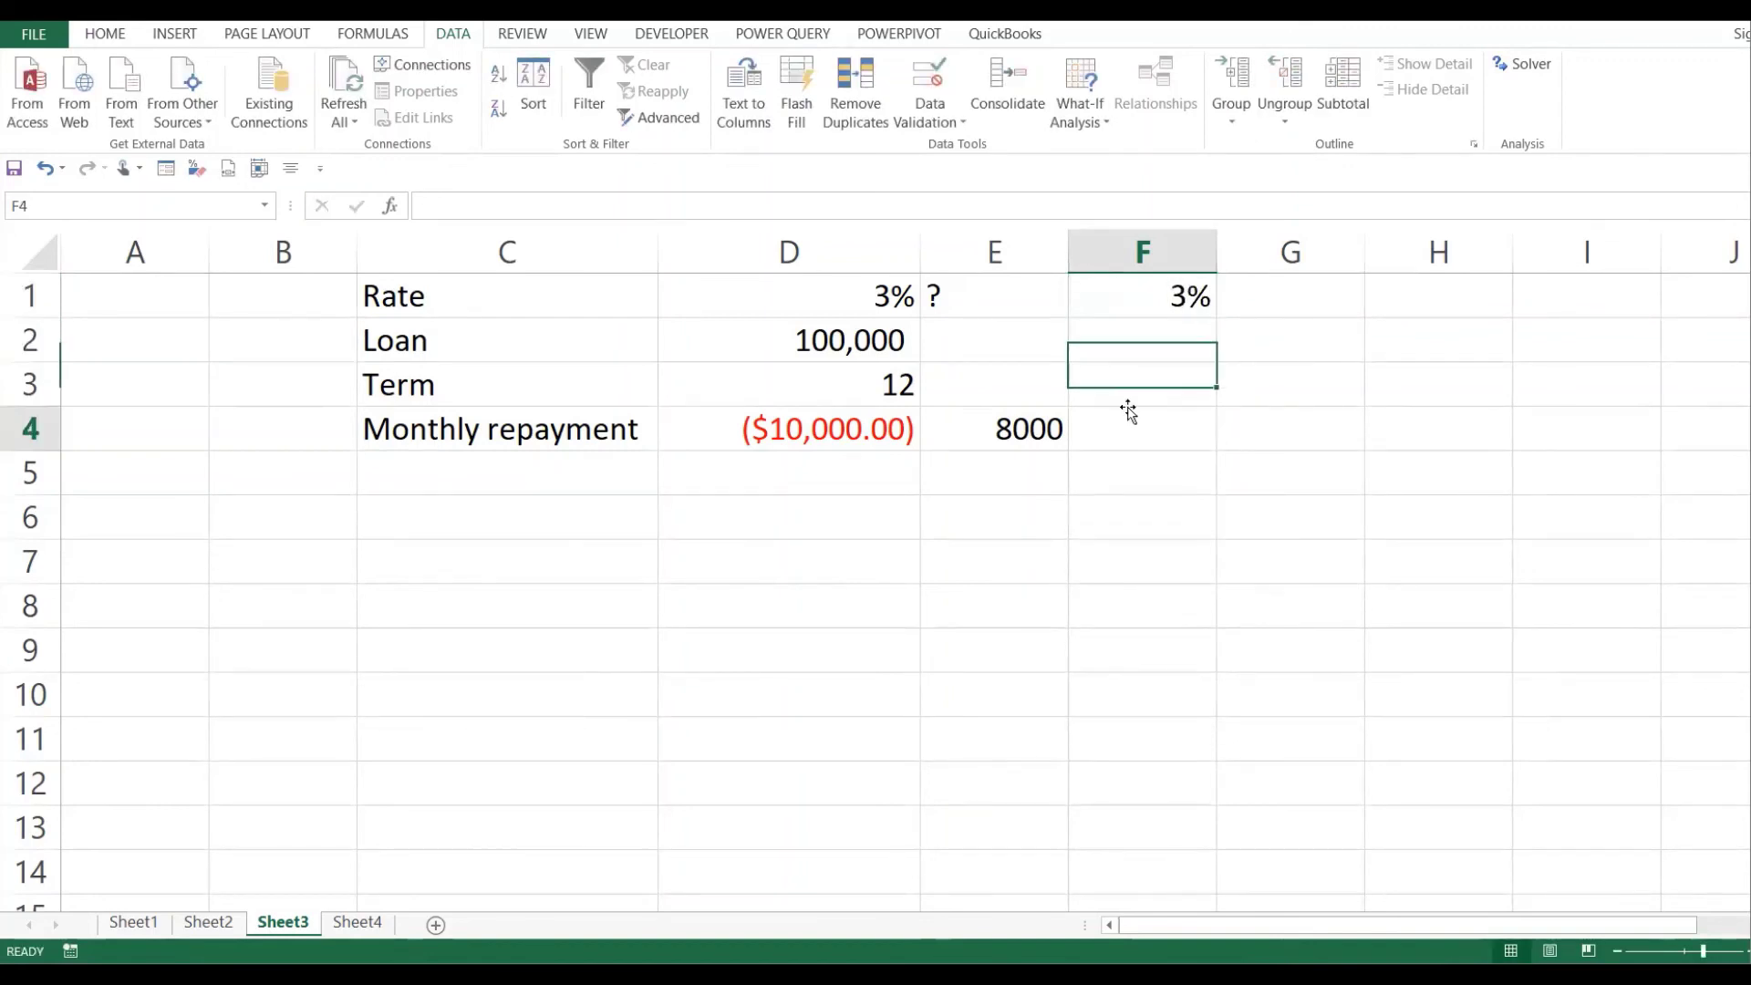
- Enter a Term of 12 in F3 and mark the Loan as unknown with a ? in F2
click(1152, 444)
click(1157, 383)
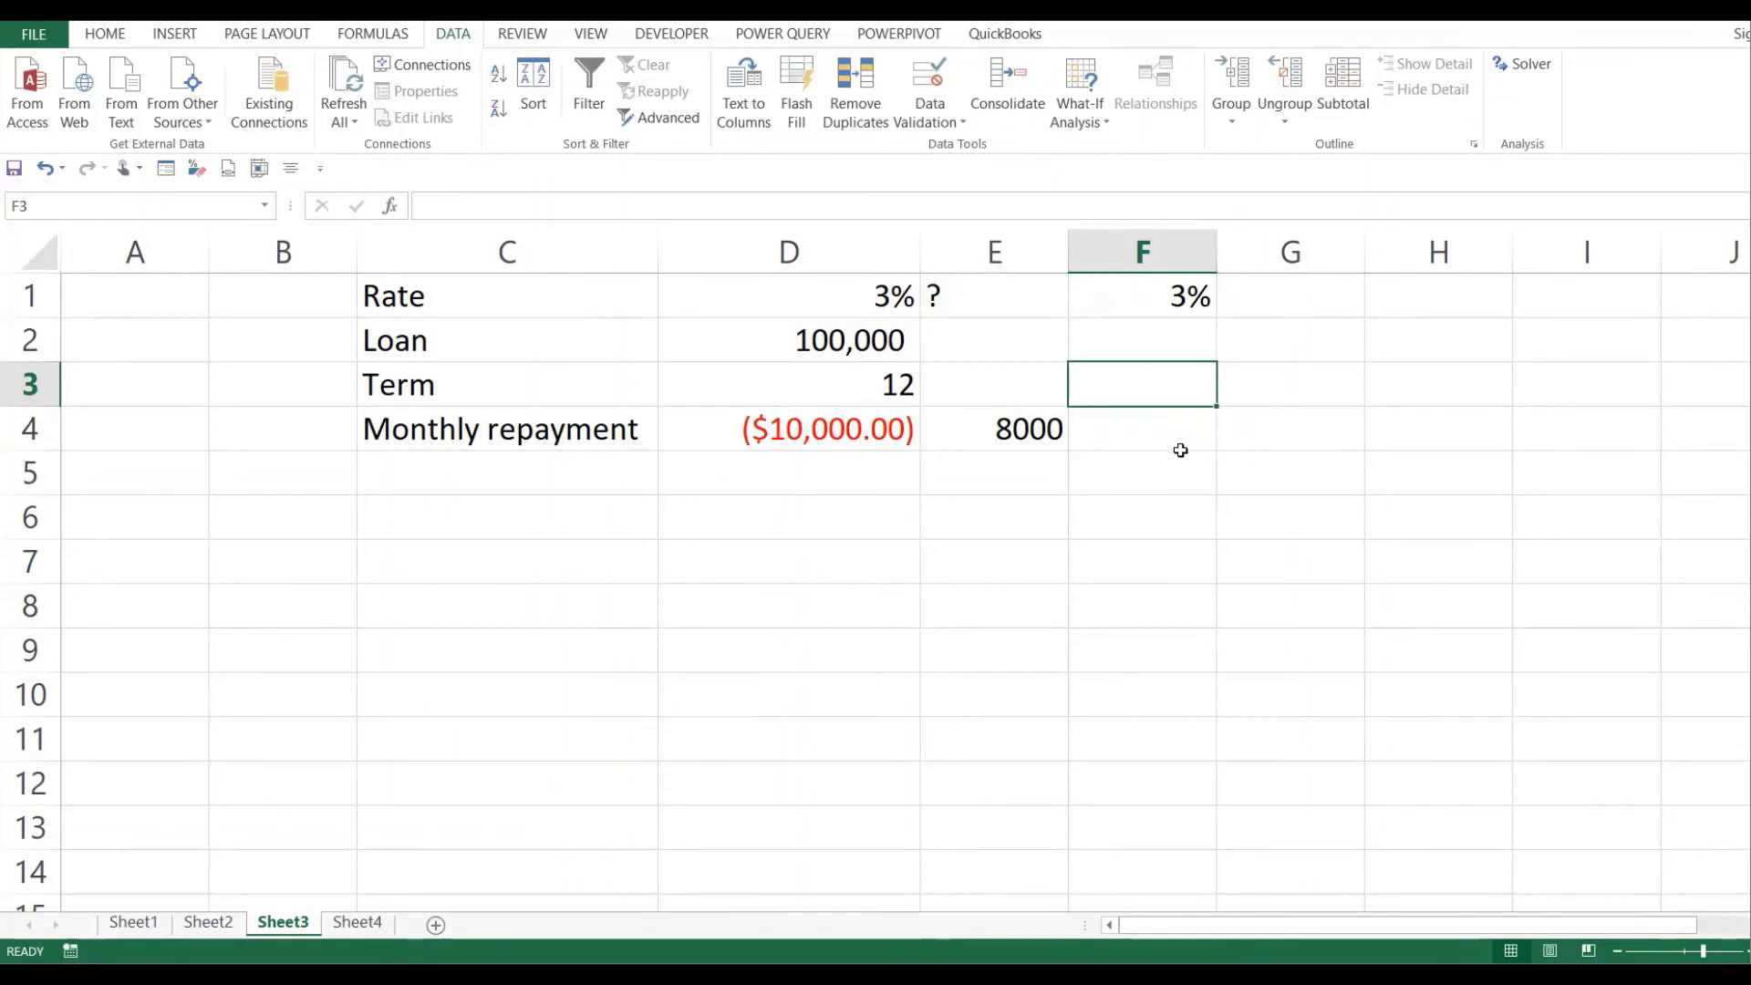
text(12)
click(1176, 453)
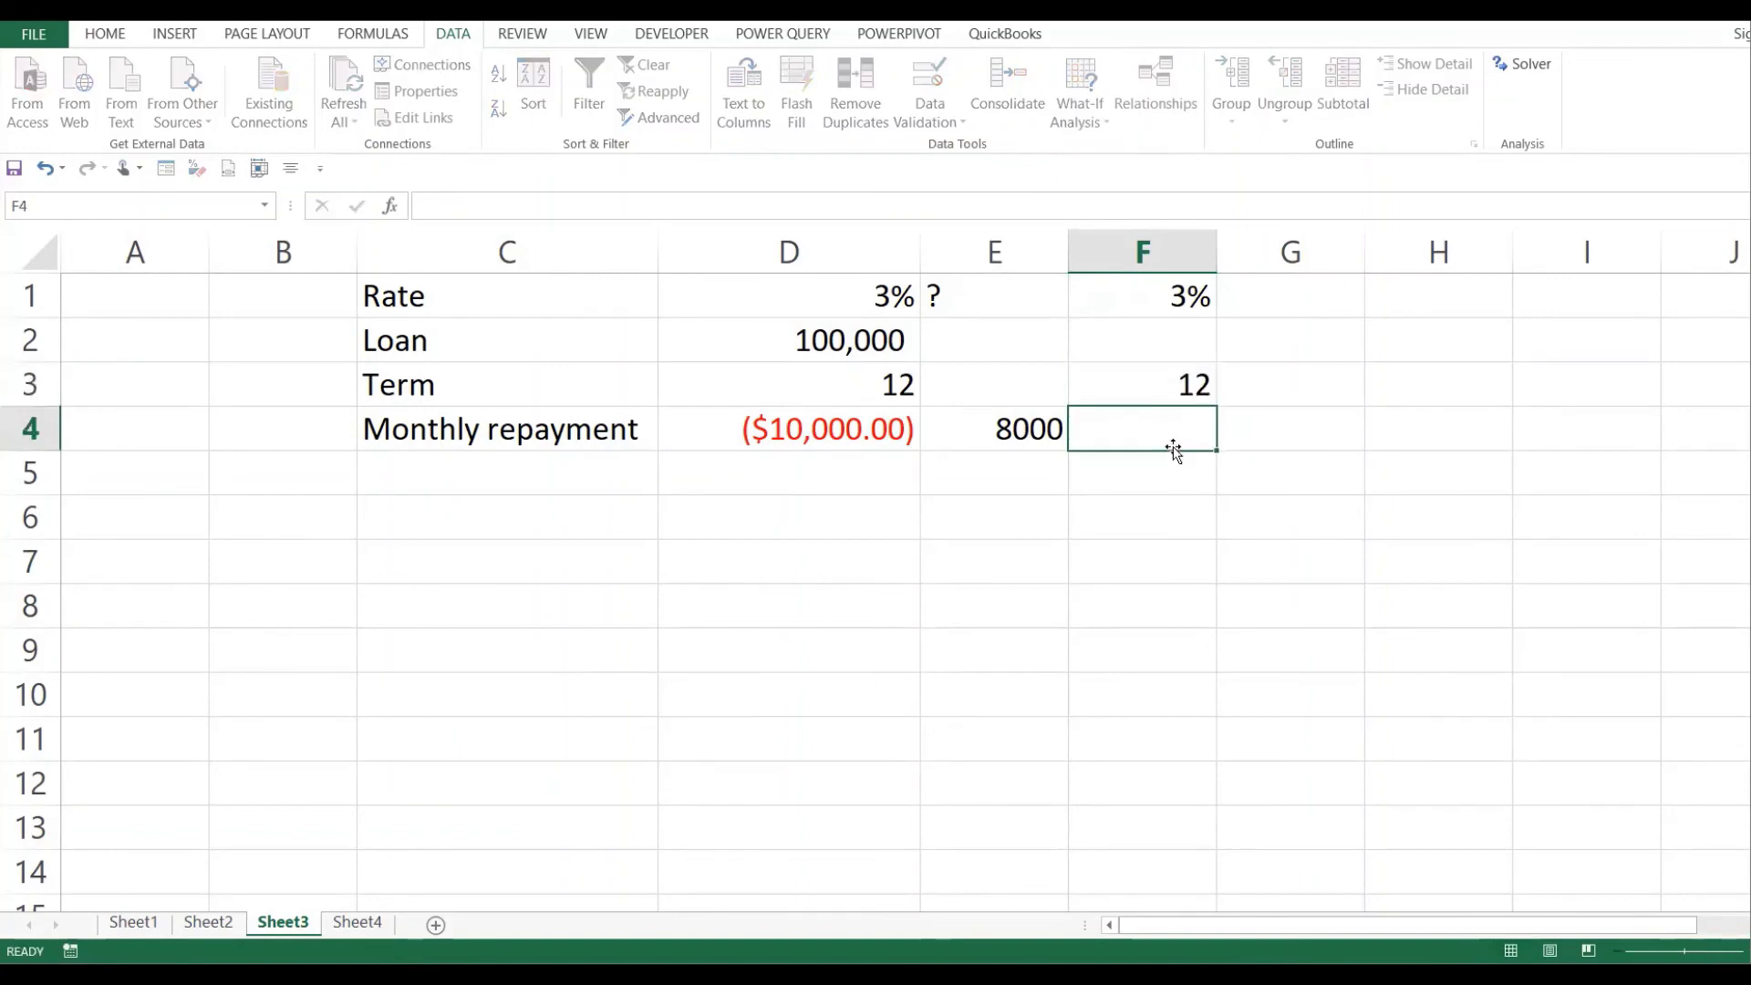
click(1159, 345)
text(?)
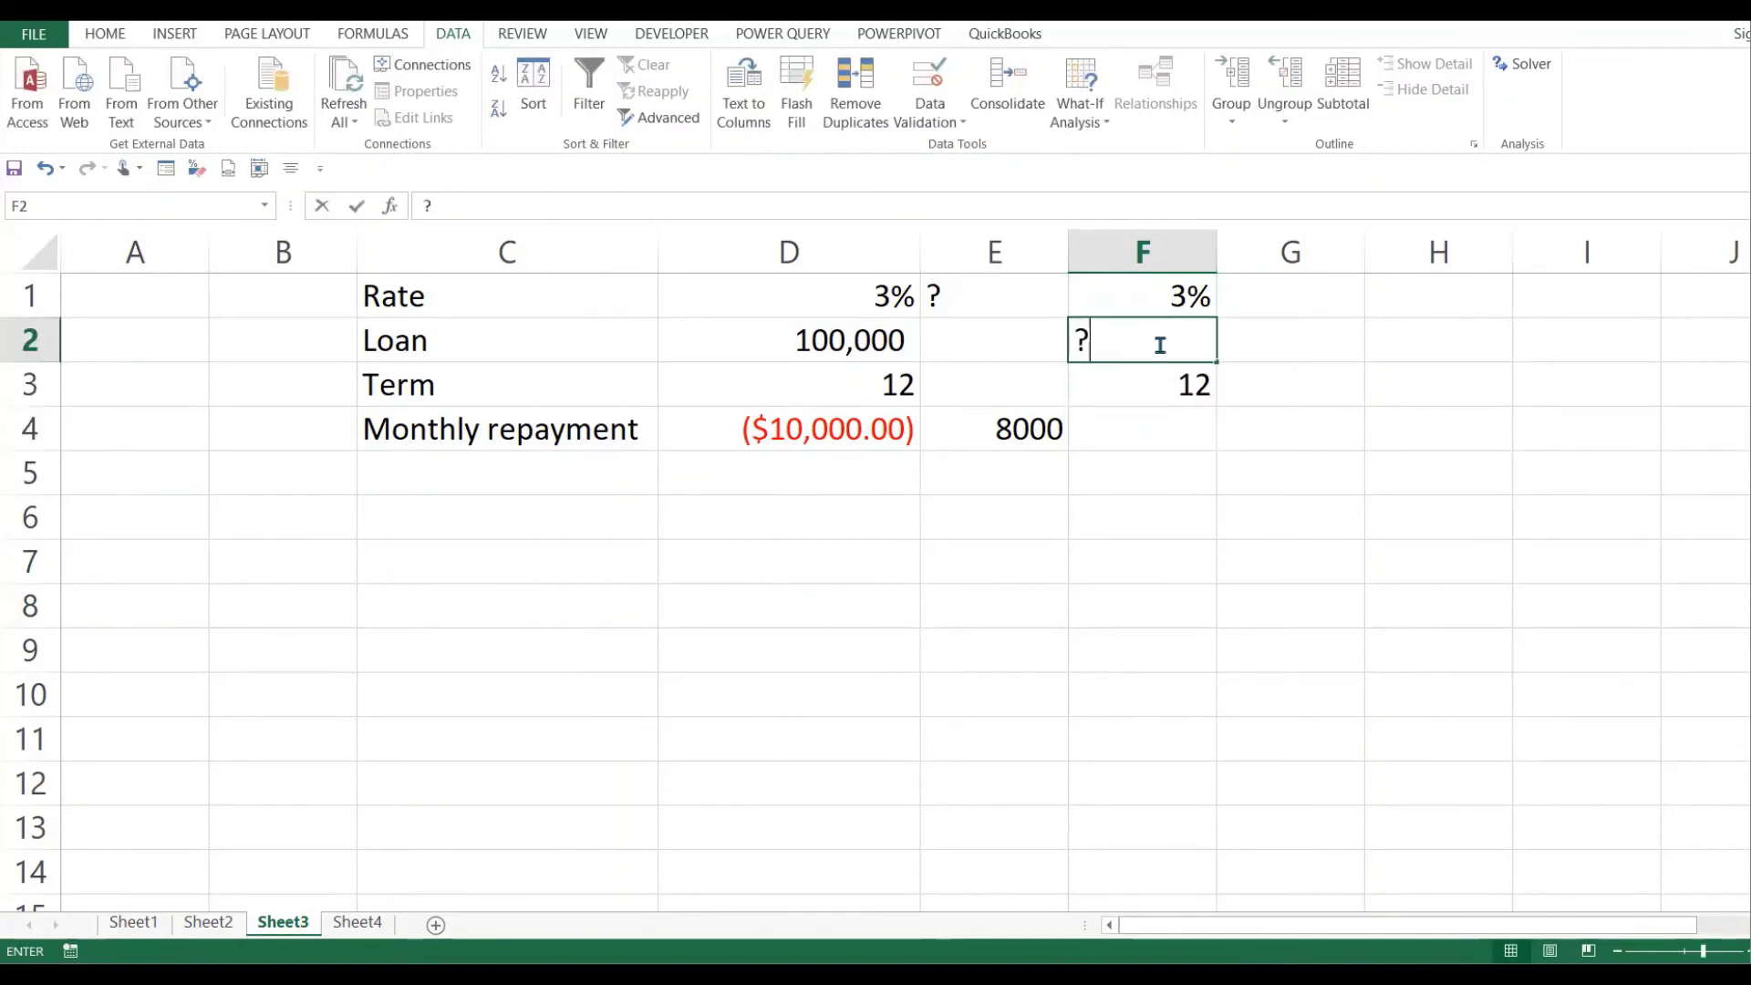
- Enter 8000 in F4 as the second scenario's target monthly repayment
click(1186, 439)
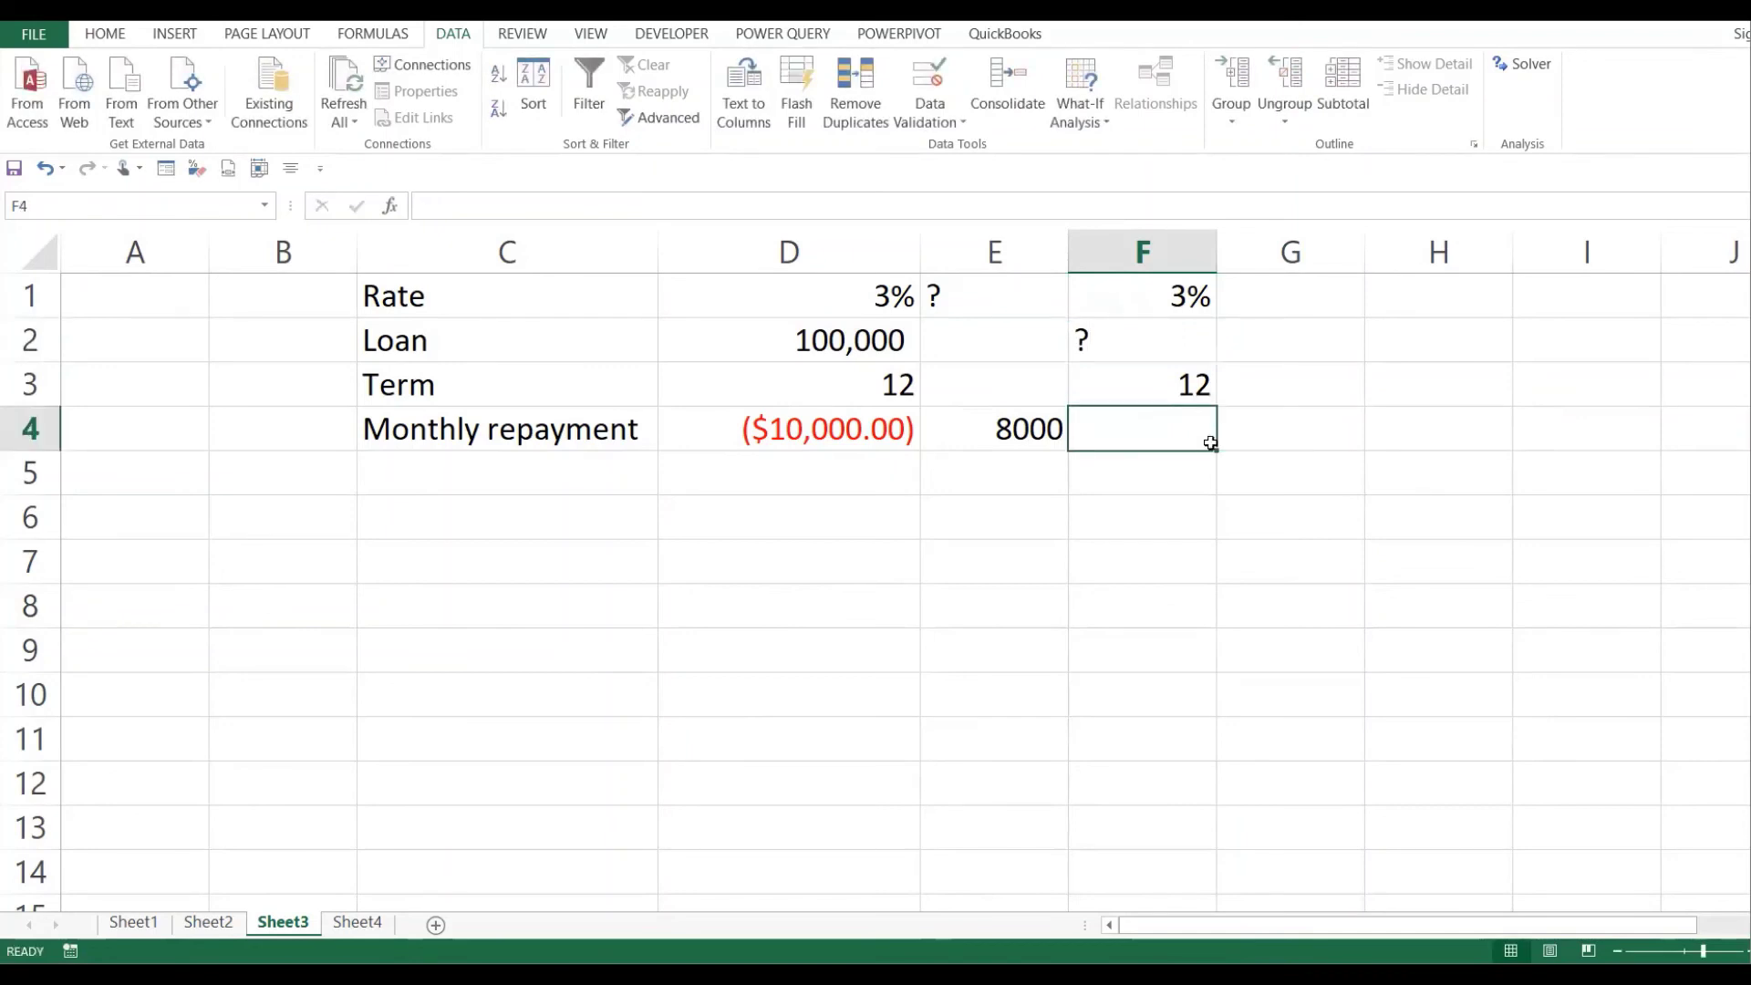
text(8000)
click(1150, 500)
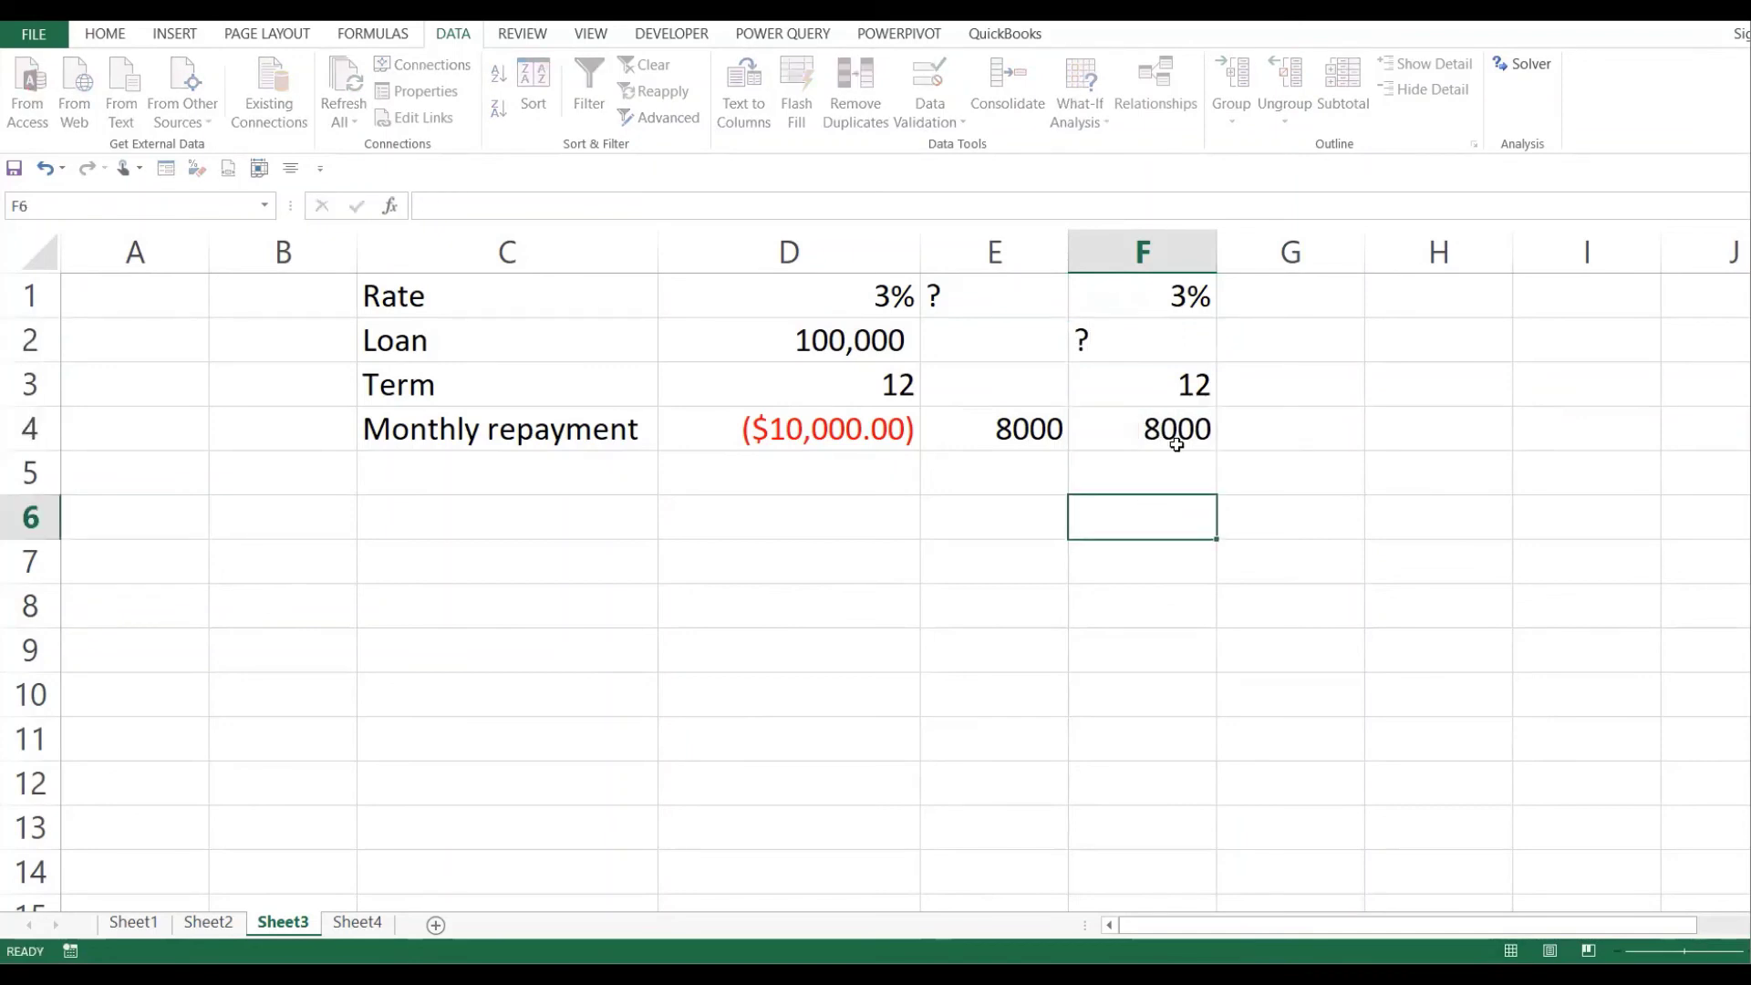
drag(1012, 420, 1172, 429)
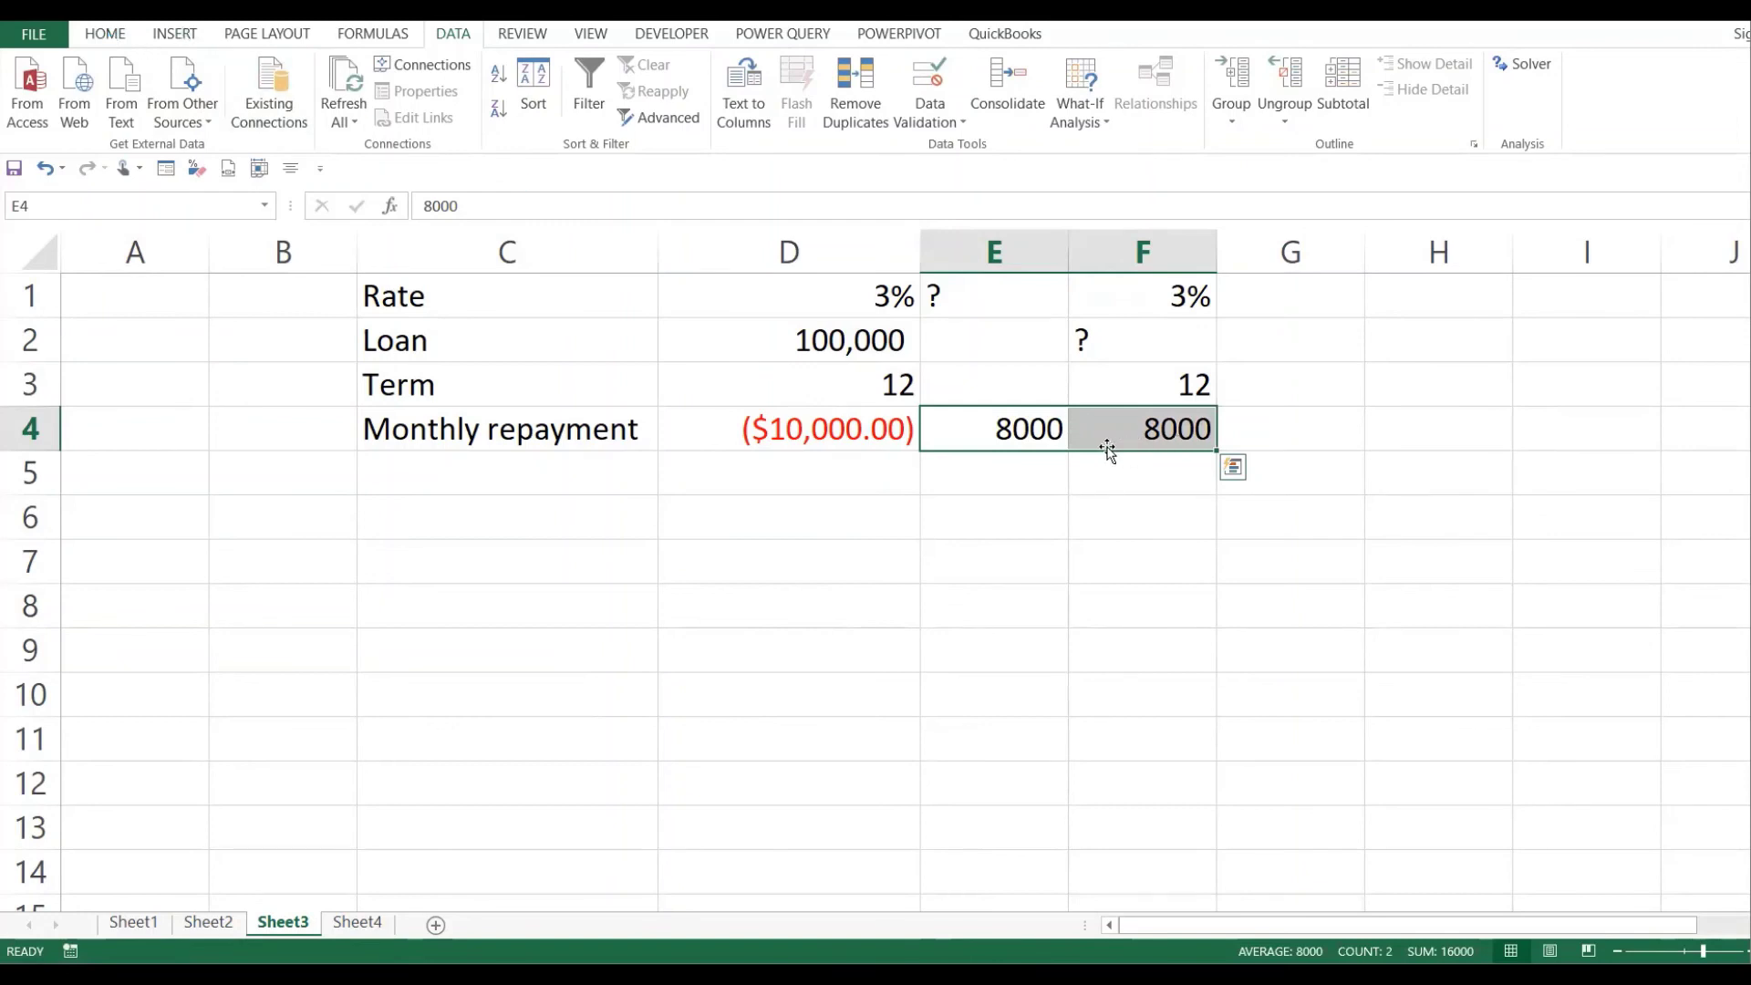
click(1266, 543)
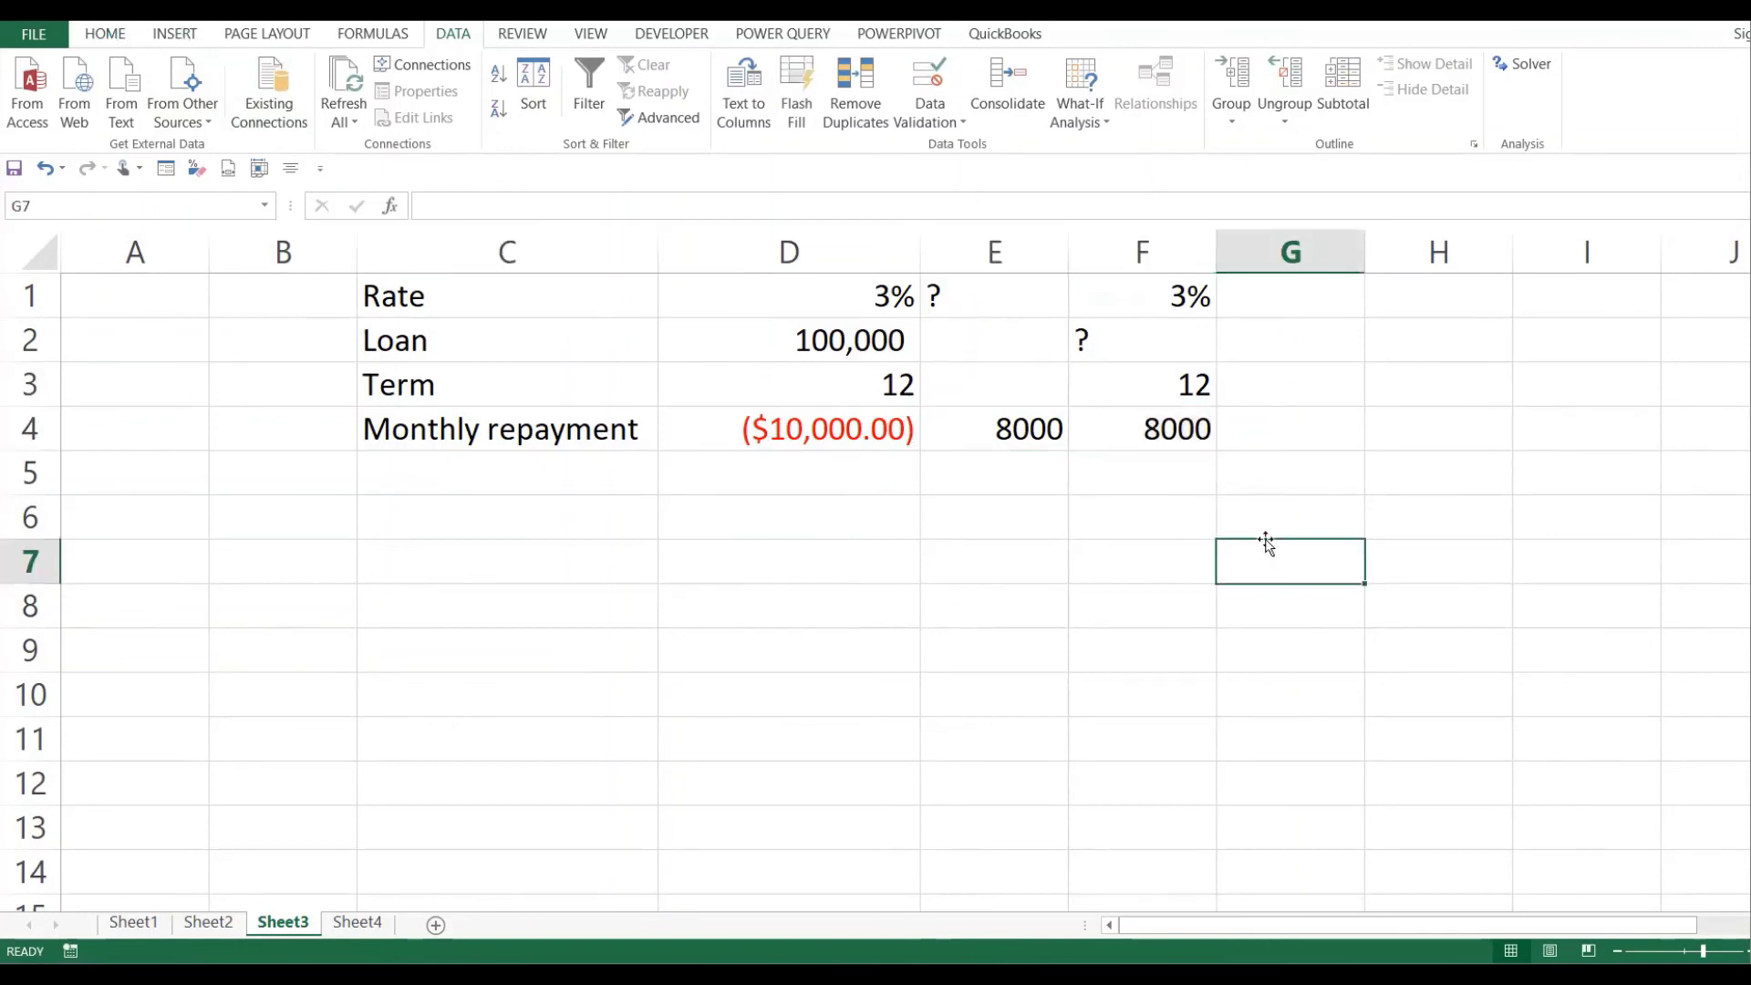
- Center the contents of the two scenario columns, E1:E4 and F1:F4
drag(981, 301, 982, 431)
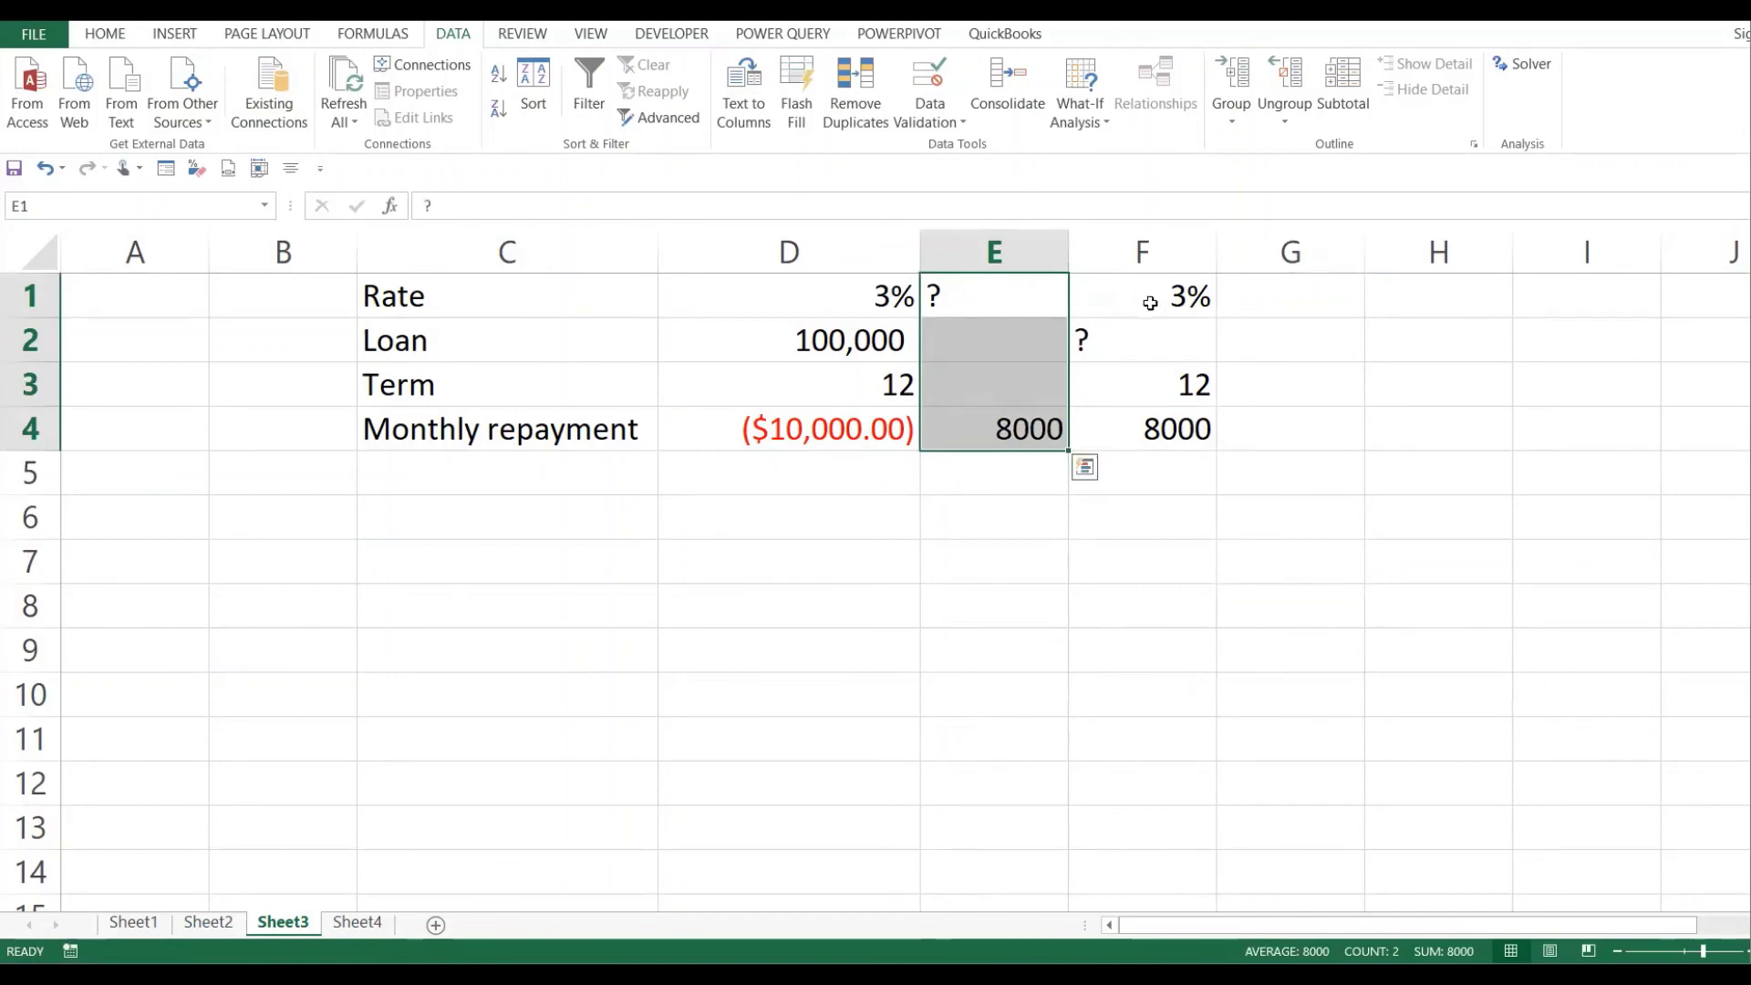
drag(1141, 297, 1177, 428)
drag(994, 297, 1004, 420)
click(106, 34)
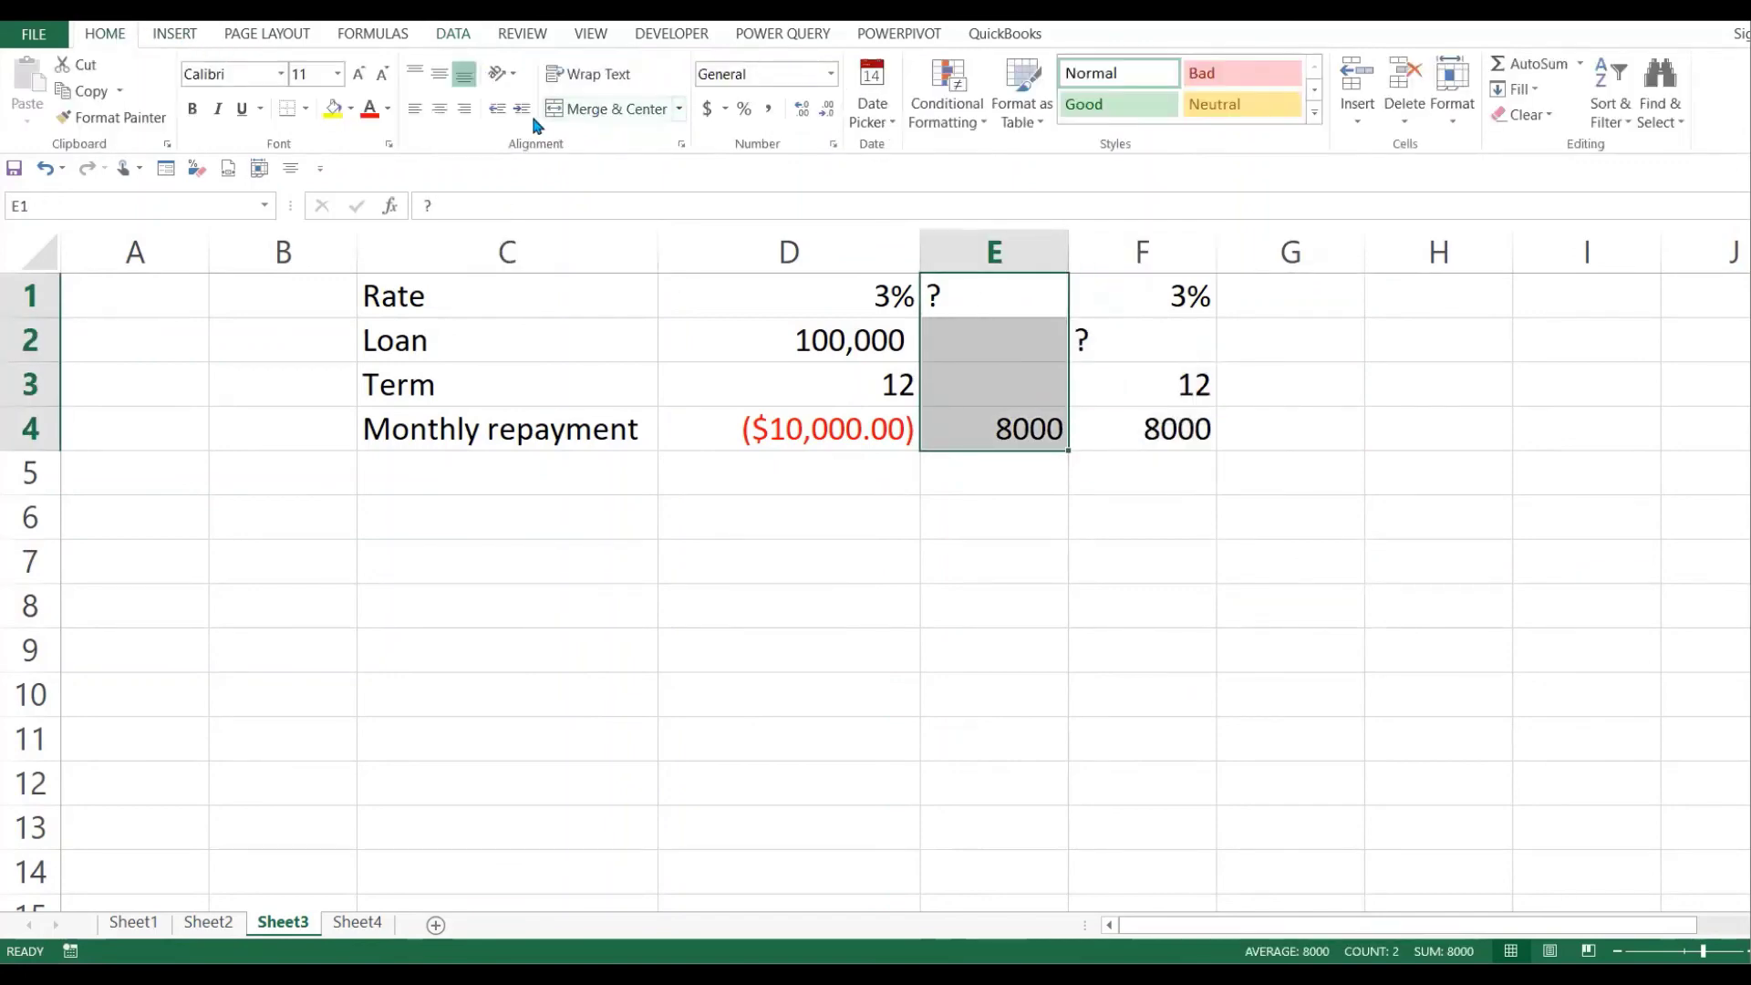
click(438, 108)
drag(1144, 296, 1169, 417)
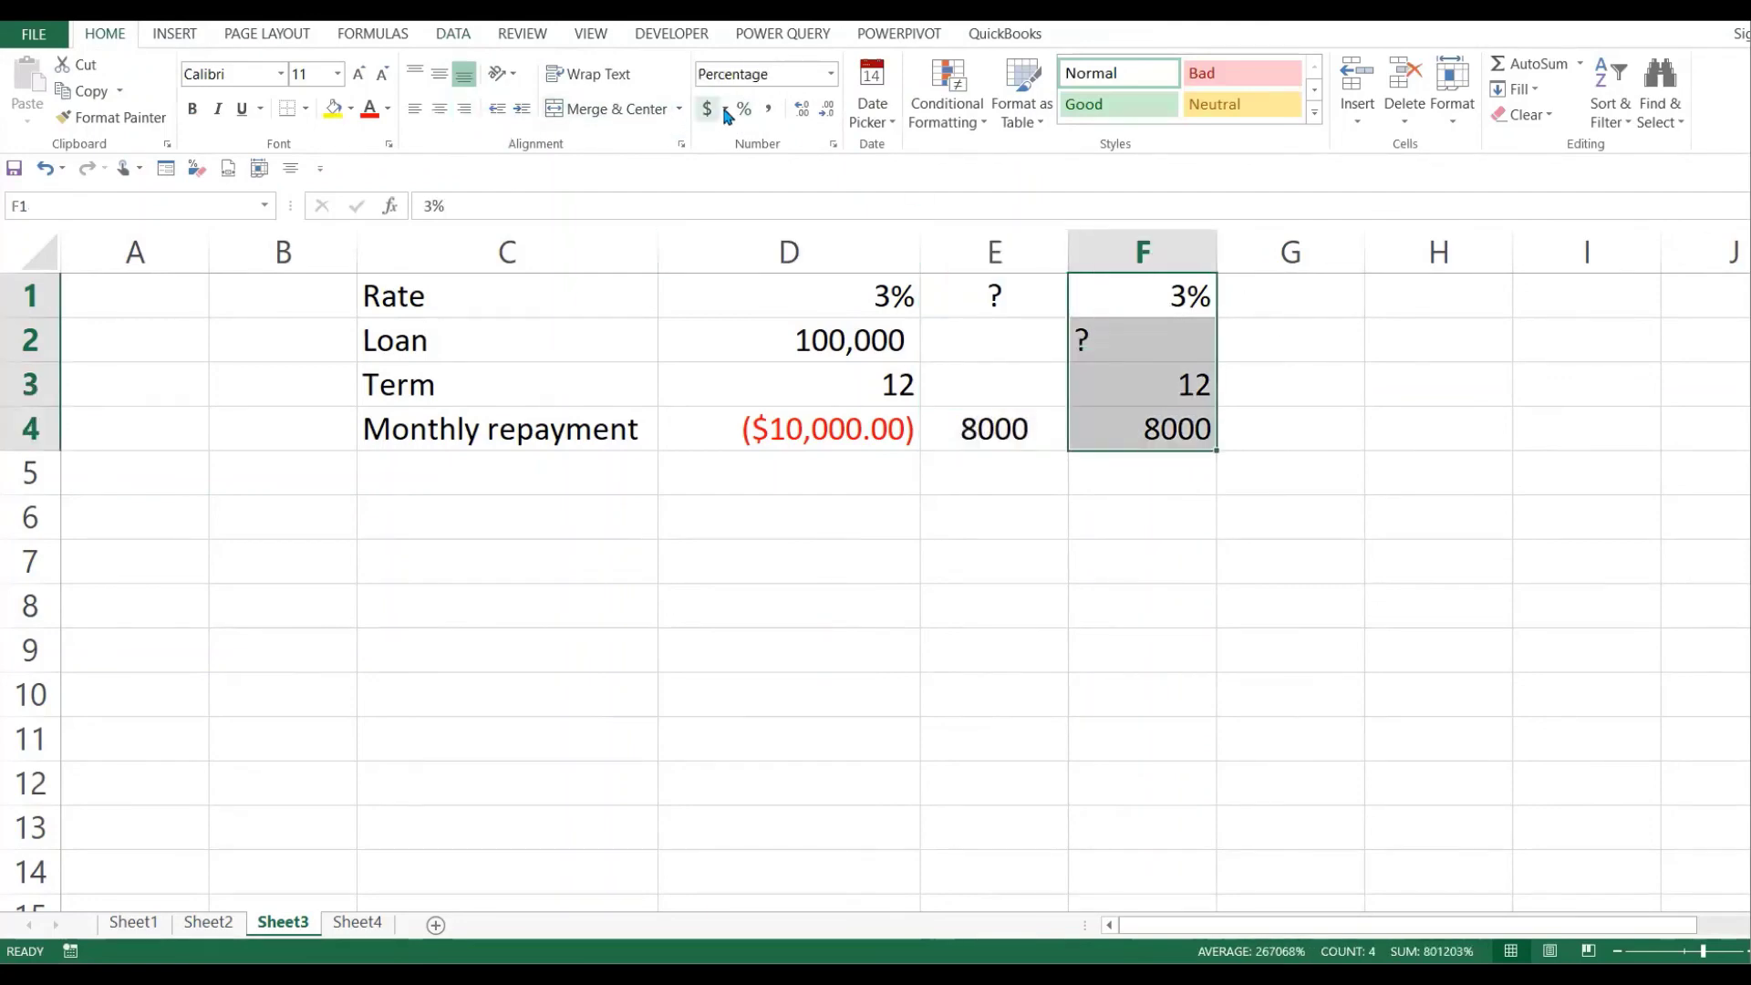
click(439, 108)
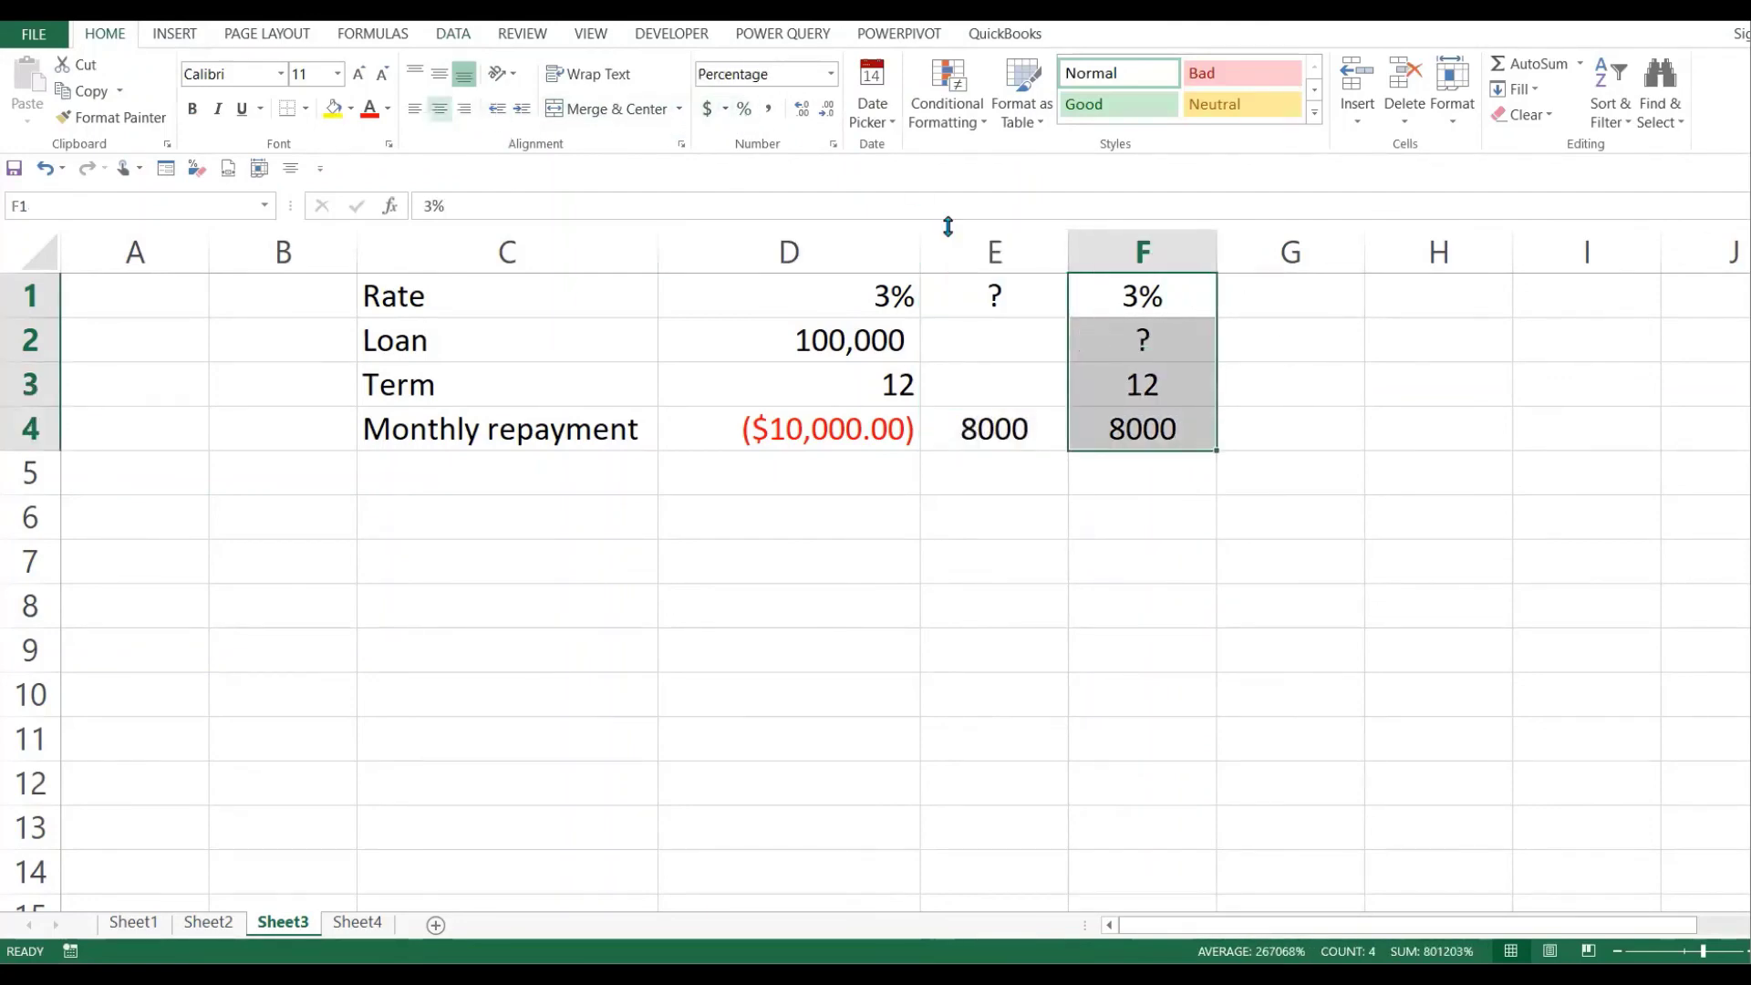
- Compare the Monthly repayment in D4 with the target in E4, and the Rate in D1 with its unknown in E1
click(1003, 429)
click(832, 431)
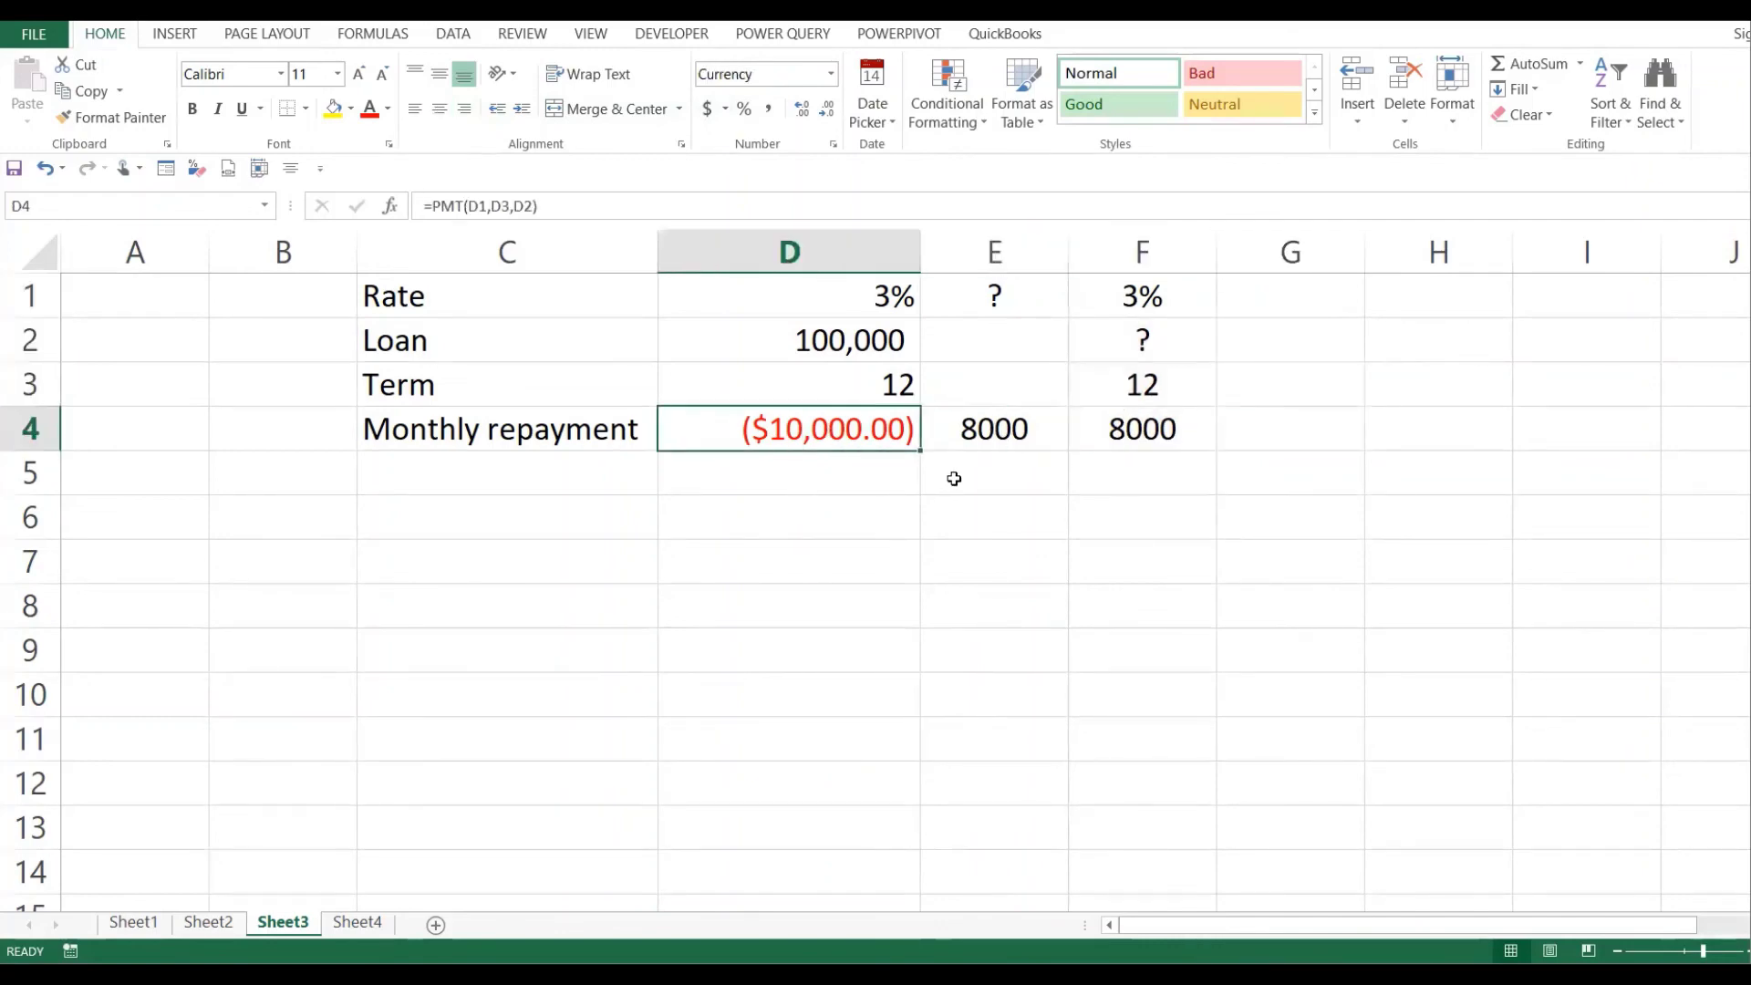
click(980, 425)
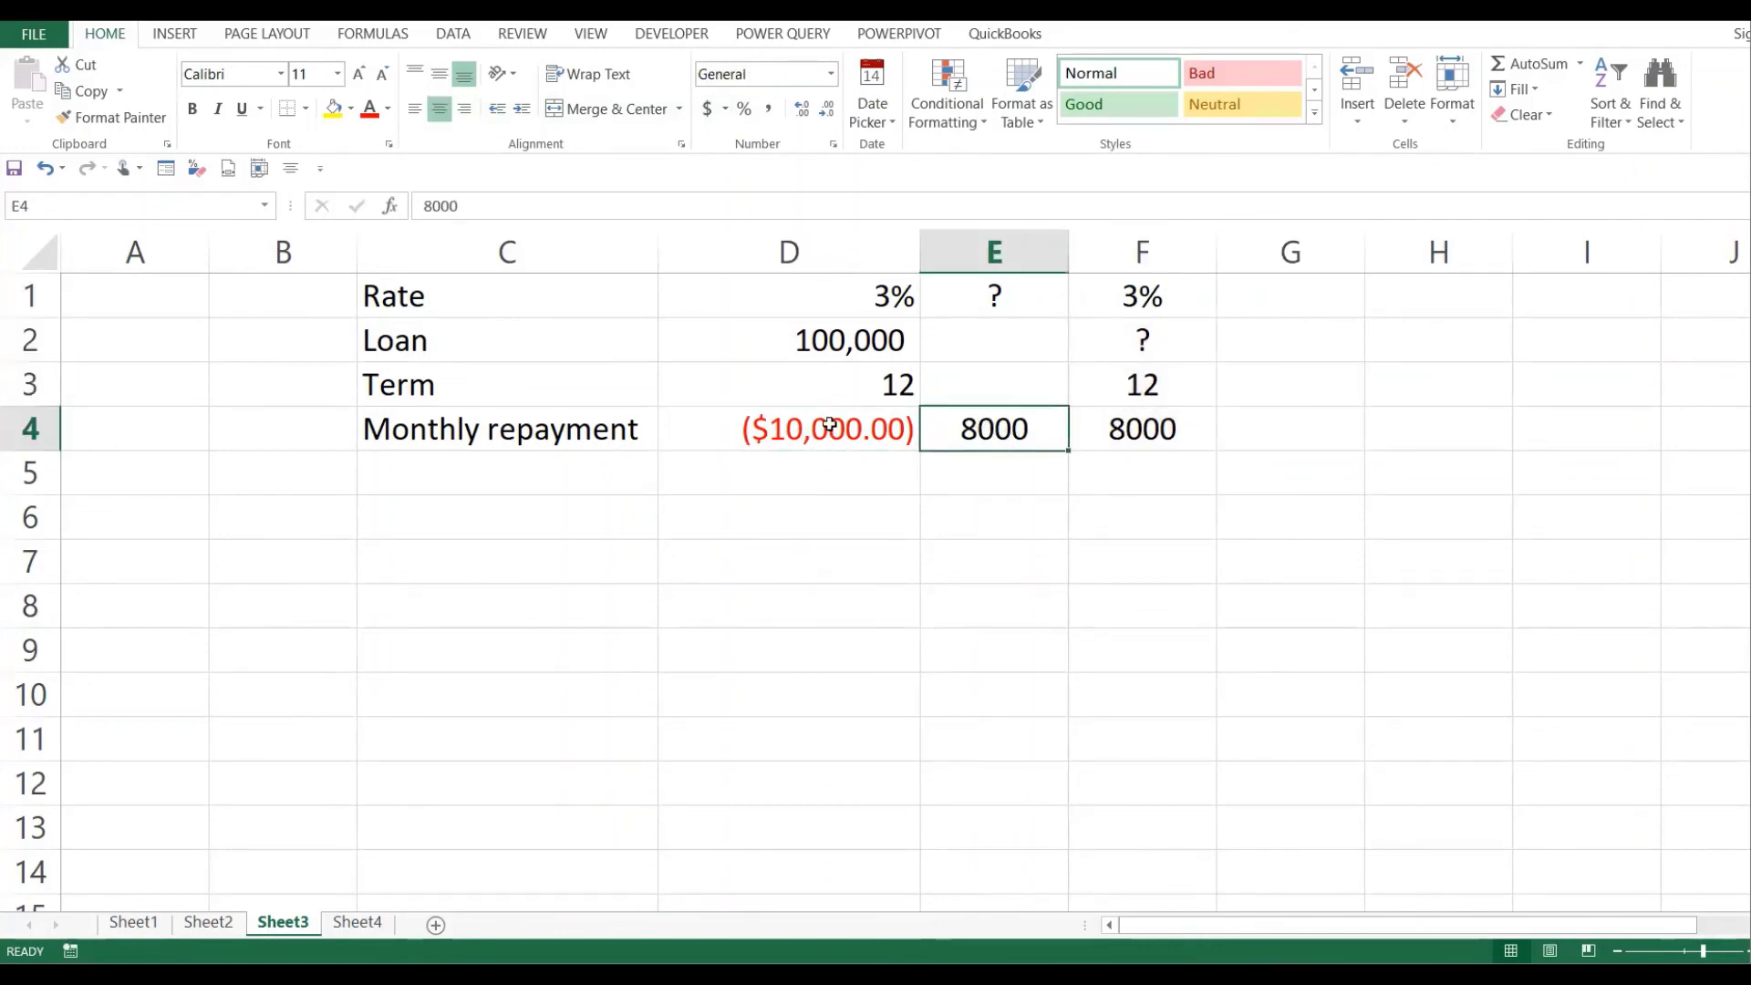
click(904, 433)
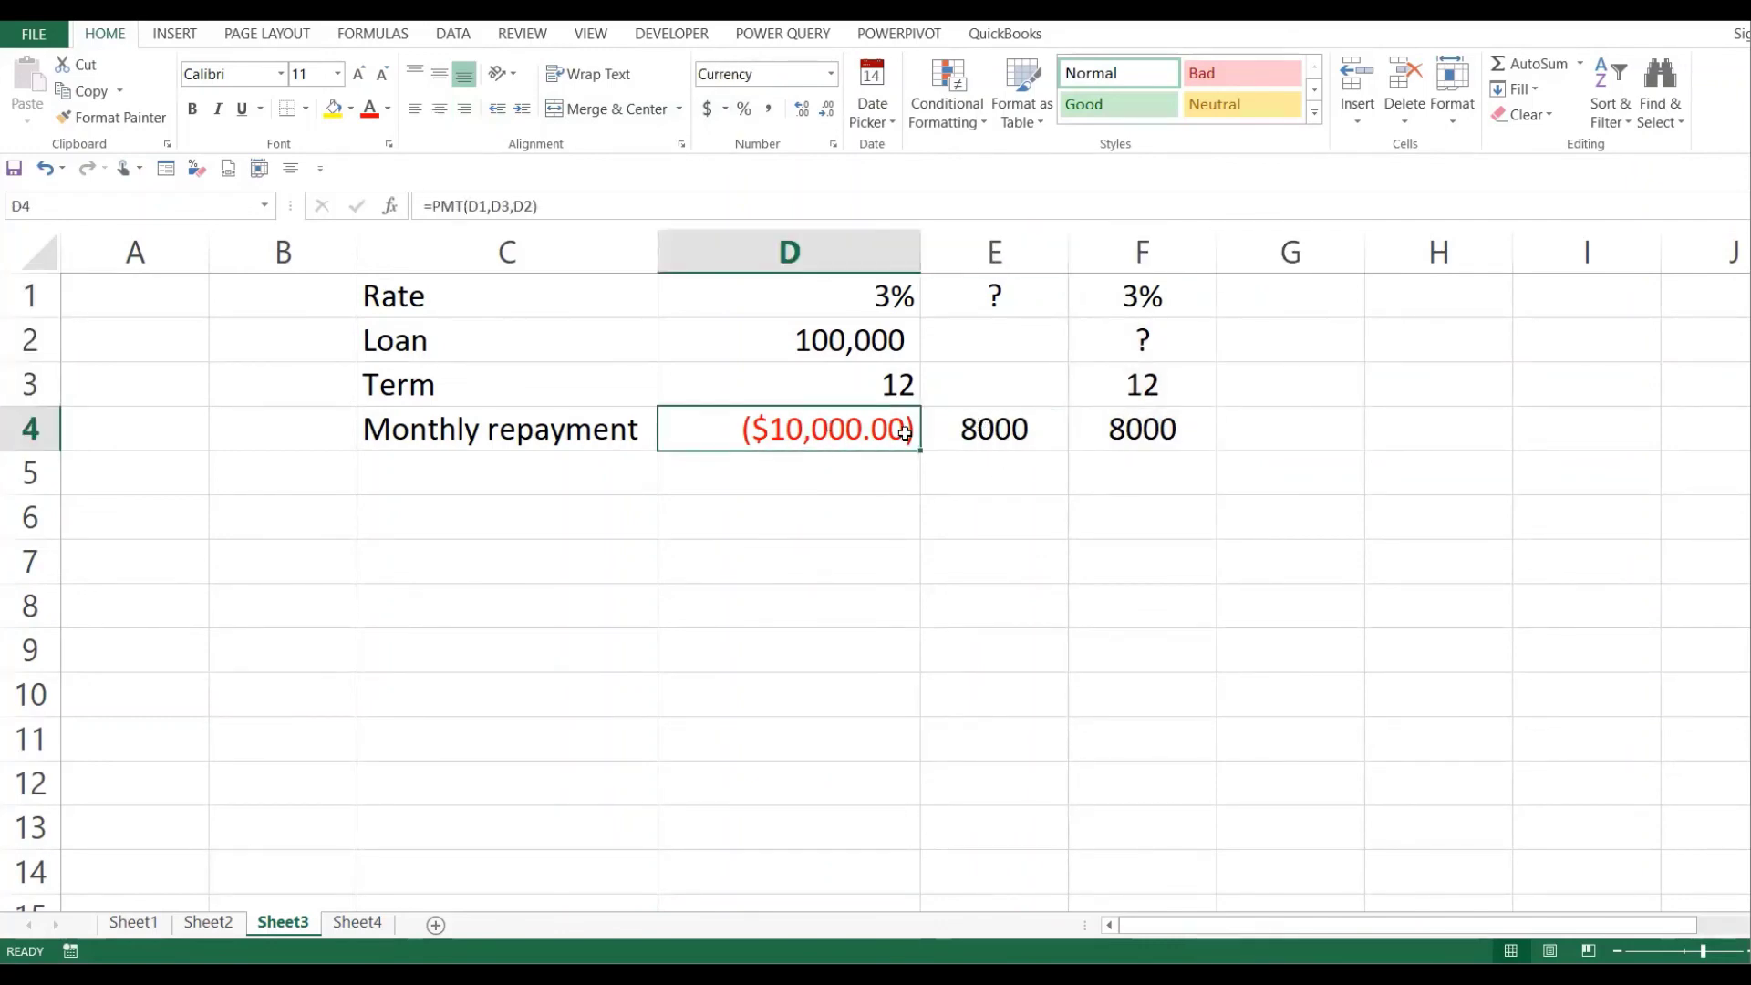
click(1014, 434)
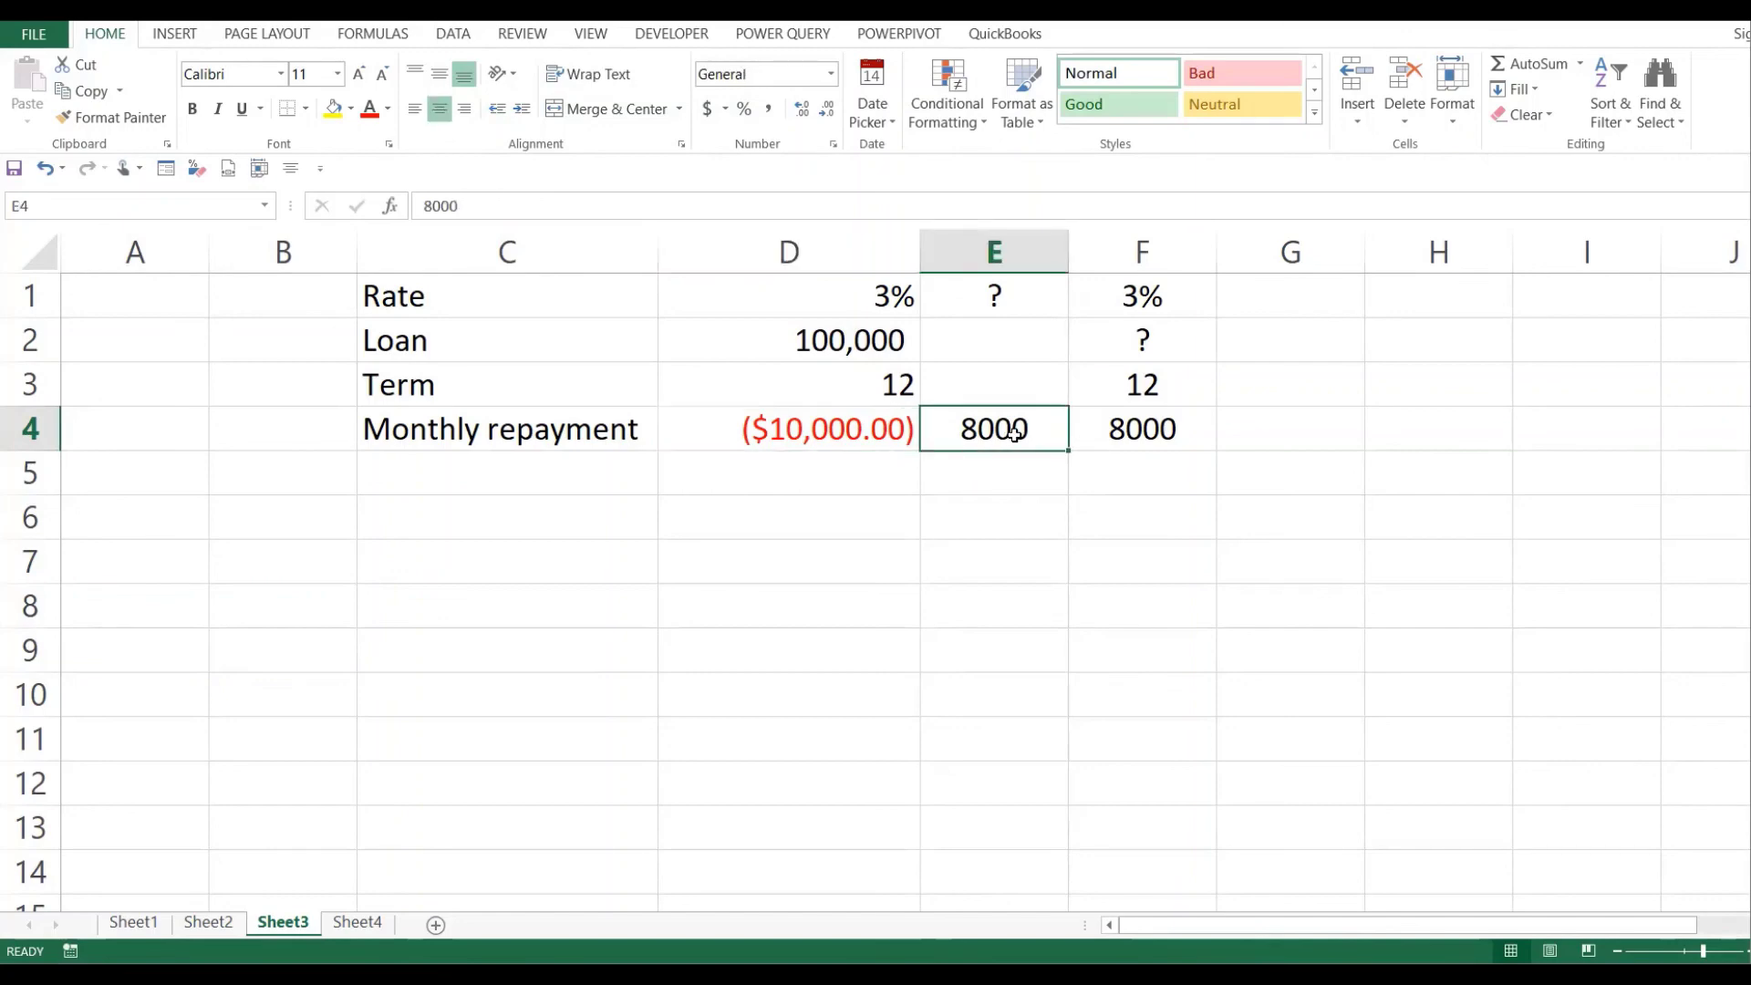
click(1006, 299)
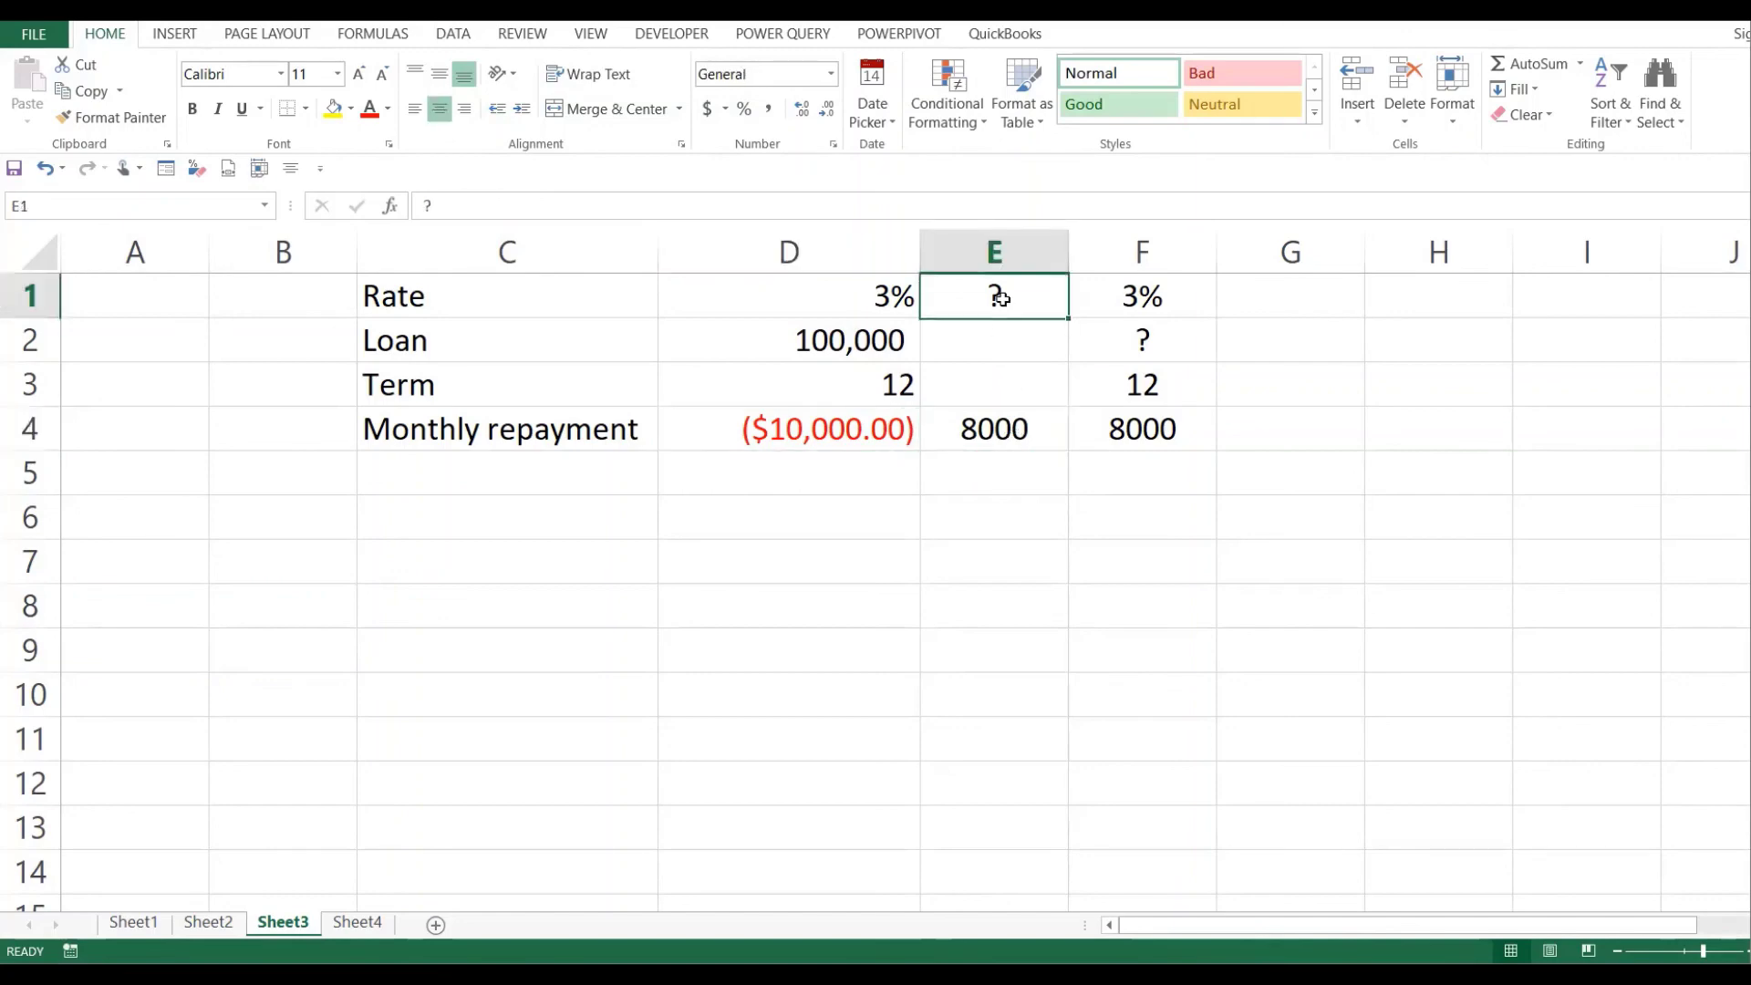
drag(874, 296, 1024, 297)
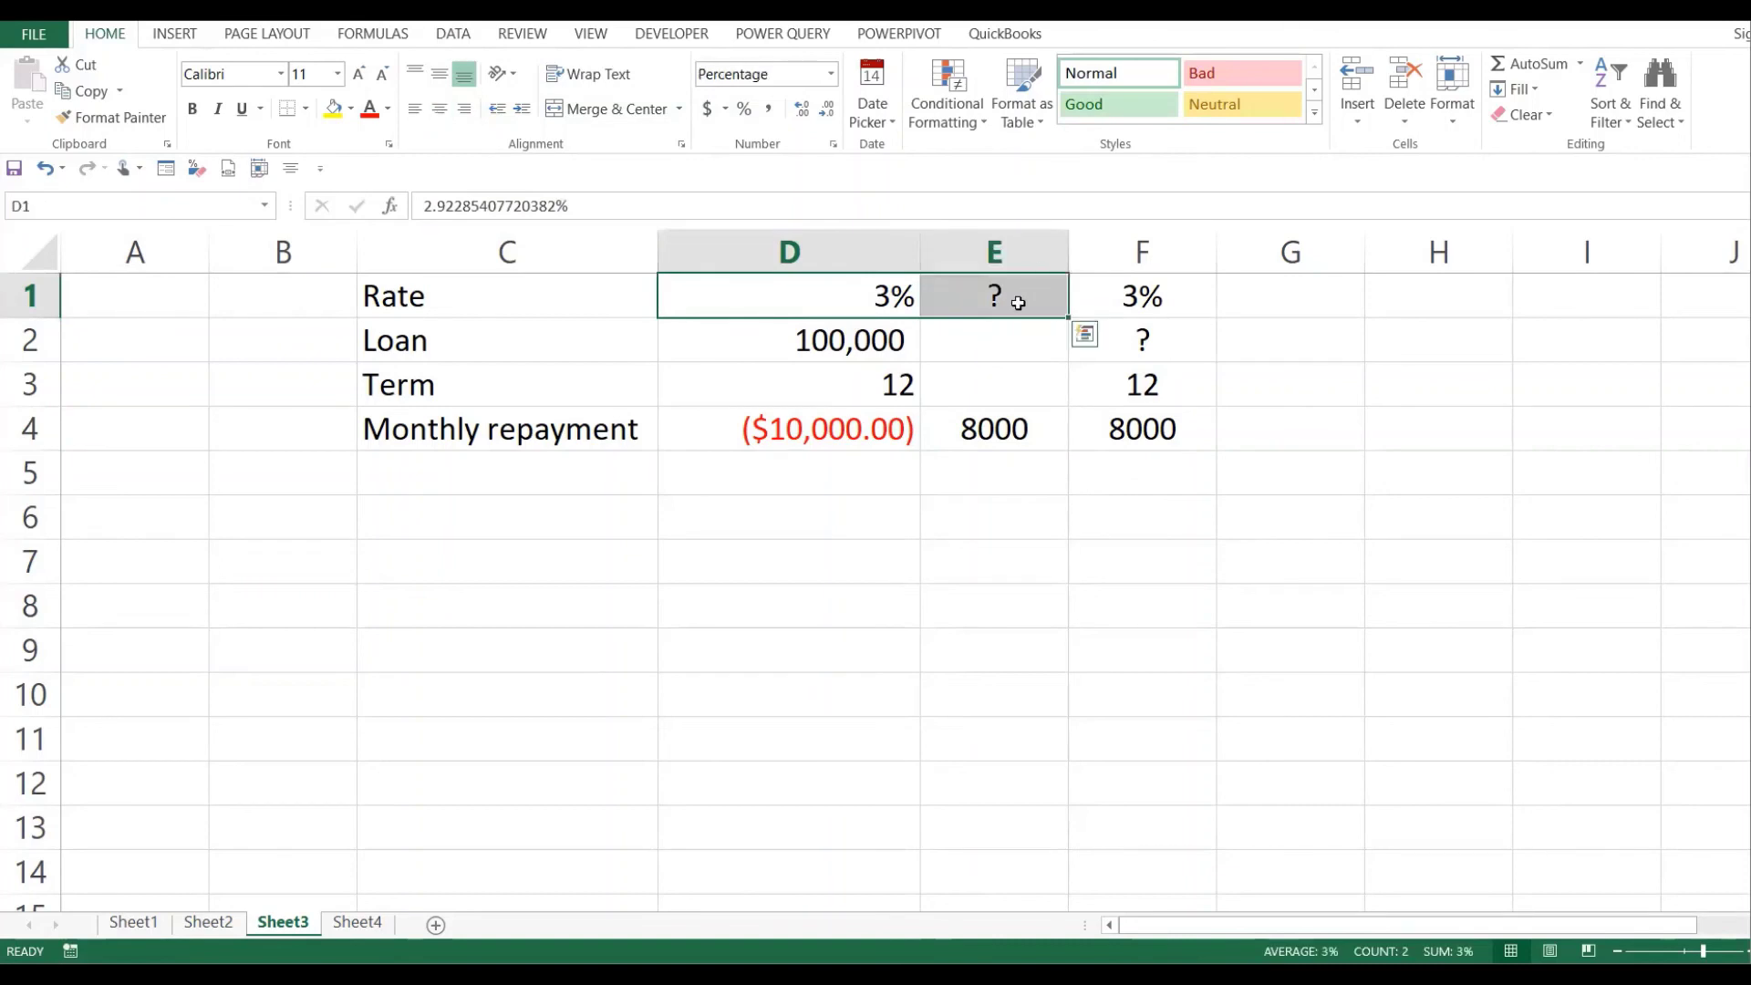
click(927, 395)
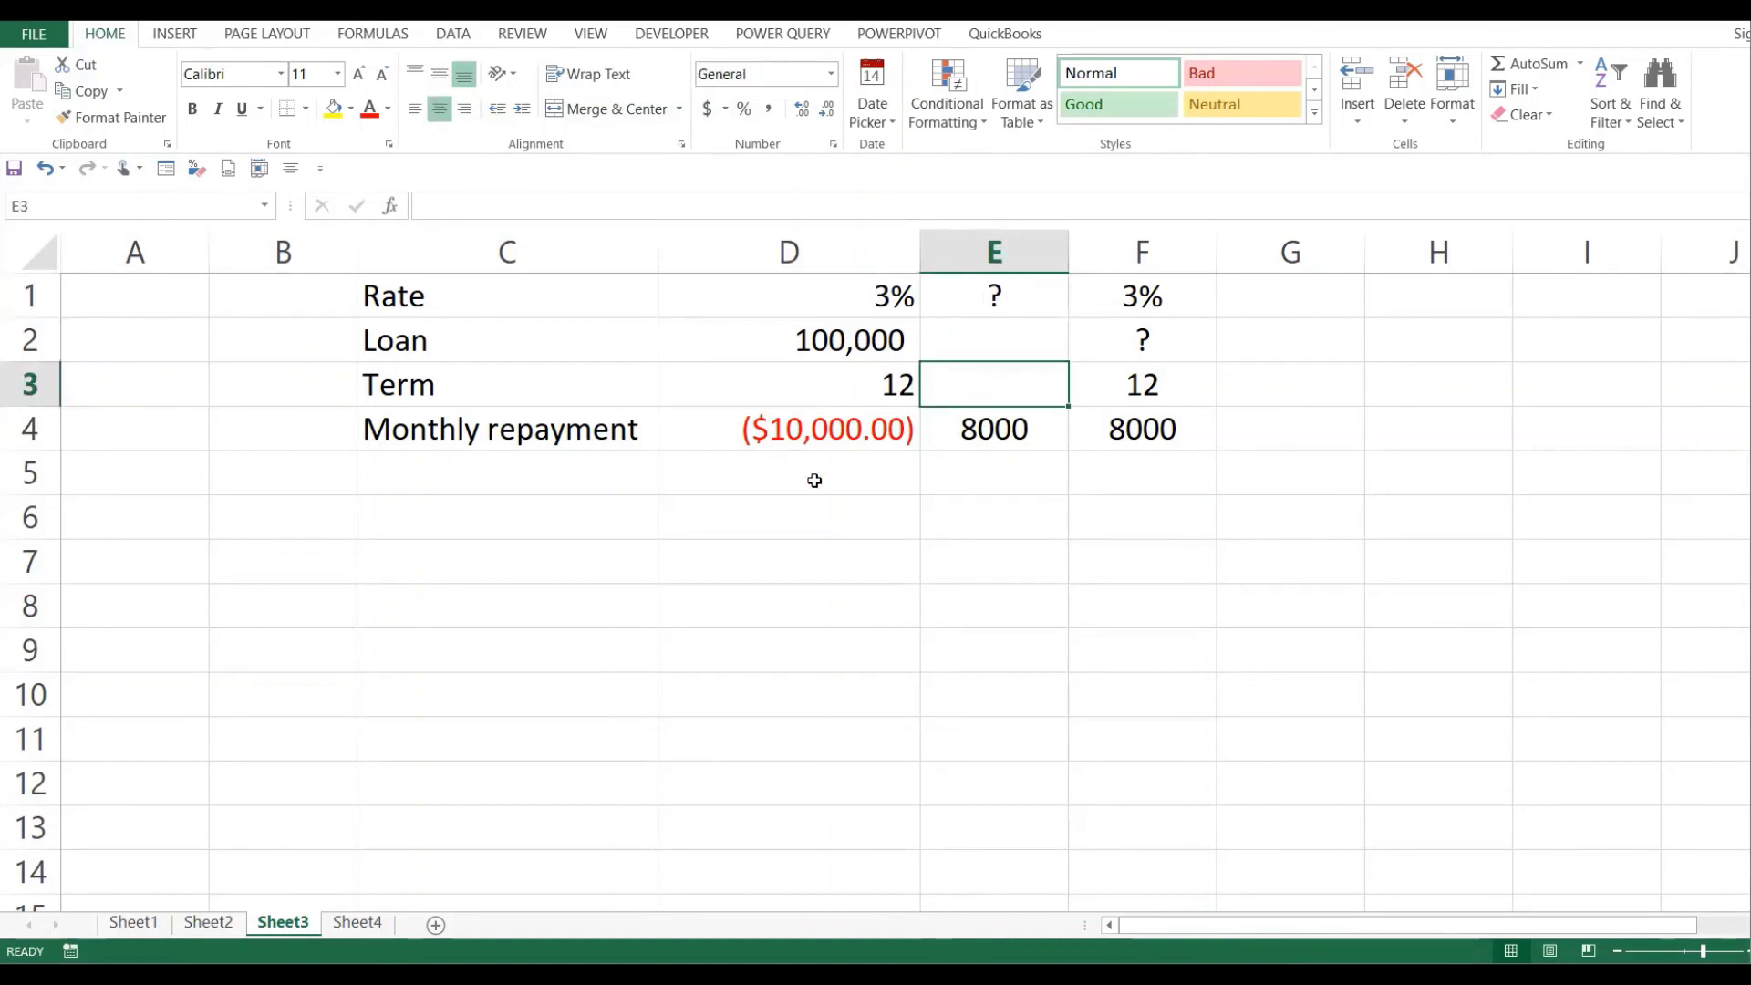
- Run Goal Seek to bring the Monthly repayment in D4 to -8000 by changing the Rate in D1
click(461, 38)
click(1078, 108)
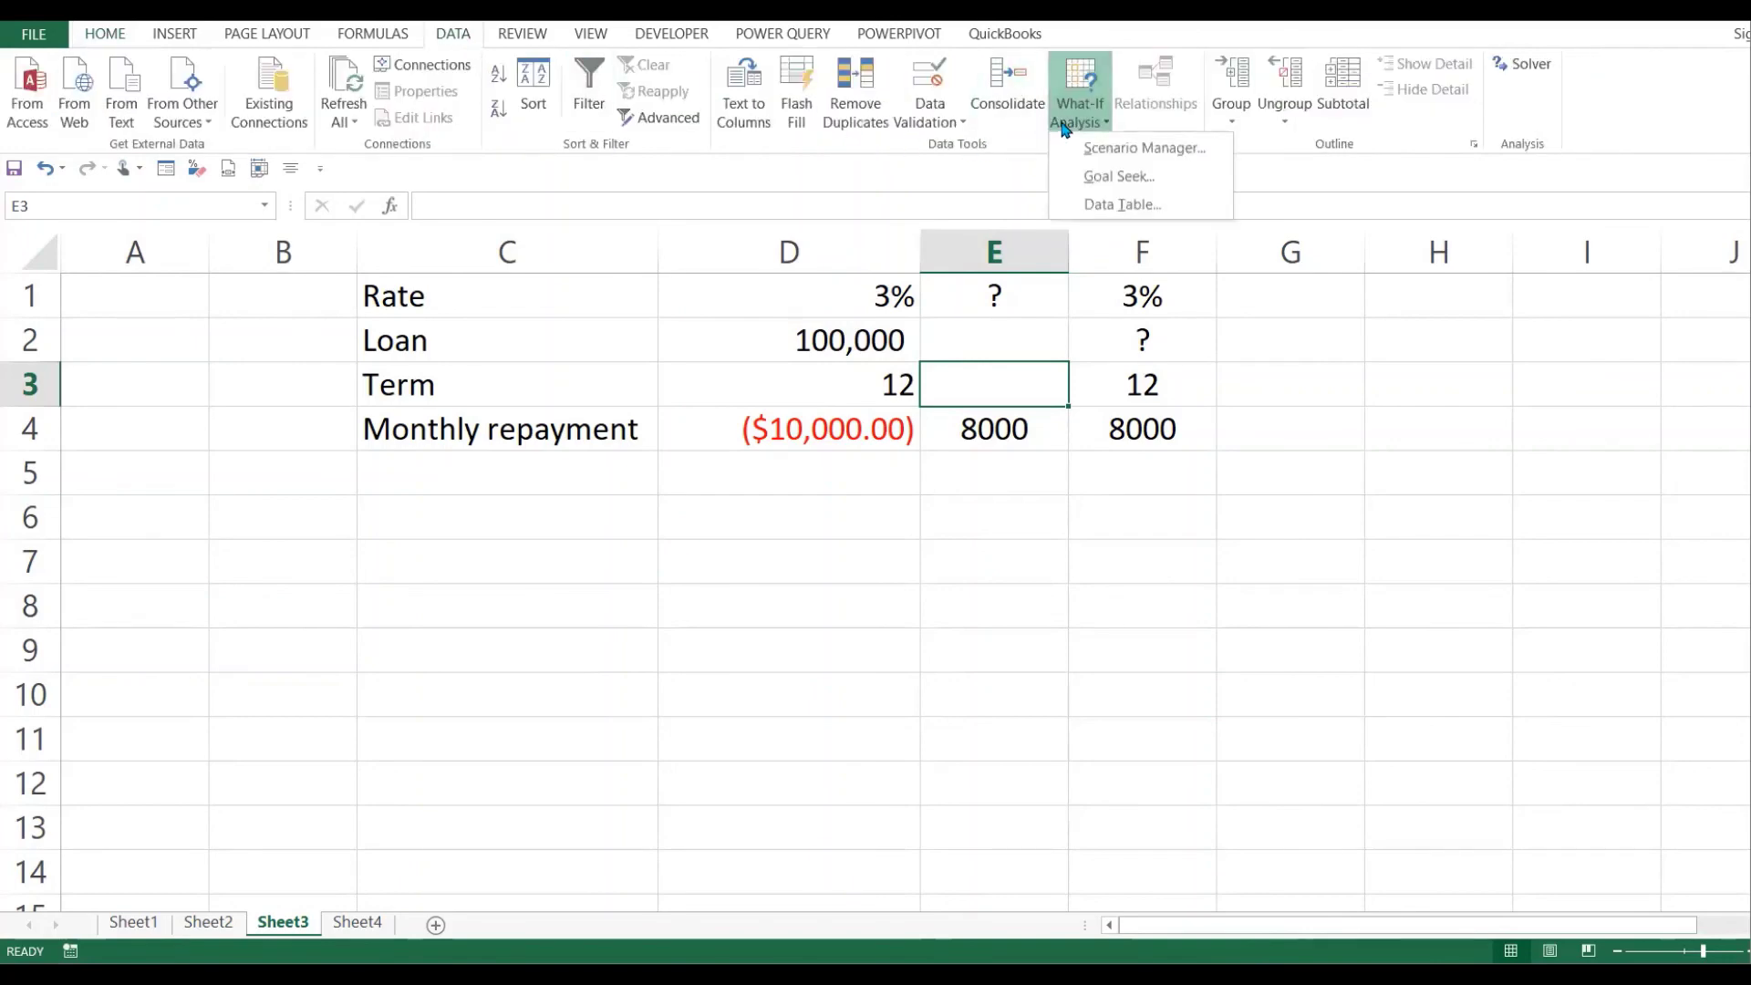
click(1122, 176)
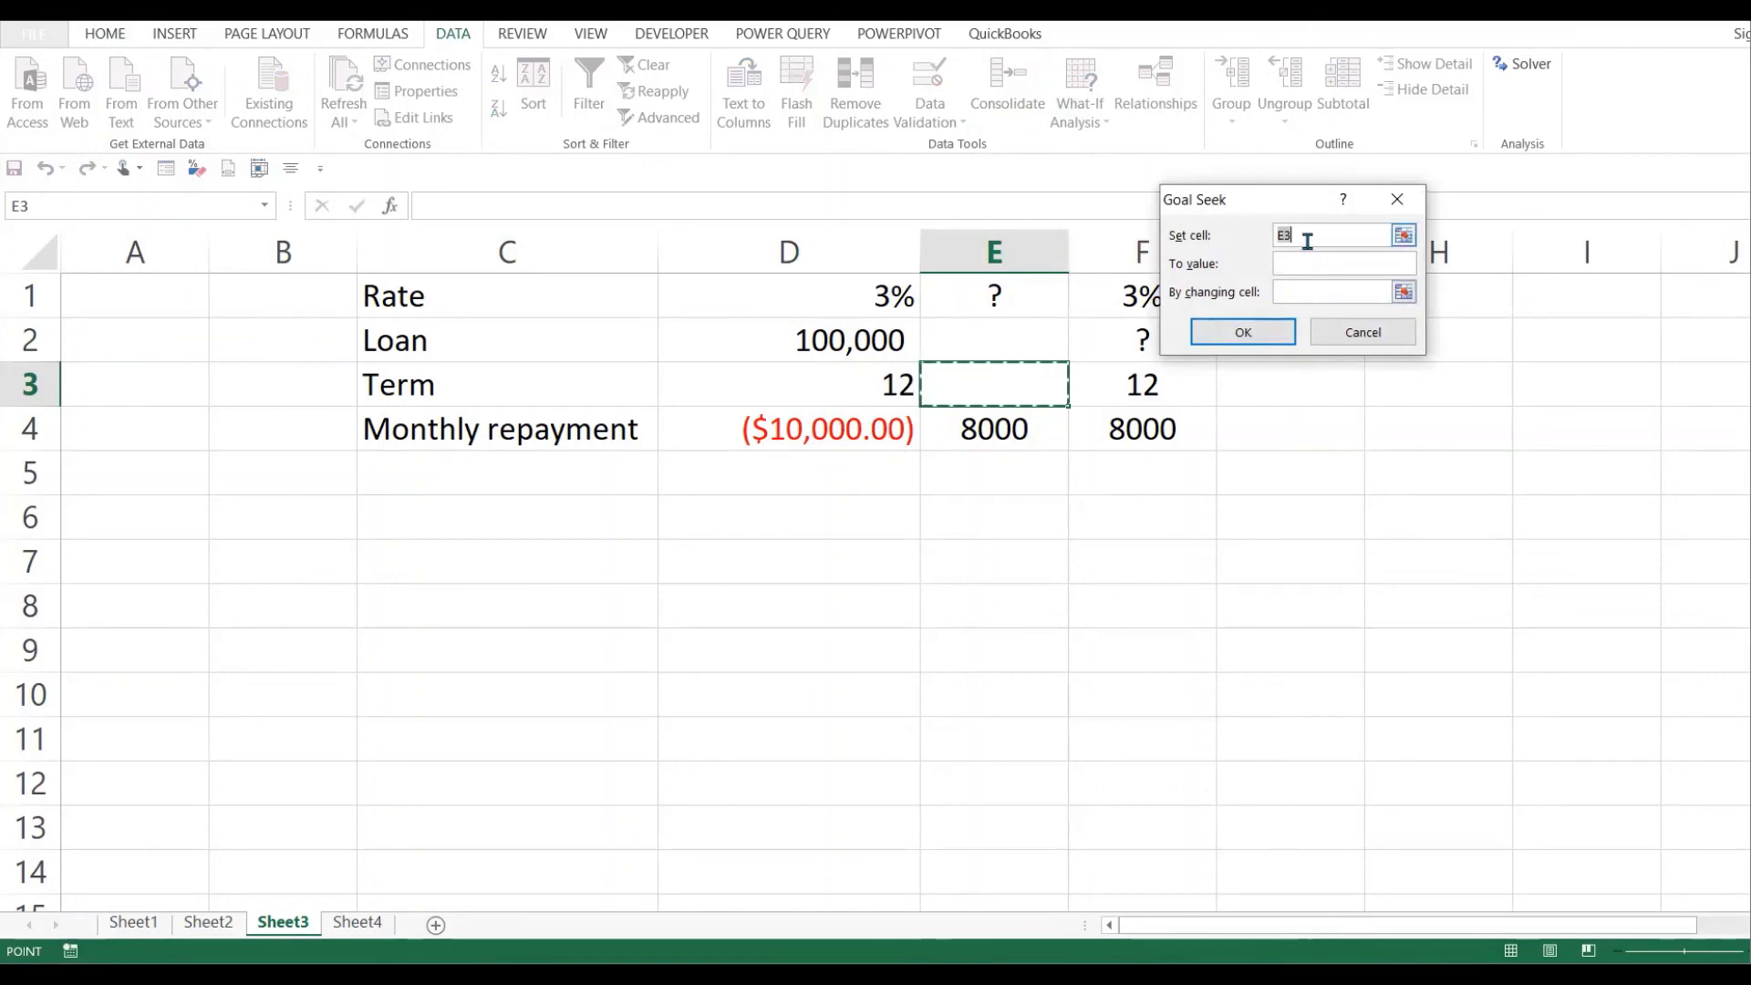
click(1246, 239)
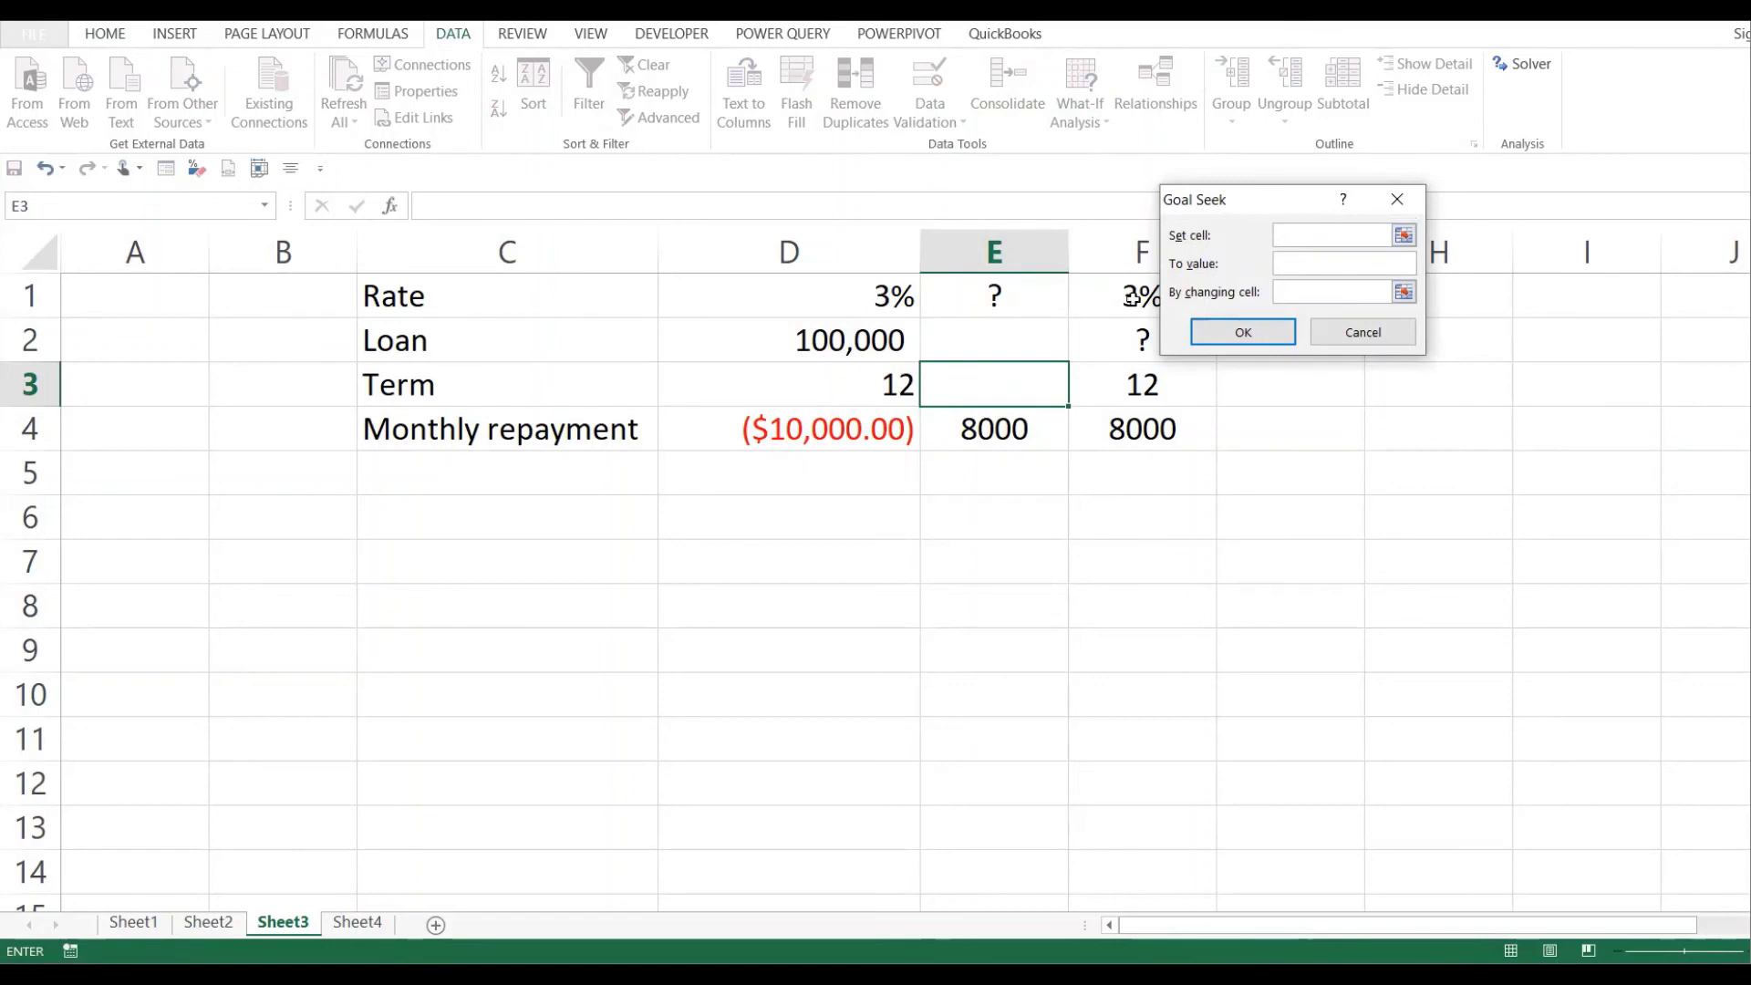
click(854, 422)
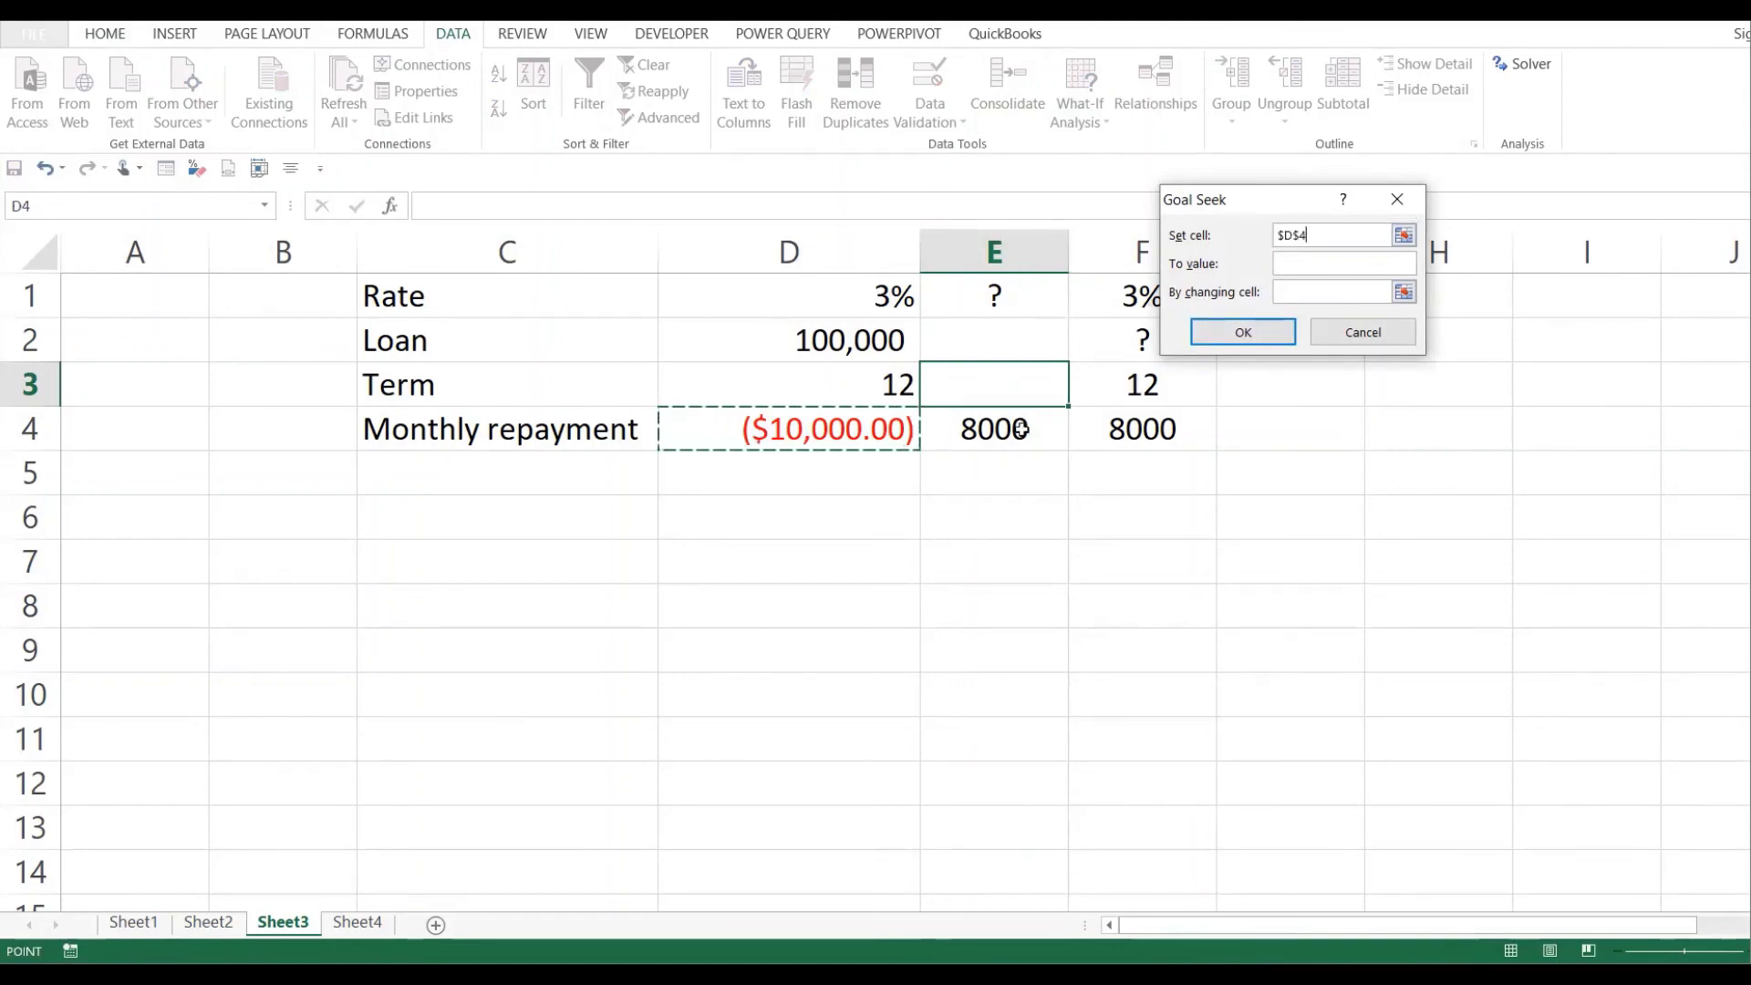
click(1303, 264)
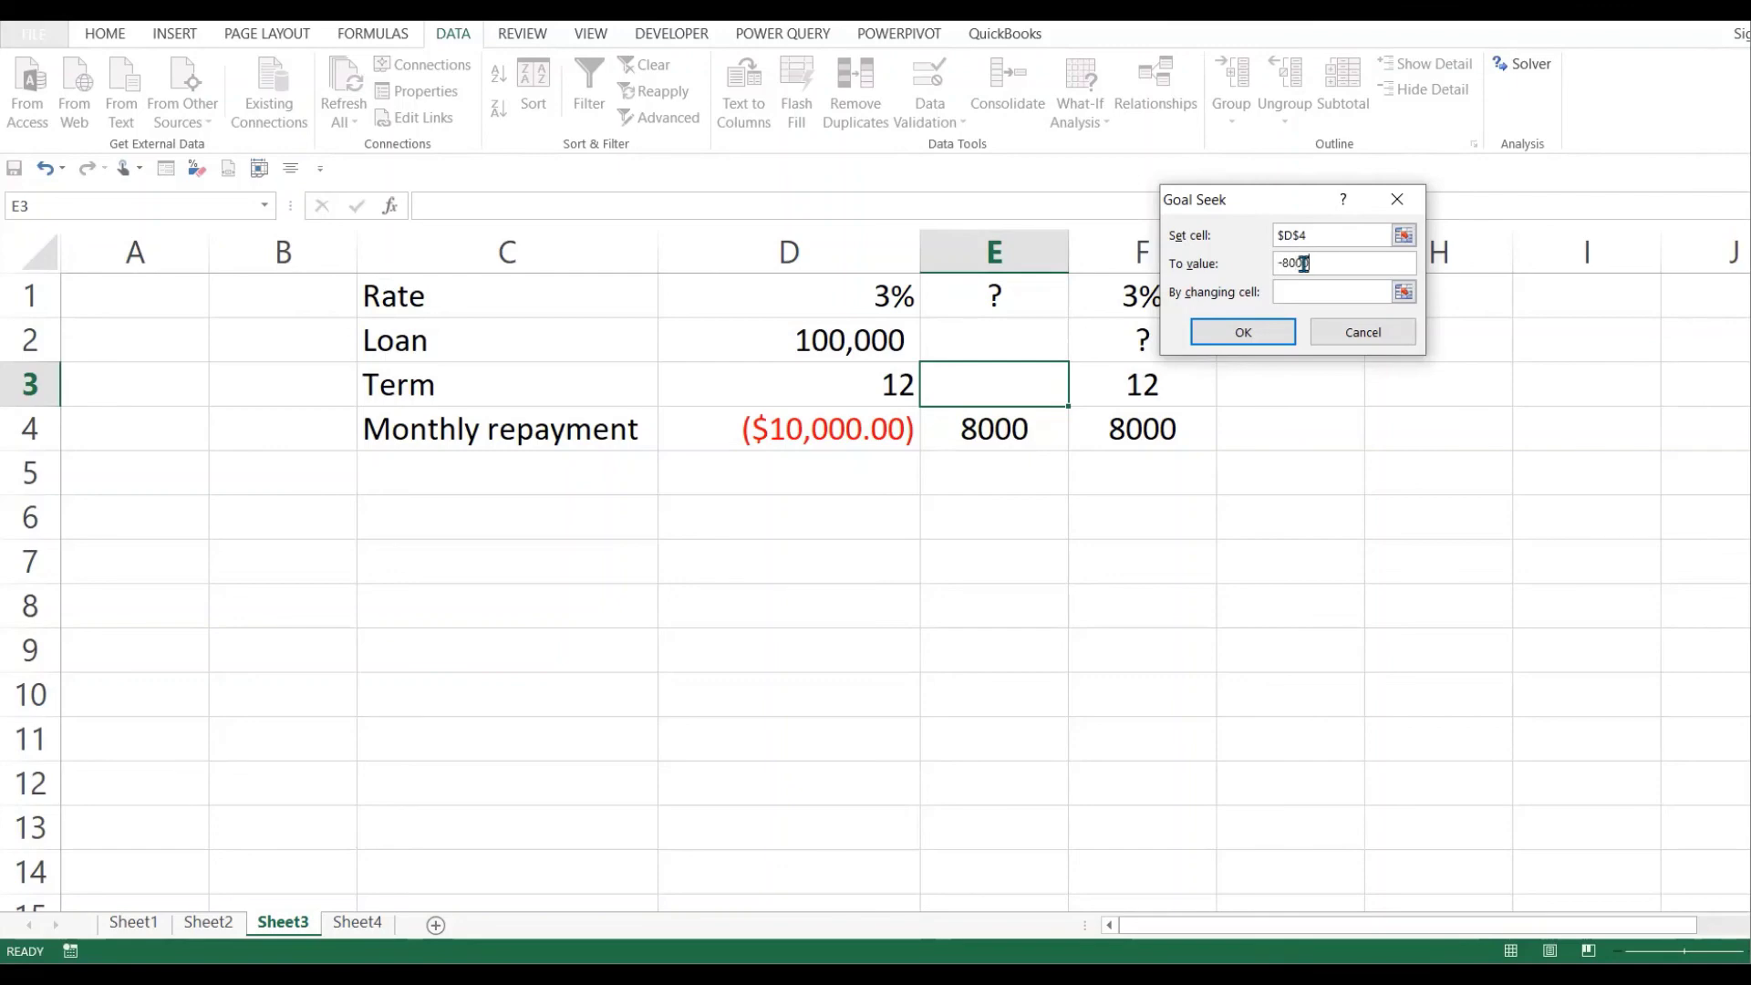
click(1331, 297)
click(880, 292)
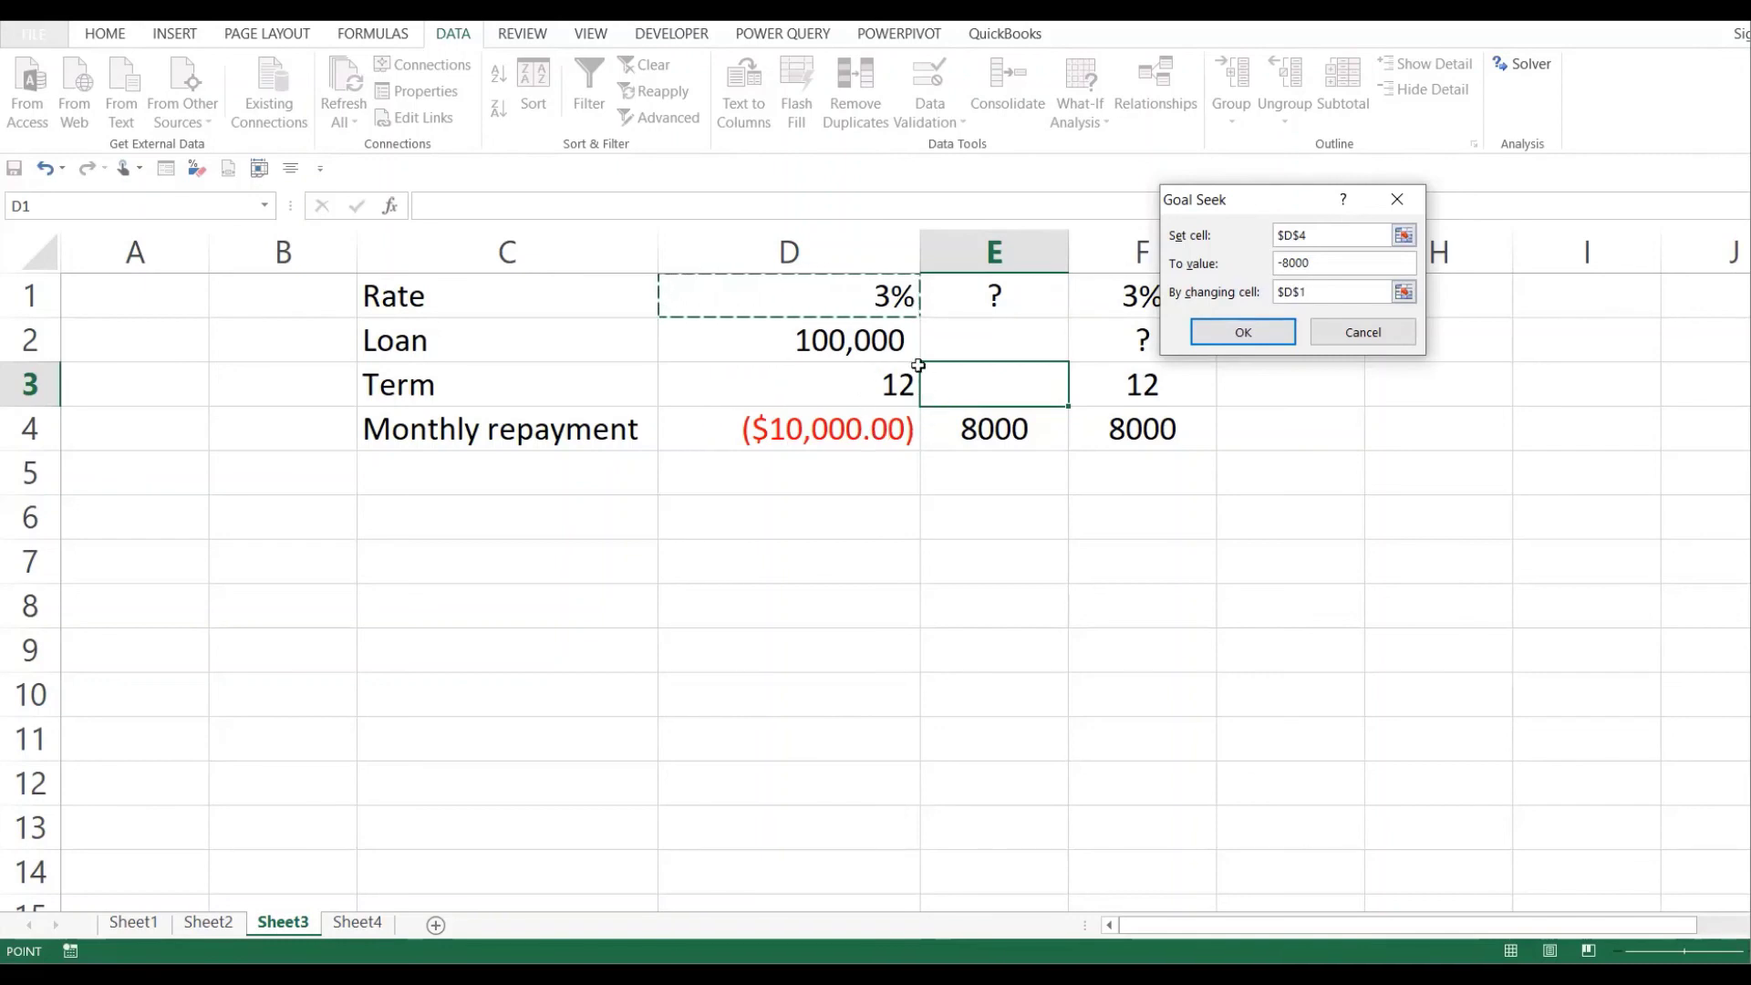
click(1255, 333)
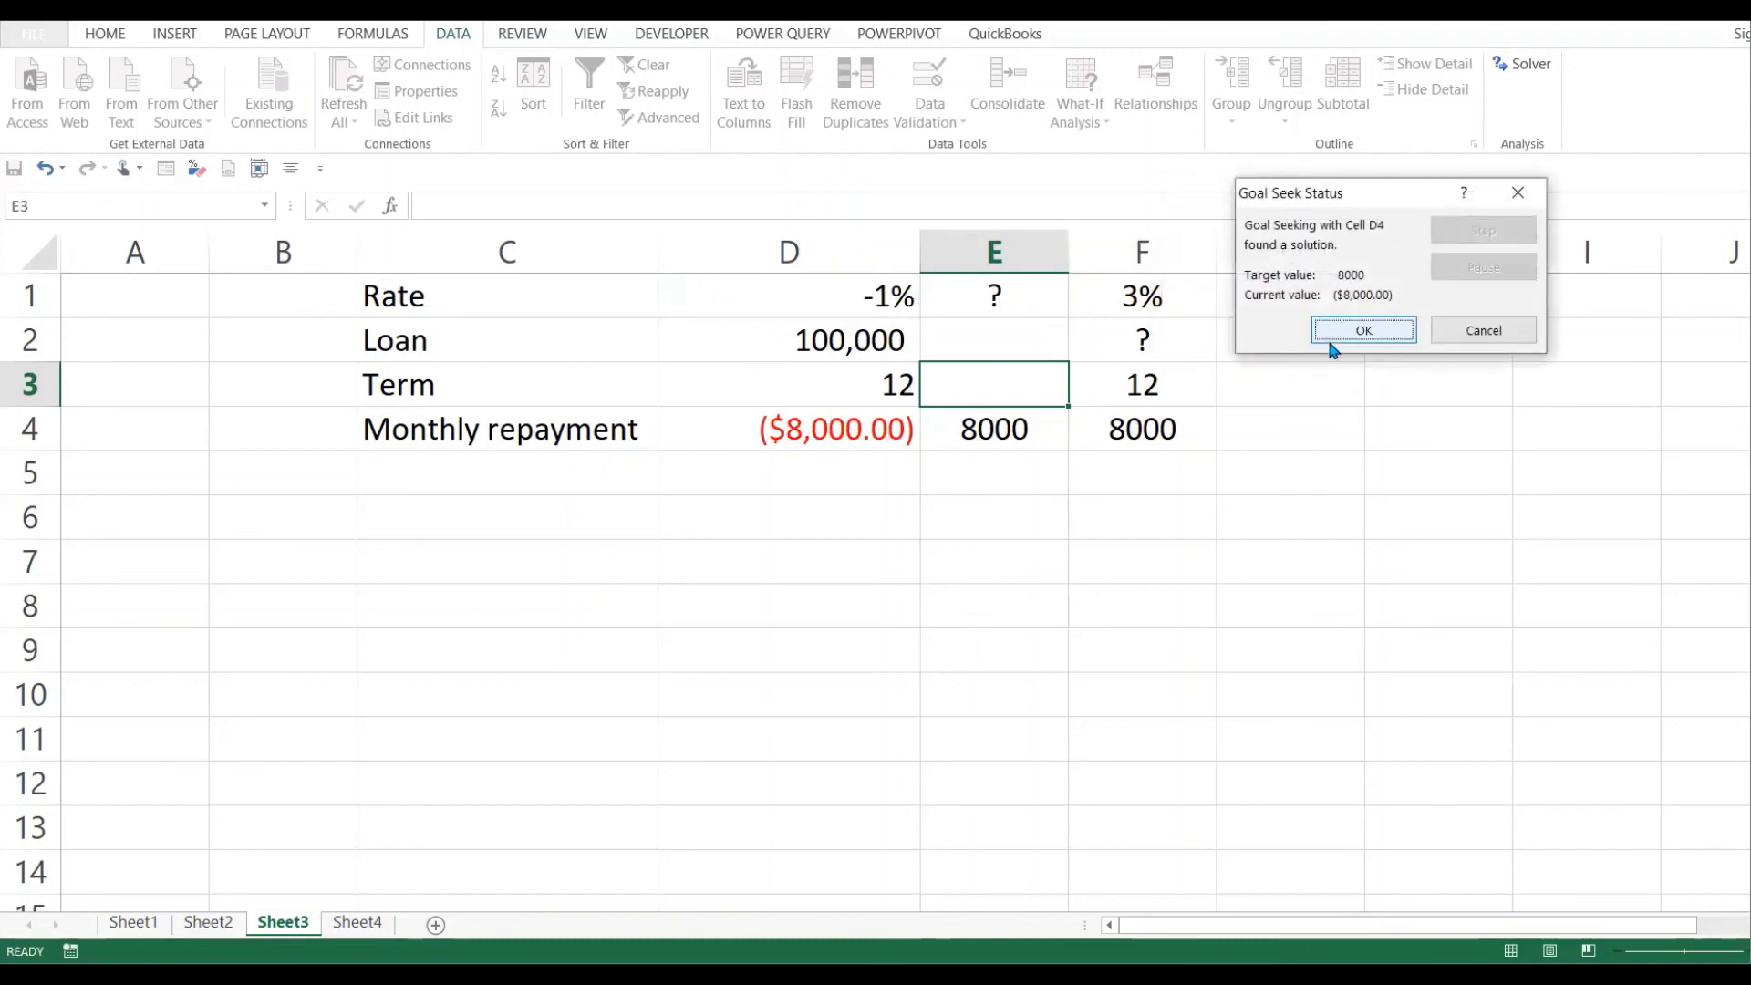